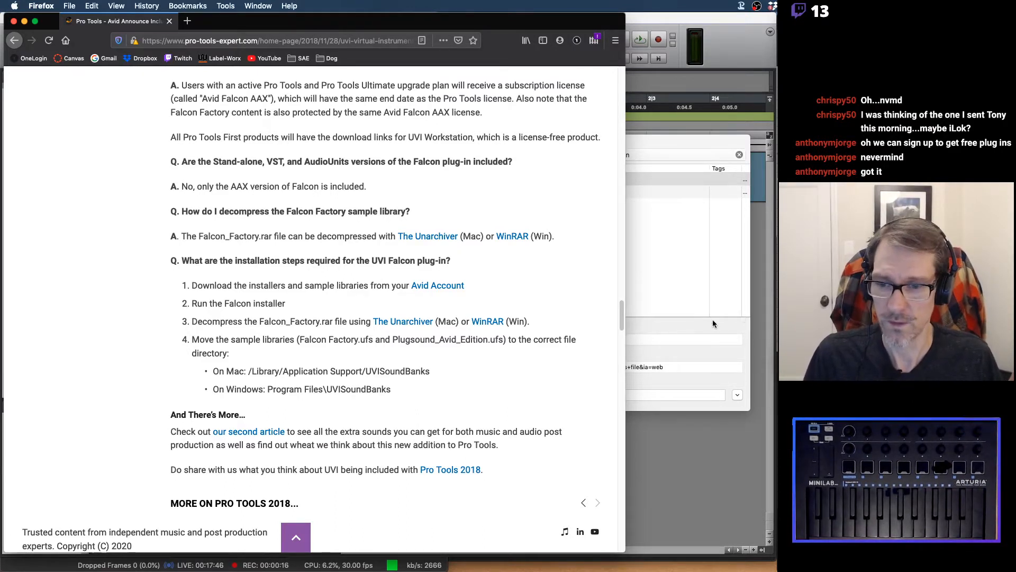
Switch to Pro Tools, view the Falcon plug-in inserted on the Inst 1 track, and close its window.
key(super+Tab)
key(super+Tab)
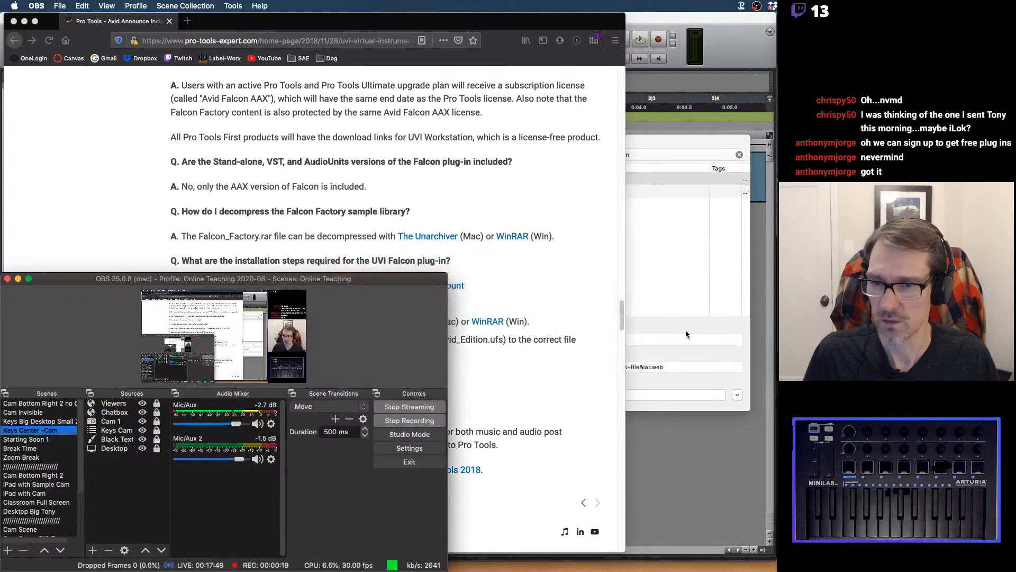
key(super+Tab)
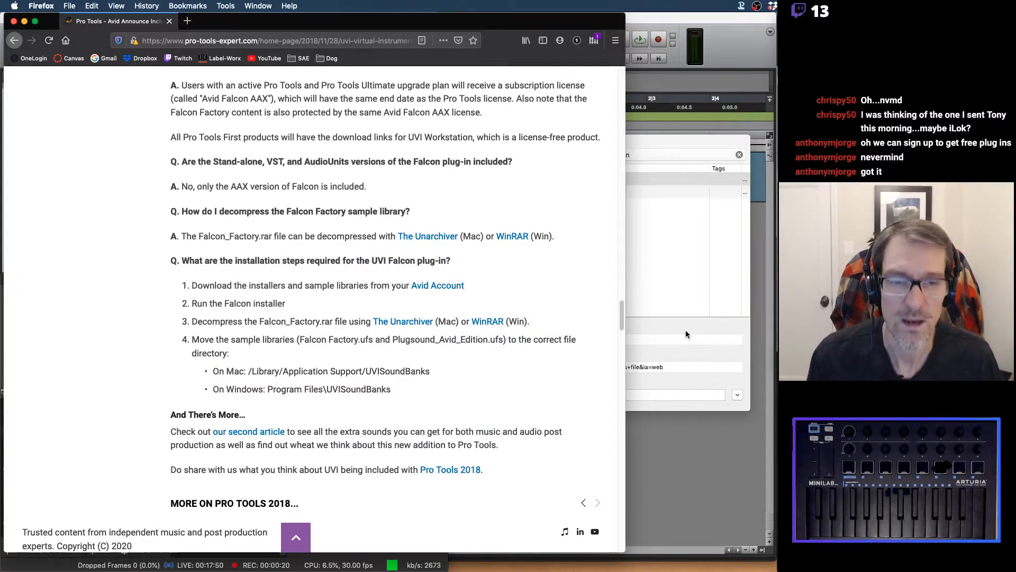
click(735, 30)
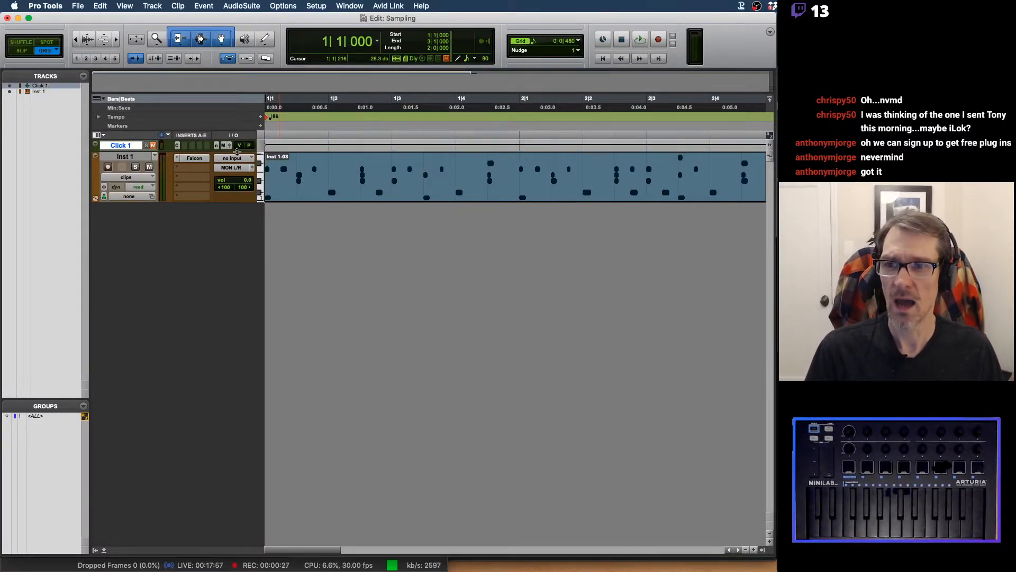
click(195, 158)
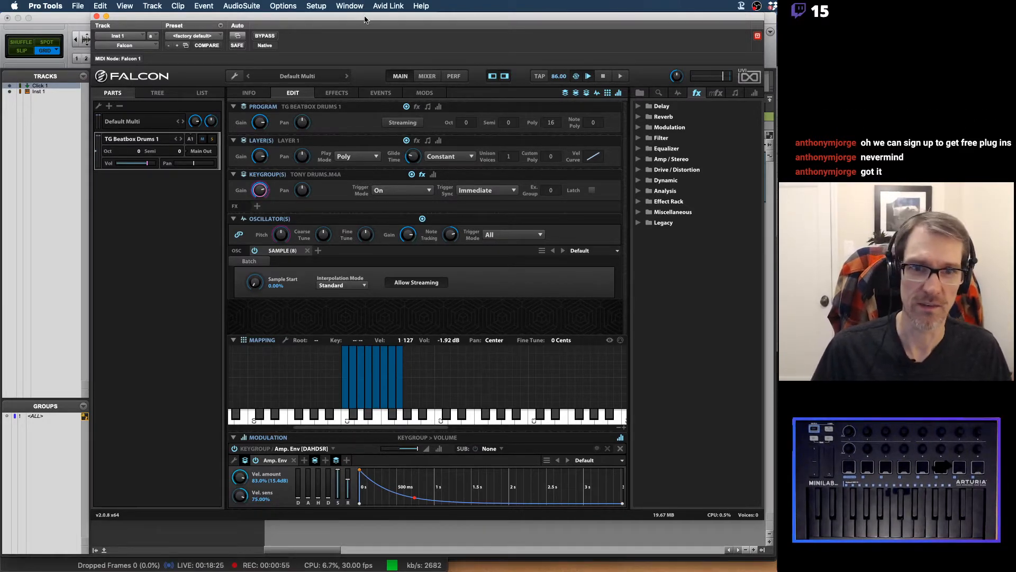
drag(364, 19, 364, 45)
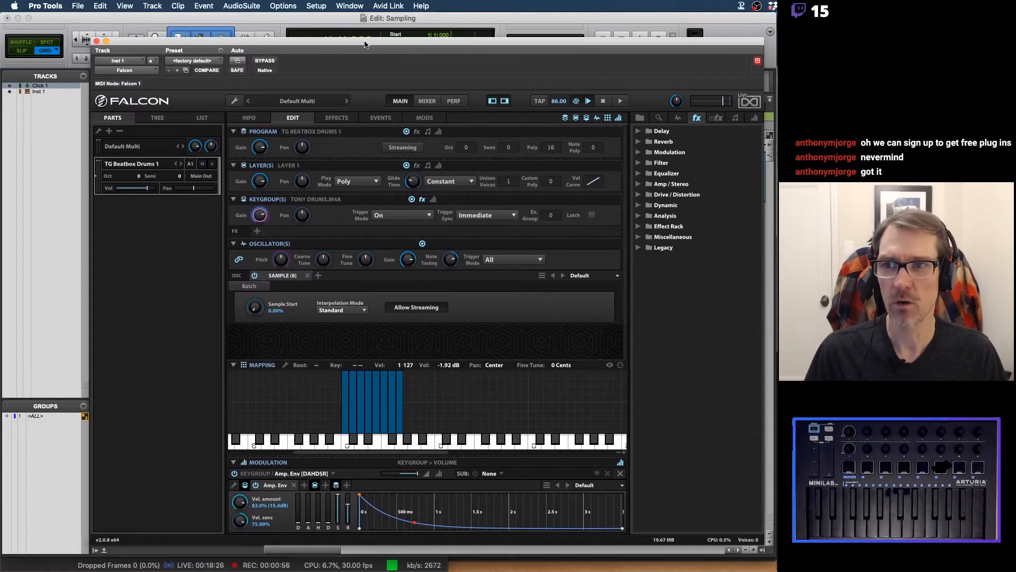
click(98, 40)
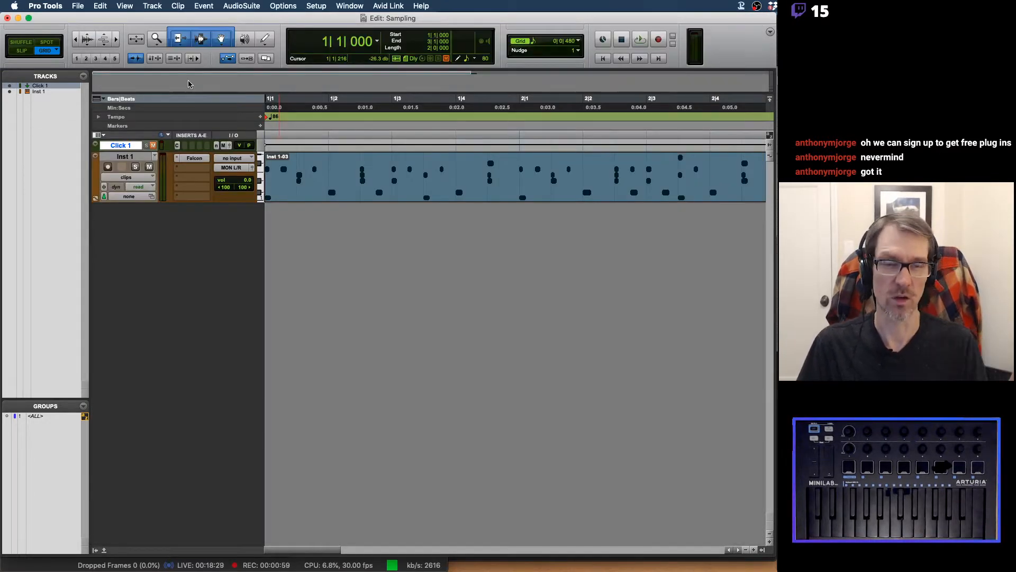
Switch to Finder and select the downloaded Falcon_Factory.rar file in the search results.
key(super+Tab)
key(super+Tab)
key(super+Tab)
key(super+Tab)
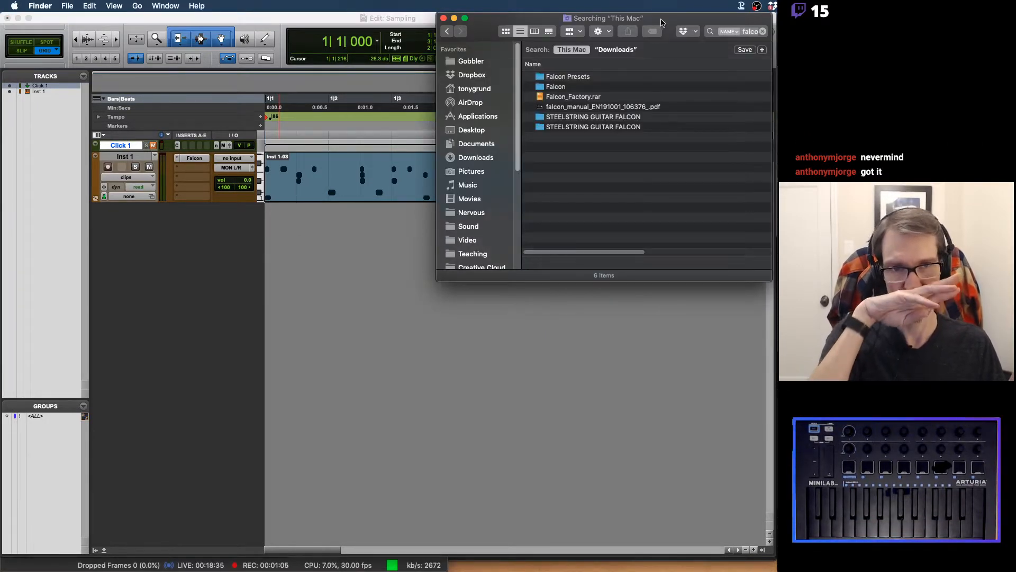
drag(661, 21, 669, 14)
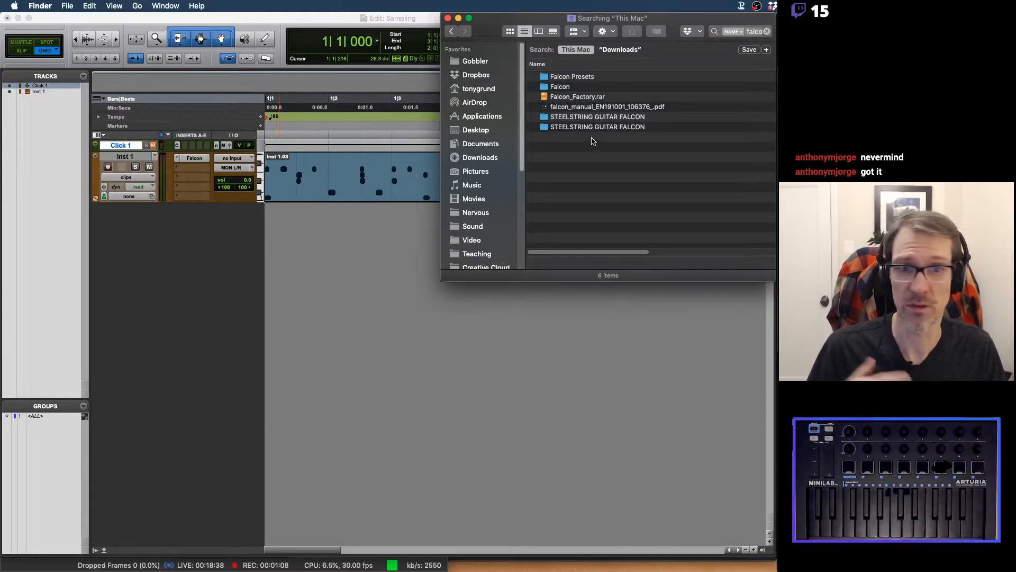
click(586, 102)
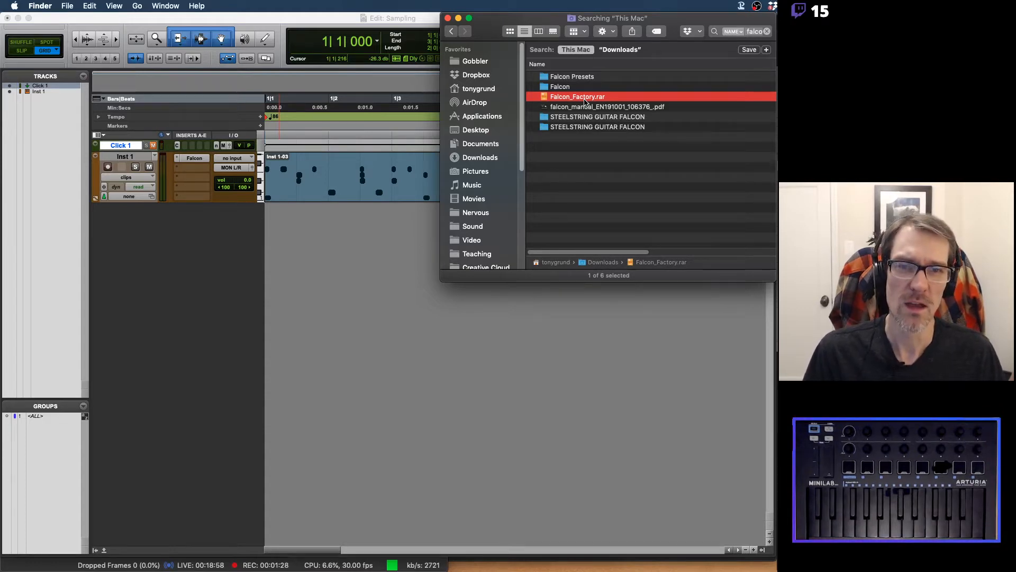
Switch to Firefox, view The Unarchiver's download page from the article, close it, and review the Falcon installation steps.
key(super+Tab)
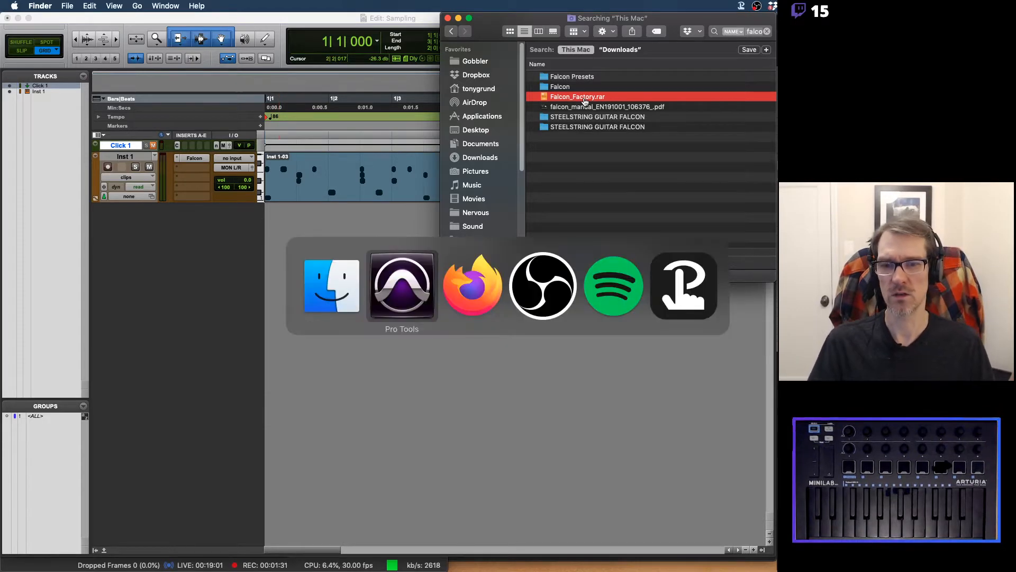
key(super+Tab)
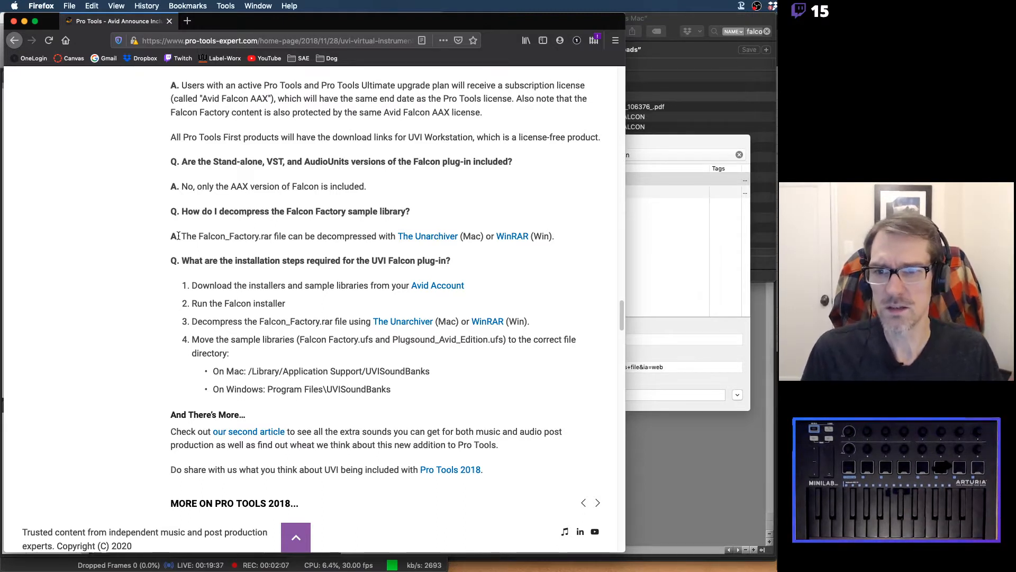
click(428, 237)
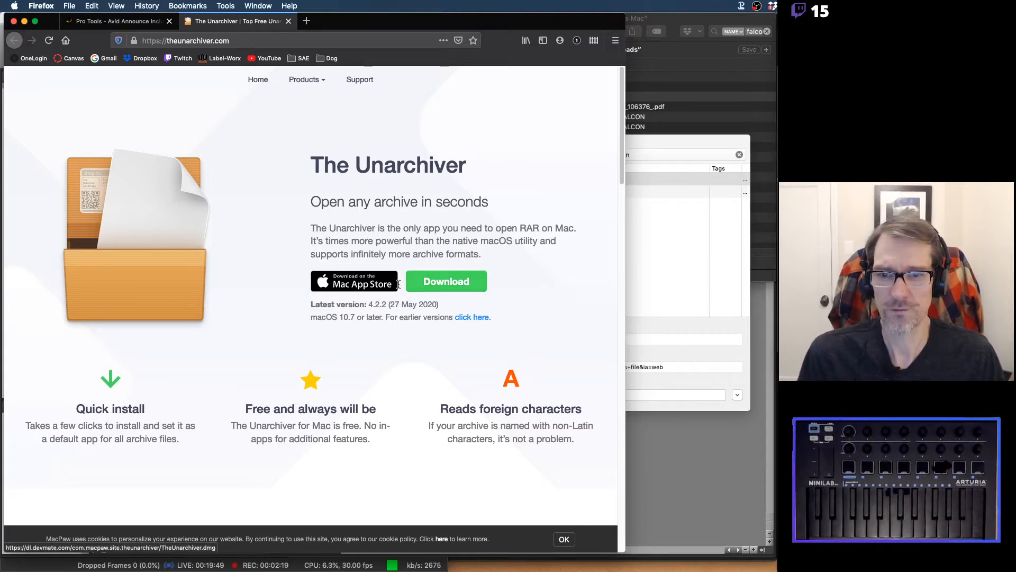
key(super+w)
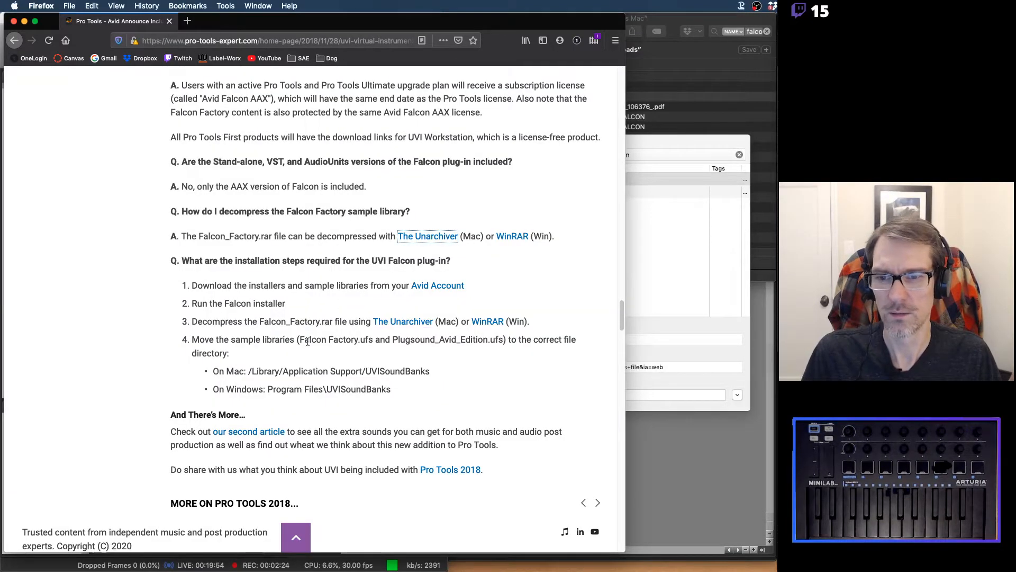
scroll(302, 359, down, 3)
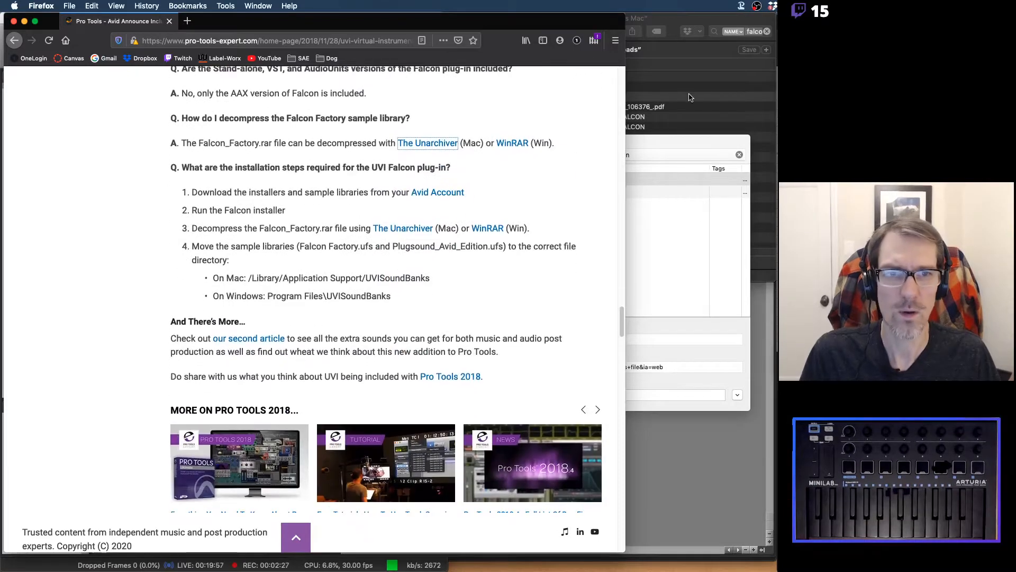
click(696, 21)
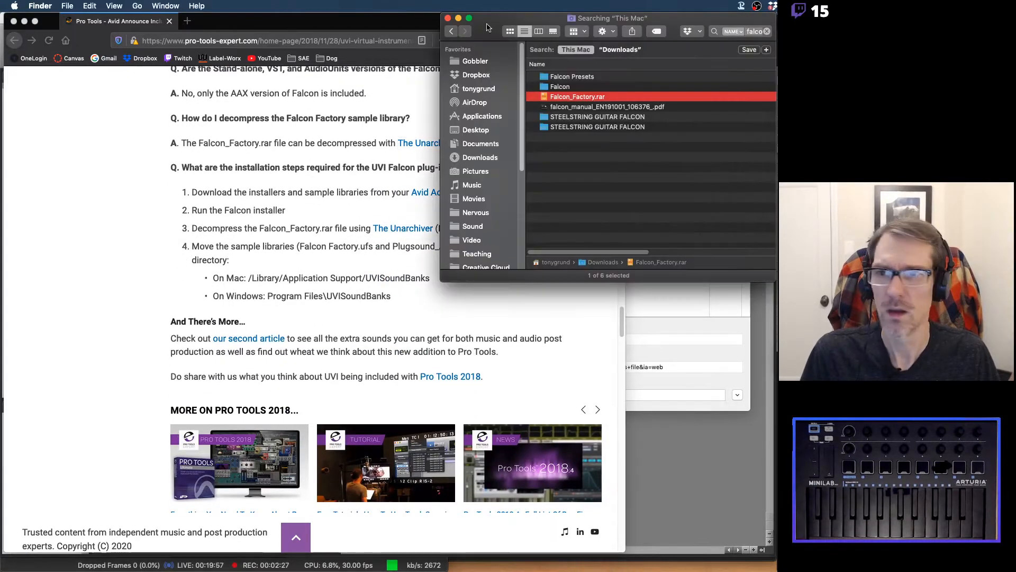
click(137, 7)
mouse_move(95, 7)
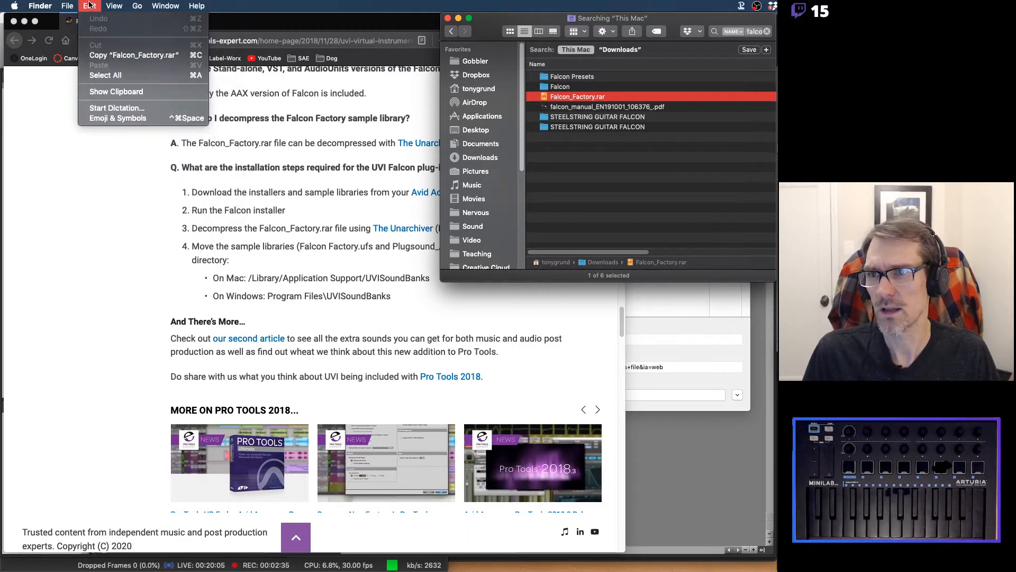
mouse_move(137, 7)
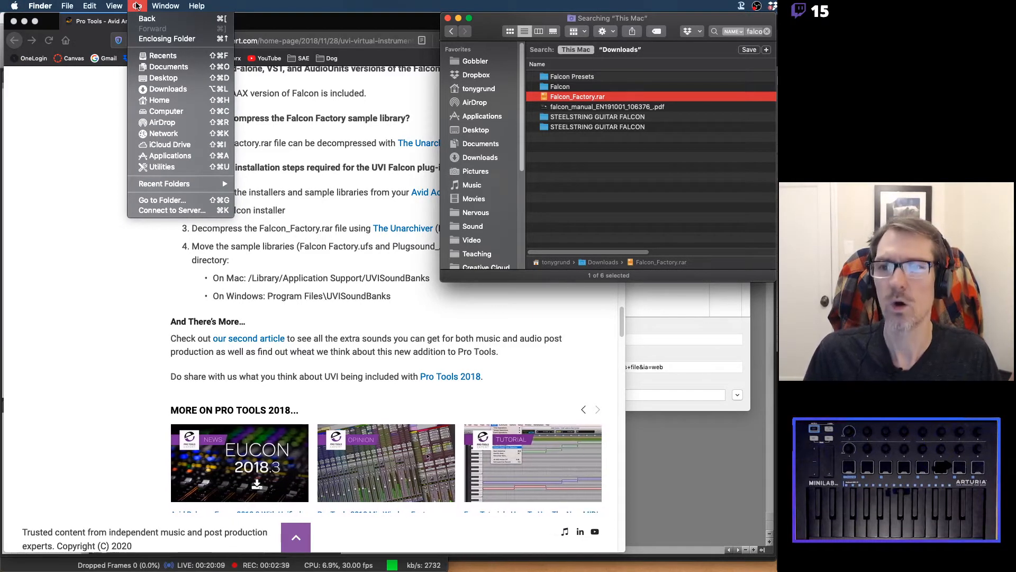
key(alt)
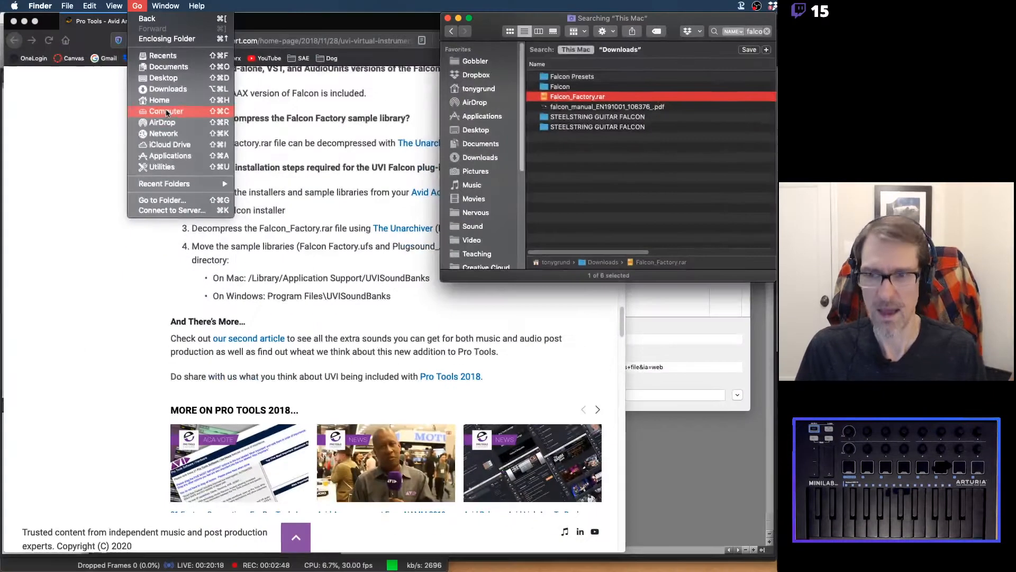
click(683, 77)
click(776, 6)
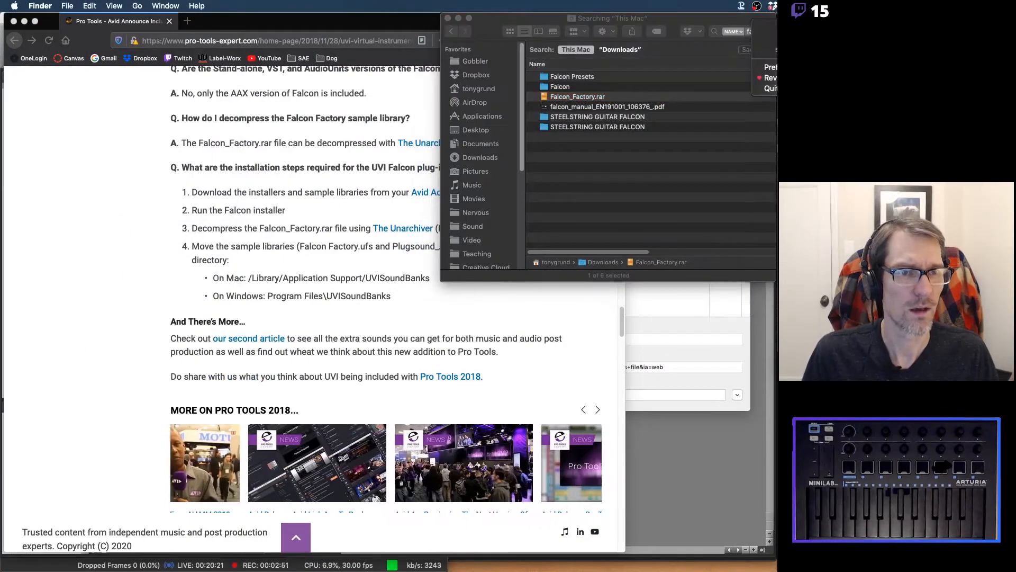
click(235, 20)
click(175, 5)
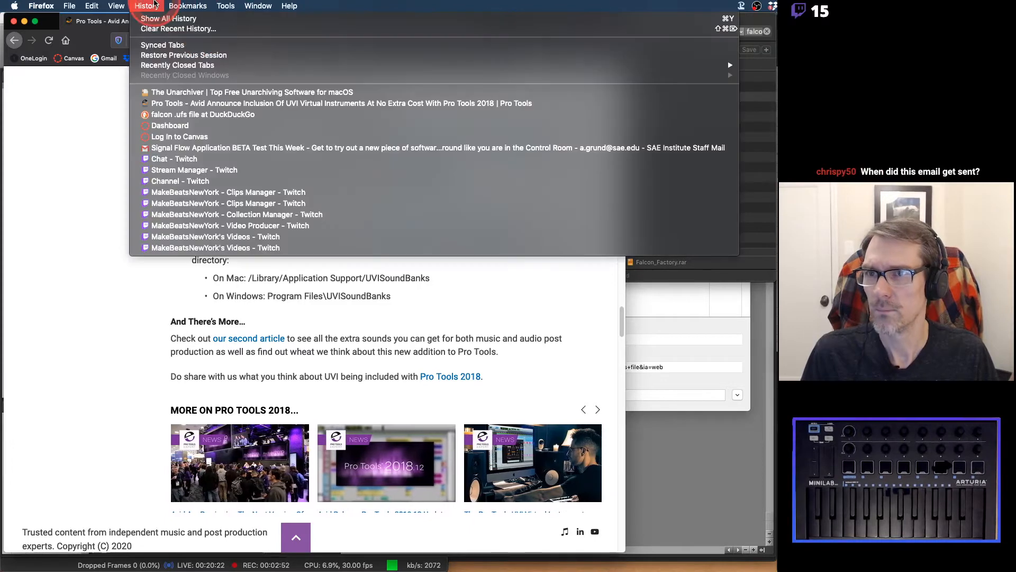
click(174, 5)
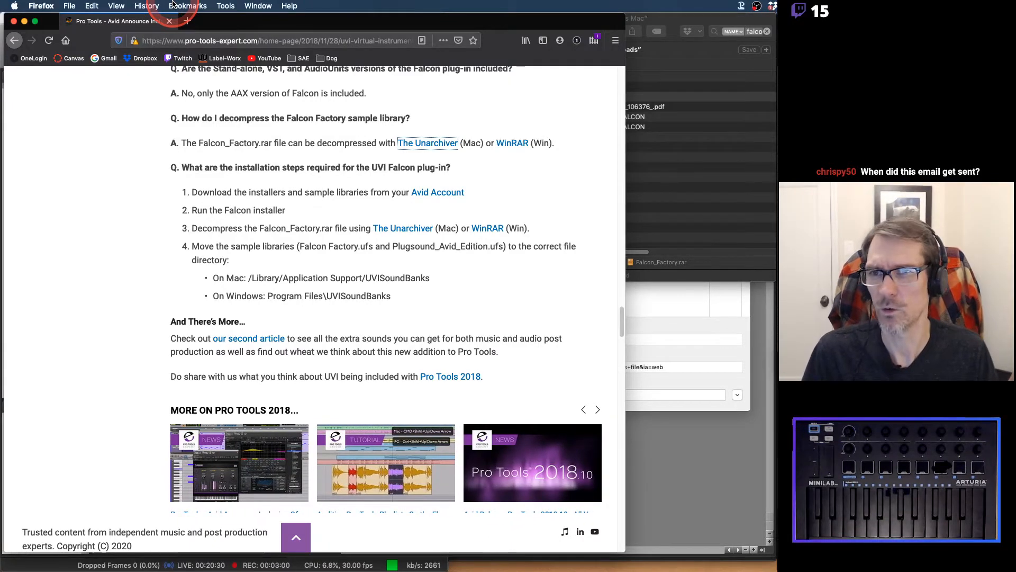
Switch to Finder and open the hidden Library folder of the home directory.
key(super+Tab)
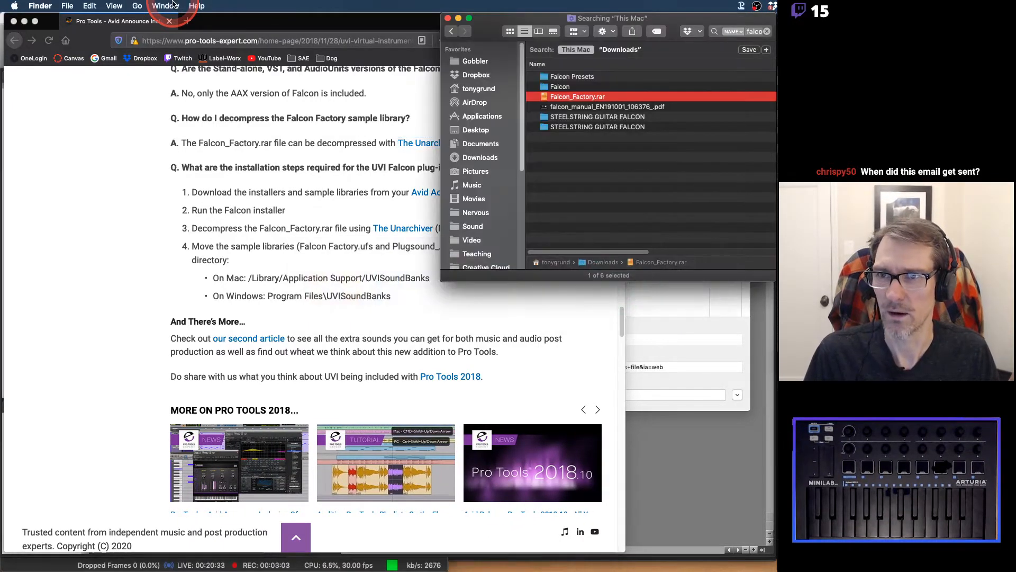
click(139, 5)
key(alt)
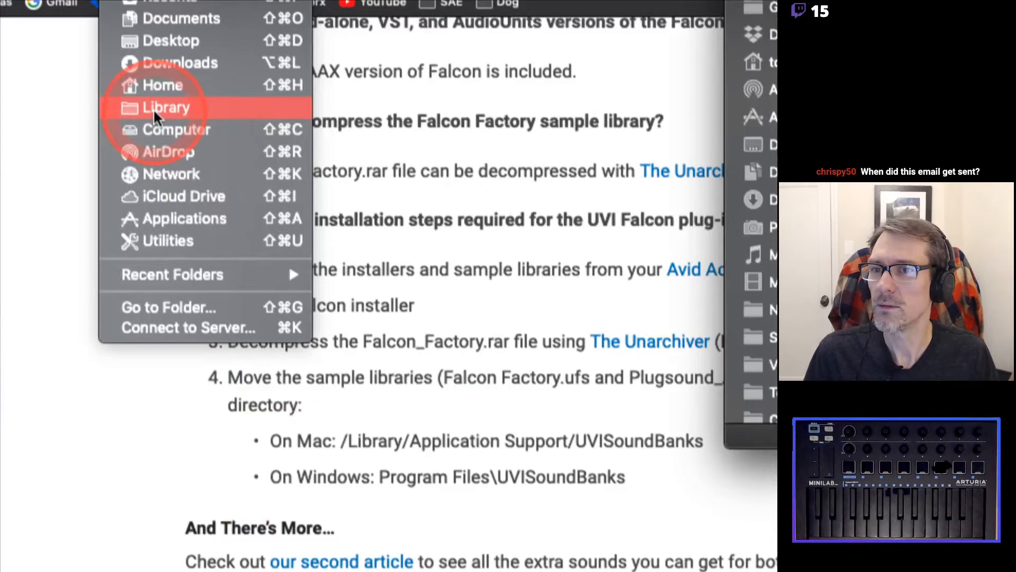
key(alt)
key(alt)
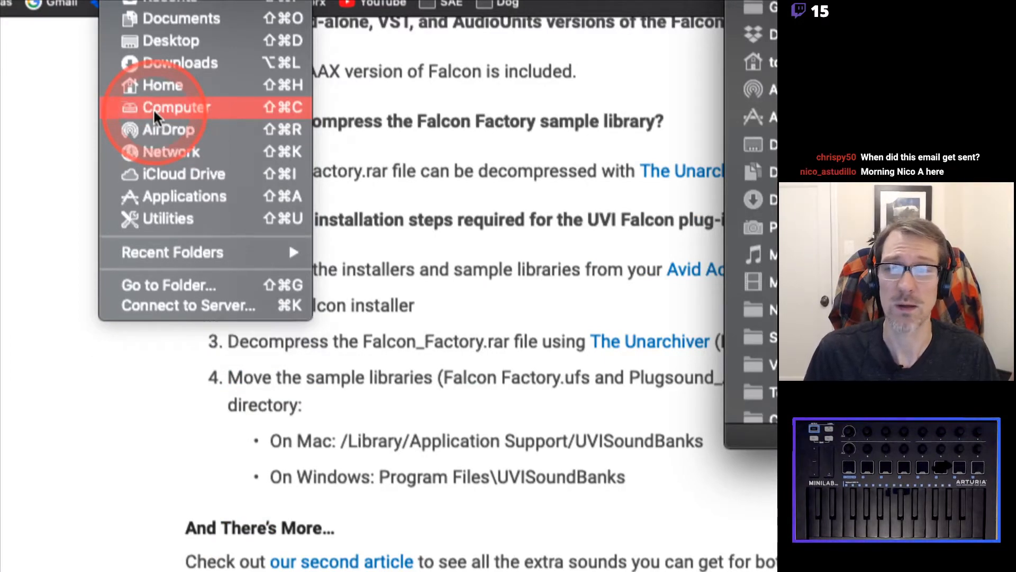
key(alt)
click(154, 111)
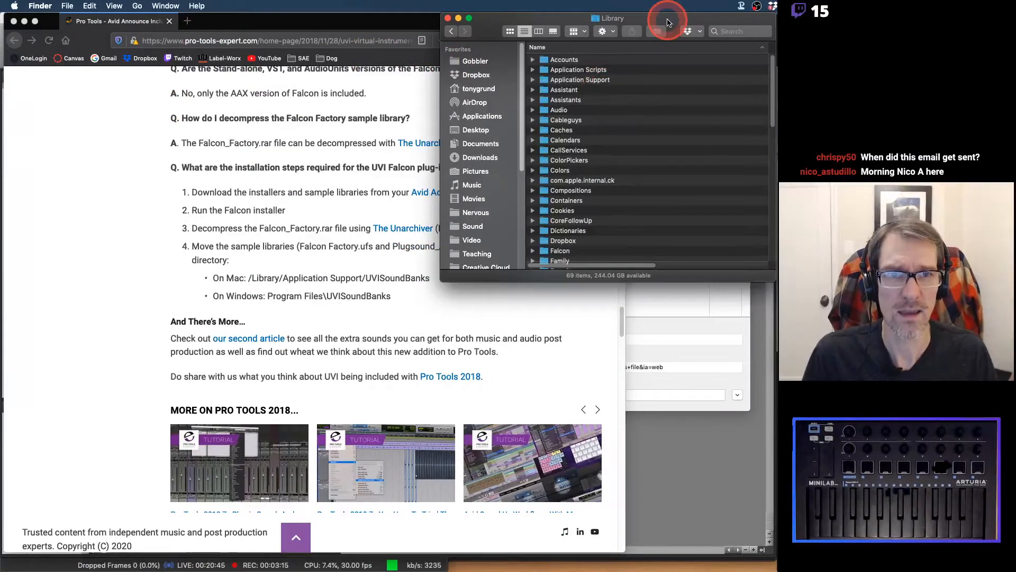
Open the Application Support folder in the home Library and look through it for the UVISoundBanks folder.
drag(671, 12, 573, 12)
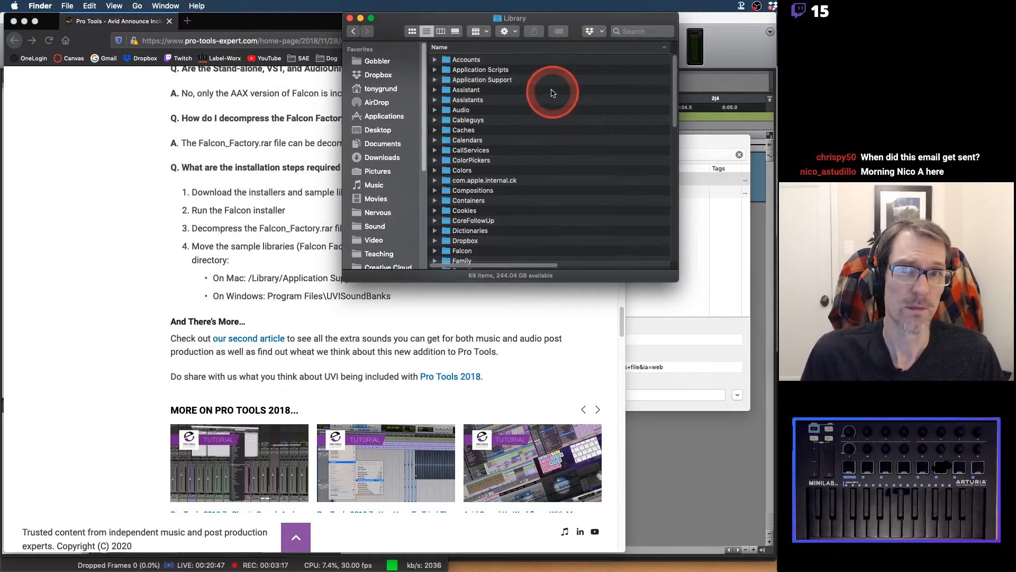
double_click(478, 80)
key(super+Tab)
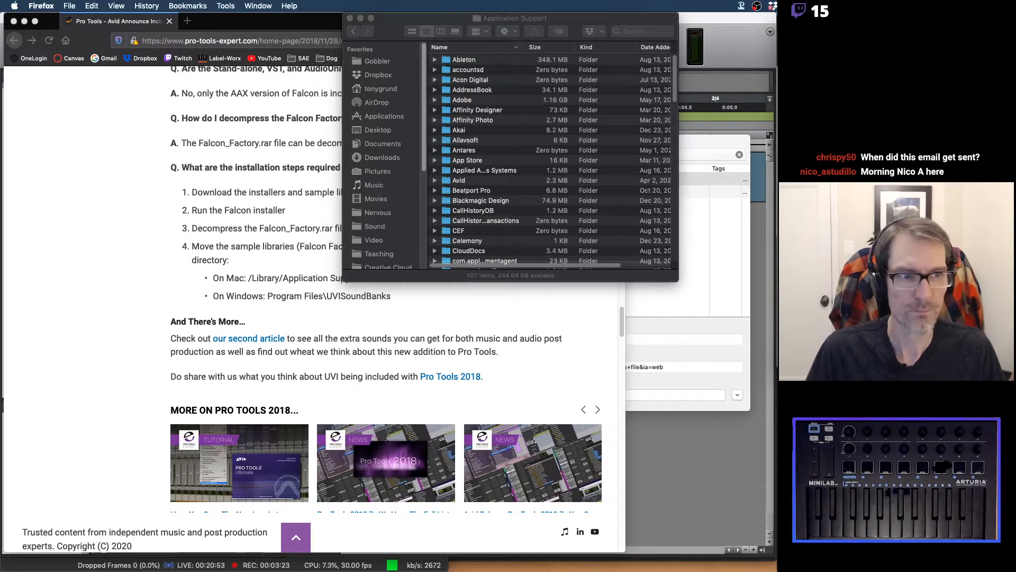
scroll(566, 148, down, 5)
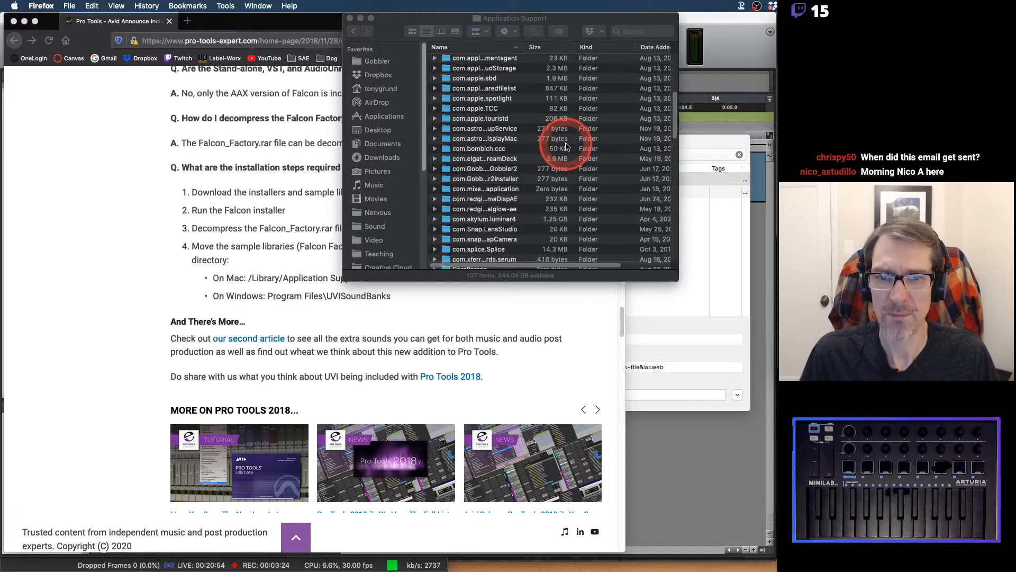
scroll(565, 147, down, 10)
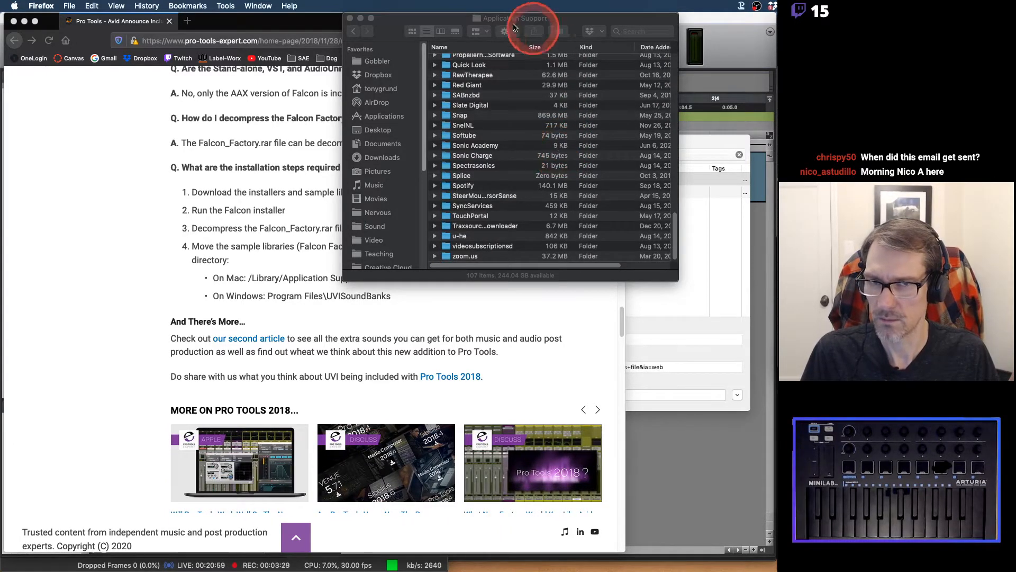
mouse_move(424, 19)
mouse_down()
mouse_move(544, 19)
mouse_move(427, 18)
mouse_up()
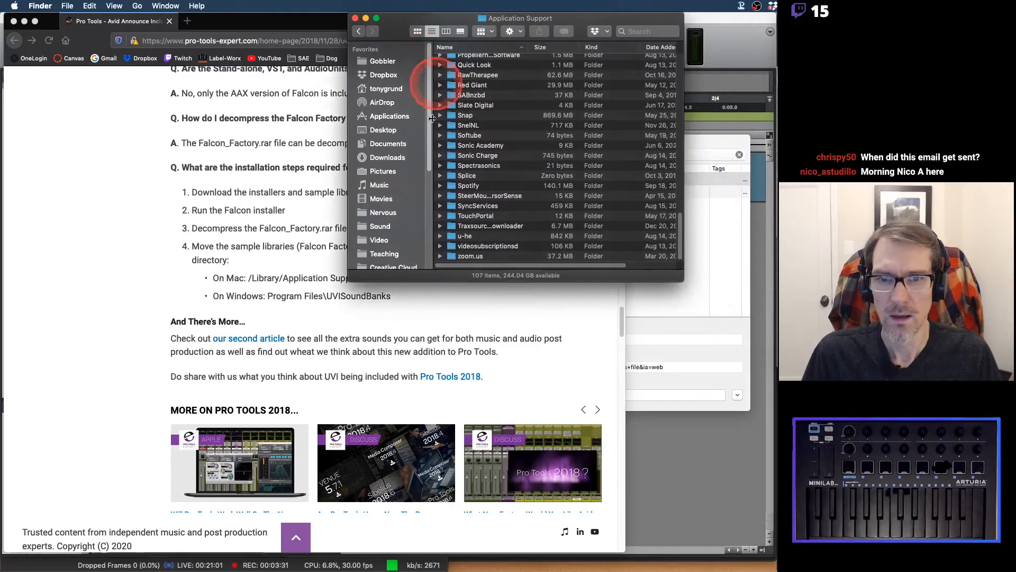
scroll(477, 179, up, 15)
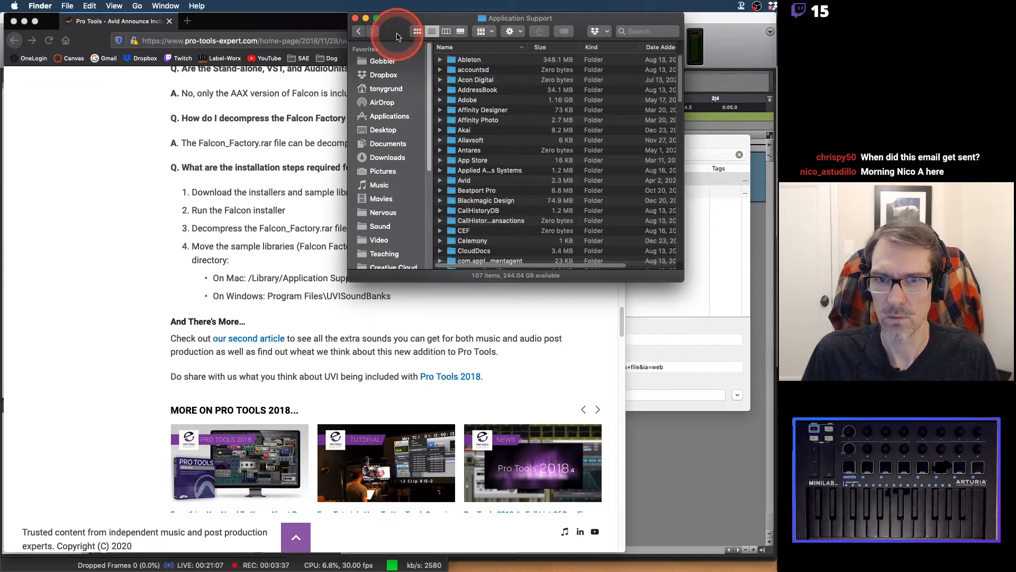
Open the Application Support folder inside the Library folder at the root of the Dodge drive.
click(358, 32)
click(378, 89)
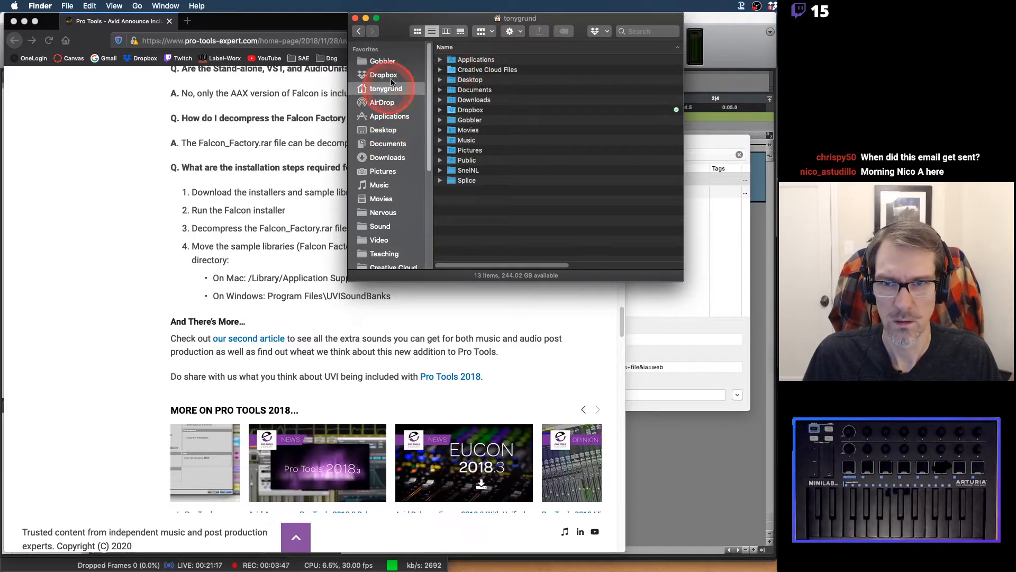
scroll(389, 144, down, 5)
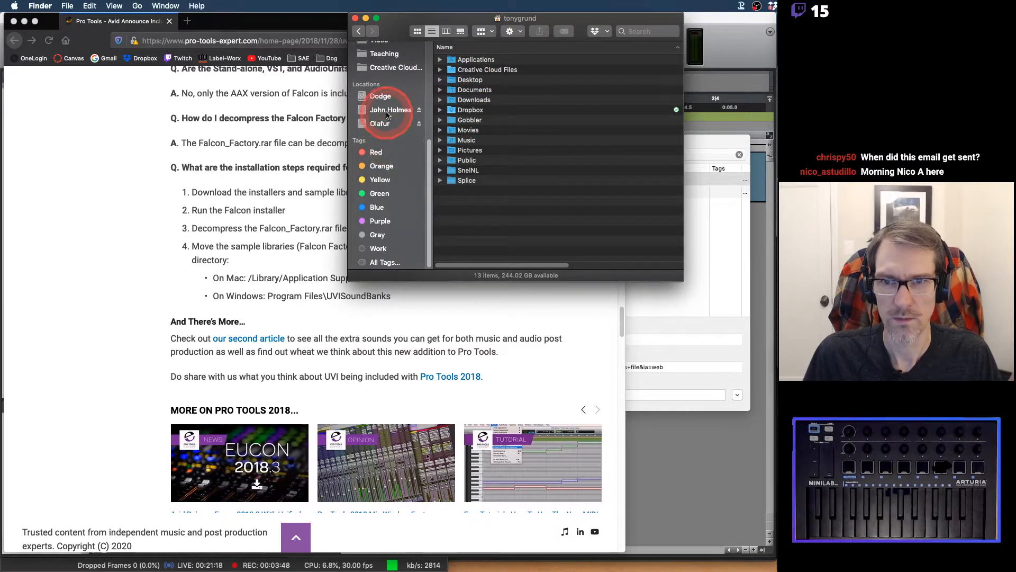
click(382, 96)
double_click(474, 70)
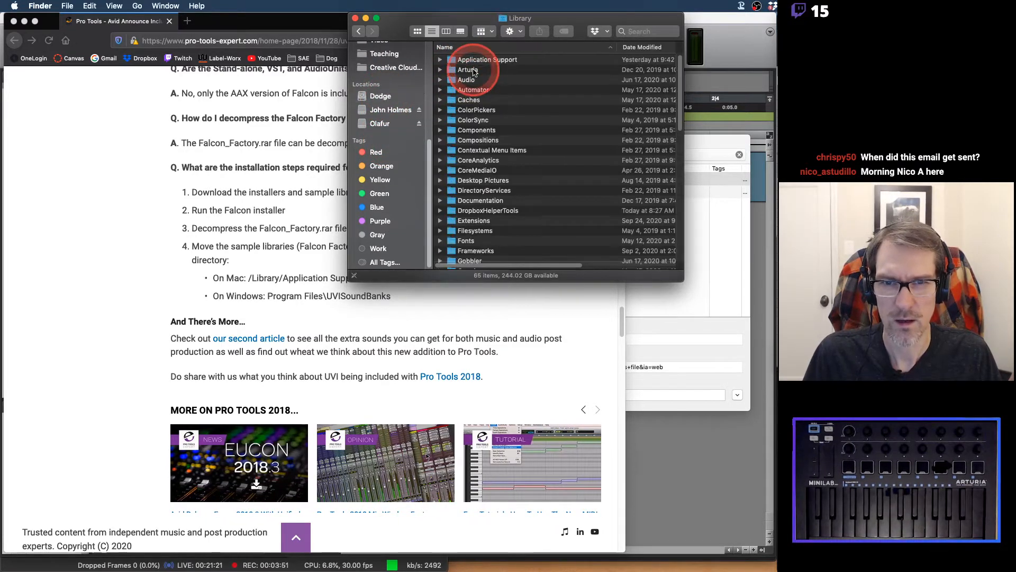
double_click(474, 61)
scroll(508, 116, down, 10)
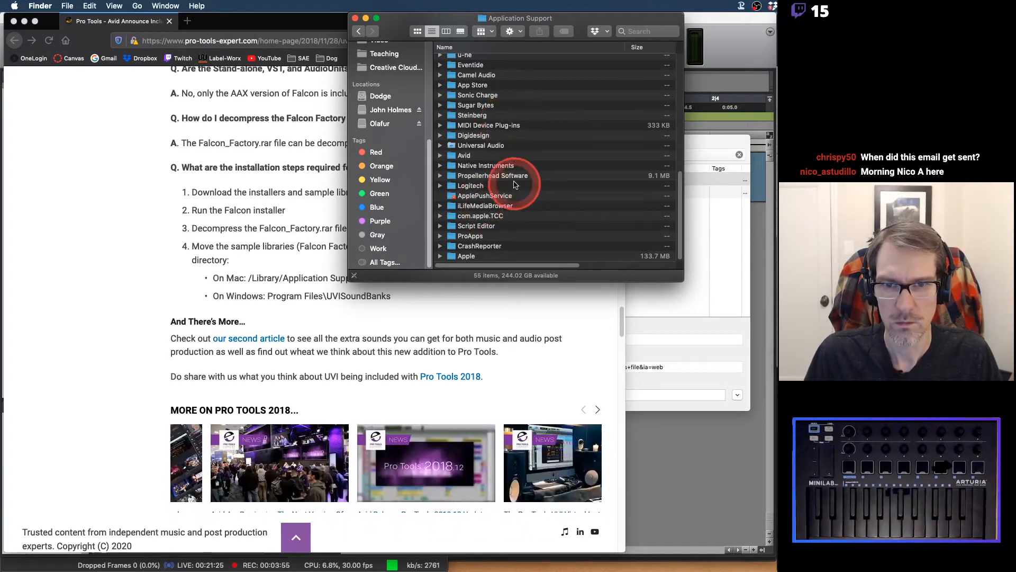
Sort the Application Support contents by name, look inside the UVI folder, and return to Application Support.
click(511, 47)
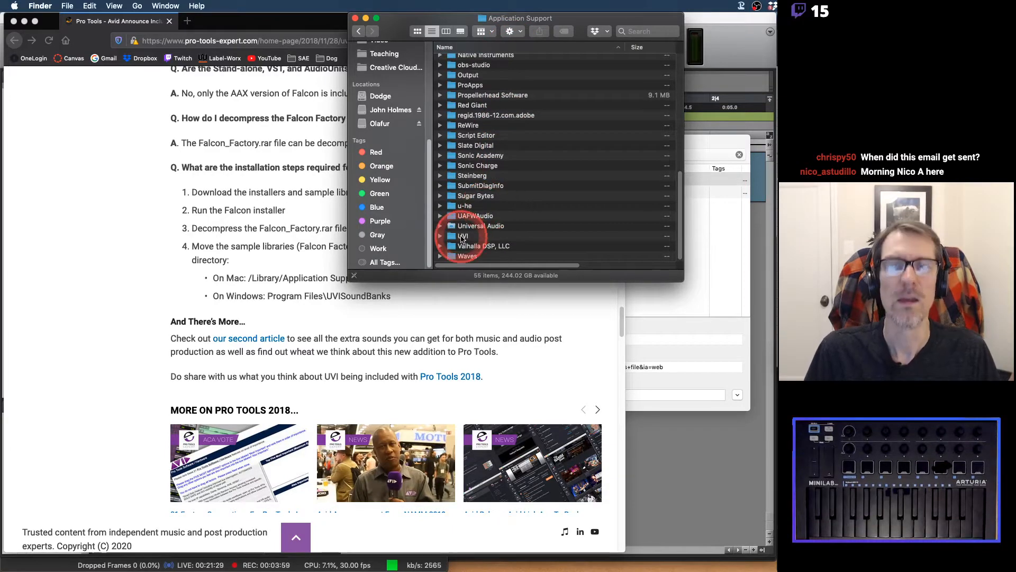
double_click(462, 238)
click(392, 29)
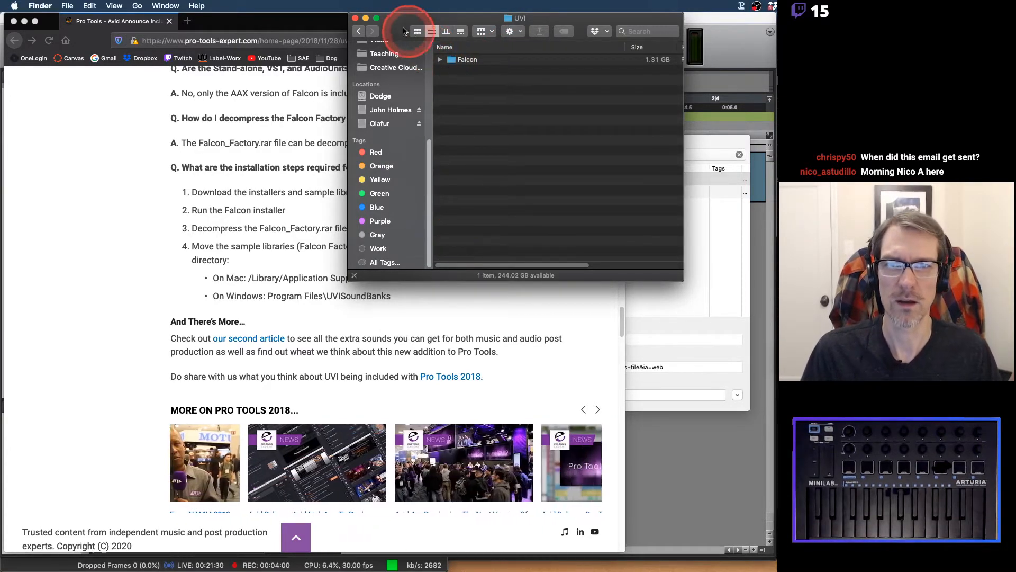
click(358, 31)
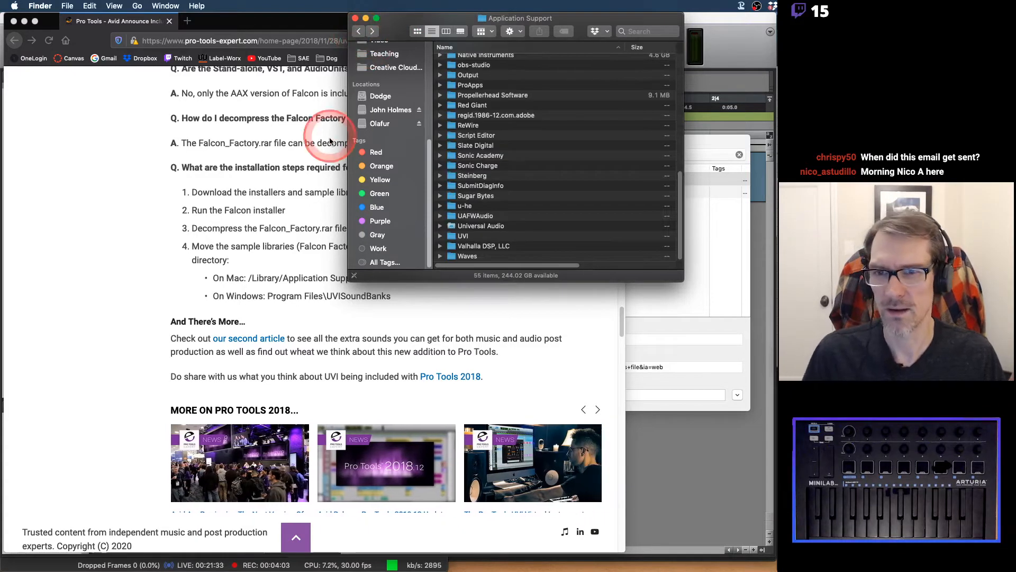
Recheck the Mac sound bank path in the Firefox article, then switch back to Finder and open the Dodge drive.
click(299, 242)
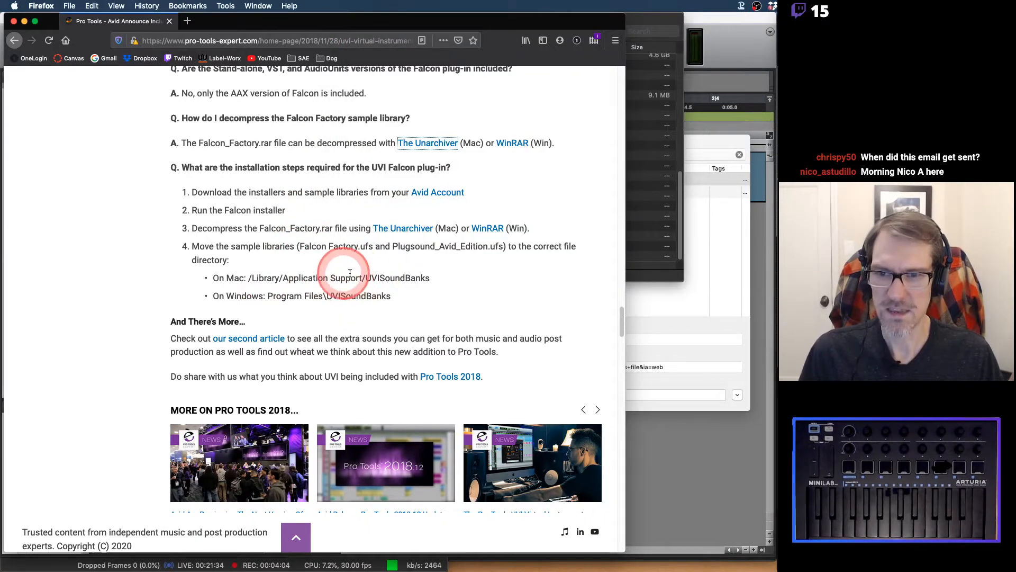
click(656, 20)
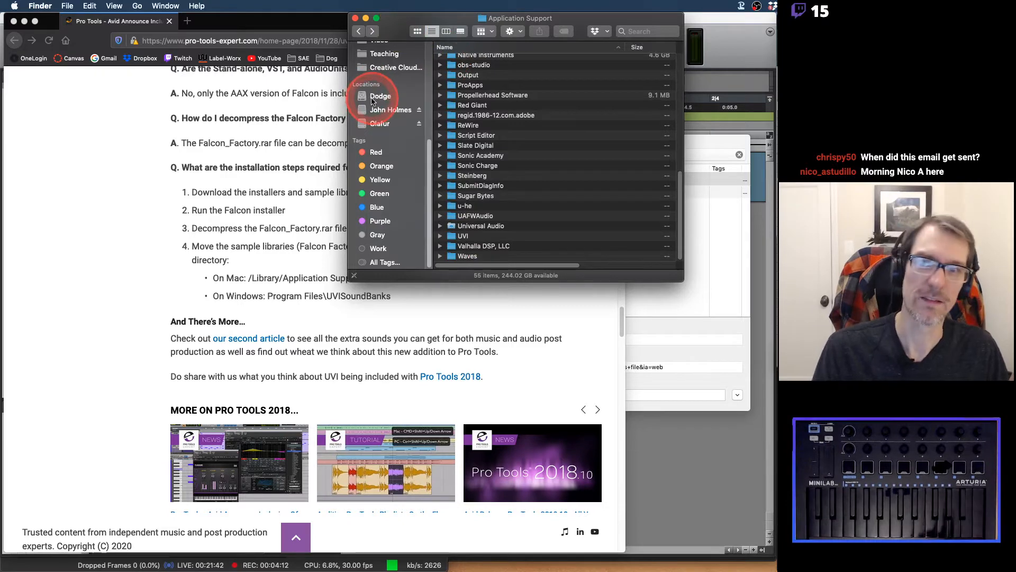
click(373, 96)
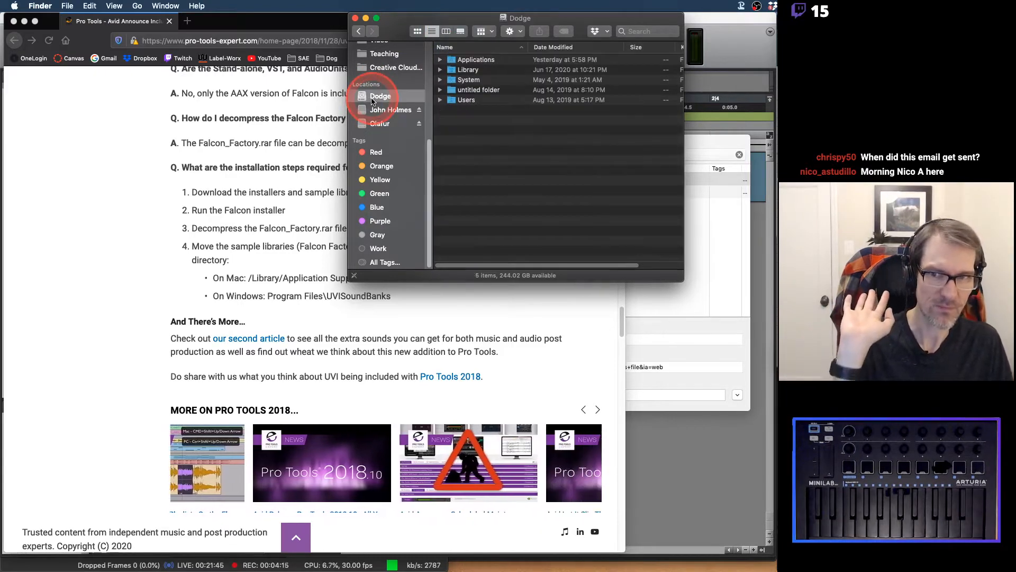
scroll(389, 94, up, 8)
scroll(389, 93, down, 8)
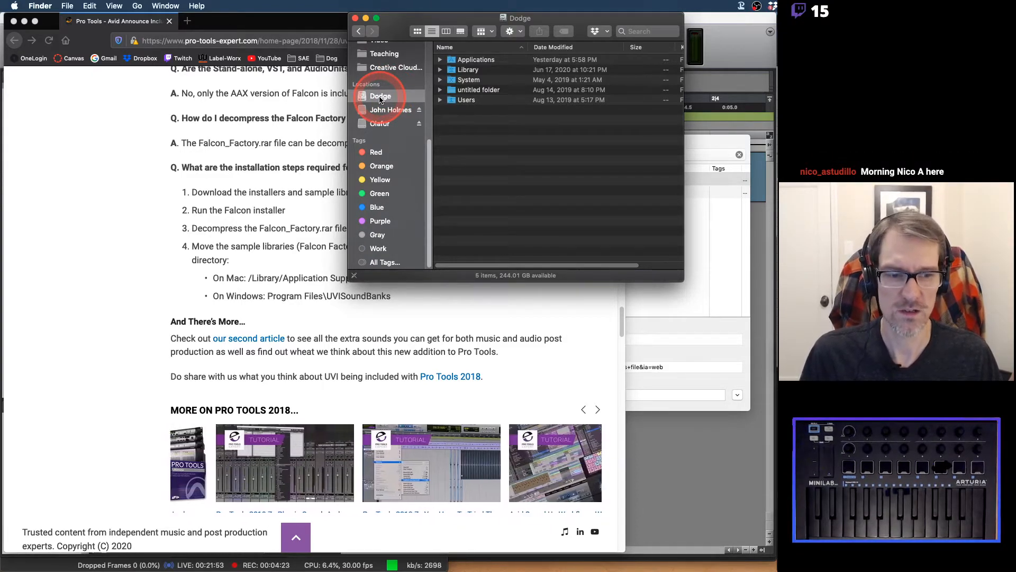
click(114, 5)
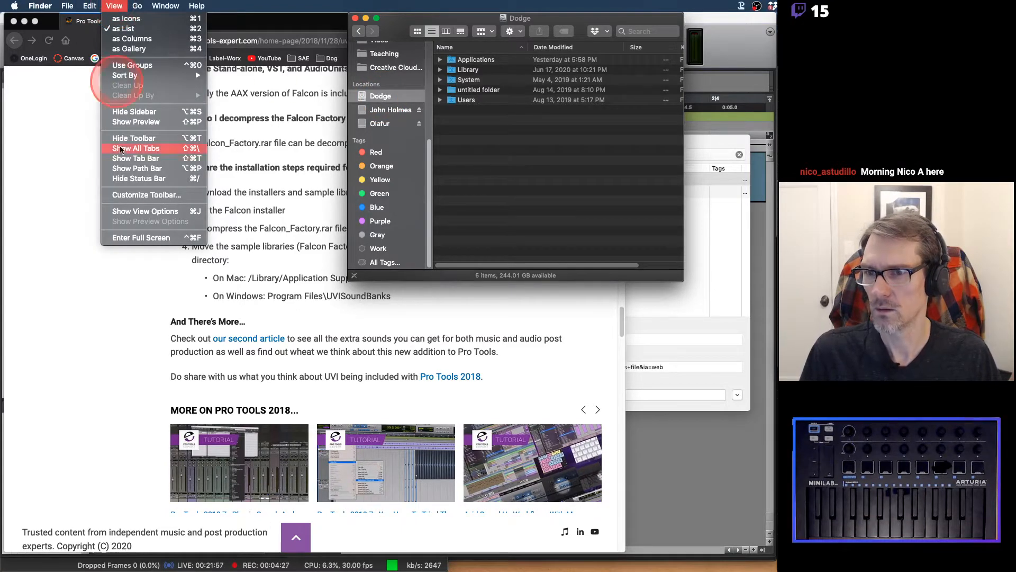
click(127, 212)
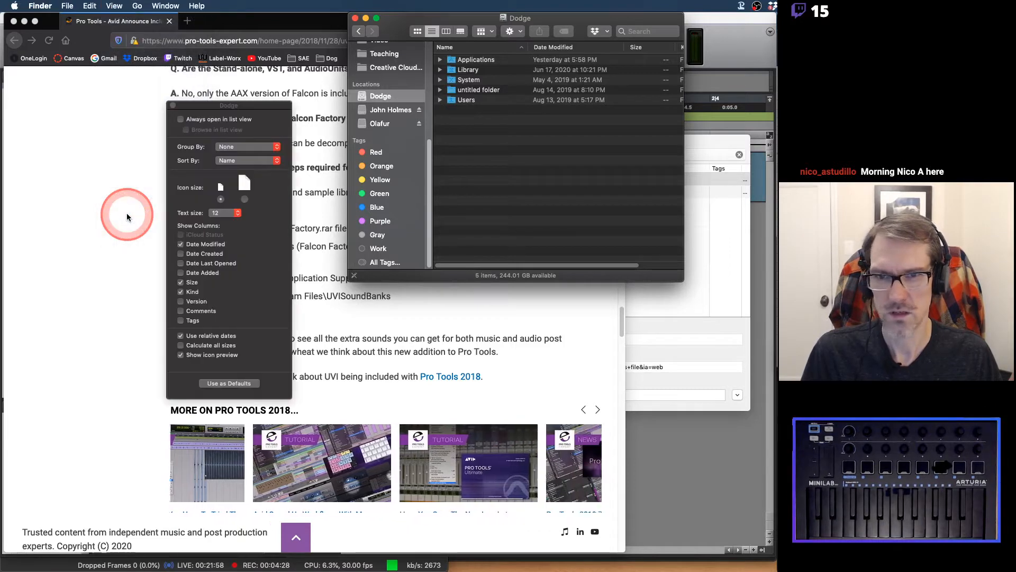
click(170, 106)
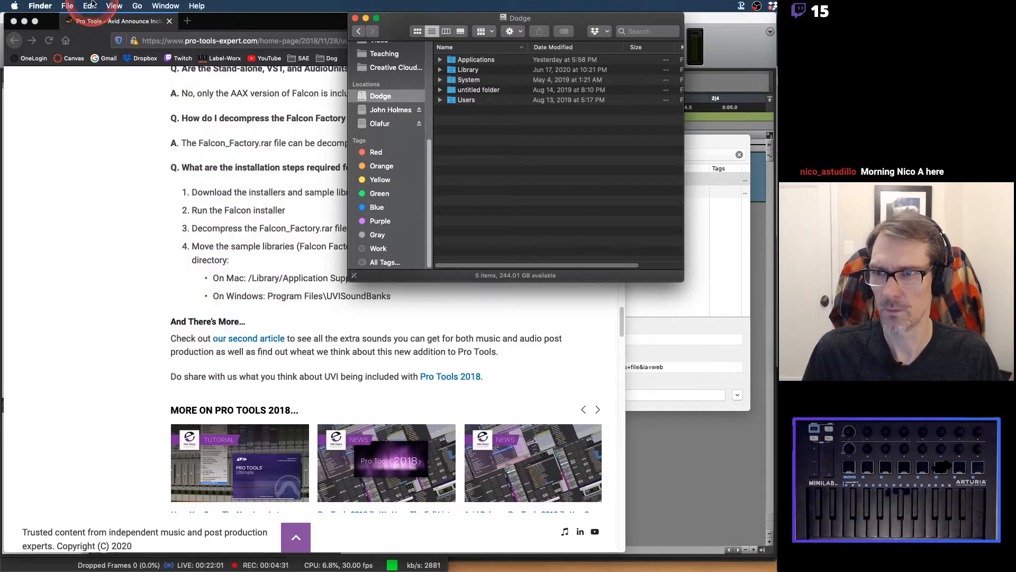
Open Finder Preferences, move the window clear of the file list, and show the sidebar item settings.
click(67, 5)
click(40, 6)
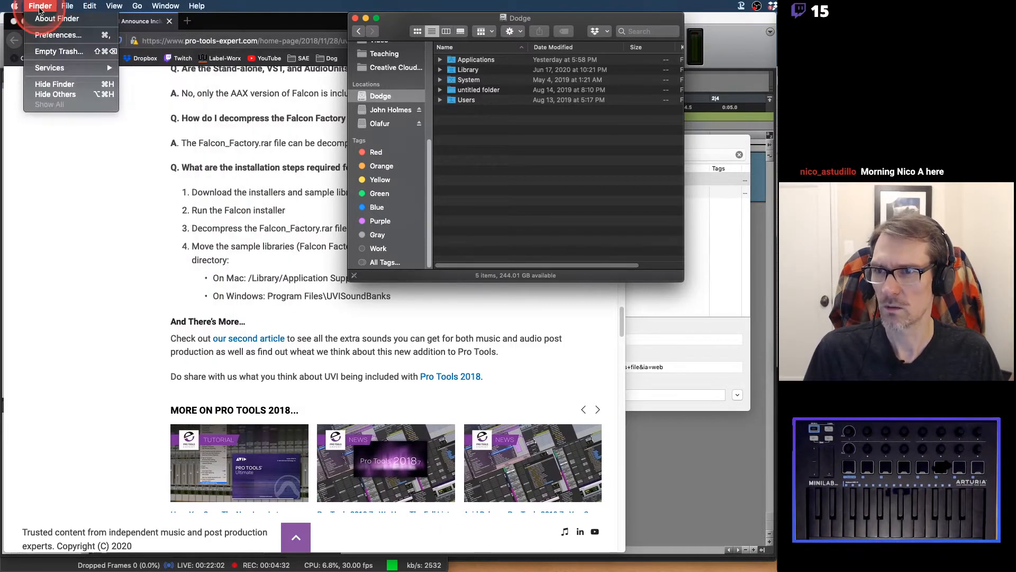
click(51, 40)
click(14, 5)
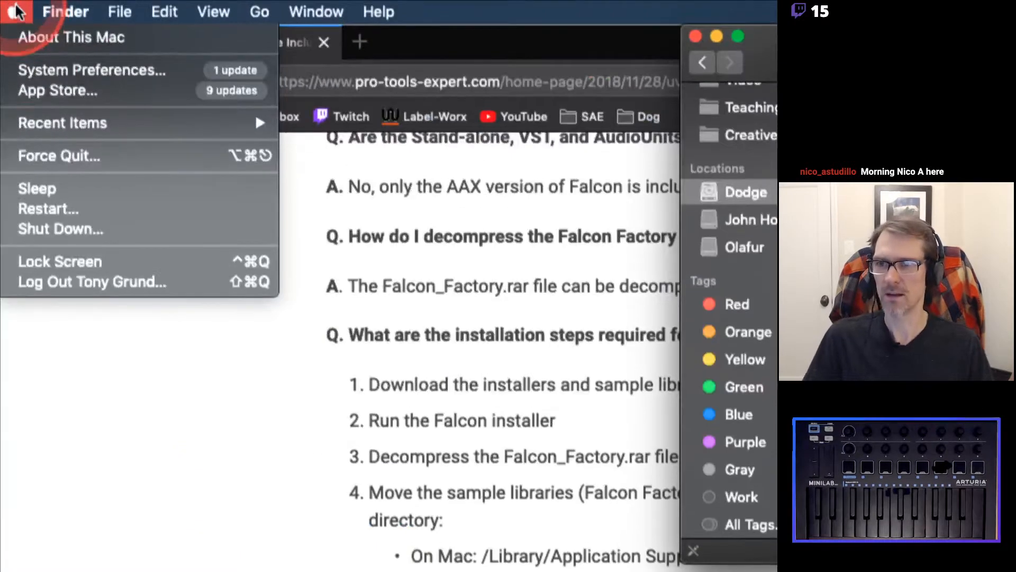
mouse_move(66, 8)
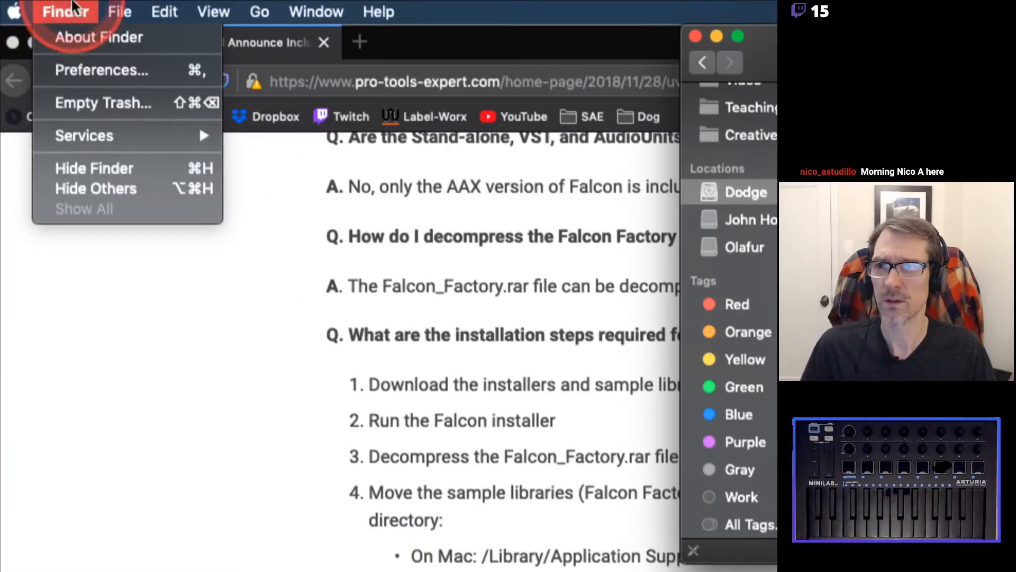
click(95, 68)
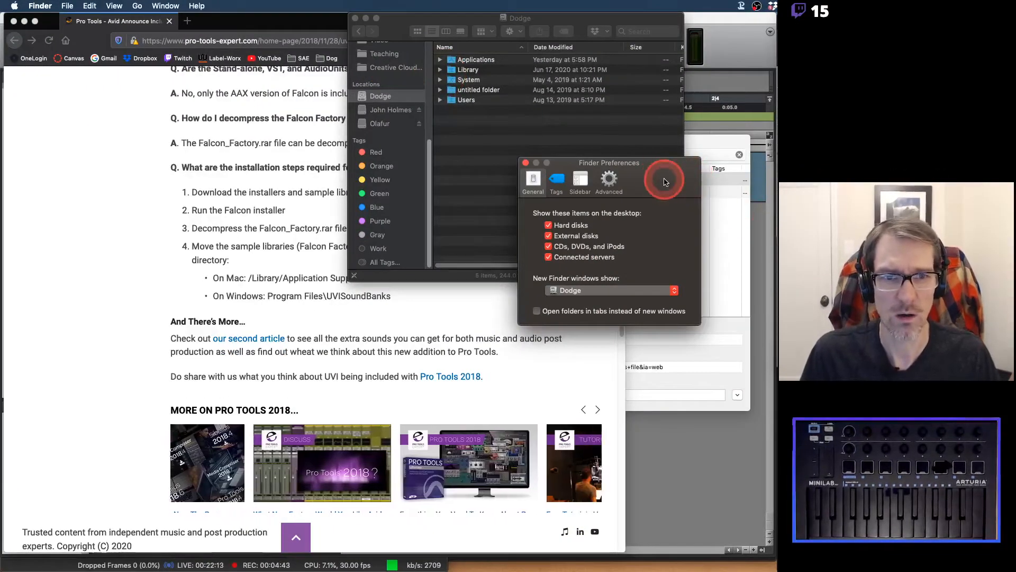
drag(661, 177, 193, 137)
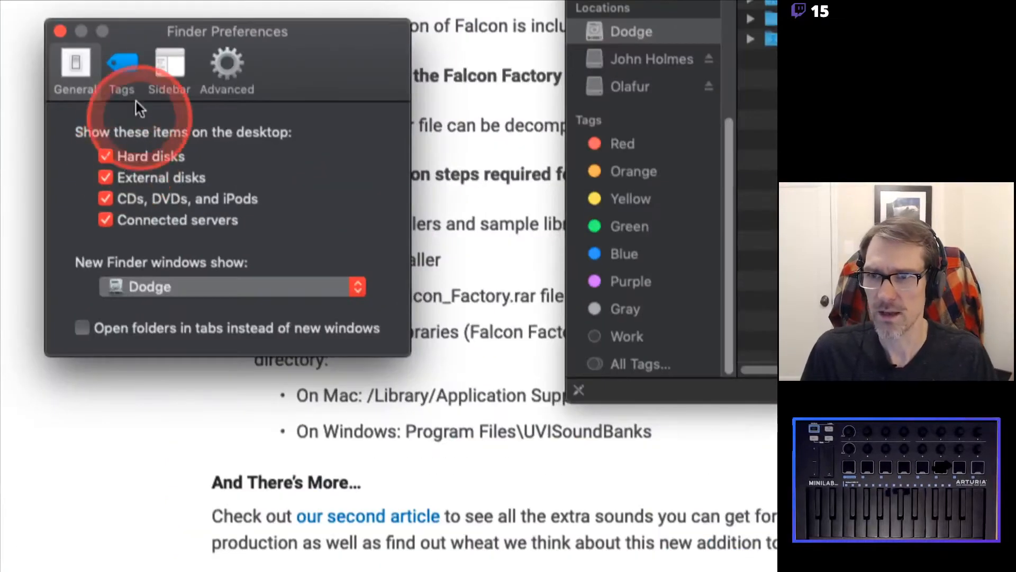
click(150, 105)
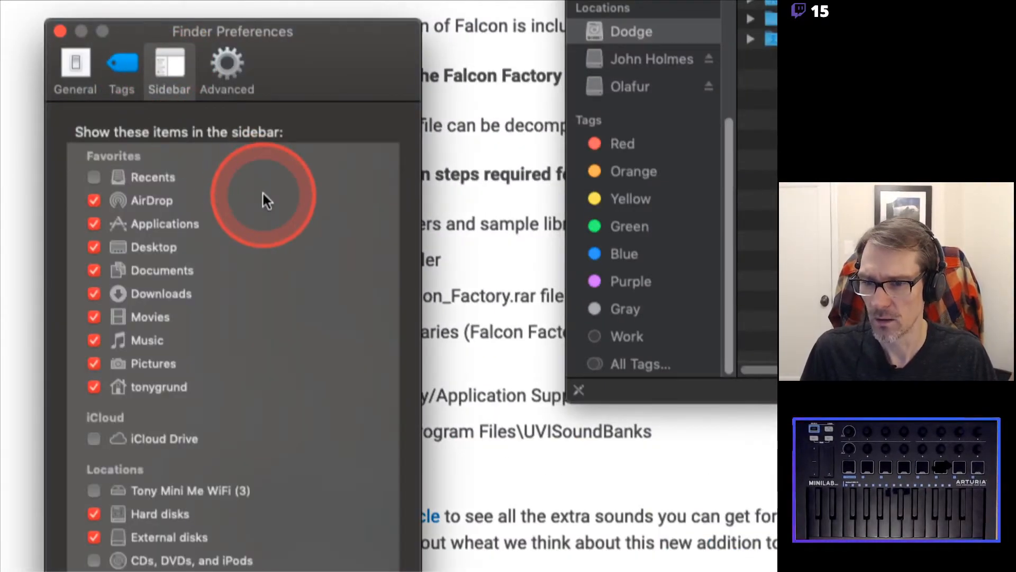
Hide hard disks from the Finder sidebar, show them again, and close the preferences.
click(146, 511)
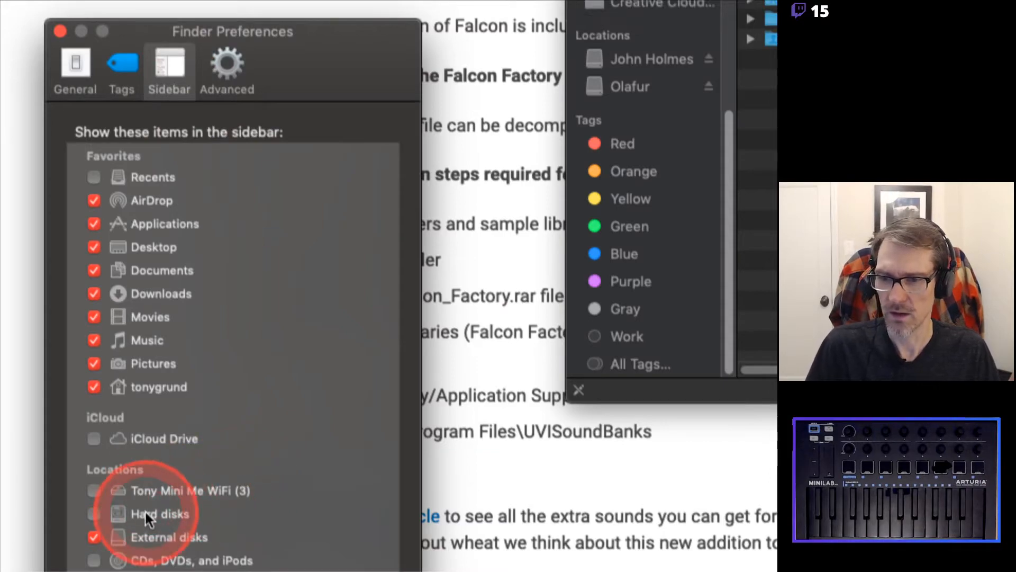
click(147, 511)
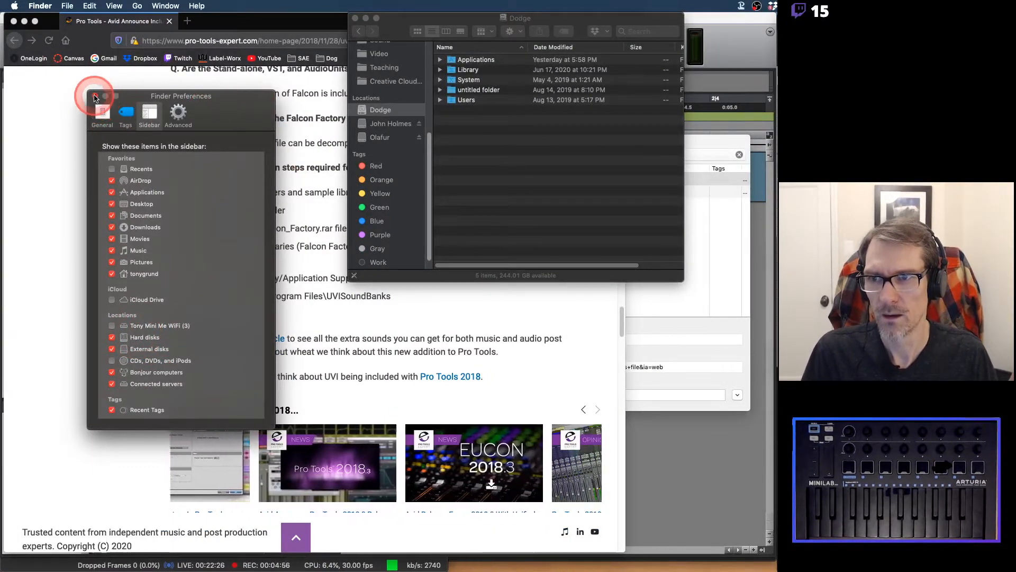
click(94, 97)
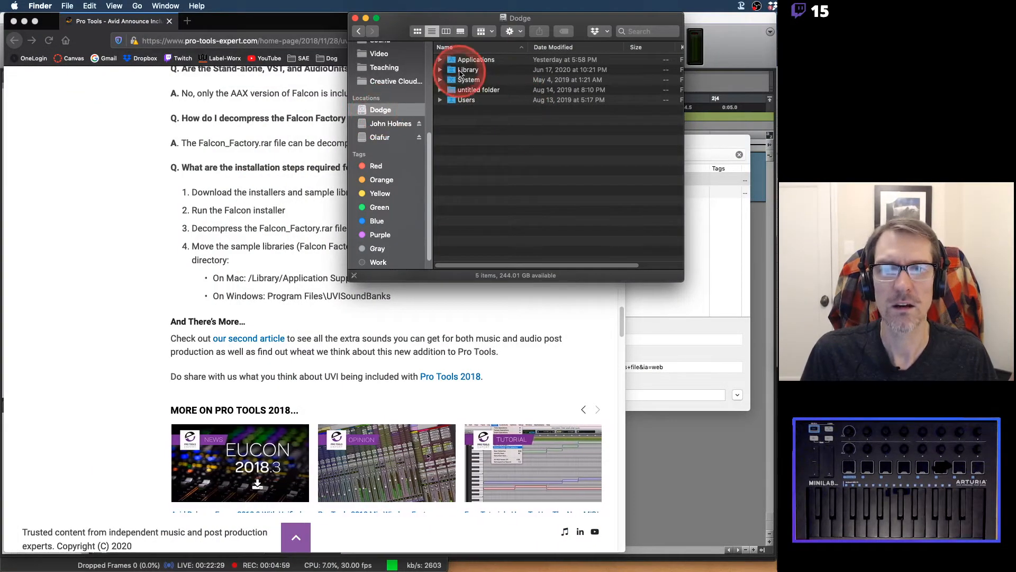
Open Library/Application Support/UVI/Falcon on the Dodge drive to view the Falcon sound bank files.
double_click(463, 71)
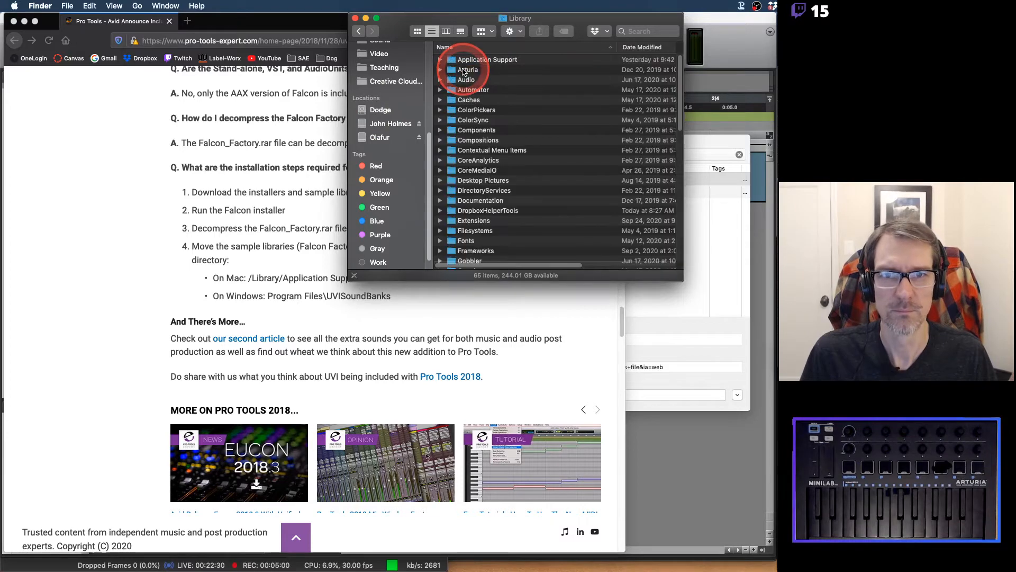
double_click(476, 59)
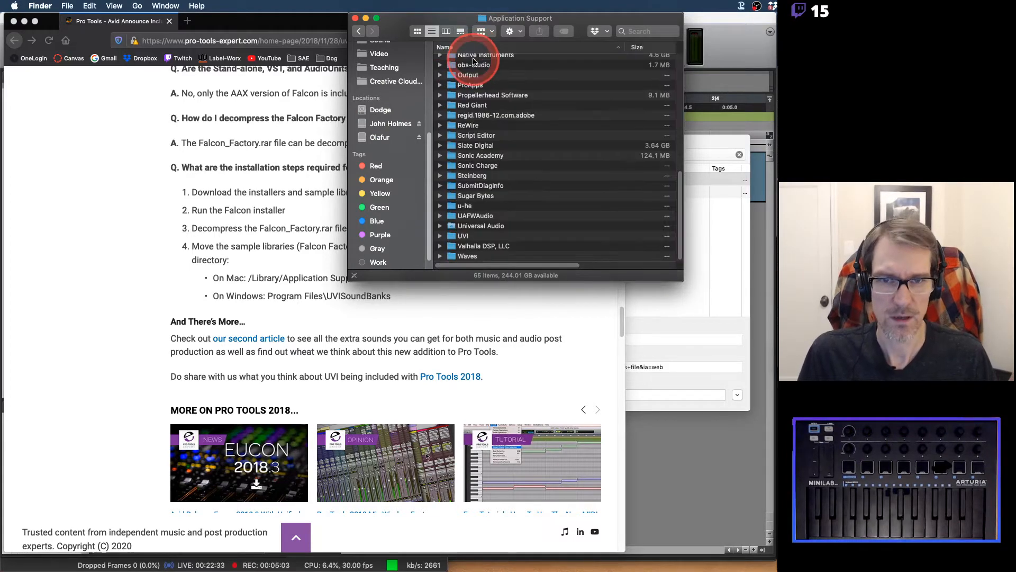
scroll(481, 170, down, 10)
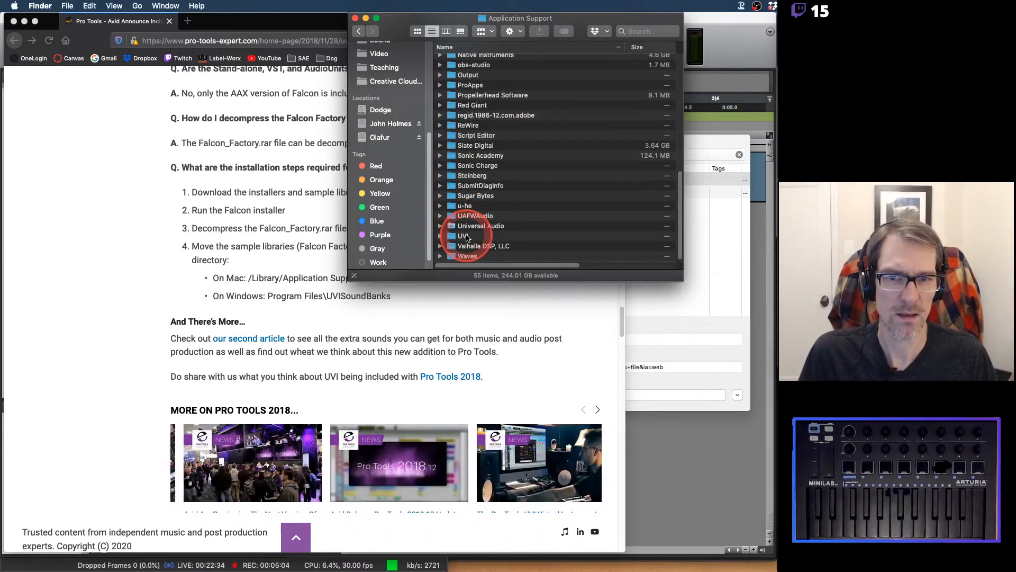
double_click(465, 236)
click(466, 59)
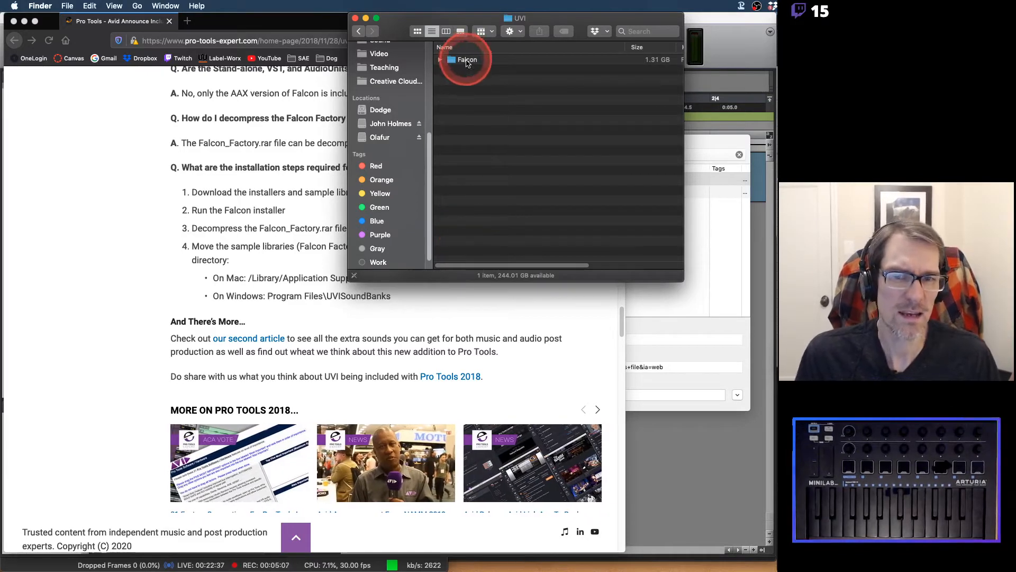
double_click(464, 61)
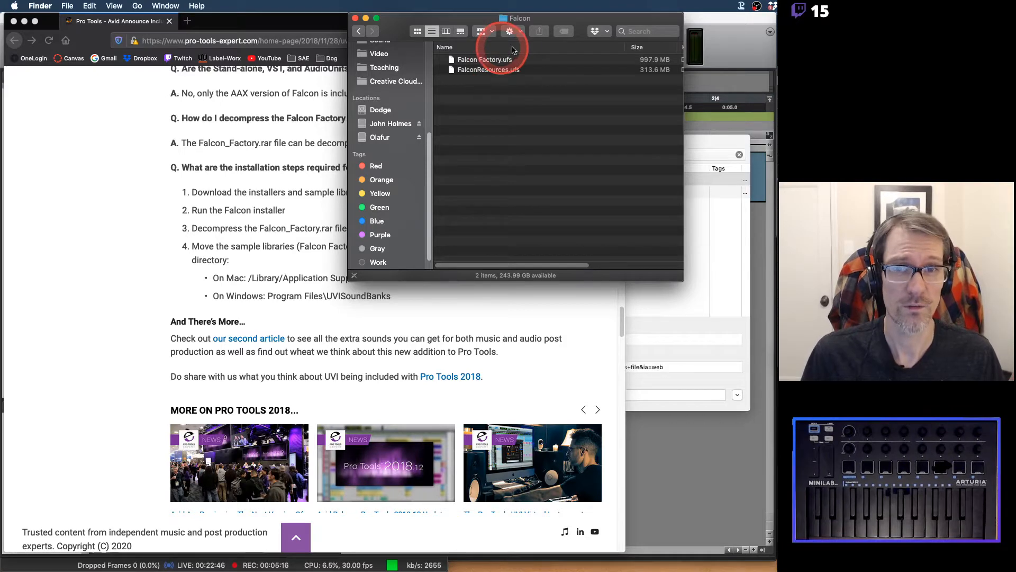
drag(466, 24, 443, 23)
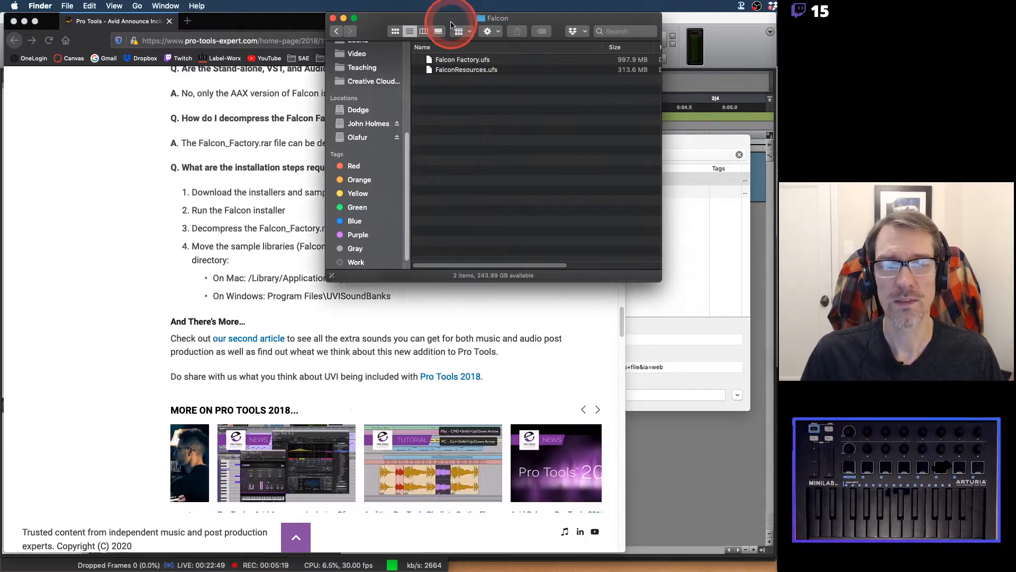
Switch to Pro Tools, view the Falcon plug-in on the Inst 1 track, and close its window.
click(677, 23)
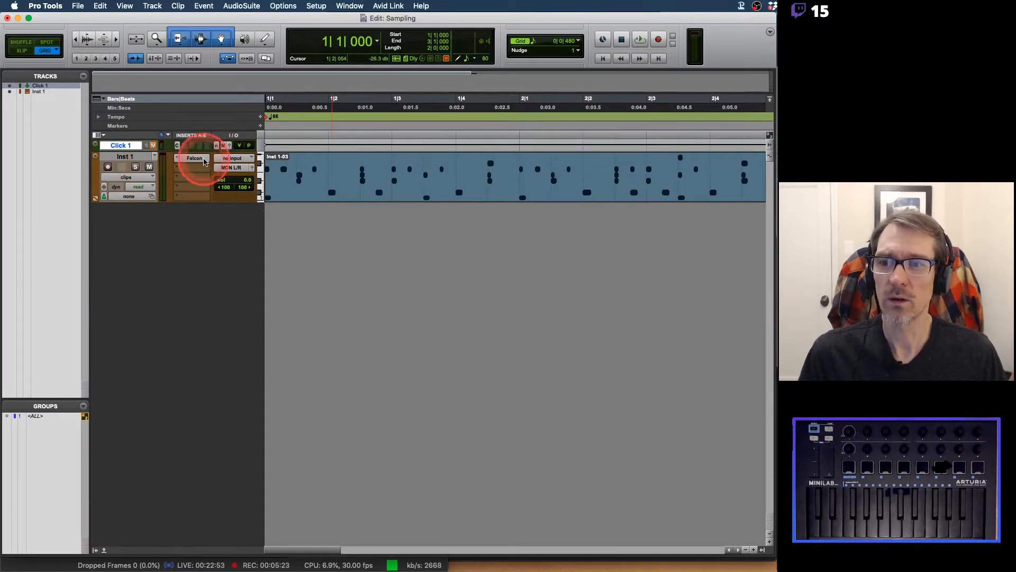
click(194, 159)
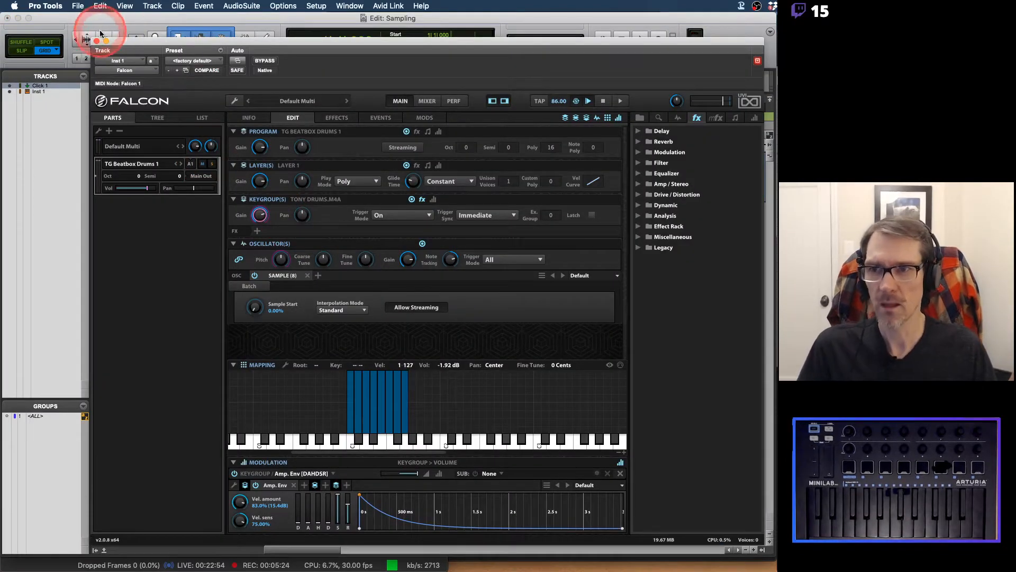
click(96, 41)
Create one new stereo instrument track in ticks and place it below the Inst 1 track.
key(super+shift+n)
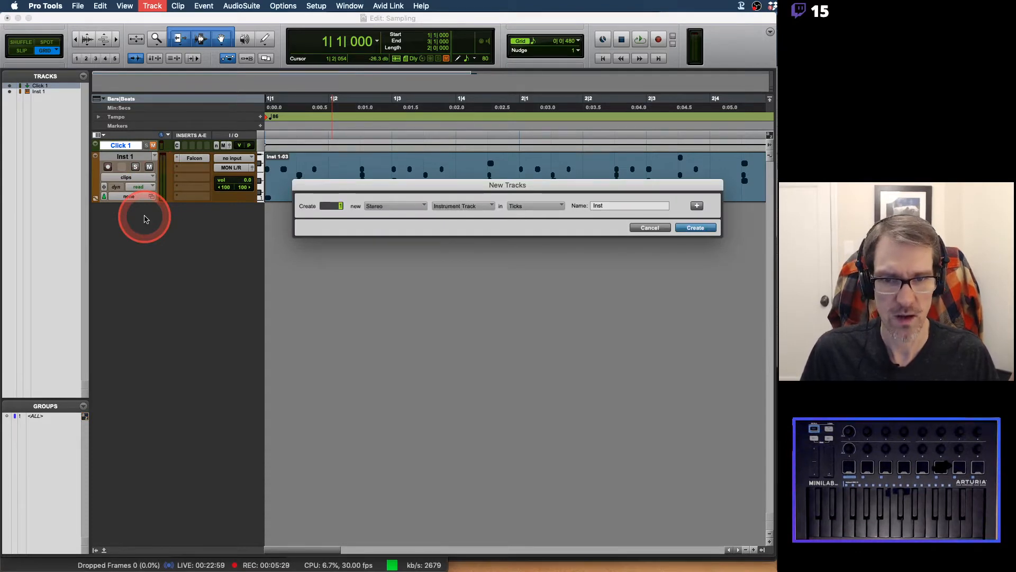
key(Return)
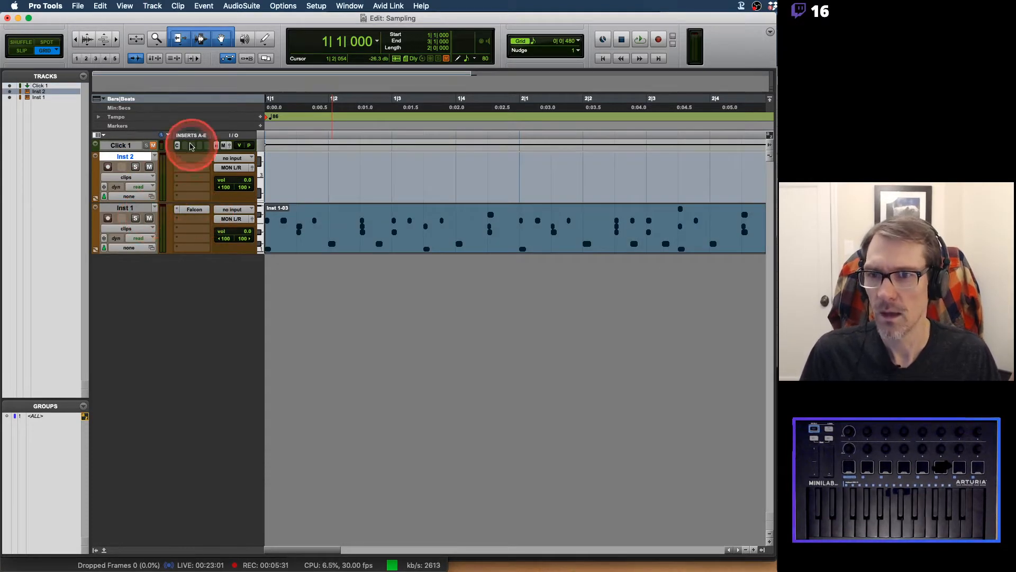
drag(185, 160, 147, 235)
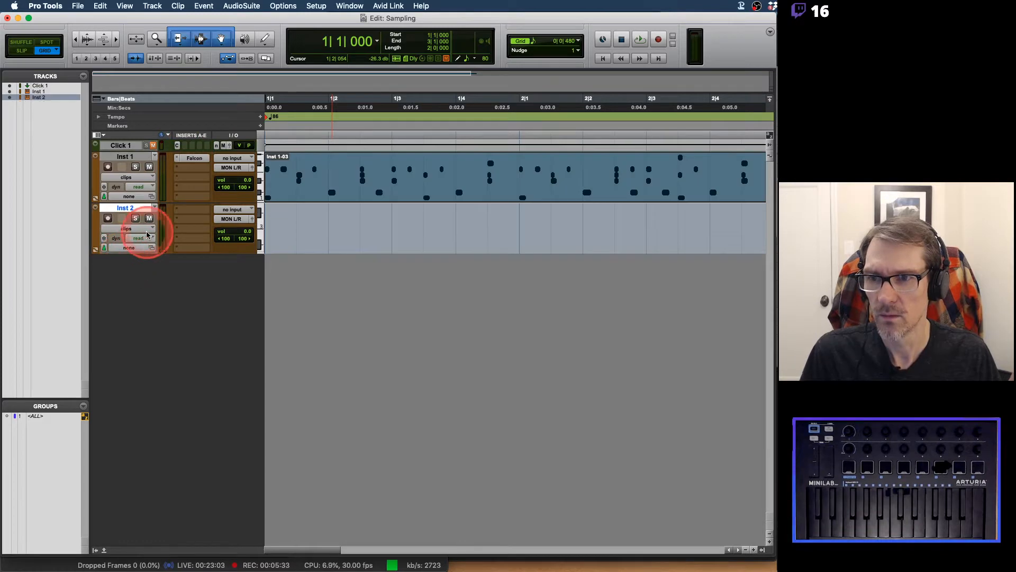
Insert the multichannel Falcon (stereo) instrument plug-in on the Inst 2 track.
click(200, 213)
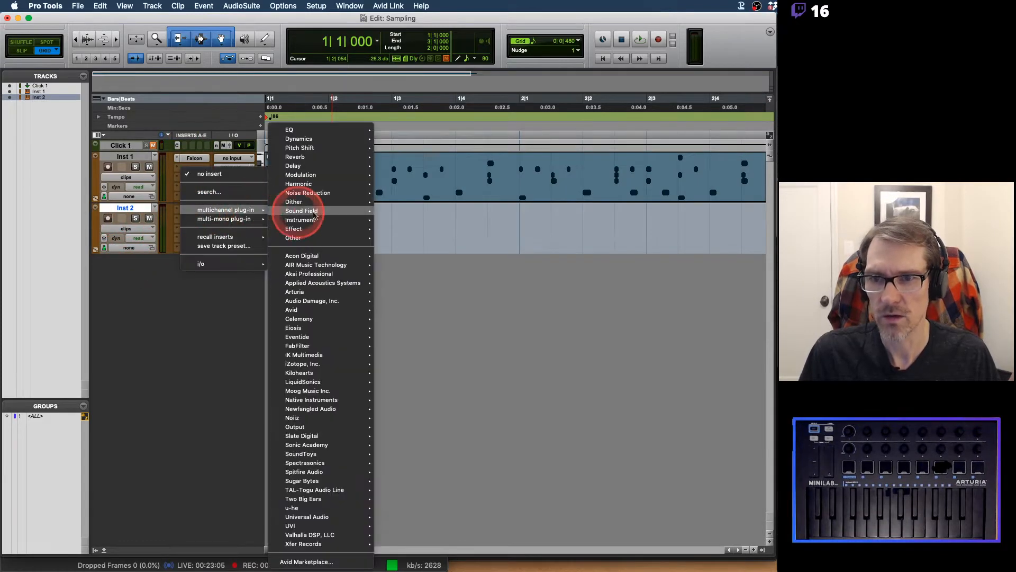
mouse_move(318, 220)
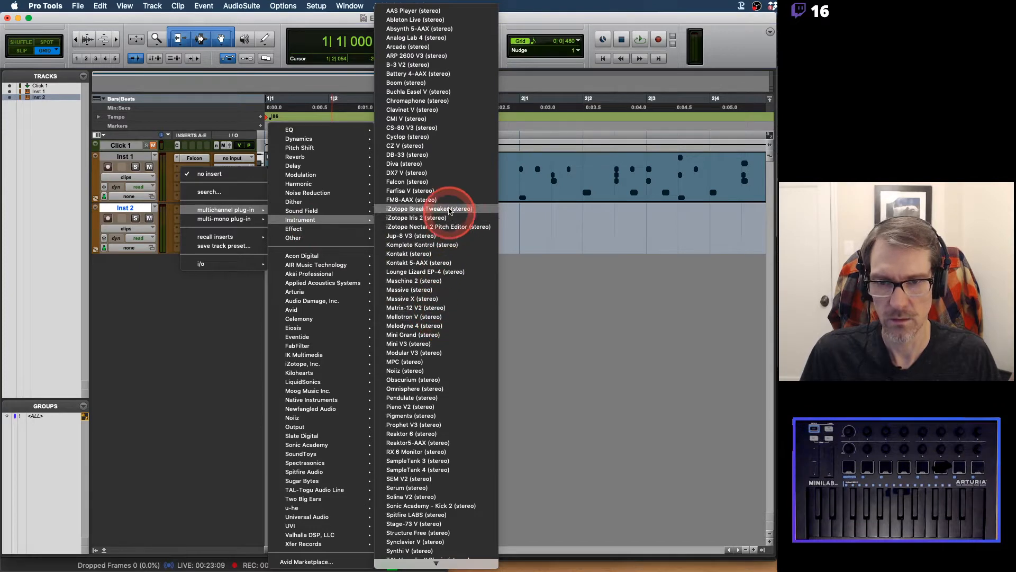
click(444, 184)
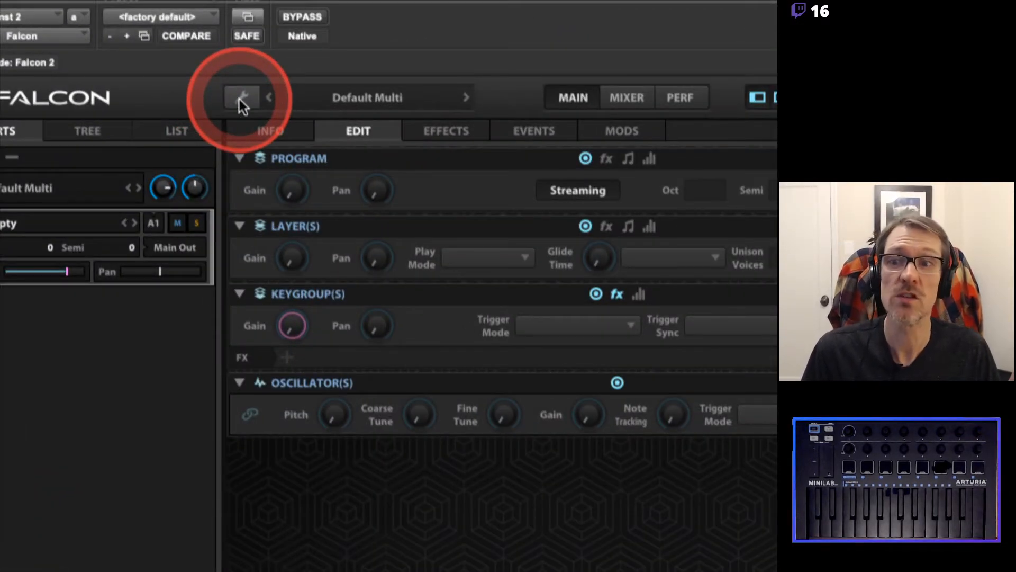
Open Falcon's preferences and view the SoundBanks search paths, showing the full location of the second path.
click(239, 100)
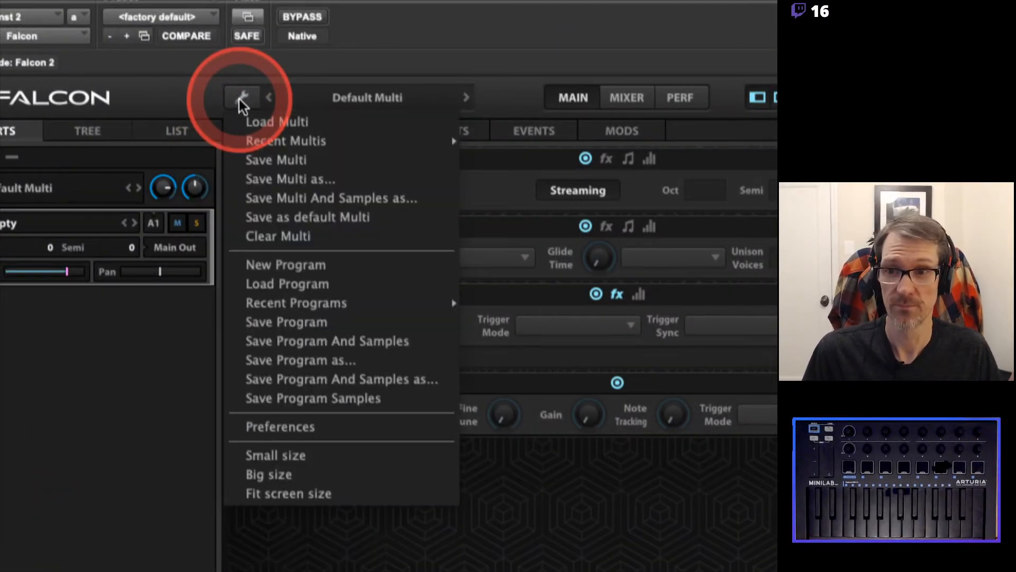
click(312, 427)
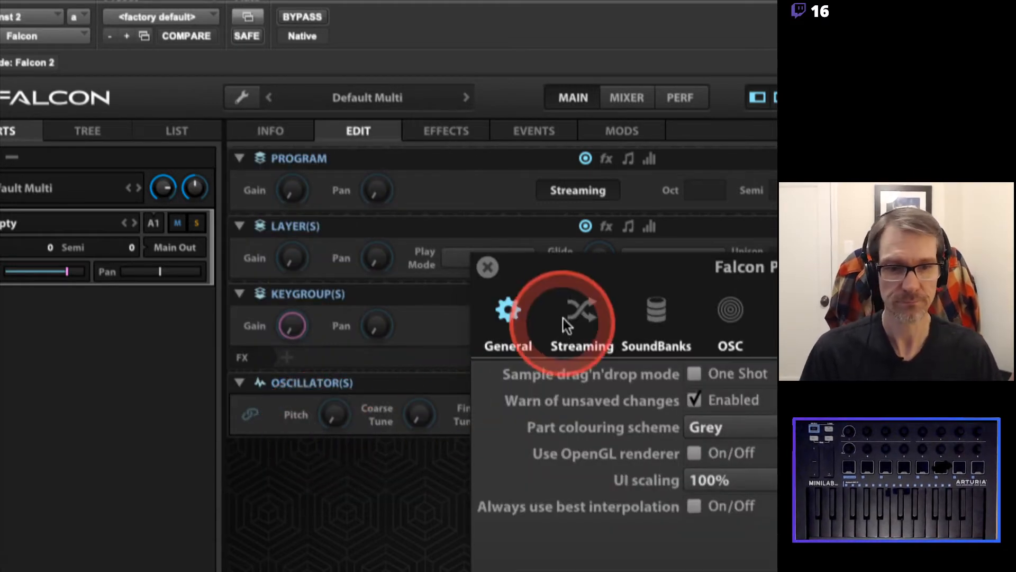
drag(596, 262, 273, 68)
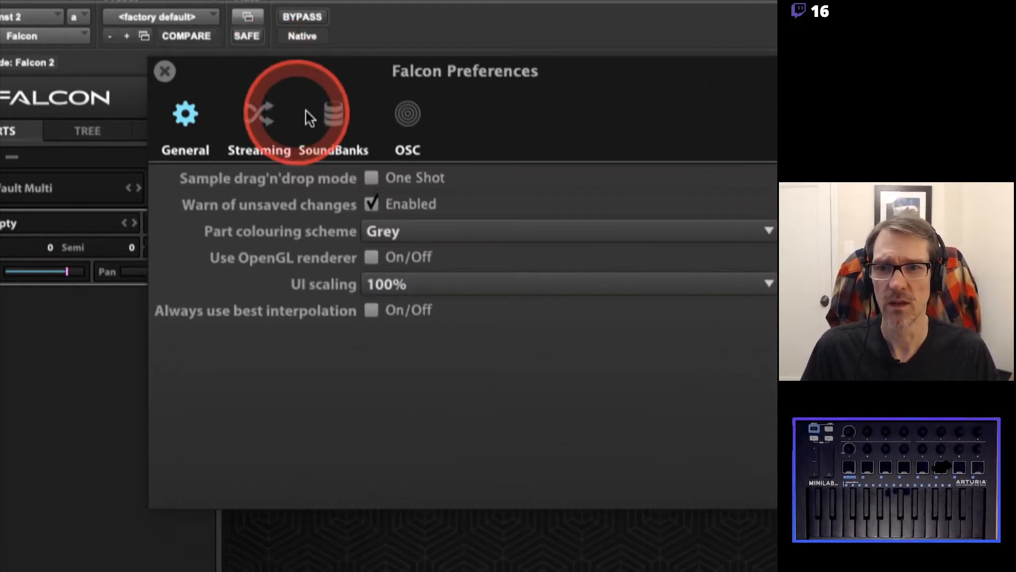
click(335, 114)
click(415, 207)
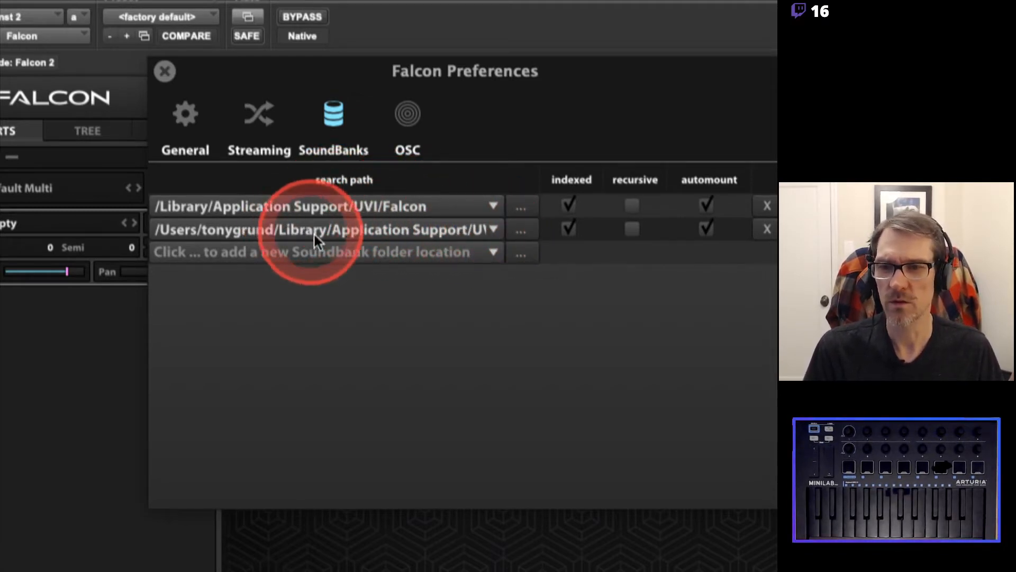
click(489, 230)
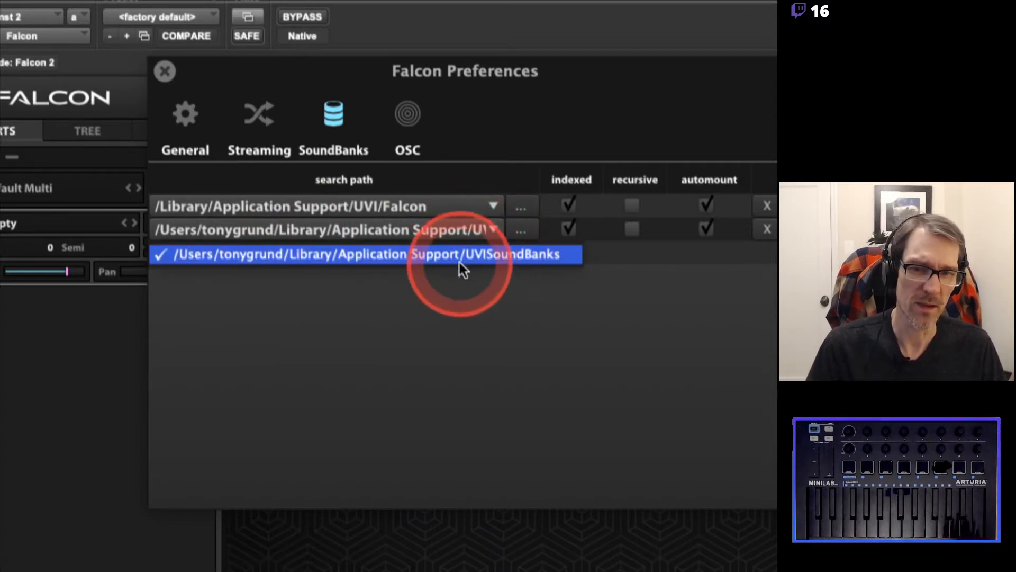
click(464, 279)
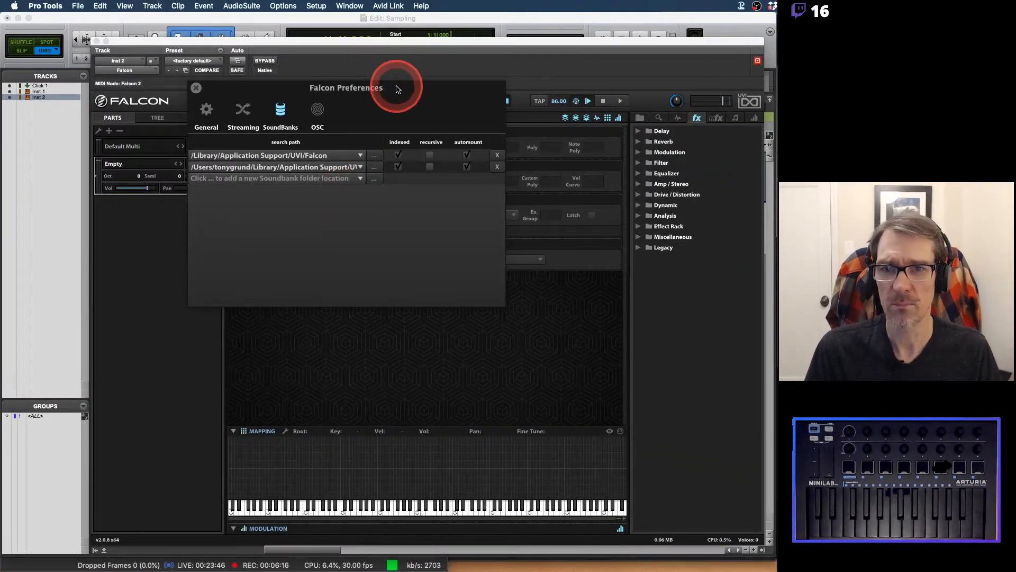
Switch to Finder, open the user's Library folder, and close the Falcon Preferences window covering it.
drag(430, 45, 441, 16)
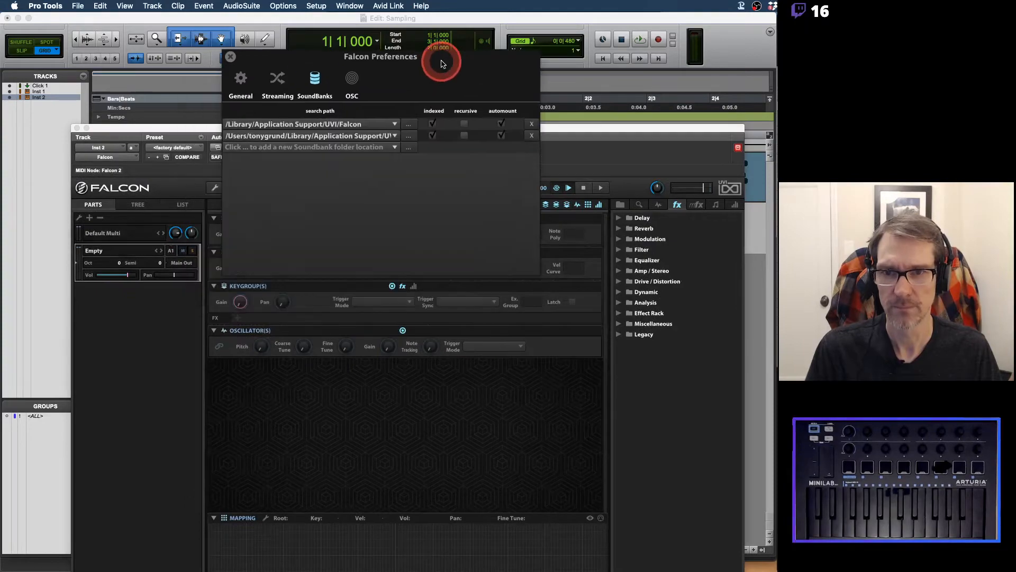
key(super+Tab)
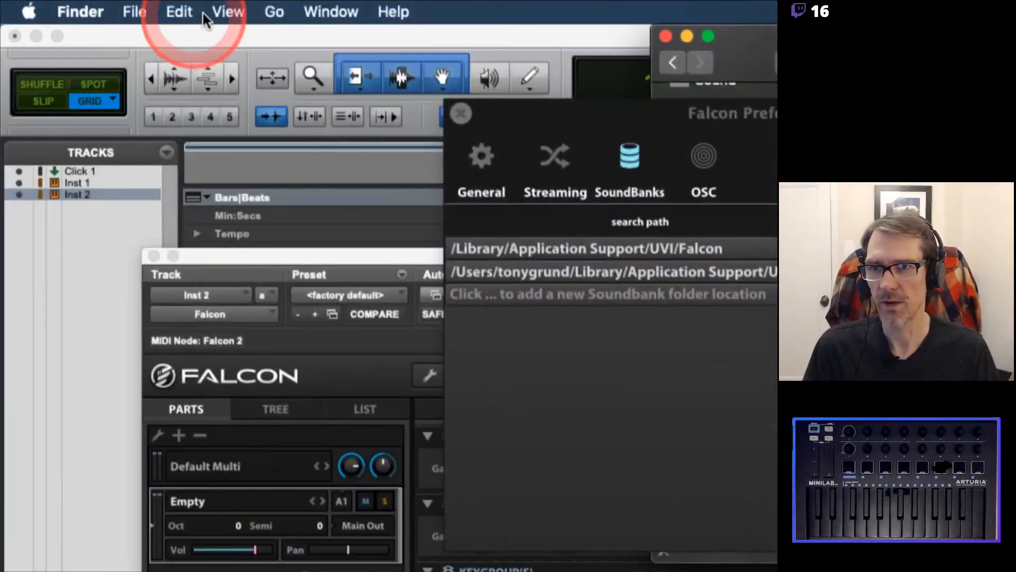
click(273, 11)
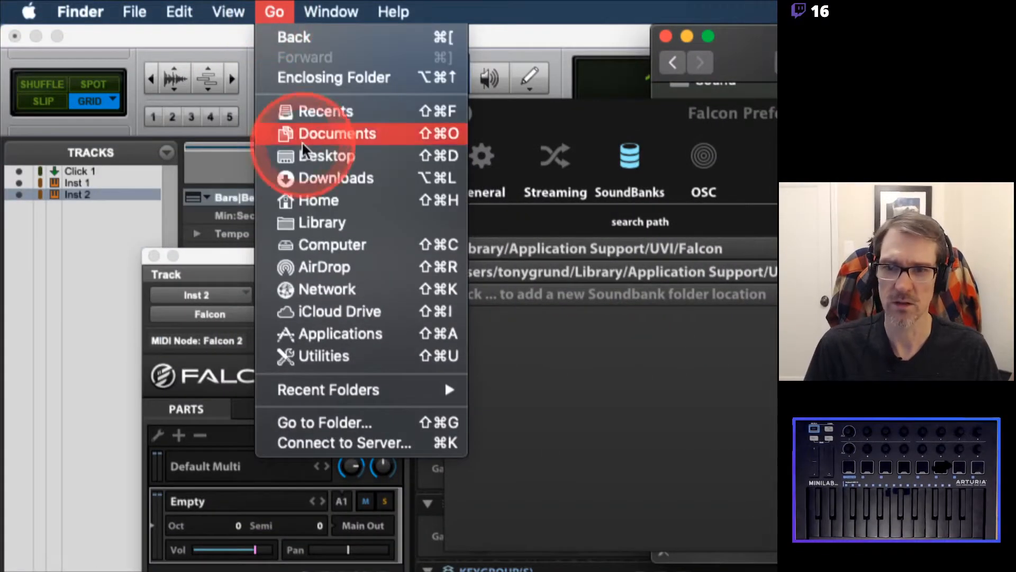
click(306, 222)
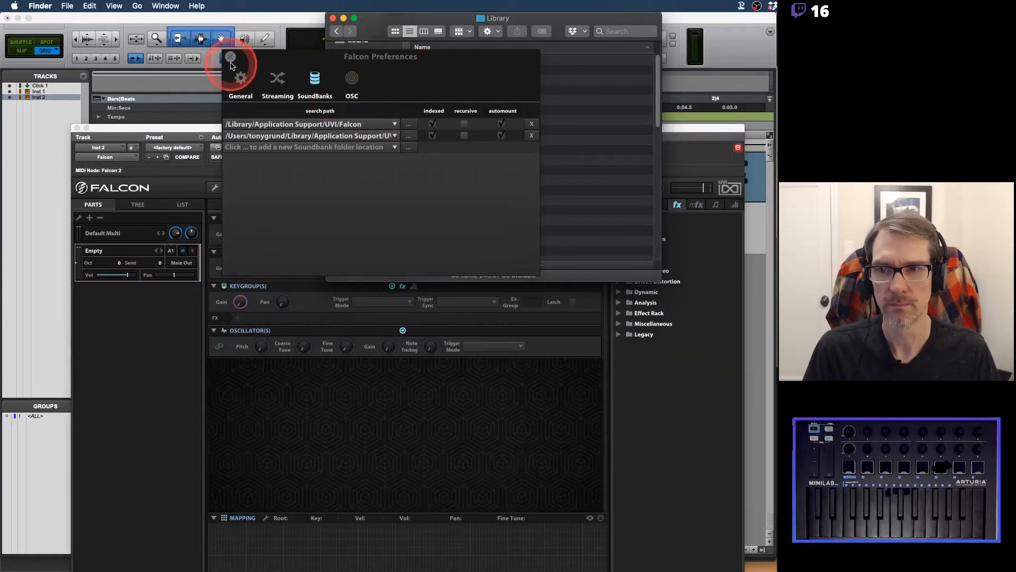
click(229, 56)
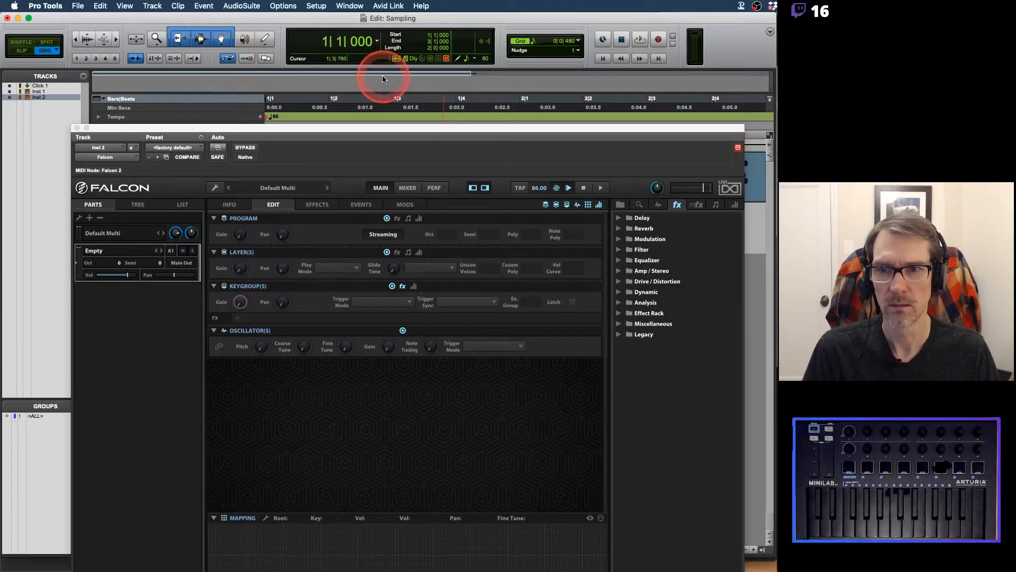
Open Application Support in the user's Library folder and locate the UVISoundBanks folder.
key(super+Tab)
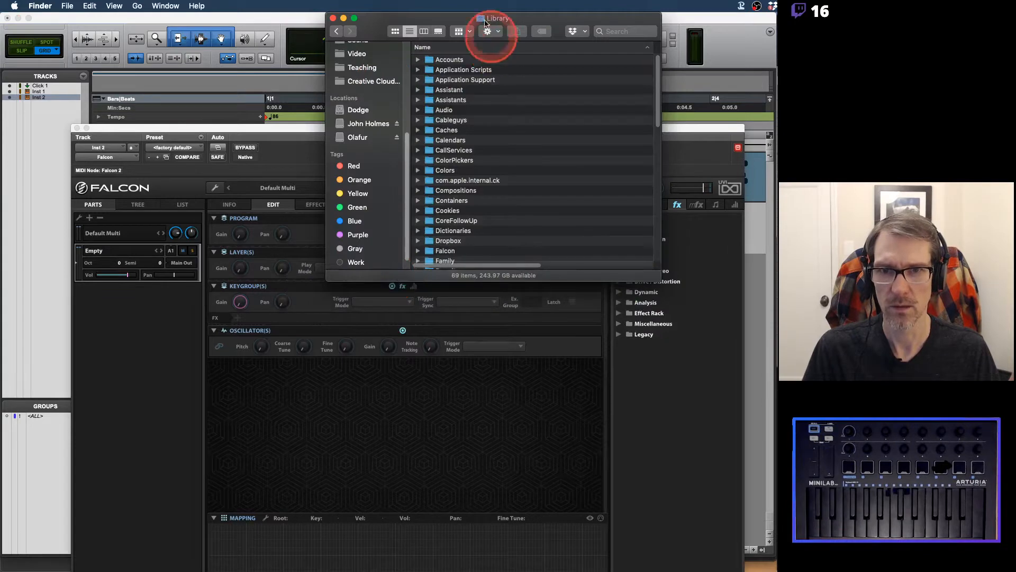
drag(459, 24, 430, 55)
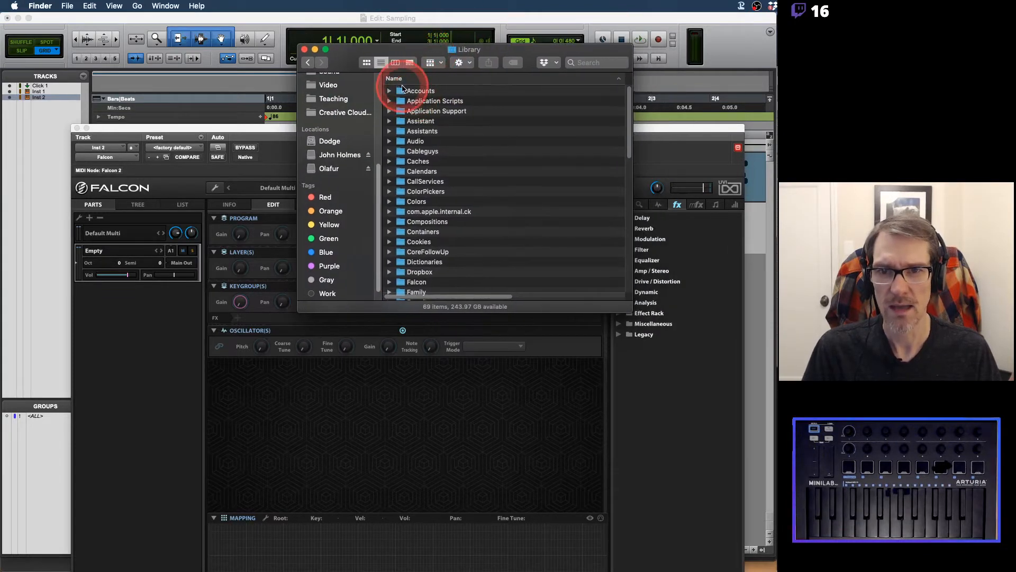
double_click(416, 113)
scroll(444, 138, down, 15)
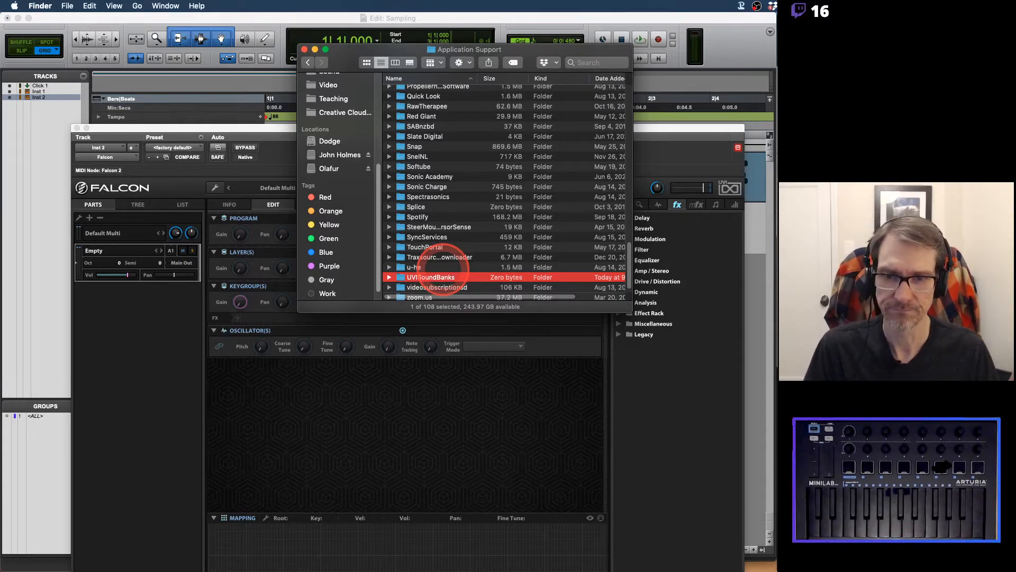
Return to Falcon, recheck the full second search path in the SoundBanks preferences, and close the preferences.
click(245, 135)
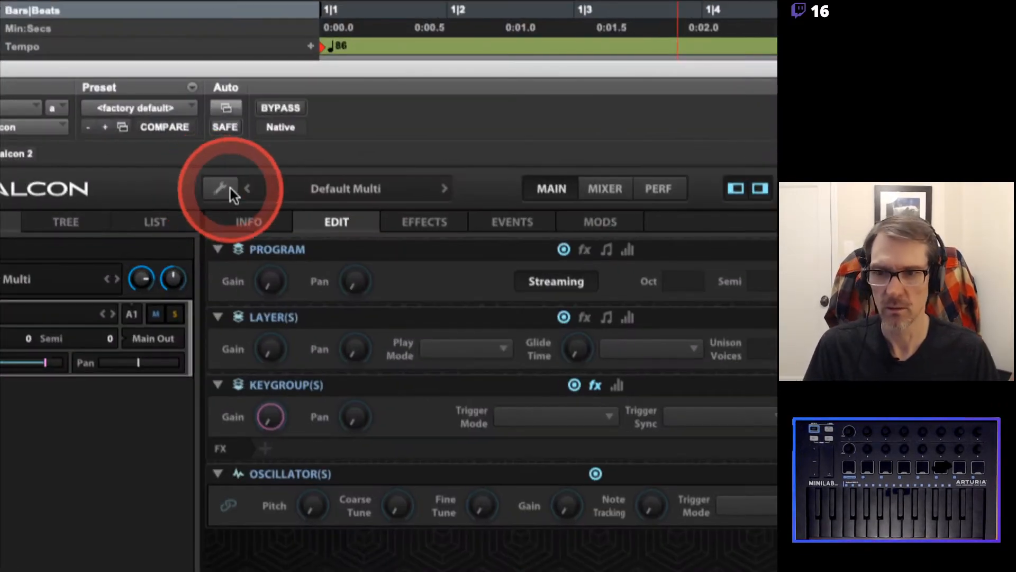
click(230, 189)
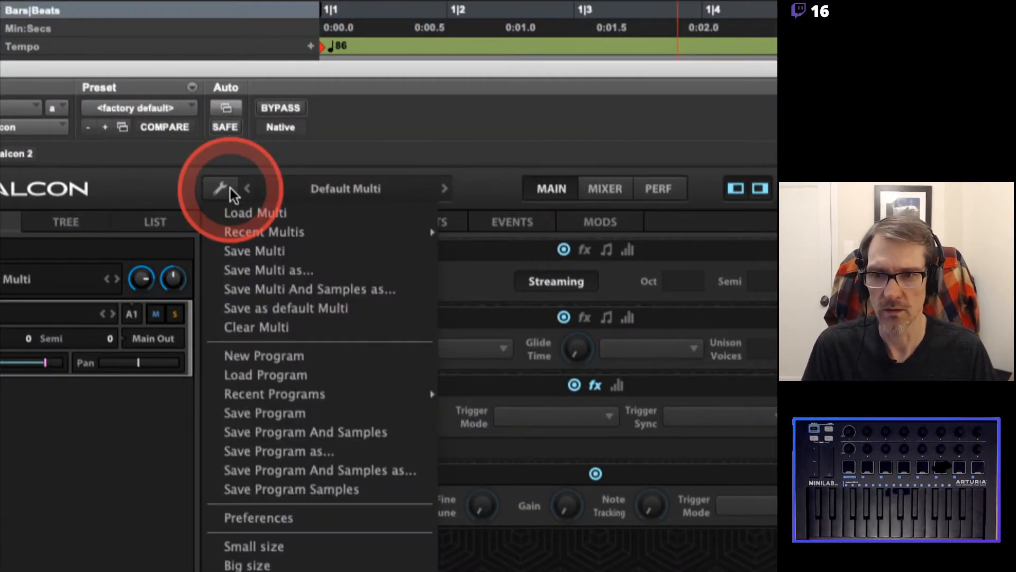
click(278, 516)
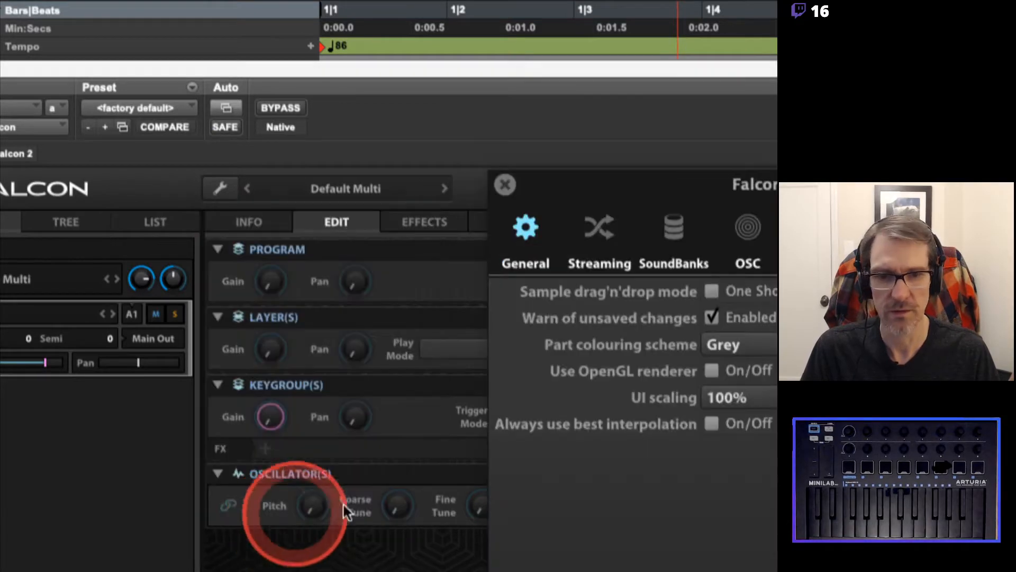
drag(720, 184, 316, 74)
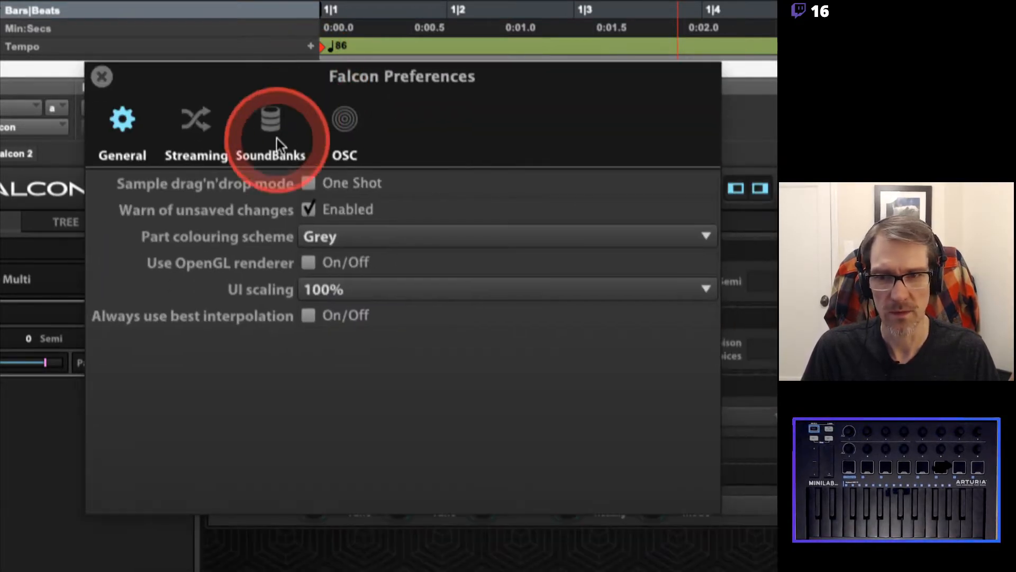
click(271, 138)
click(428, 236)
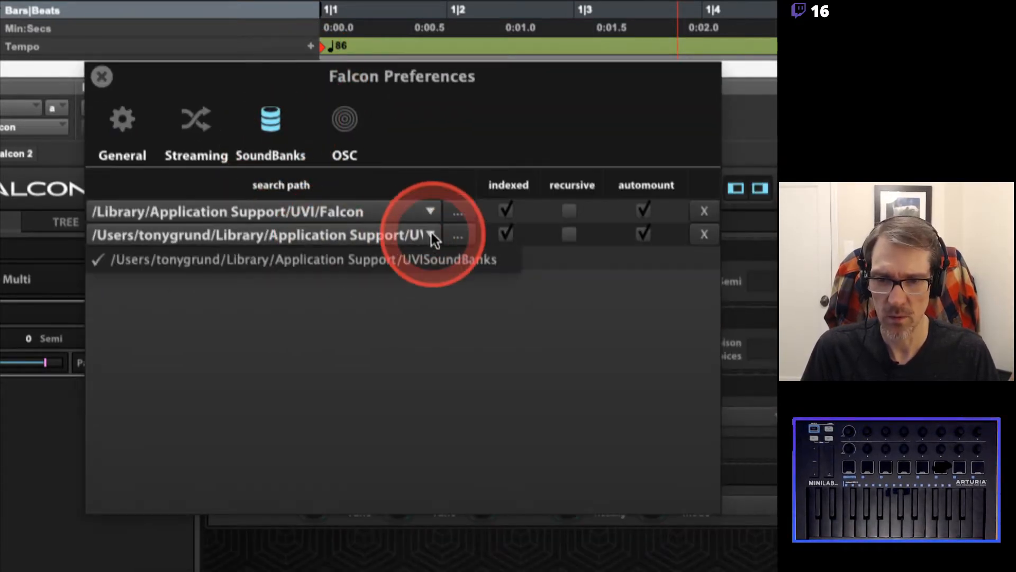
click(449, 142)
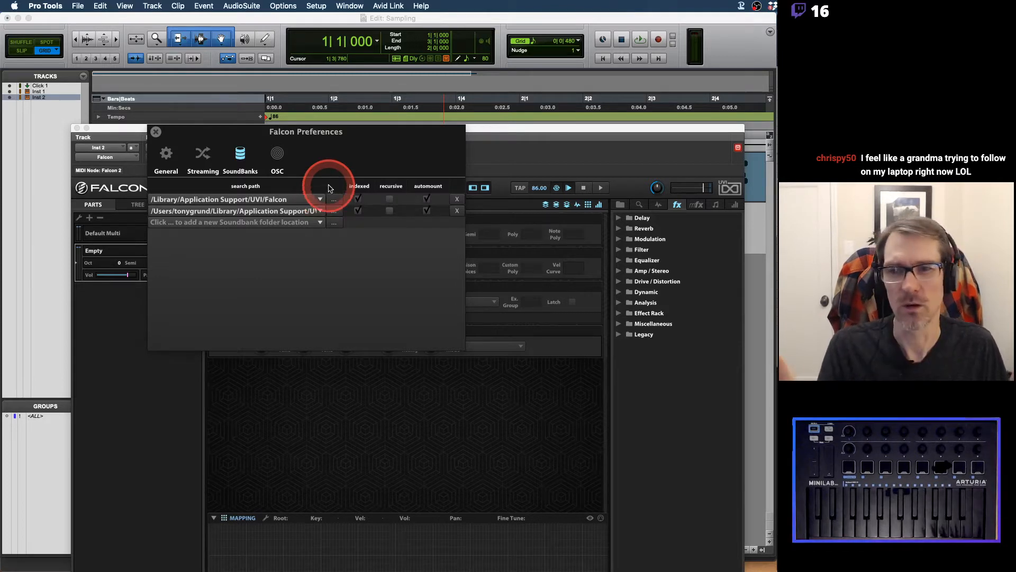
drag(428, 137, 471, 144)
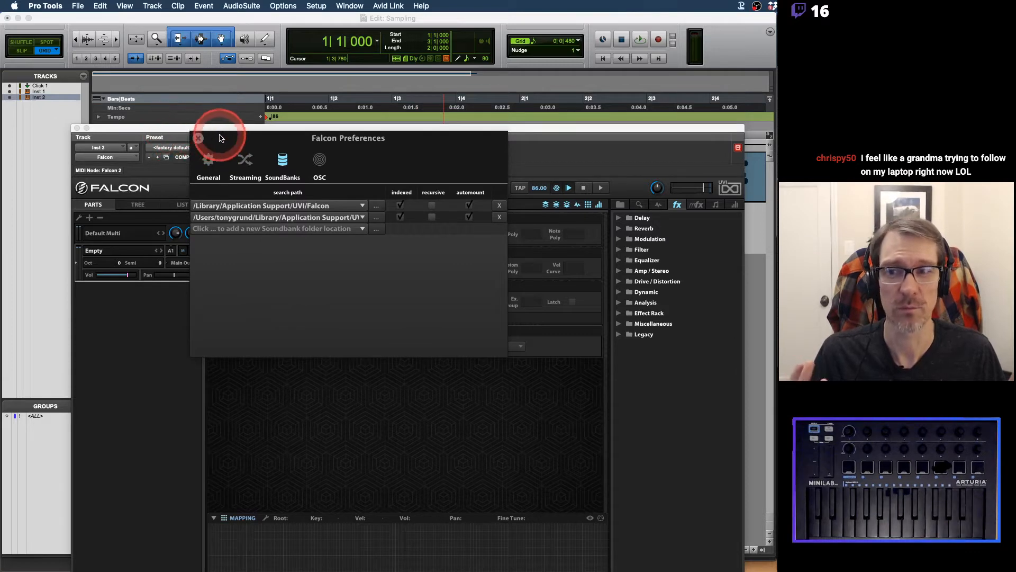
click(198, 138)
Look through Falcon's file, search, oscillator, effects, event and modulation source browsers.
drag(214, 131, 199, 21)
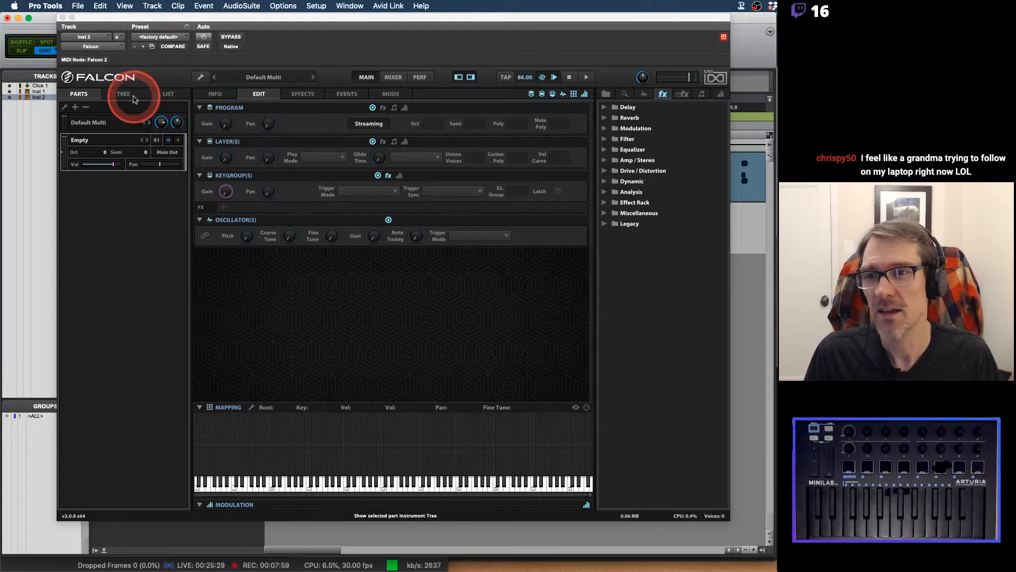
click(605, 95)
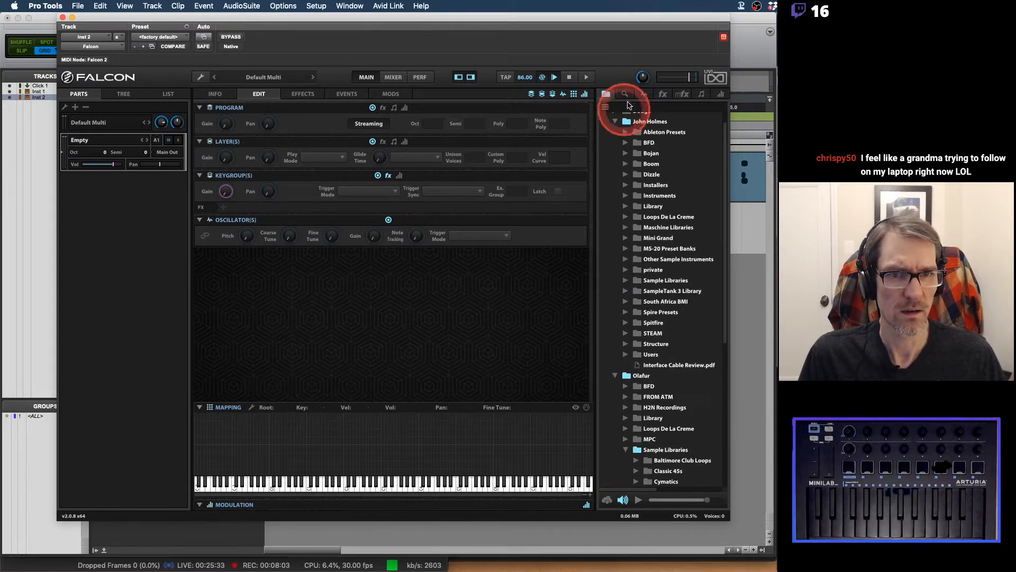
click(626, 94)
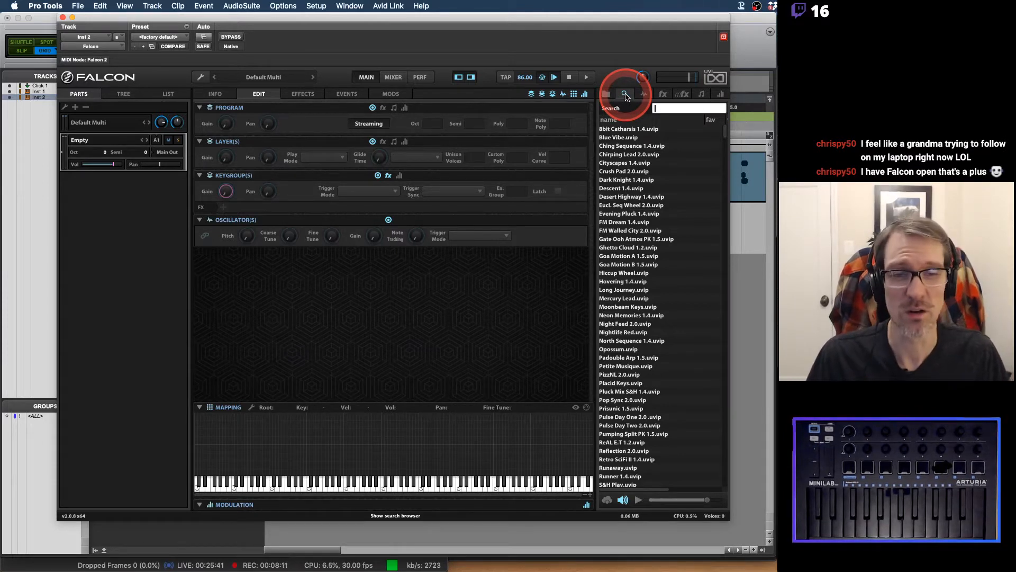
click(644, 94)
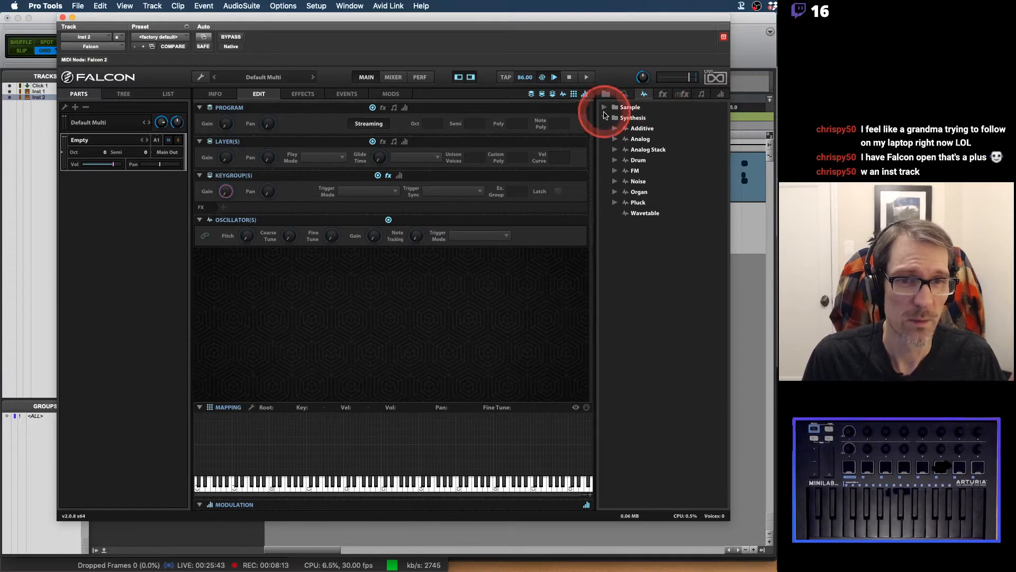
click(605, 117)
click(662, 94)
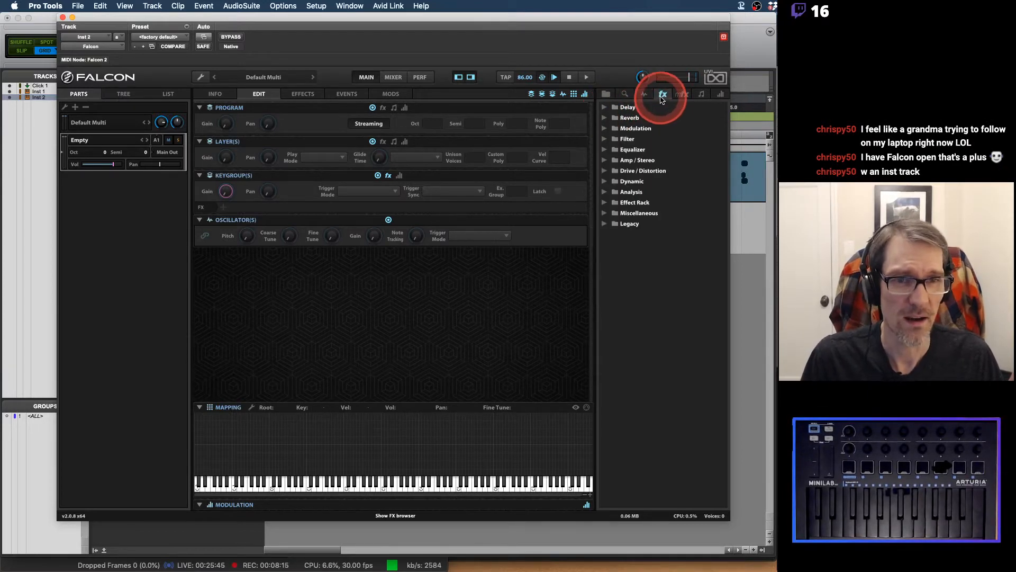
click(683, 94)
click(701, 95)
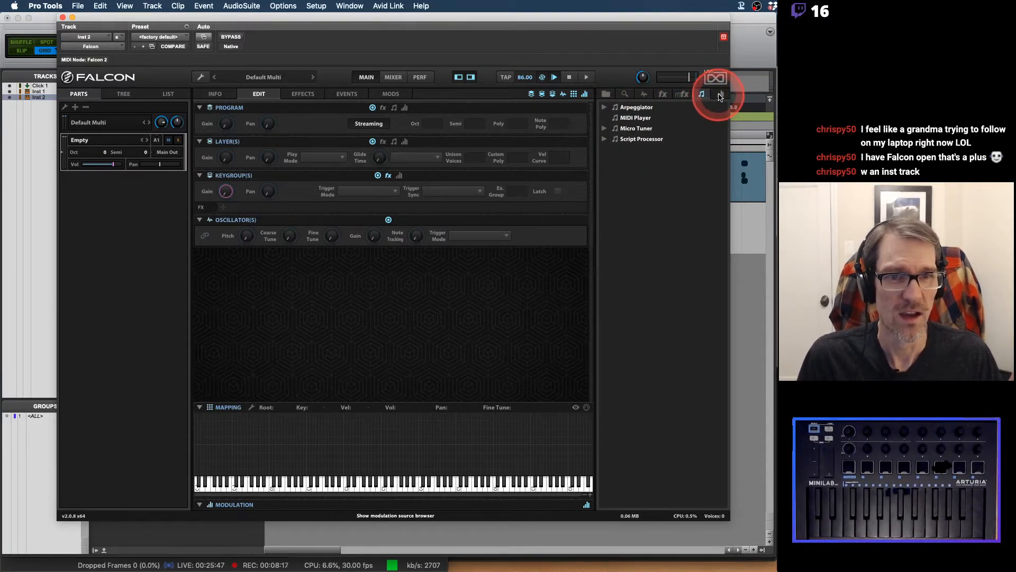
click(720, 94)
Find Solarize.uvip in Falcon's search browser, widening the browser slightly, and load it into the empty part.
click(622, 95)
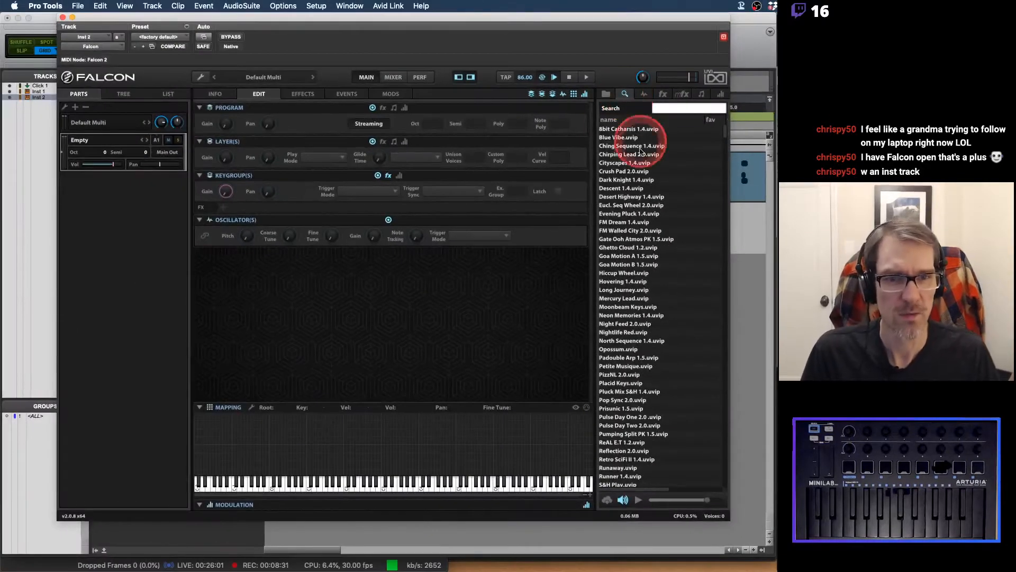
scroll(657, 249, down, 5)
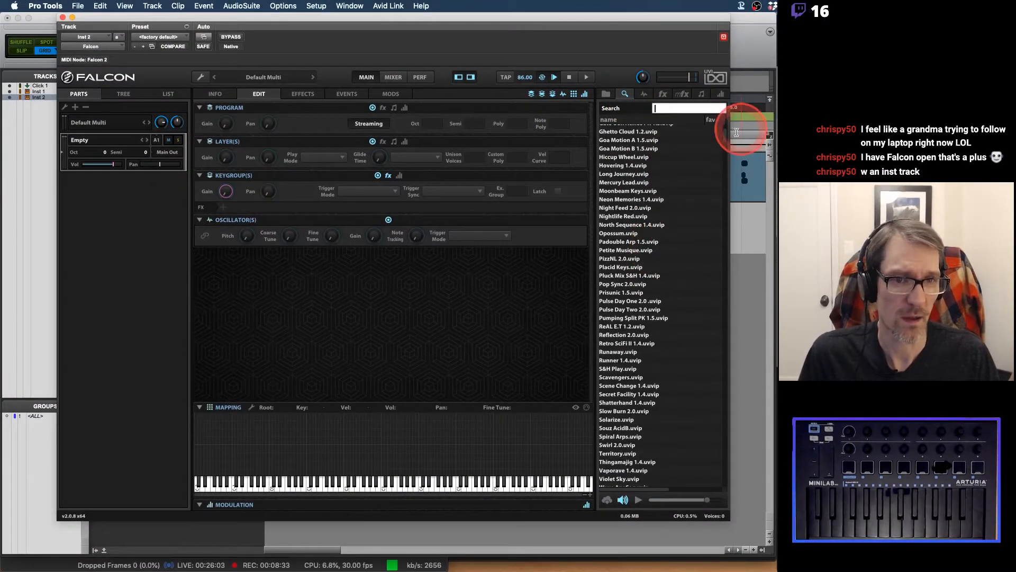
drag(594, 174, 501, 173)
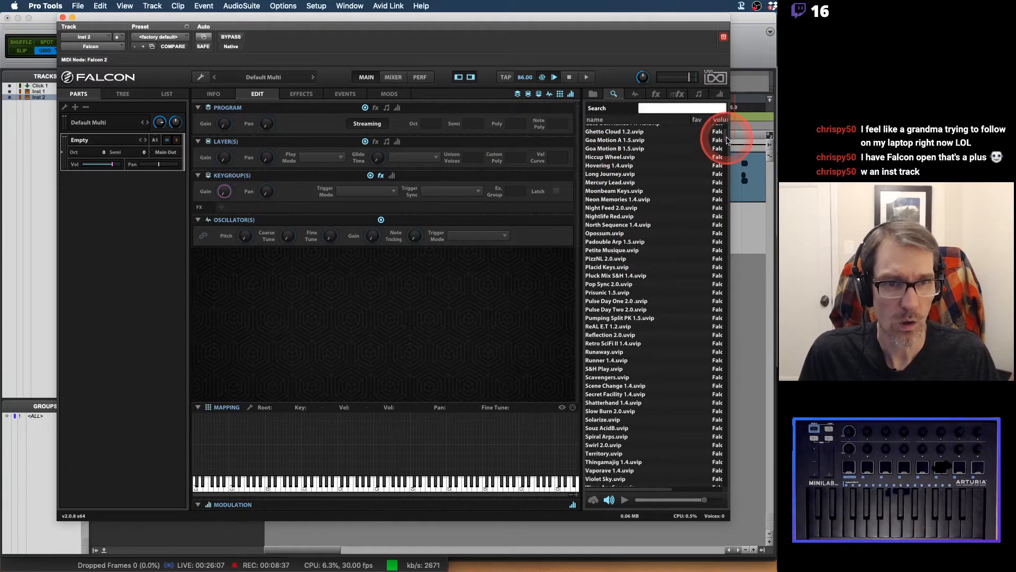
drag(727, 140, 719, 411)
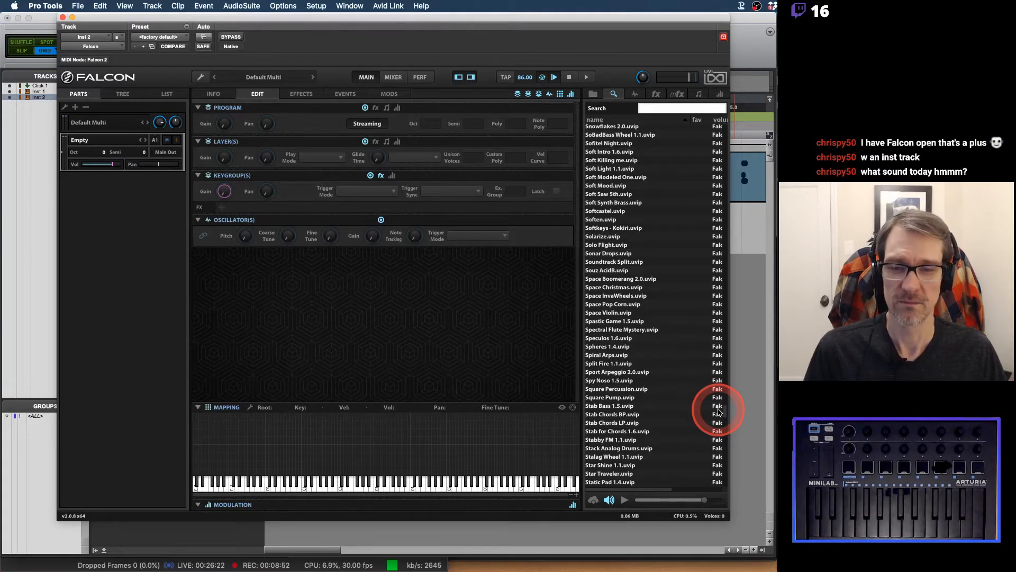
click(627, 356)
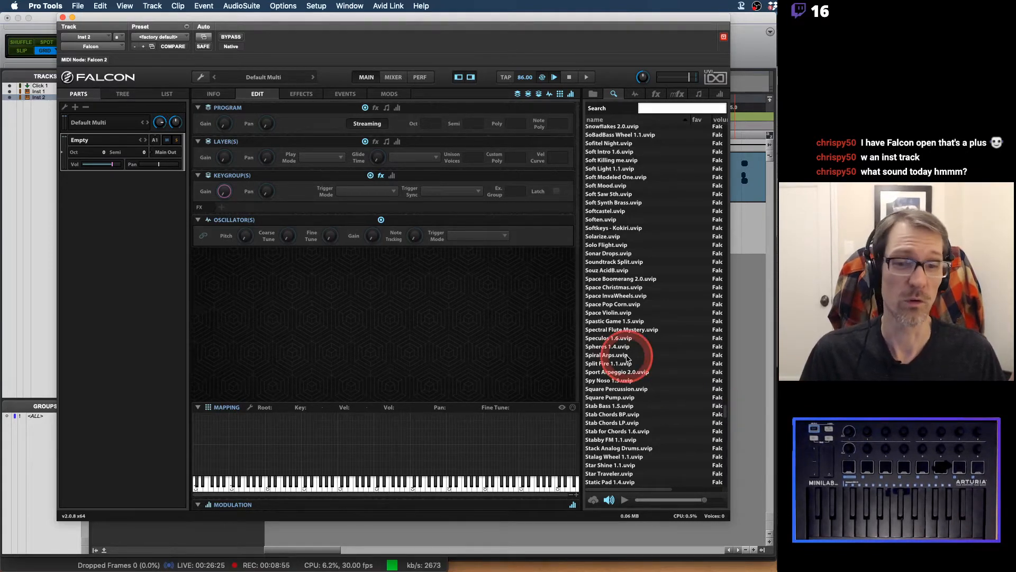
double_click(606, 237)
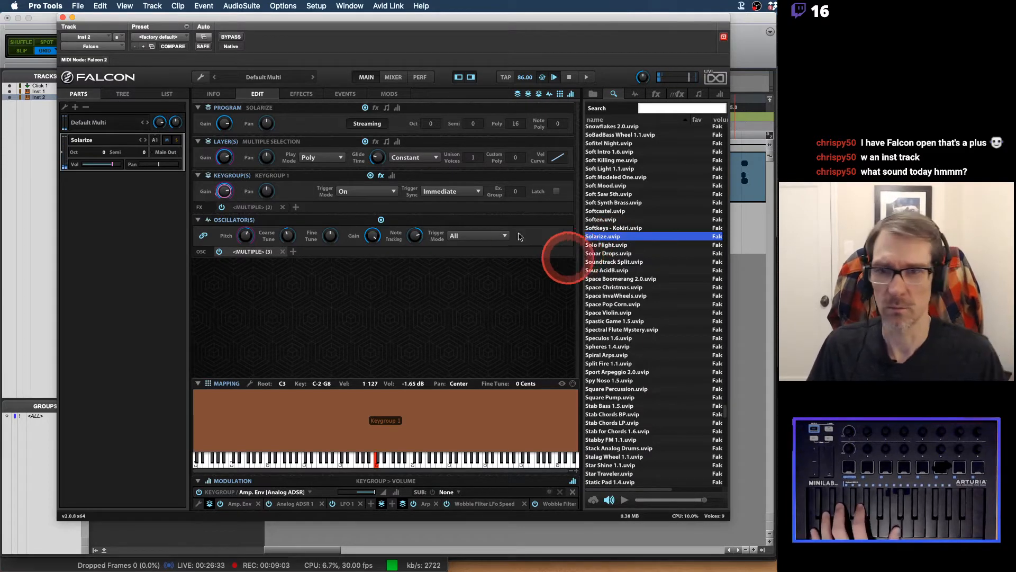
Move the Falcon window off the track controls and lower the Inst 2 track's volume to about -11.9 dB.
drag(338, 17, 547, 7)
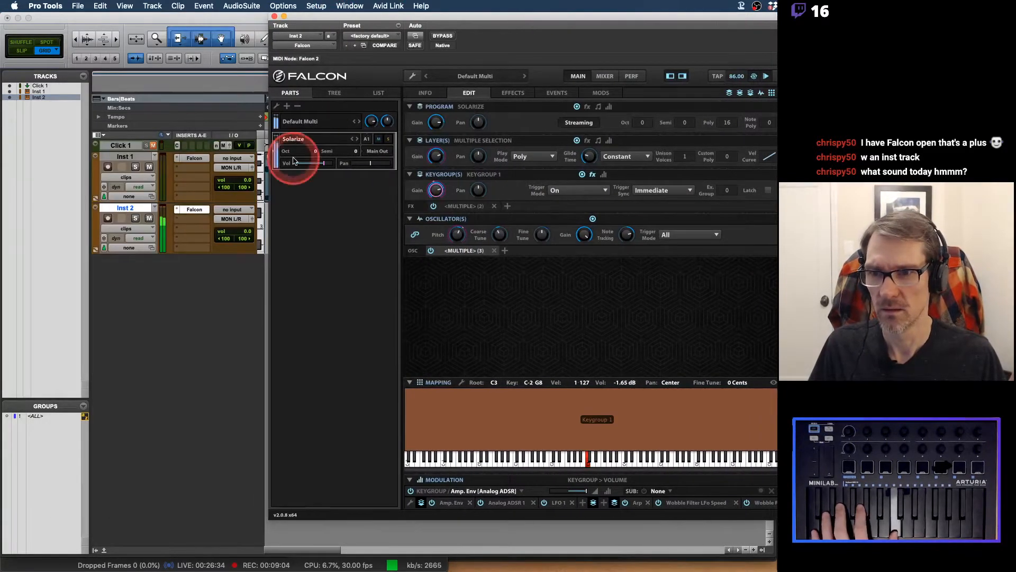
drag(240, 231, 247, 245)
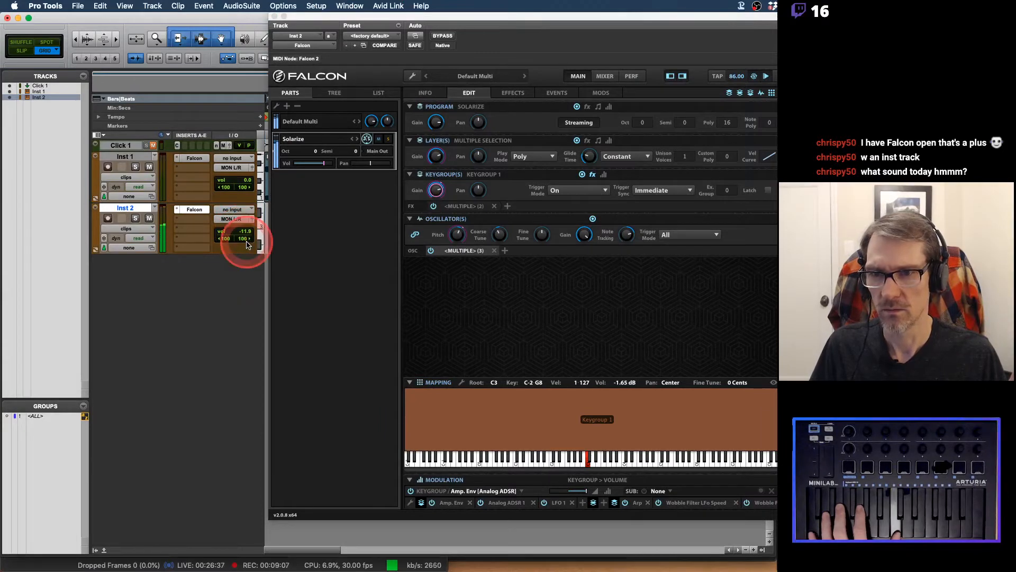
Audition the Soundtrack Split, Space Pop Corn, Spastic Game 1.5 and Spy Noso 1.5 presets from Falcon's search browser on Inst 2.
click(360, 89)
drag(471, 18, 343, 17)
click(692, 199)
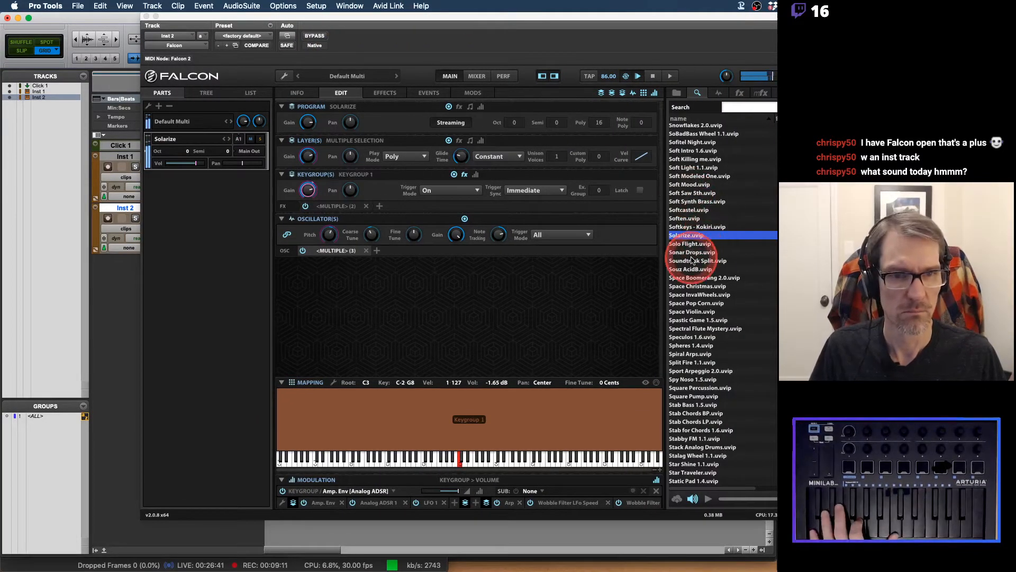
double_click(692, 260)
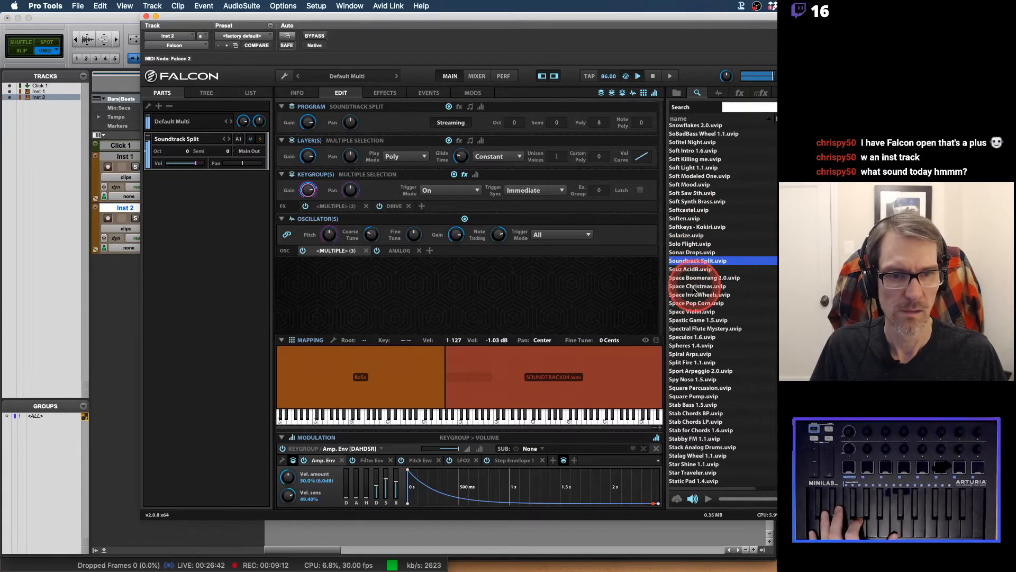
double_click(695, 302)
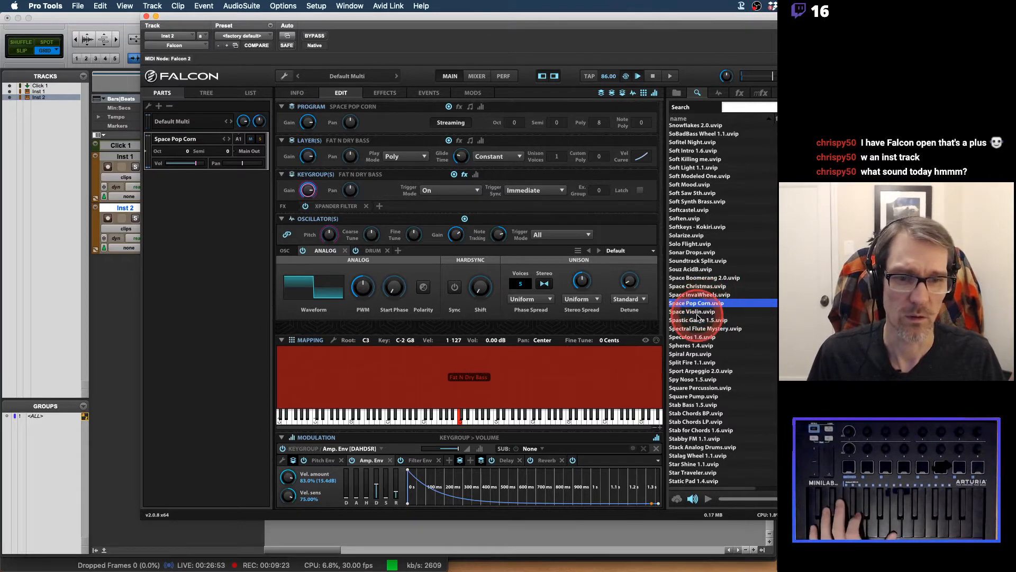
double_click(698, 318)
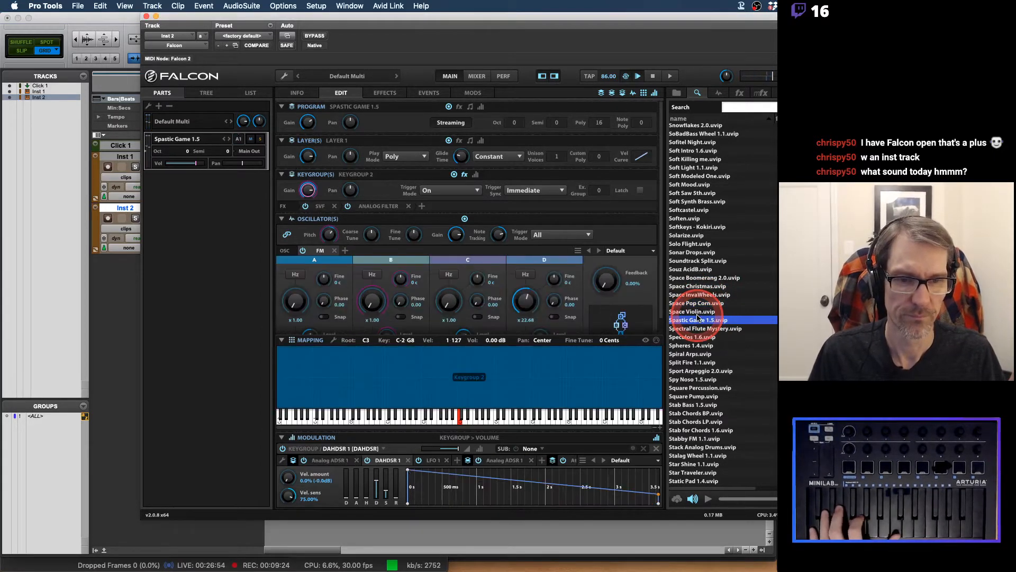
double_click(698, 379)
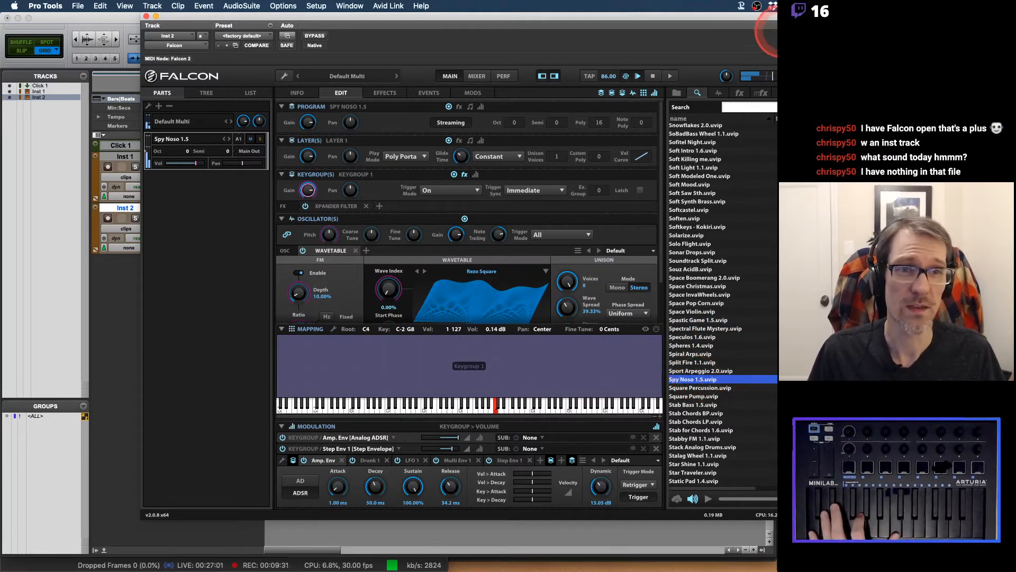
Move the Falcon window so its whole search browser shows, and look through the earlier part of the alphabetical preset list.
drag(775, 16, 734, 5)
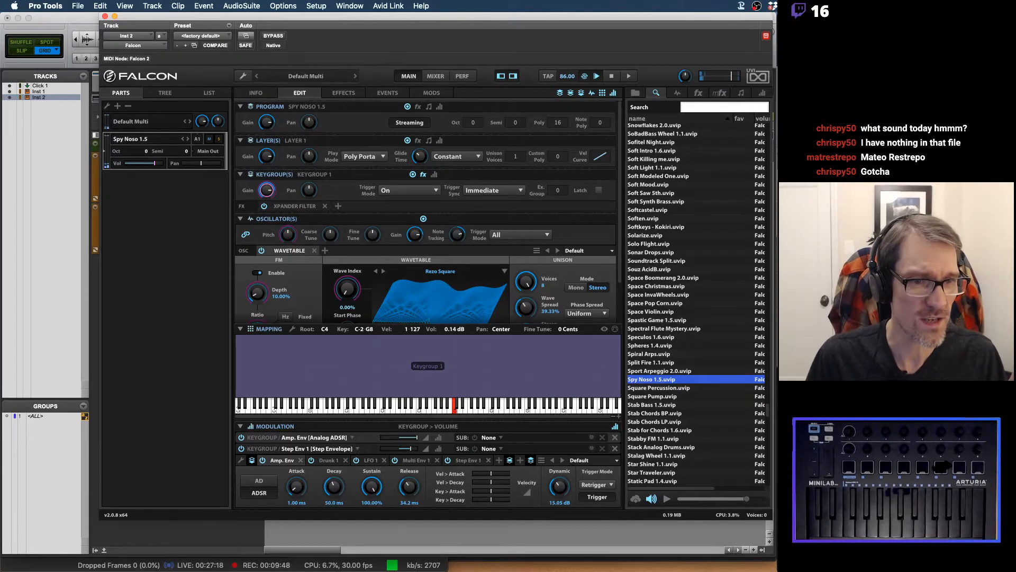
key(super+Tab)
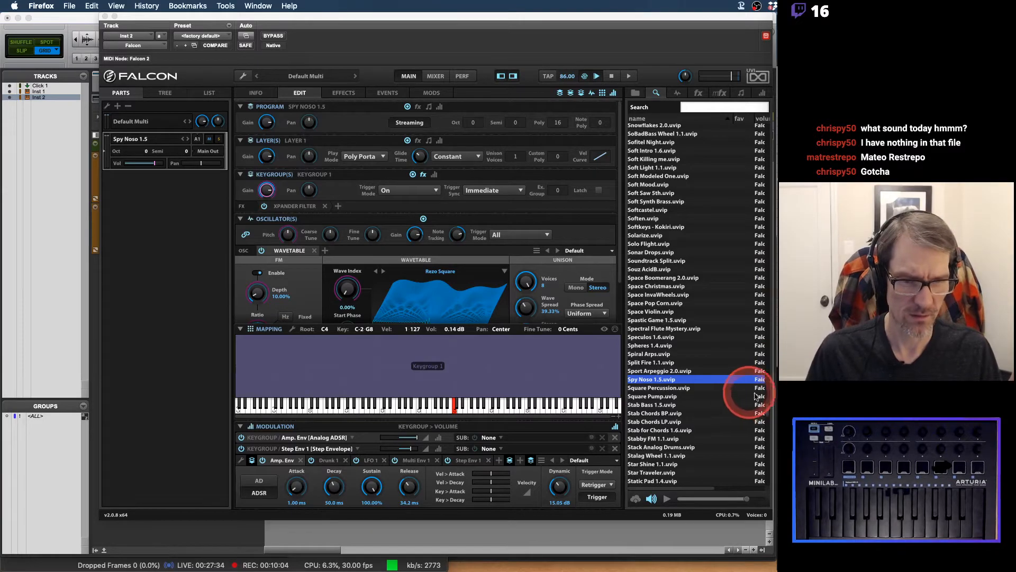
click(766, 437)
drag(765, 434, 718, 158)
scroll(719, 159, down, 20)
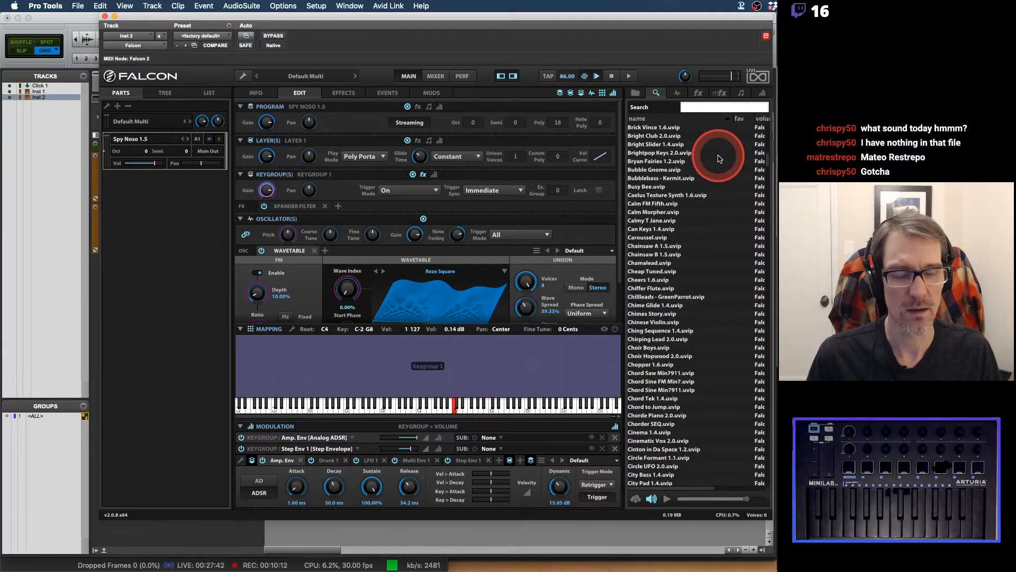
scroll(718, 159, down, 20)
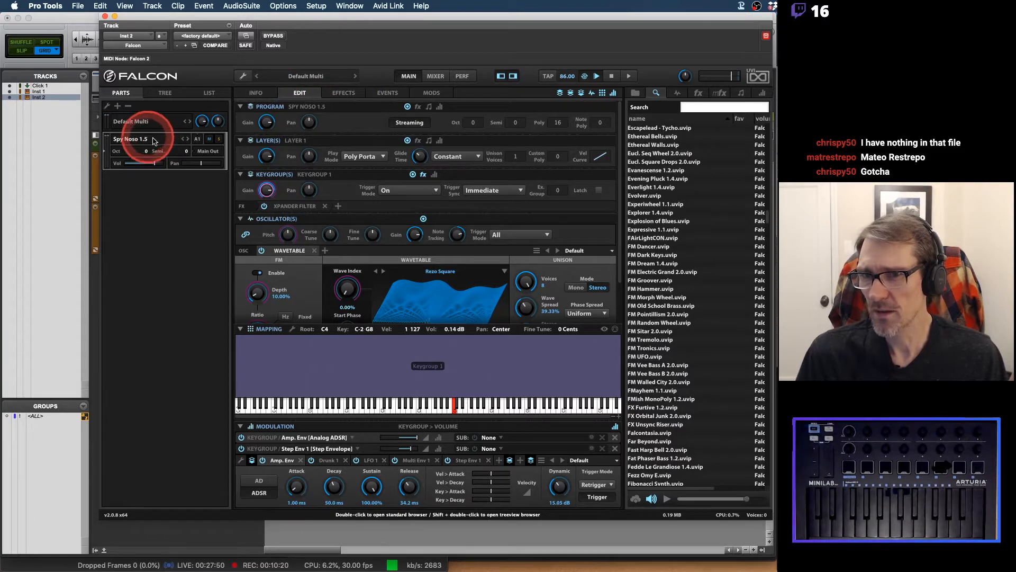
Step Falcon's part forward through the following programs, past Stinger Synth, to Syn Stab 1.5.
click(188, 139)
click(188, 139)
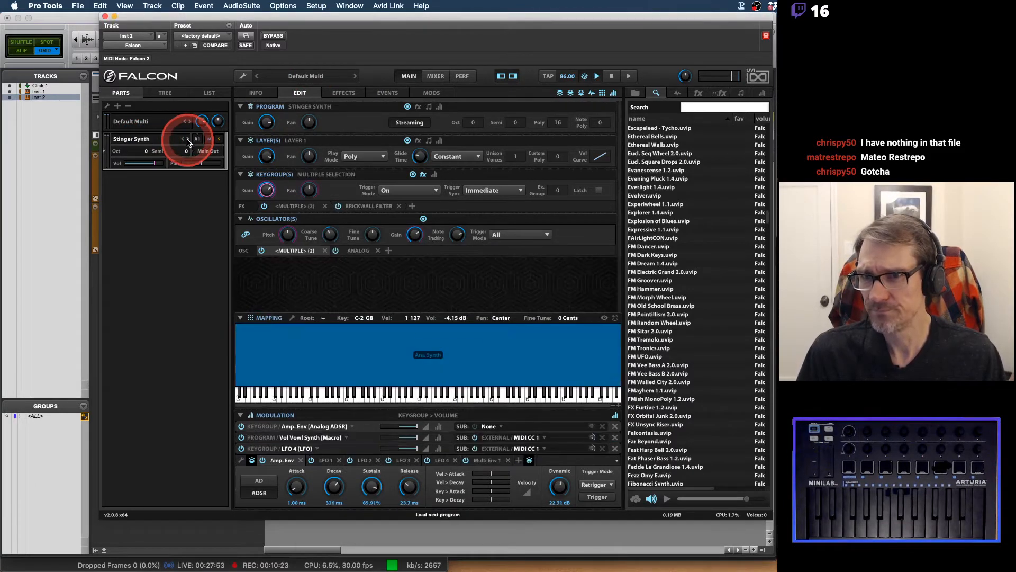
click(188, 139)
click(187, 139)
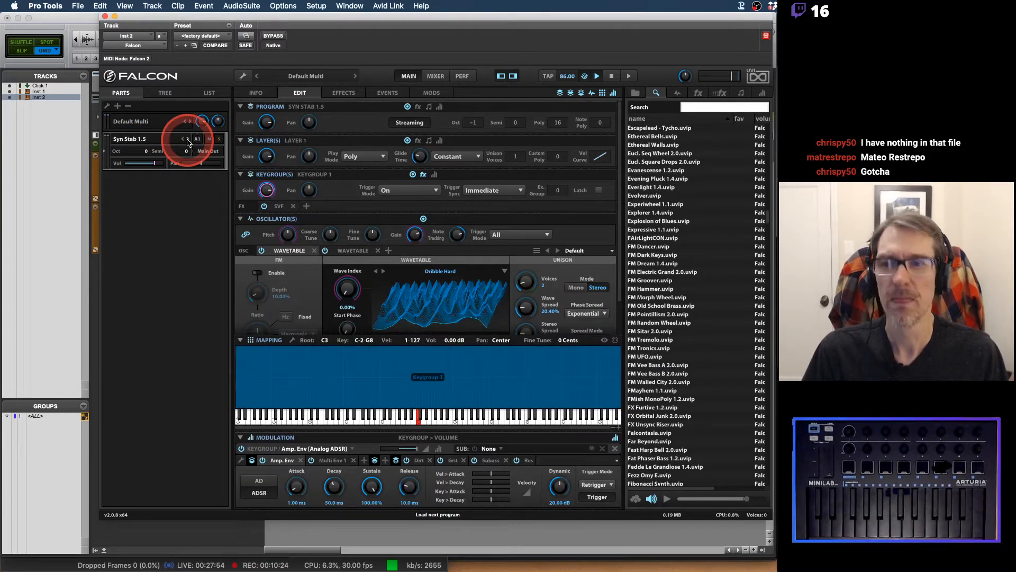
Examine the loaded program in Falcon's tree and list views, and return to the parts view.
click(165, 94)
click(212, 93)
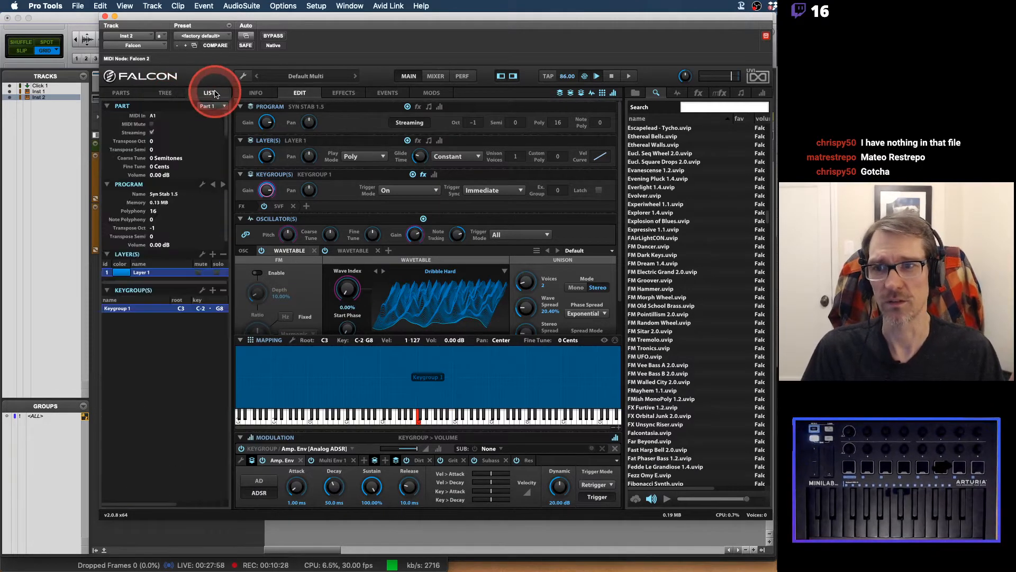
click(165, 93)
click(120, 93)
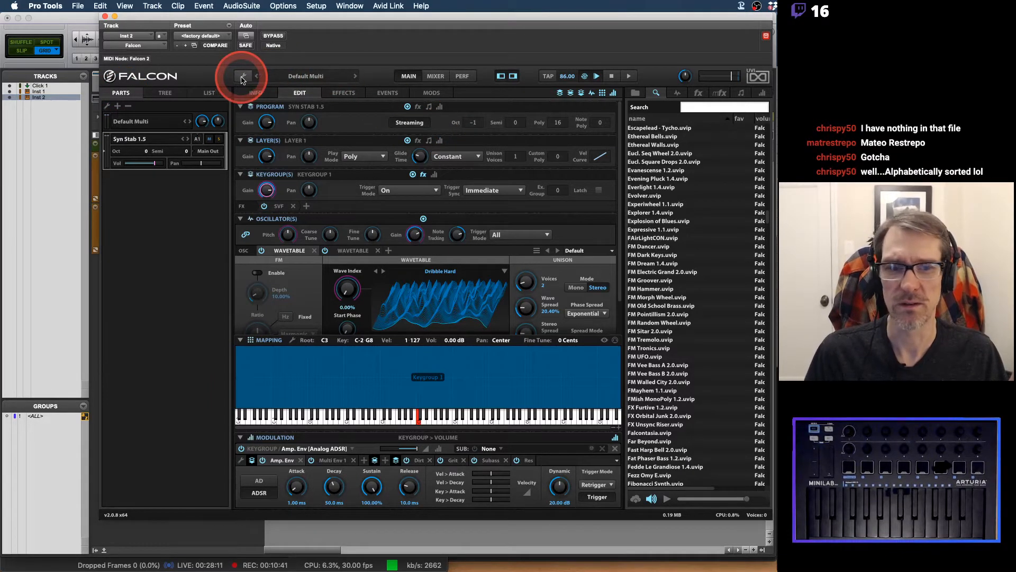
Move the Falcon window off the track area and delete the Inst 2 track from the session.
drag(294, 16, 381, 234)
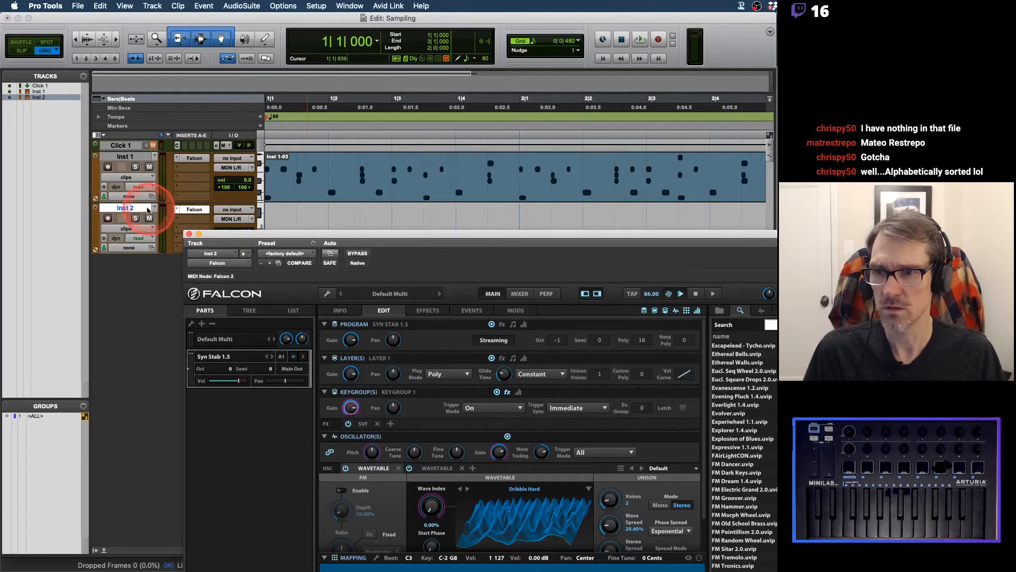
click(142, 208)
right_click(141, 208)
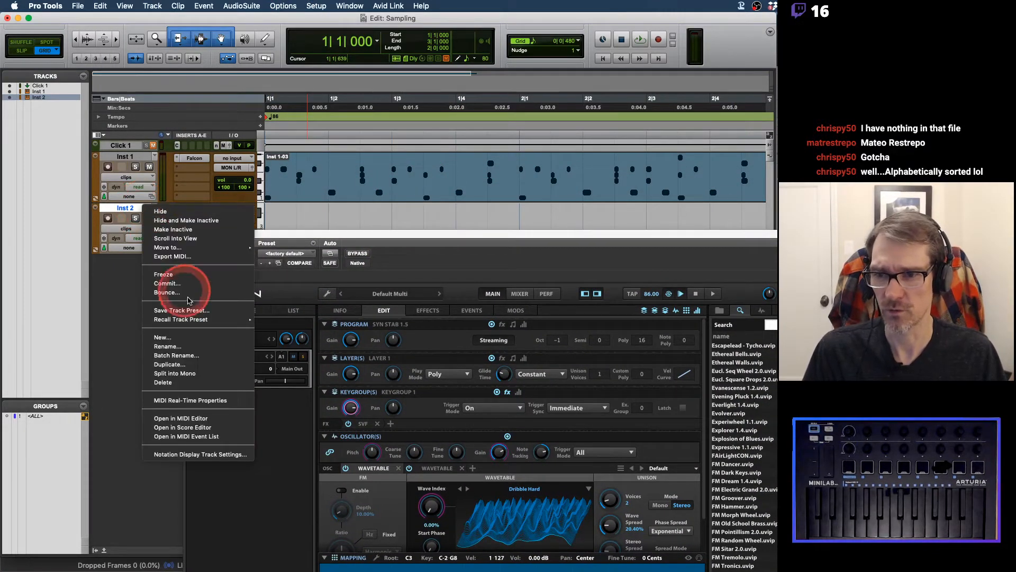
click(173, 381)
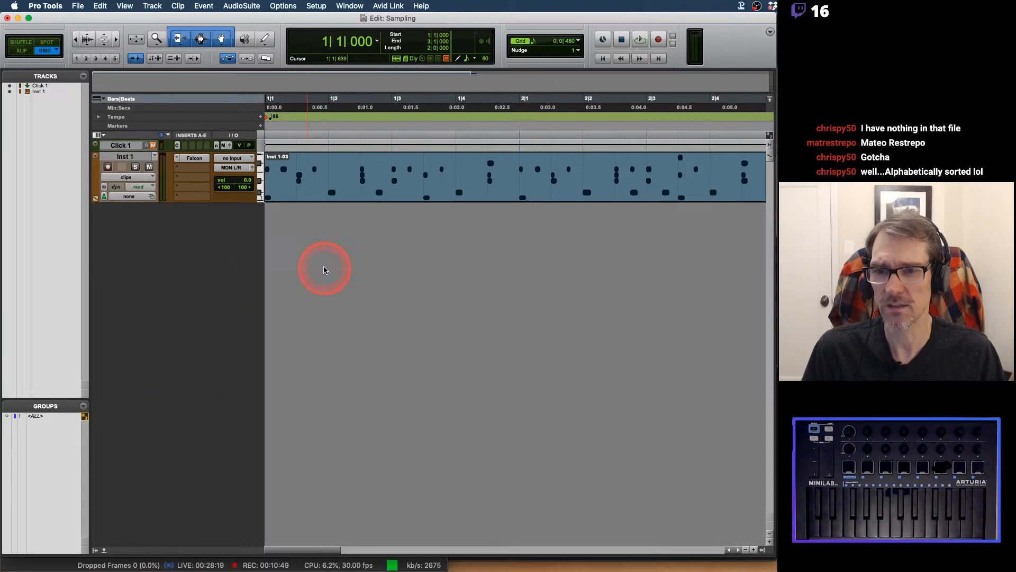
Place the edit cursor at 1|3|000 on the Click 1 track.
click(421, 145)
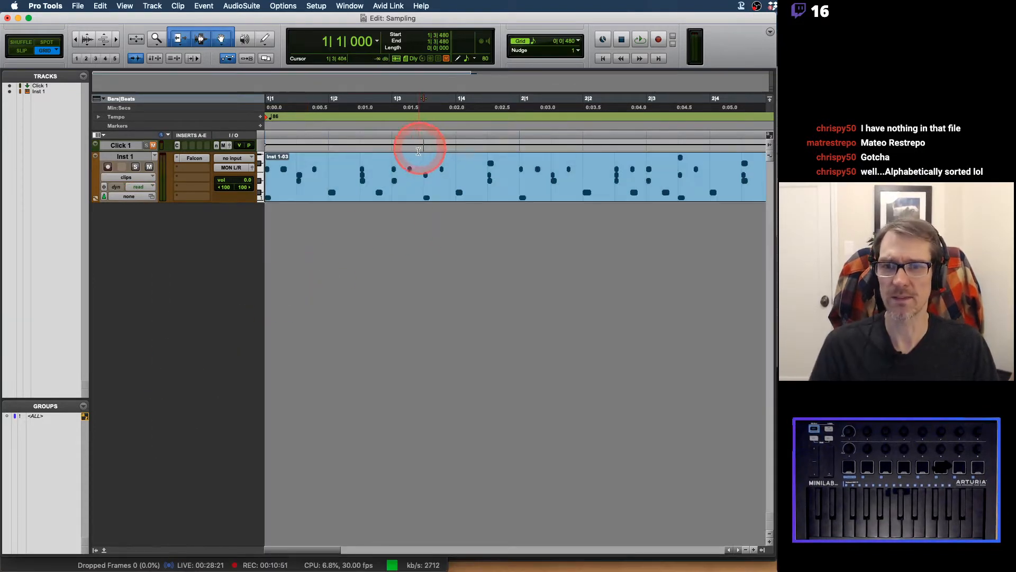
click(393, 145)
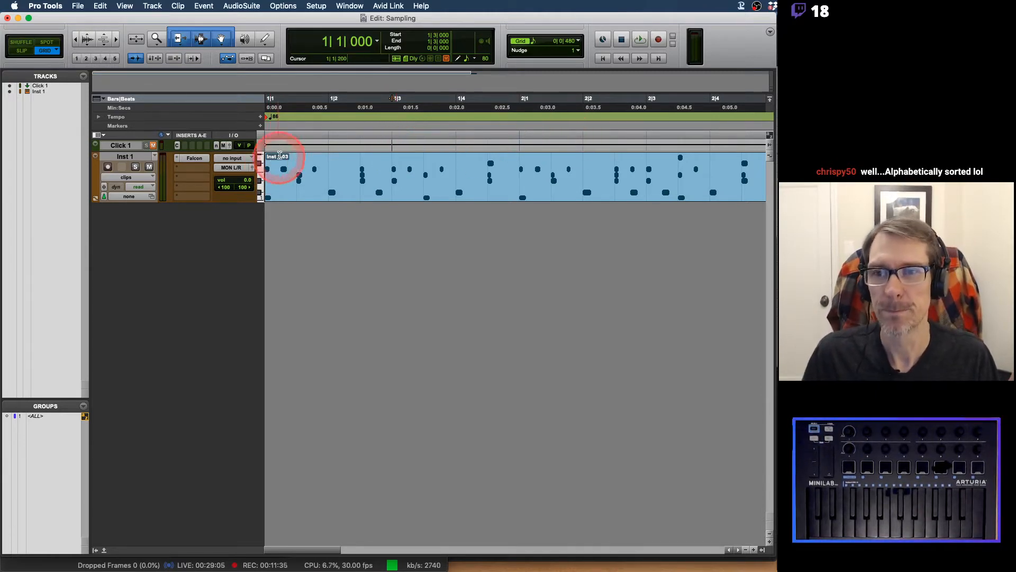
drag(271, 104, 757, 97)
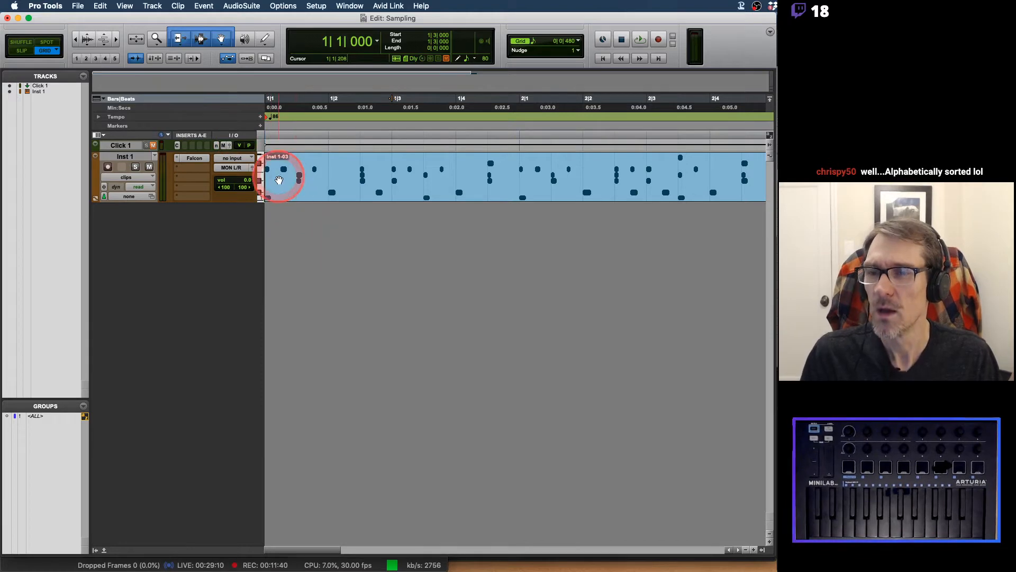
Open the Falcon instrument on Inst 1, move its window clear of the track controls, and select the Inst 1 track.
click(185, 159)
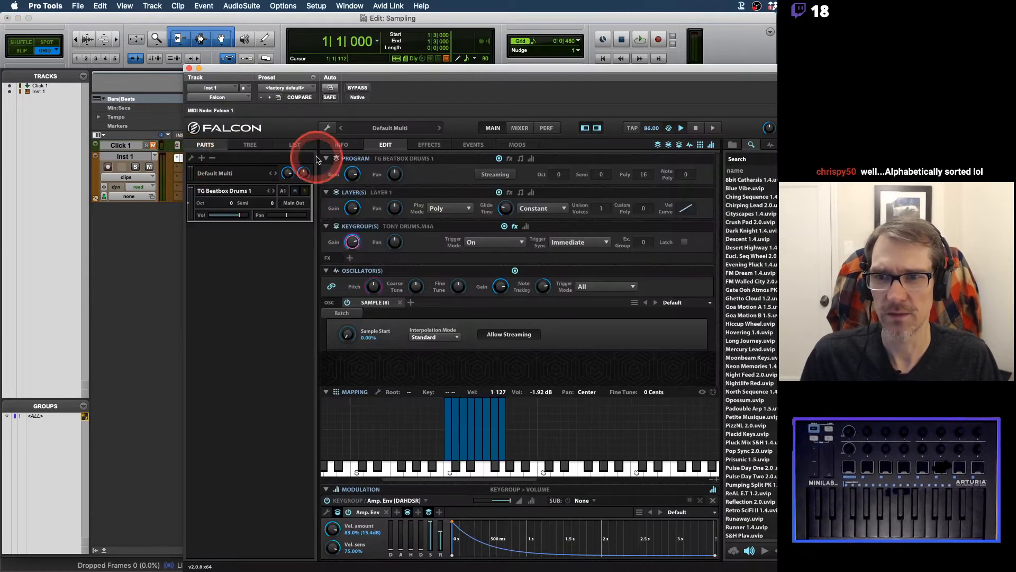
drag(334, 69, 392, 27)
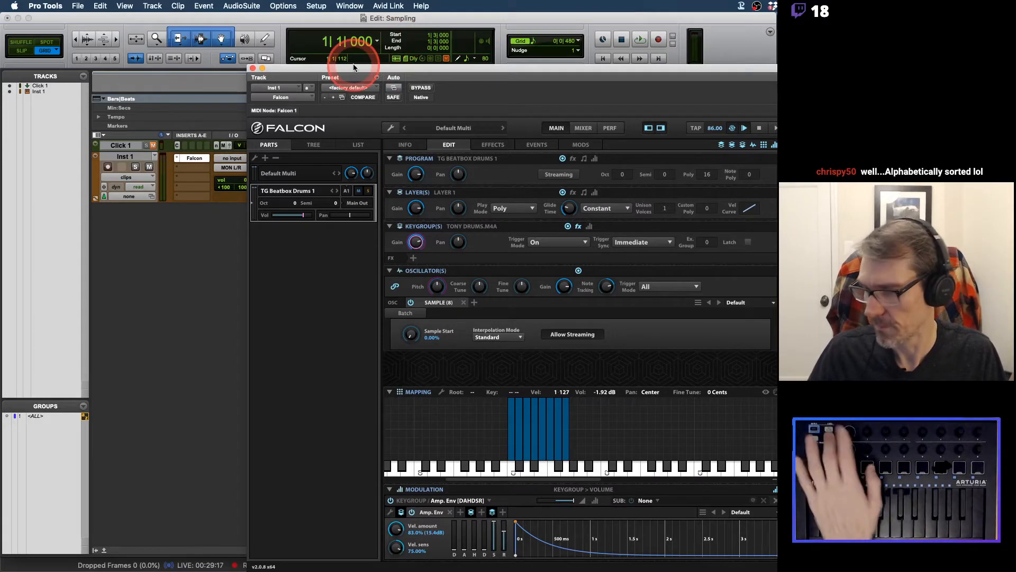
click(132, 157)
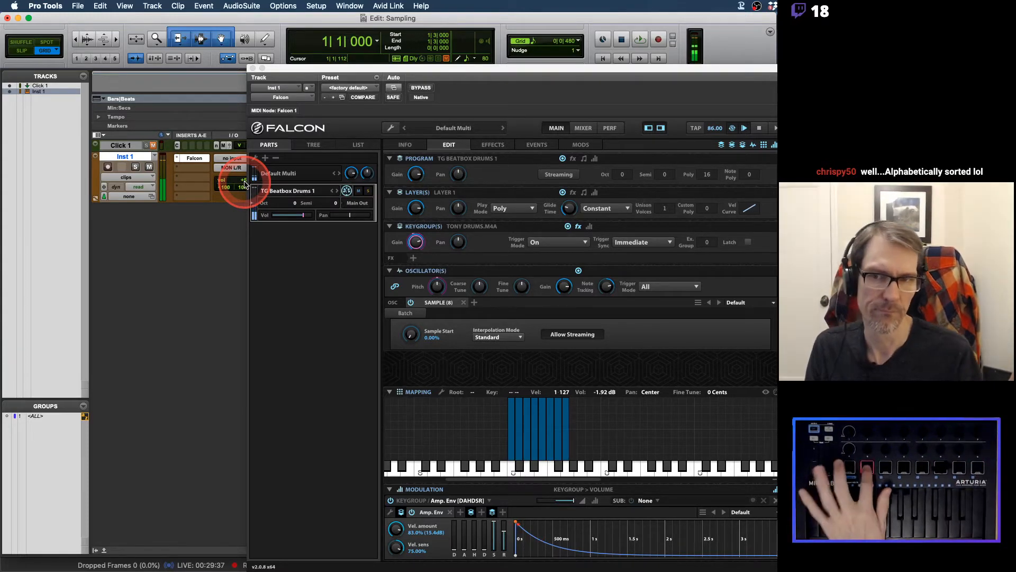
Move the Falcon window below the tracks and play back the Inst 1 beatbox drum clip, stopping after listening.
drag(304, 68, 139, 304)
key(space)
click(512, 355)
click(640, 356)
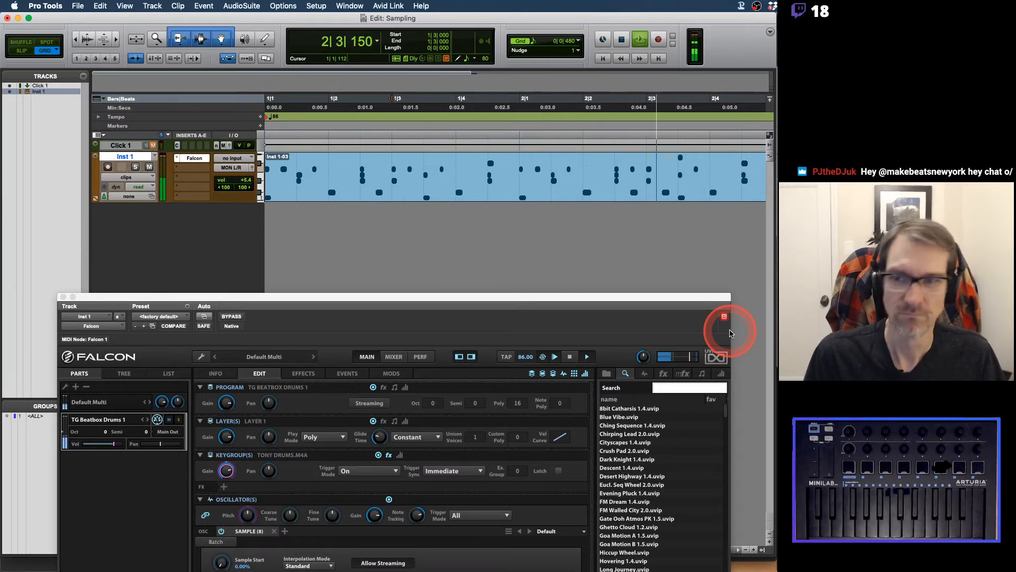
key(space)
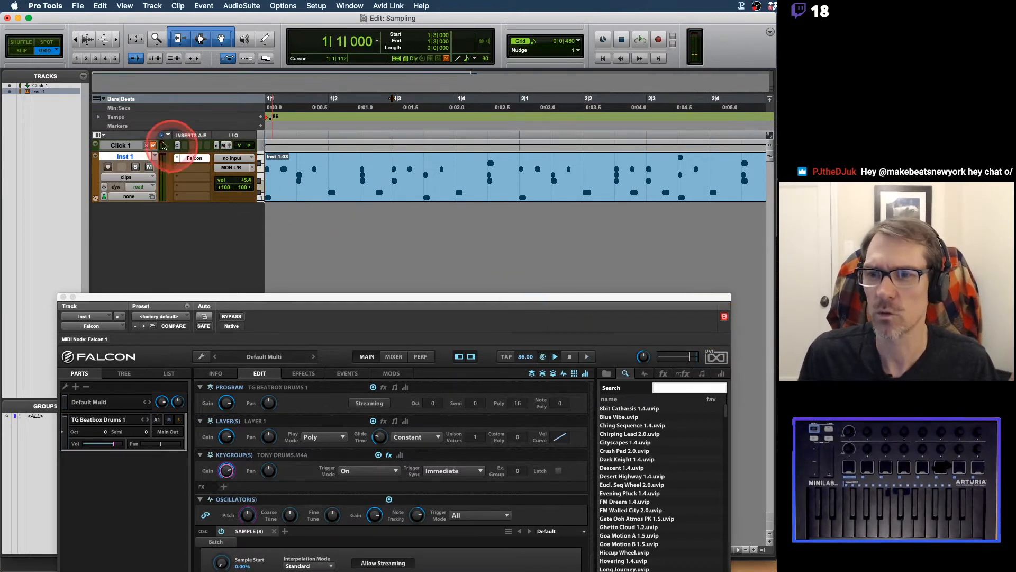
Delete the Inst 1 track together with its active clips.
right_click(132, 156)
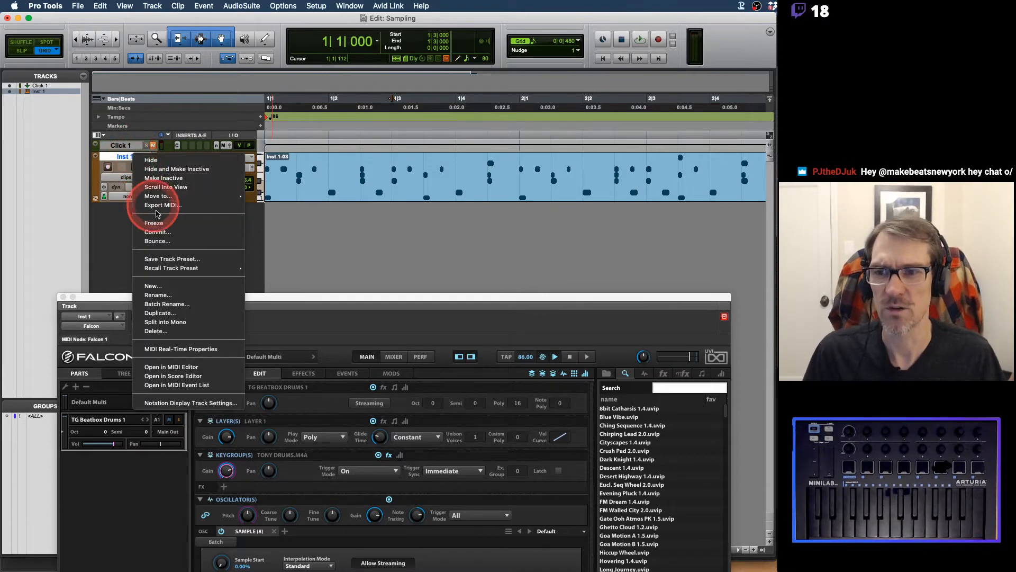
click(156, 331)
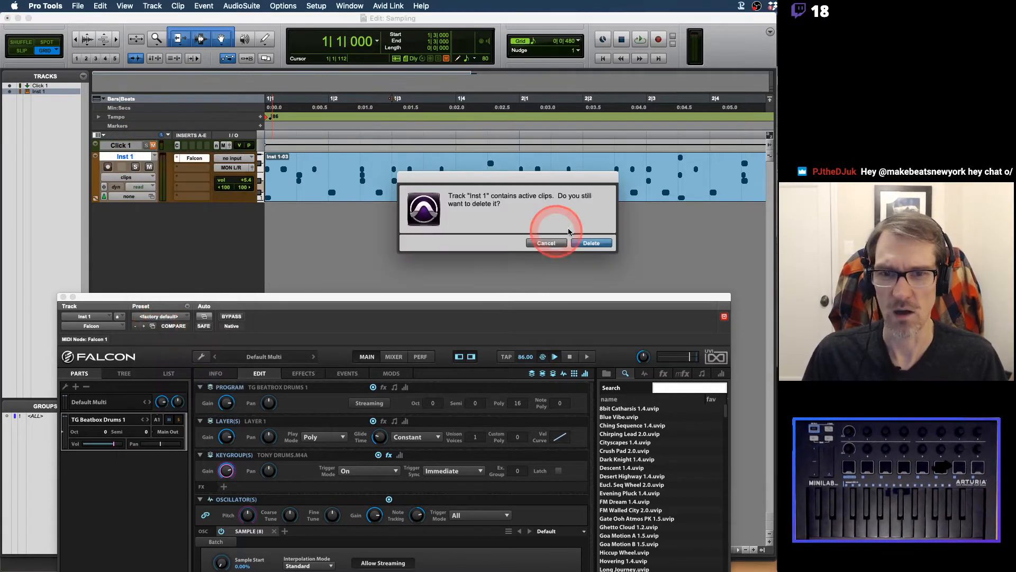
click(591, 243)
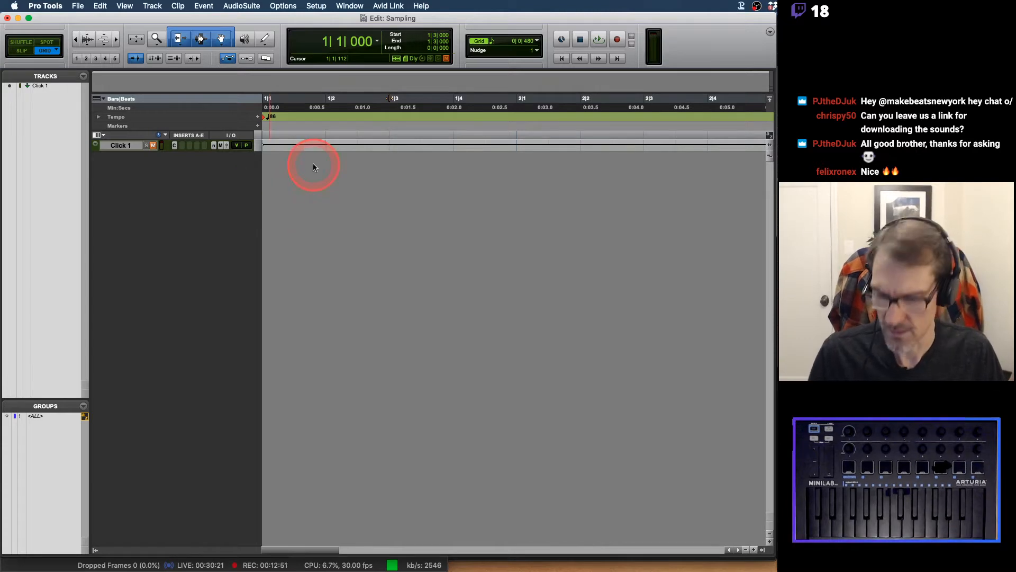
Switch to Firefox, share the Pro Tools Expert Falcon article's link in the stream chat, minimise the browser and return to Pro Tools.
key(super+Tab)
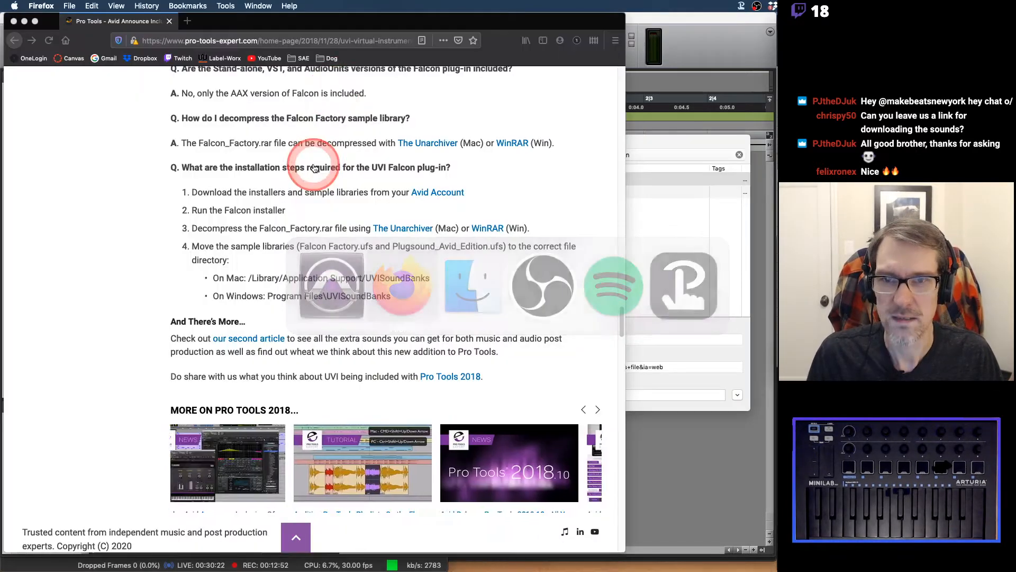
click(340, 40)
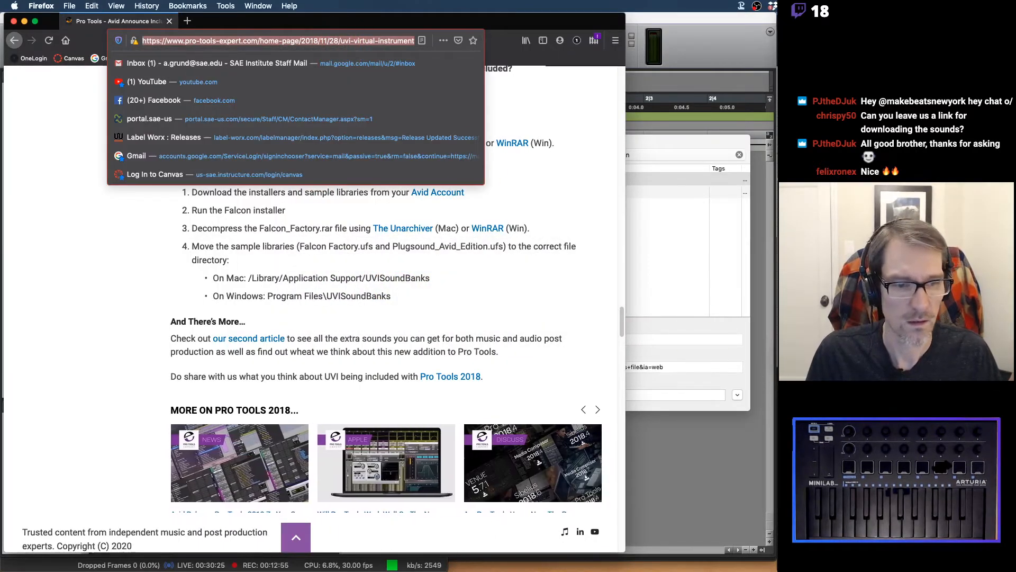
key(super+v)
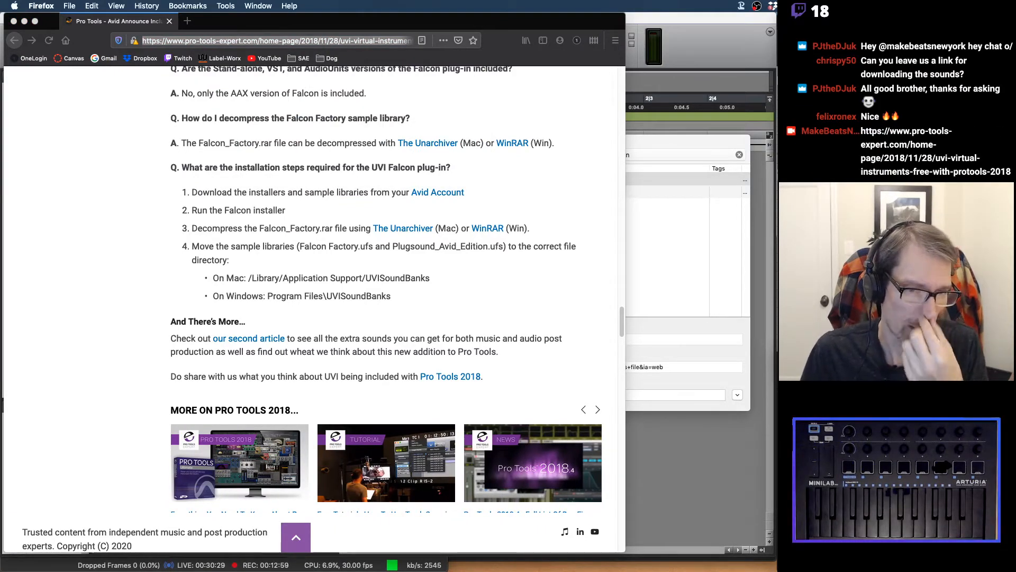
click(24, 21)
click(334, 18)
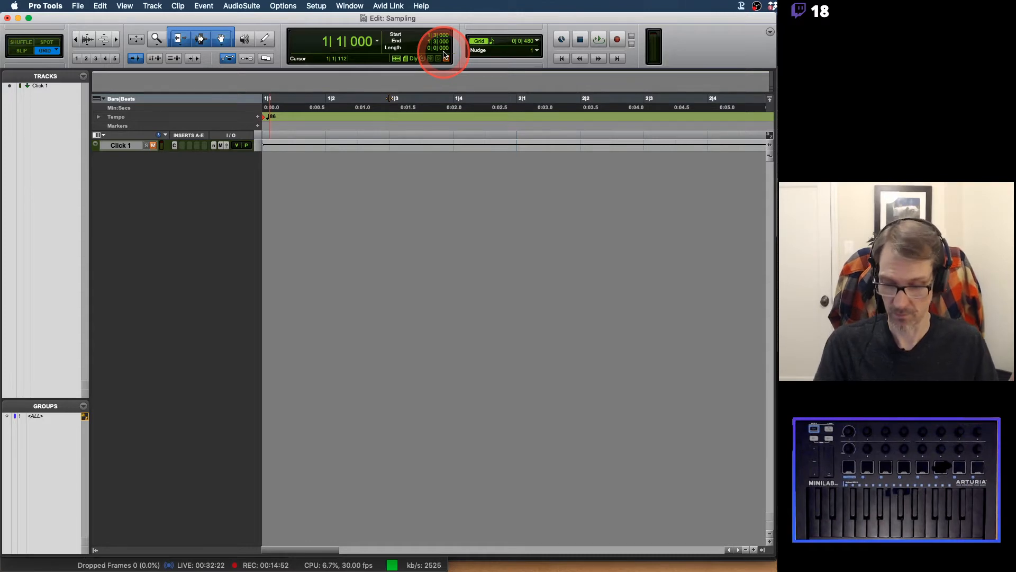
key(super+Tab)
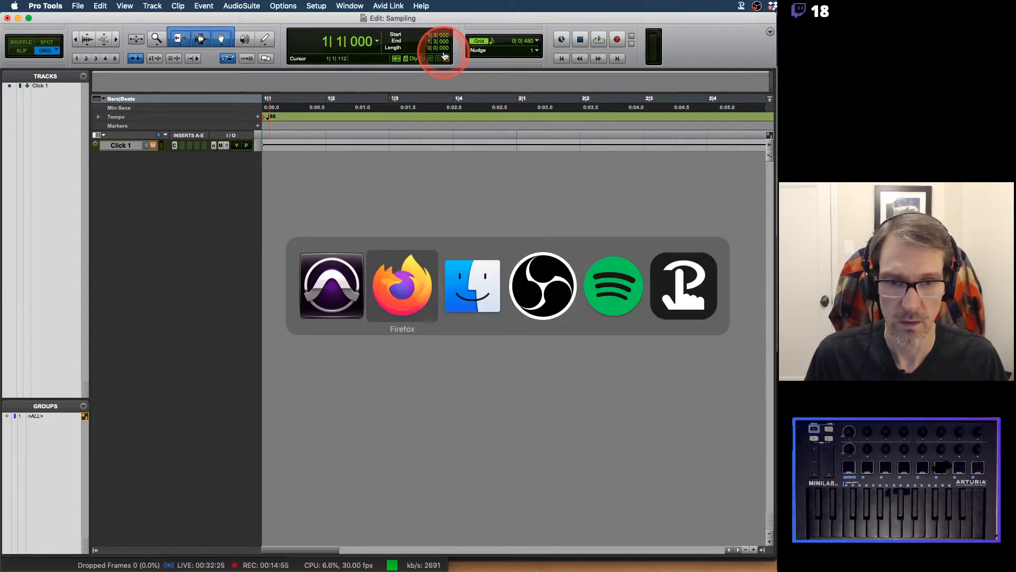
key(super+Tab)
key(super+Tab)
key(super+Tab)
key(super+Tab)
key(super+Tab)
key(super+Tab)
key(super+Tab)
key(super+Tab)
key(super+Tab)
key(super+Tab)
key(super+Tab)
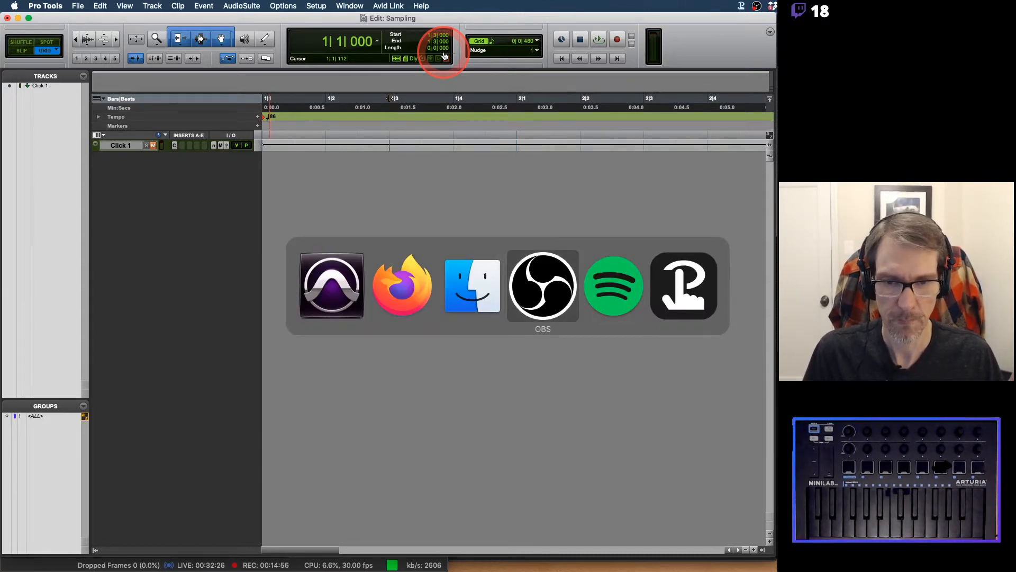
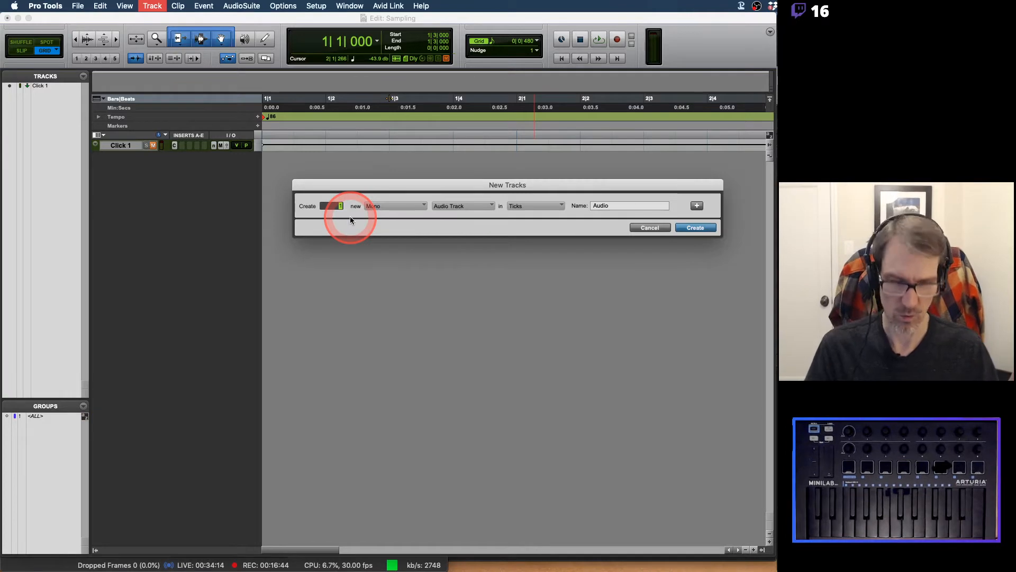
Create one new stereo Instrument track.
key(Up)
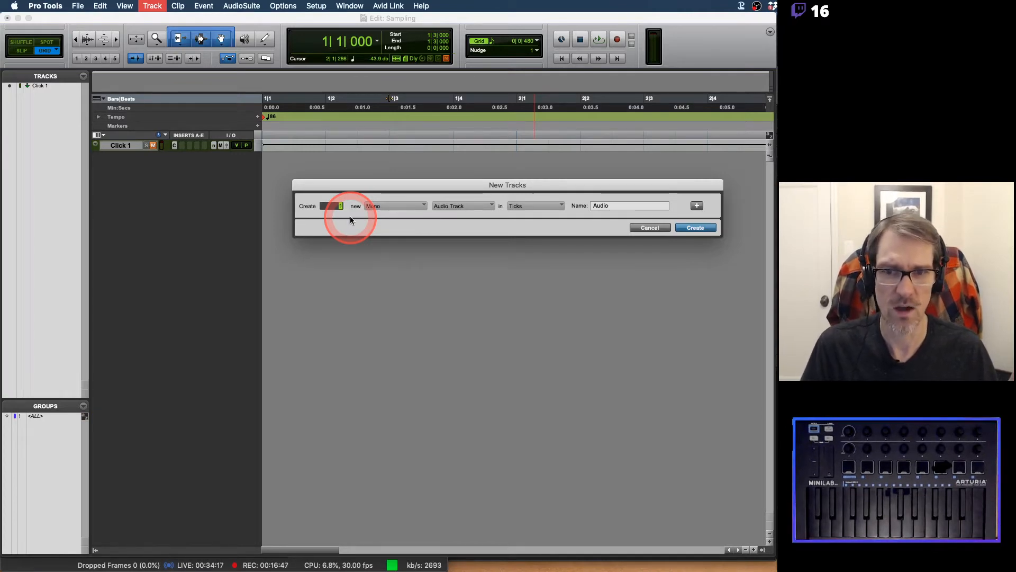
key(super+Right)
key(super+Down)
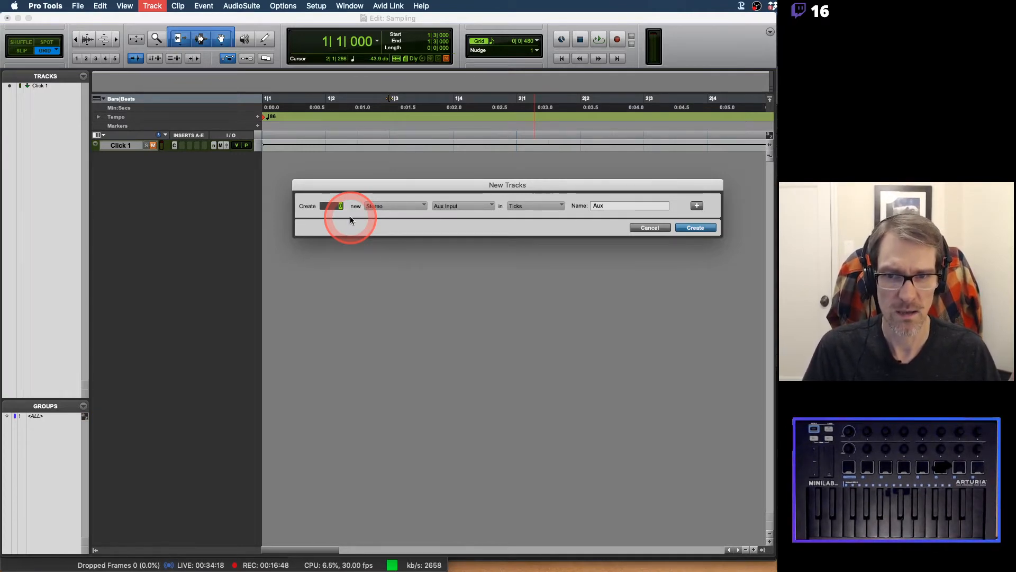
key(super+Down)
key(super+Down)
key(super+Down)
key(super+Down)
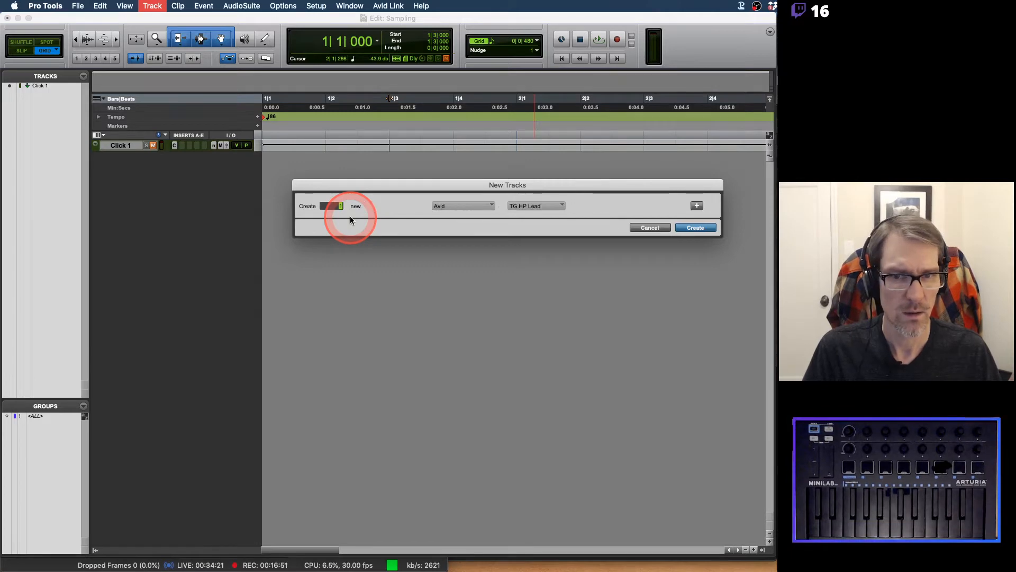
key(super+Up)
key(Return)
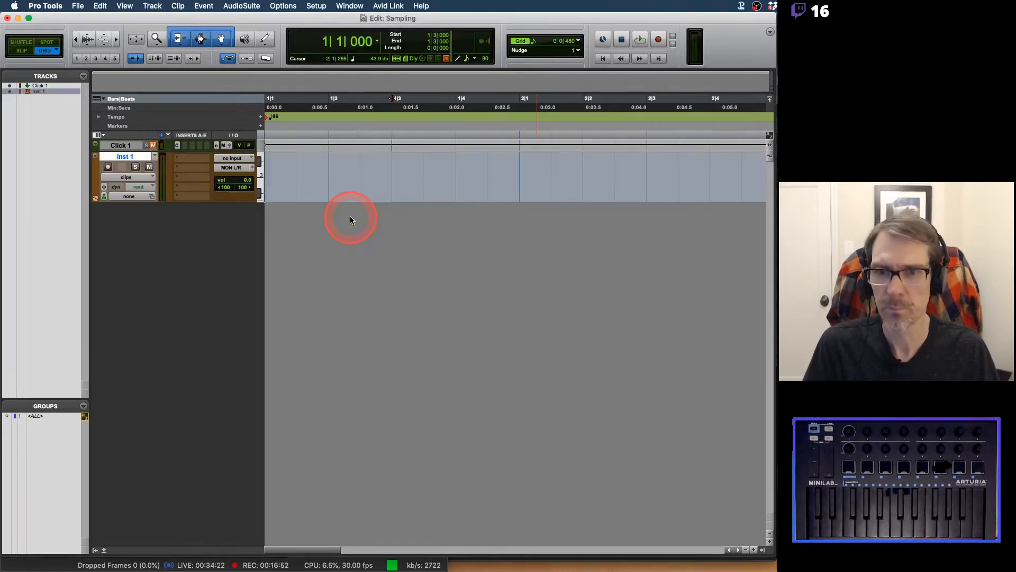
Insert the stereo Falcon instrument plug-in in the first insert slot of the Inst 1 track.
click(191, 158)
mouse_move(226, 158)
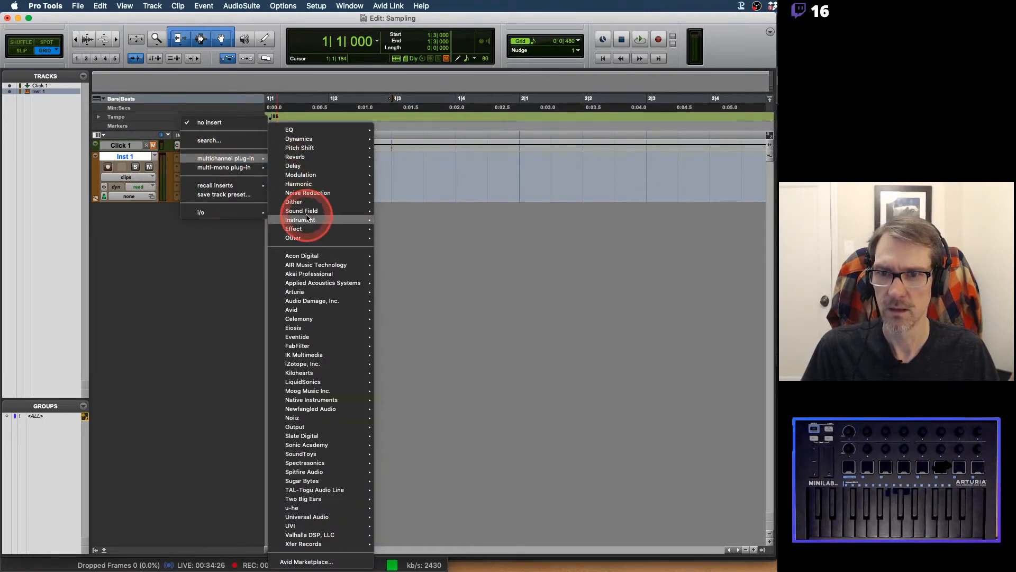
mouse_move(310, 220)
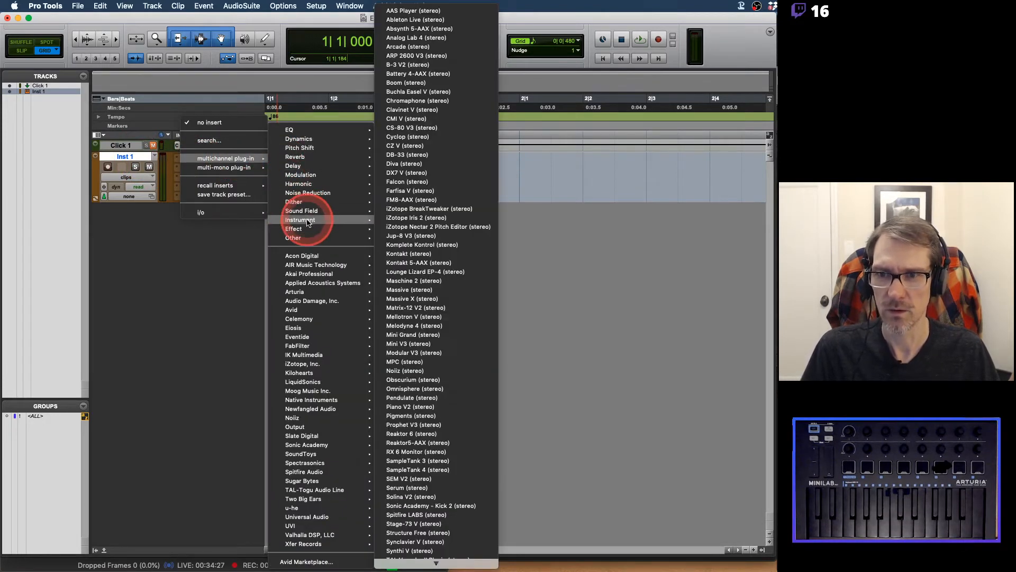
click(417, 183)
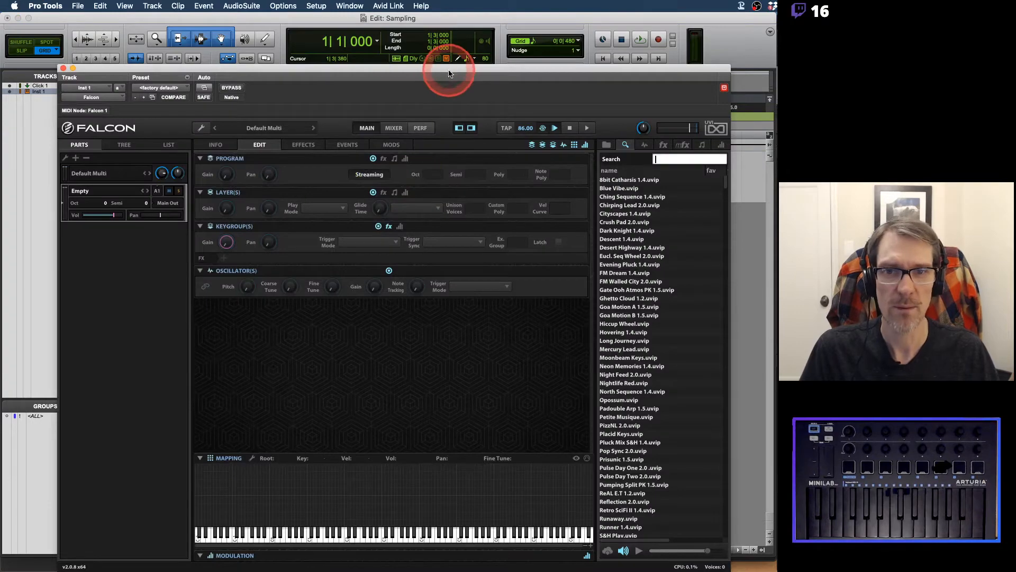
Move the Falcon window to the upper-left corner of the screen and enlarge it to fill the visible area.
drag(447, 66, 542, 204)
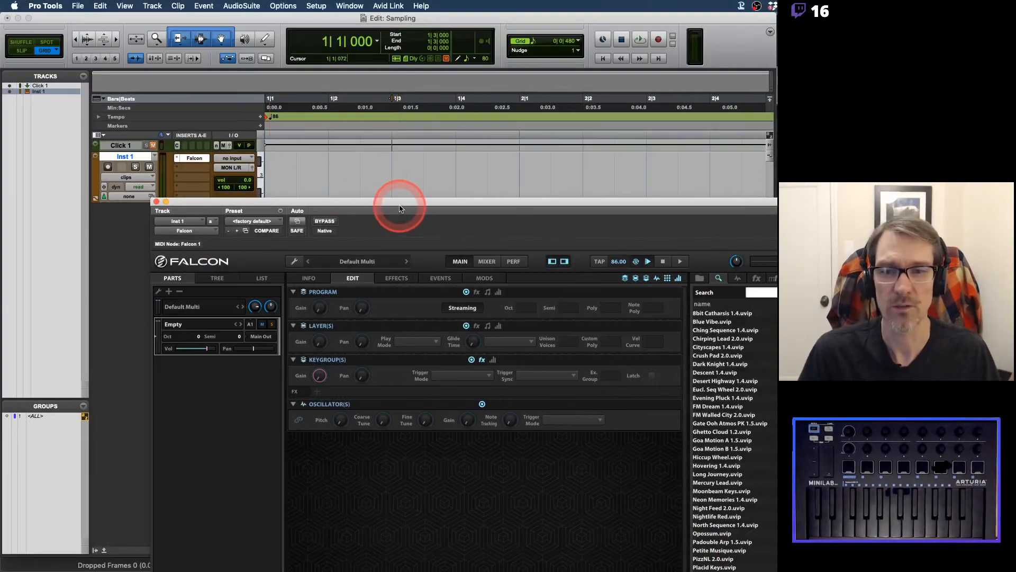
drag(514, 219, 511, 208)
drag(395, 197, 255, 2)
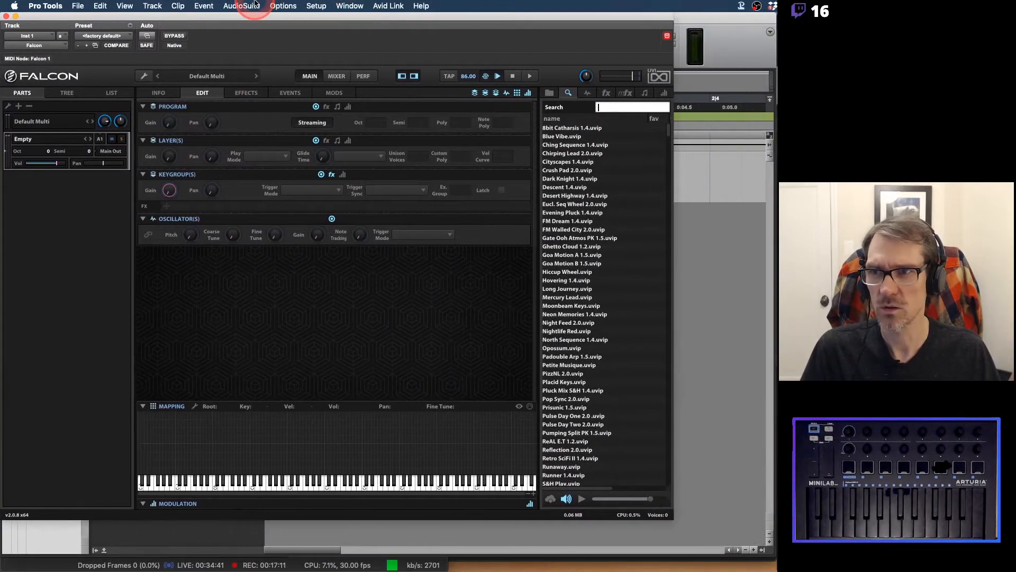
drag(670, 518, 773, 559)
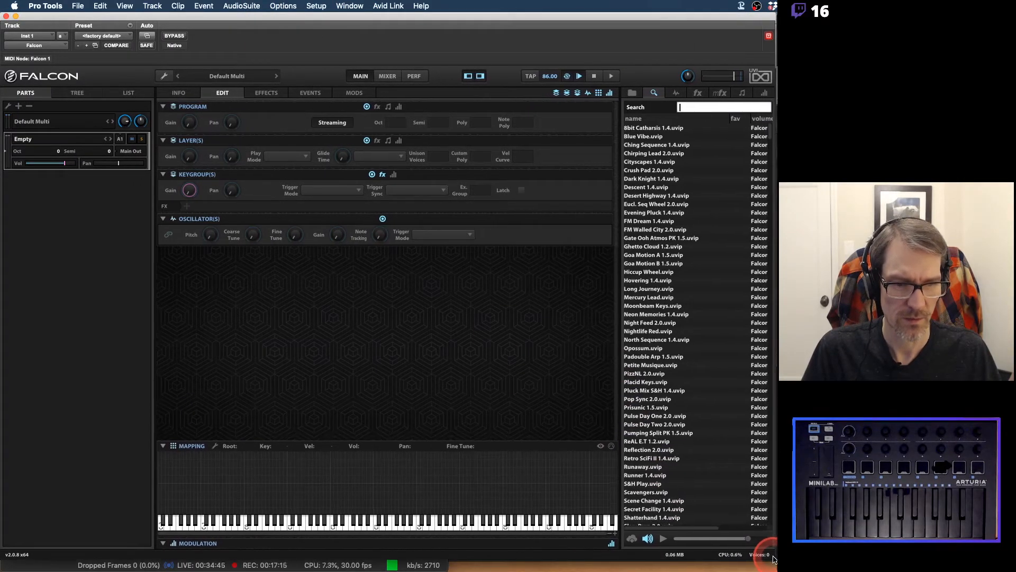
Switch to Finder, shrink the Tony Samples window and try to load Tony Mouth Drums.m4a into Falcon's oscillator section.
key(super+Tab)
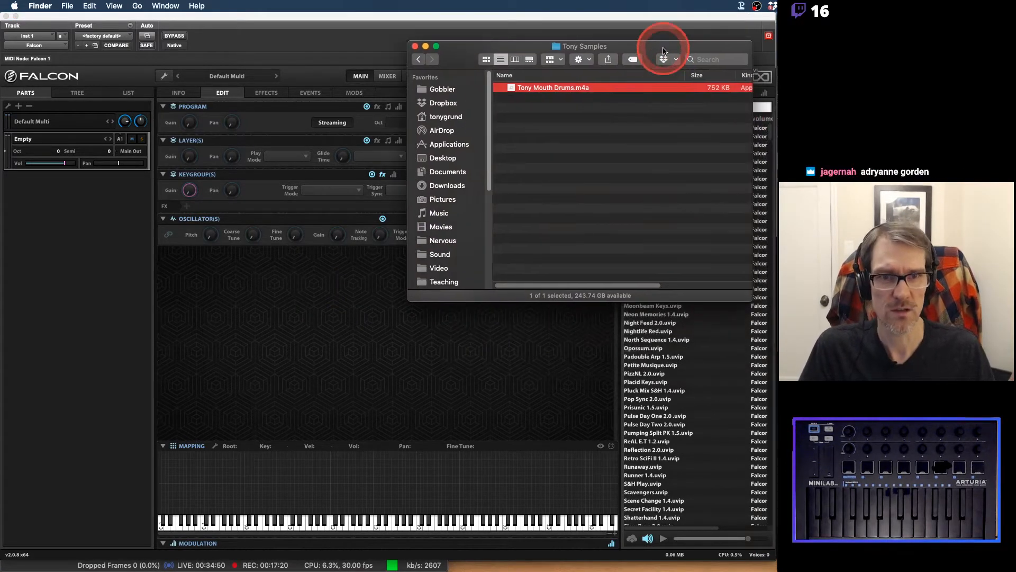
drag(751, 300, 698, 288)
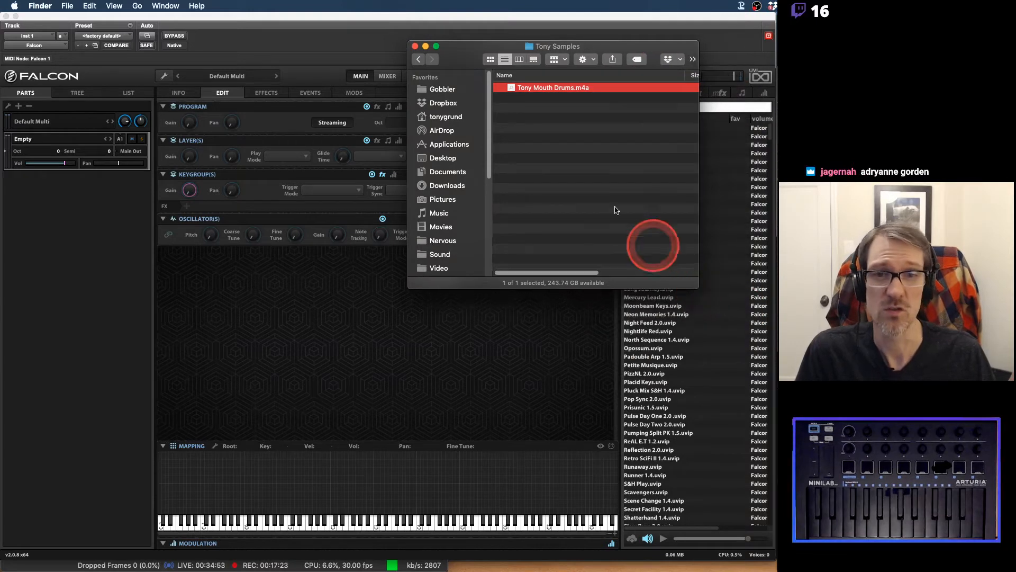
drag(532, 91, 191, 225)
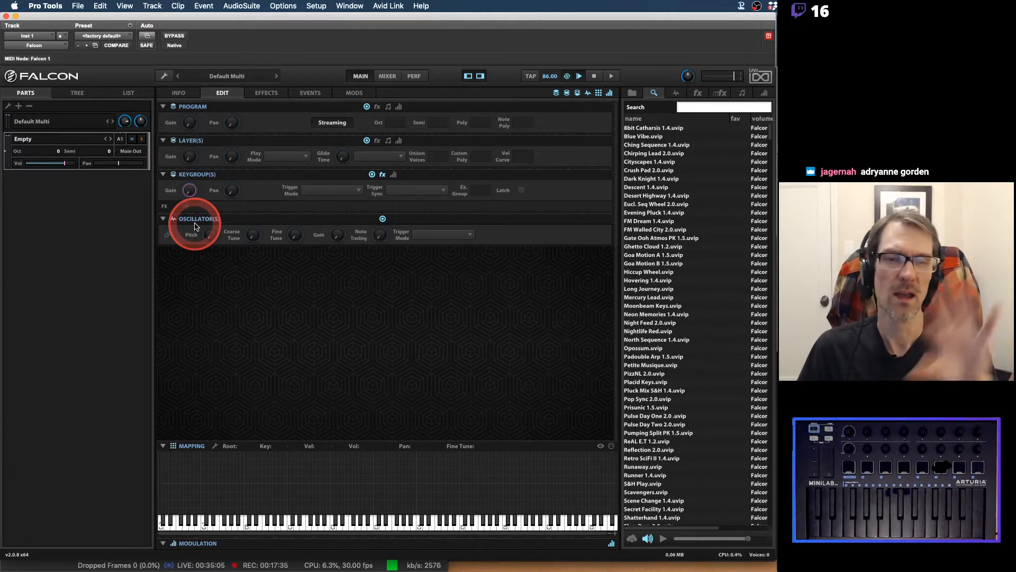
drag(195, 226, 690, 273)
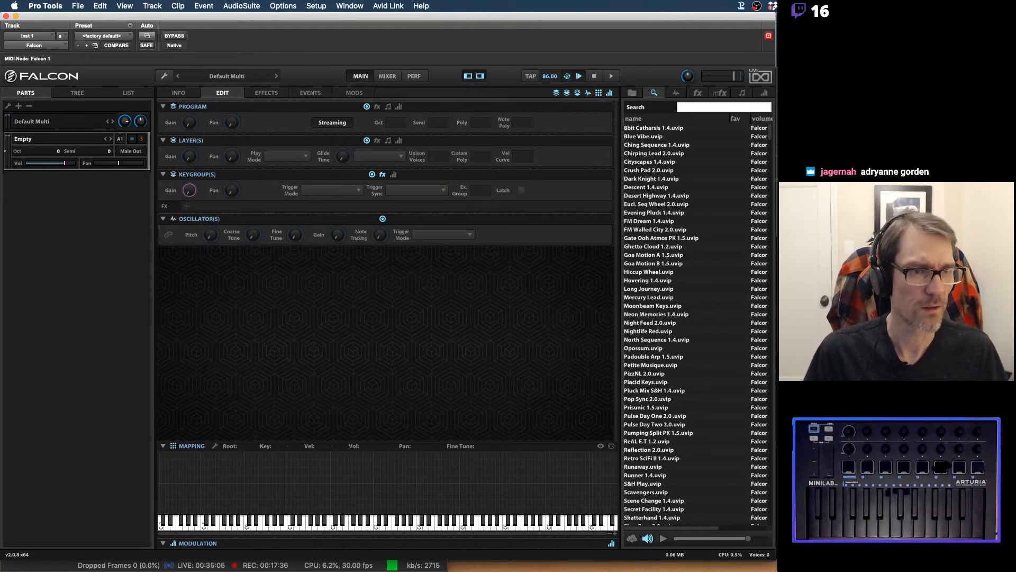
key(super+Tab)
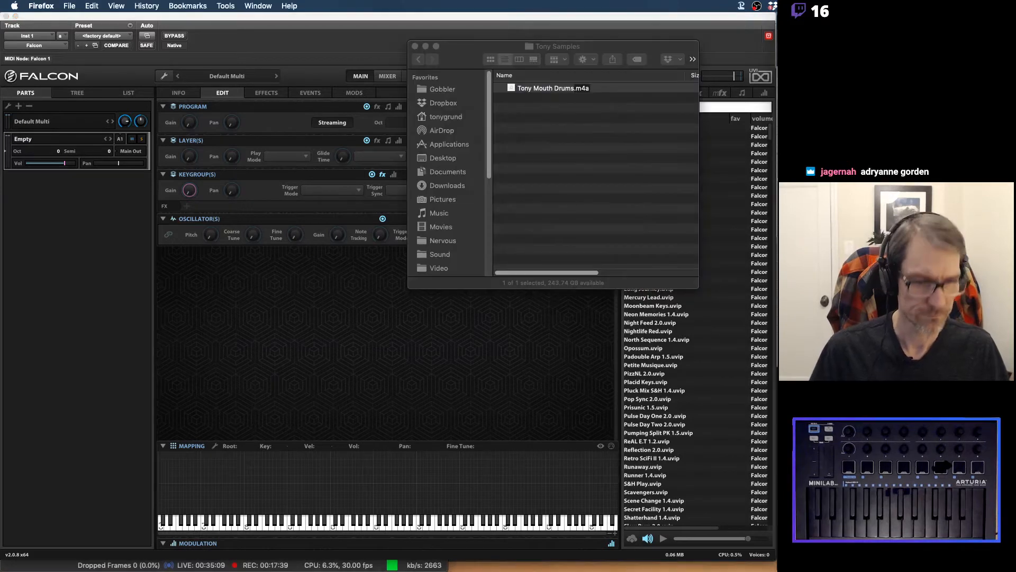
click(425, 345)
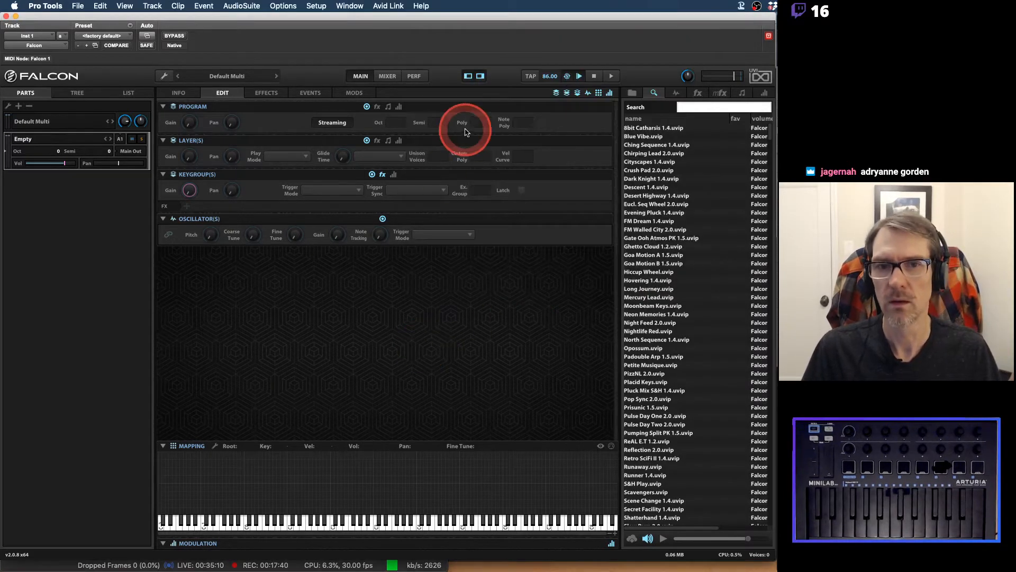
Return to Finder's Tony Samples folder and load Tony Mouth Drums.m4a onto Falcon's mapping keyboard at C3.
key(super+Tab)
key(super+Tab)
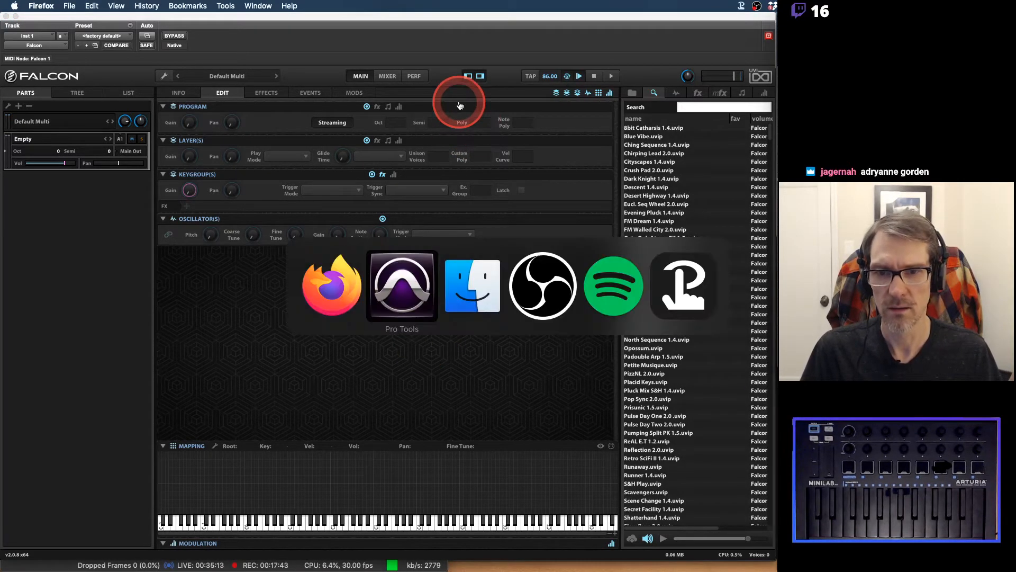
key(super+Tab)
key(super+Tab)
key(super+Tab)
key(super+shift+Tab)
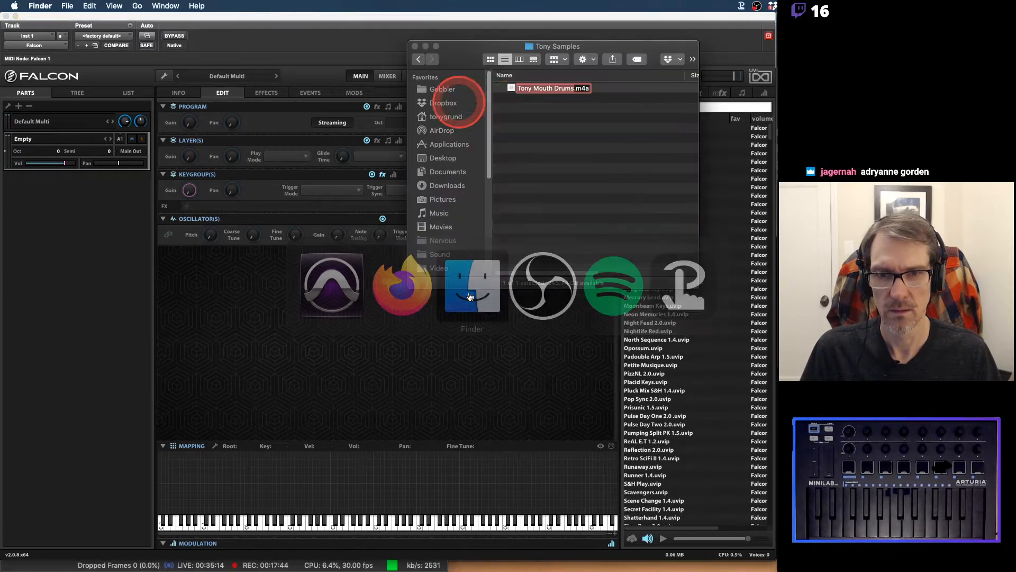
drag(523, 101, 328, 318)
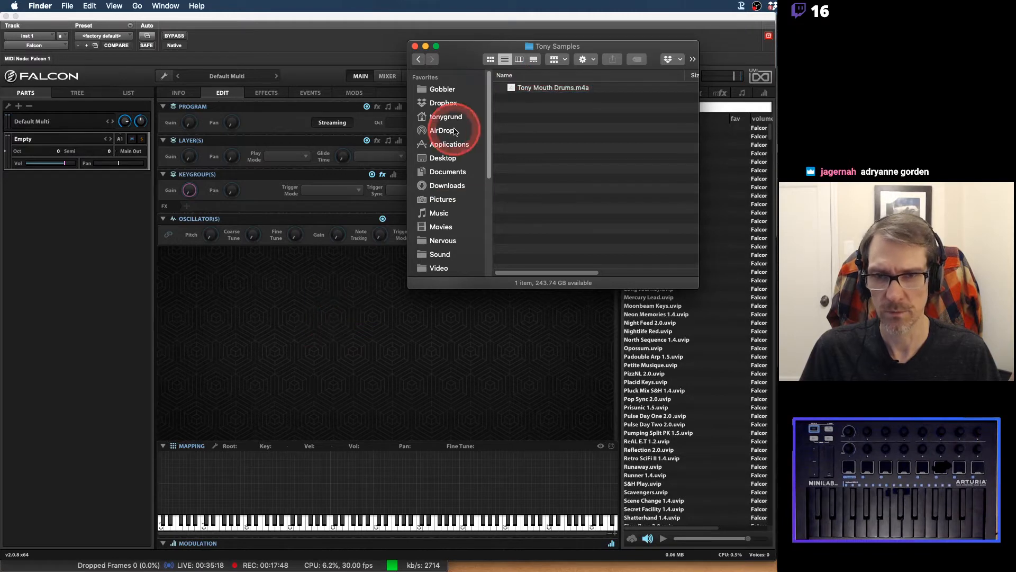
drag(512, 87, 375, 505)
click(378, 461)
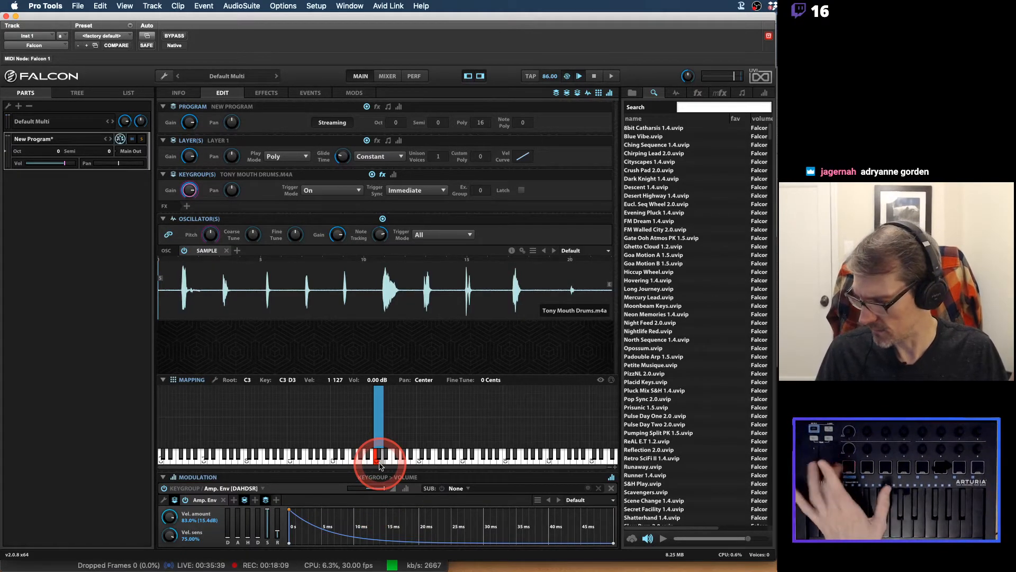
Move the Tony Mouth Drums keygroup down to C1 and narrow its key range to the single key C1.
drag(379, 431, 292, 429)
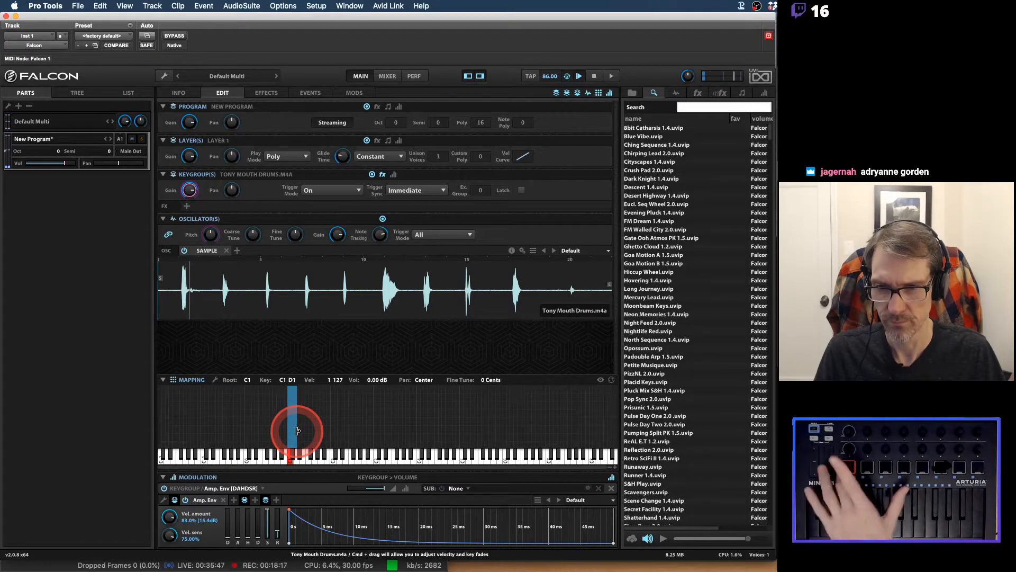
drag(298, 430, 291, 430)
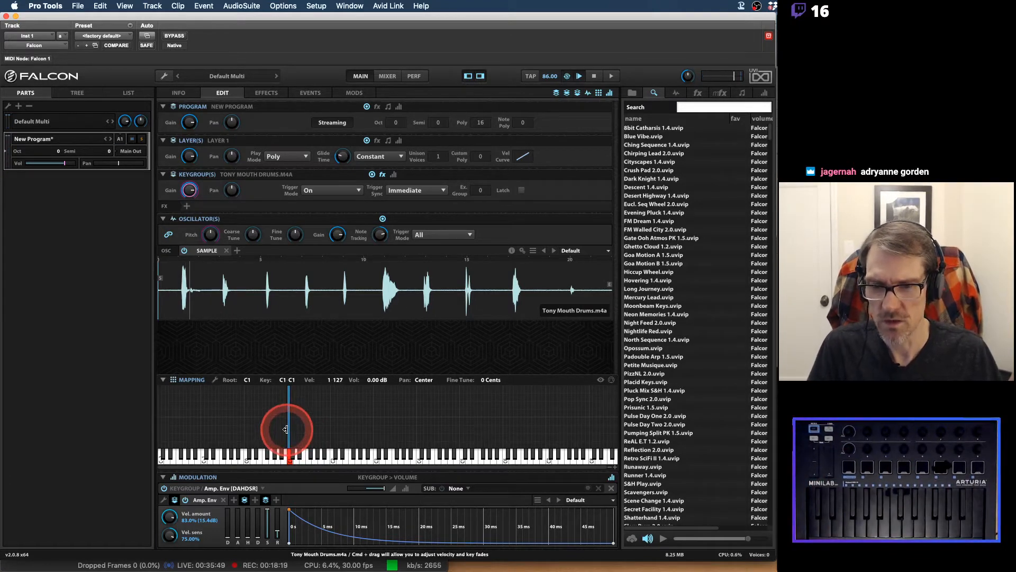
drag(615, 470, 357, 469)
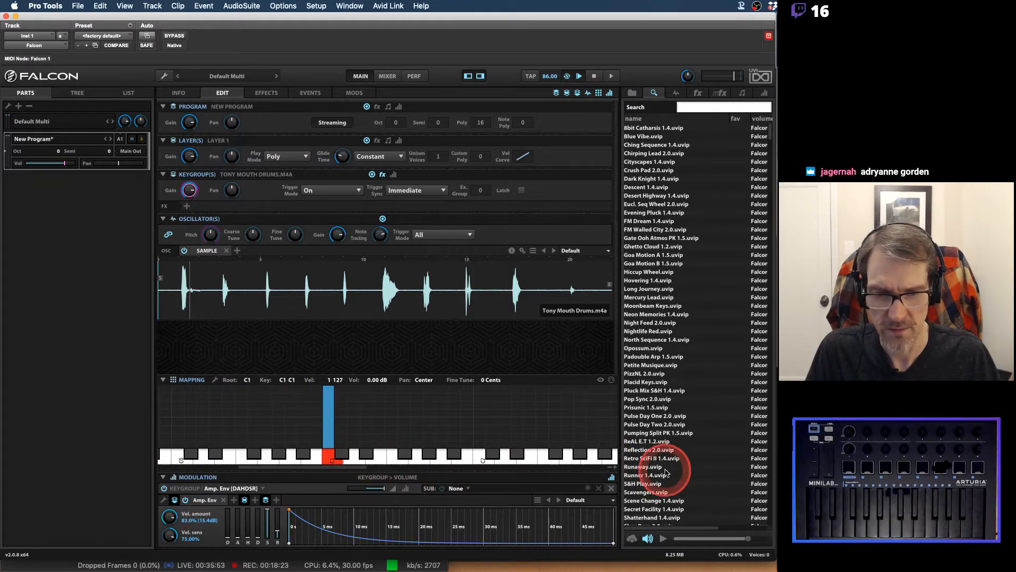
click(614, 468)
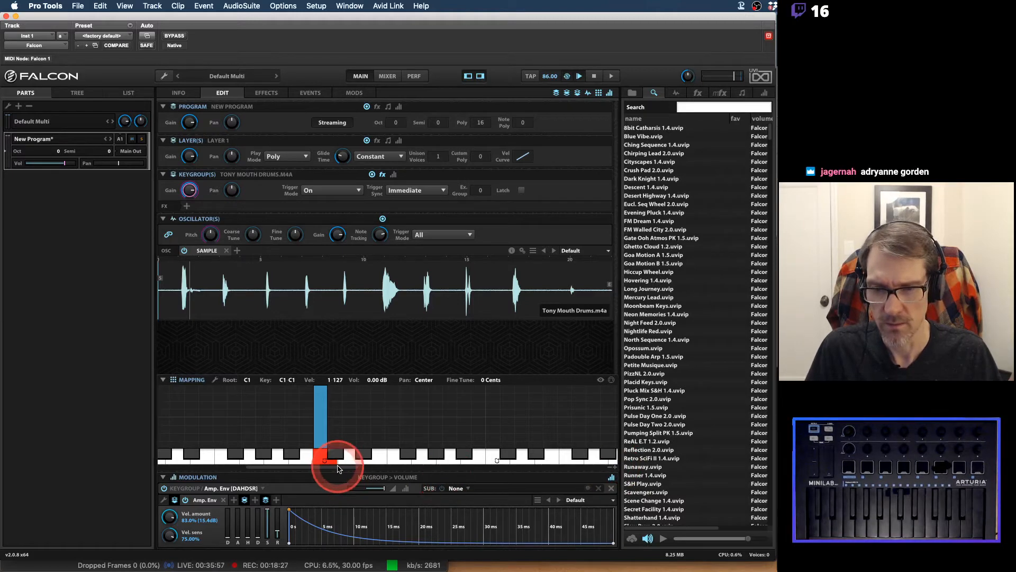
drag(339, 469, 329, 470)
click(349, 422)
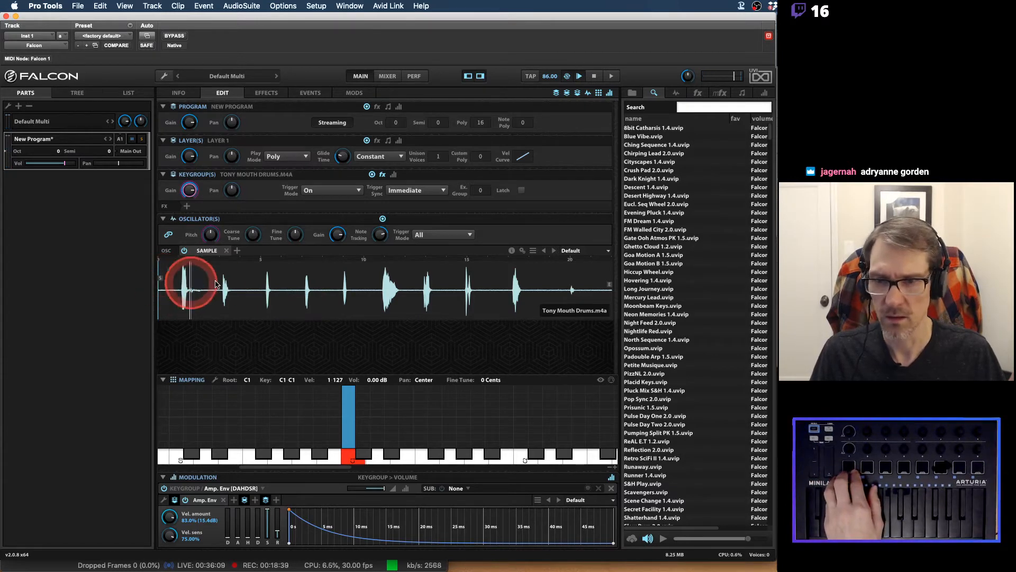
Trim the Tony Mouth Drums sample with its start and end markers so that only the first drum hit remains.
mouse_move(161, 279)
mouse_down()
mouse_move(188, 288)
mouse_move(183, 296)
mouse_up()
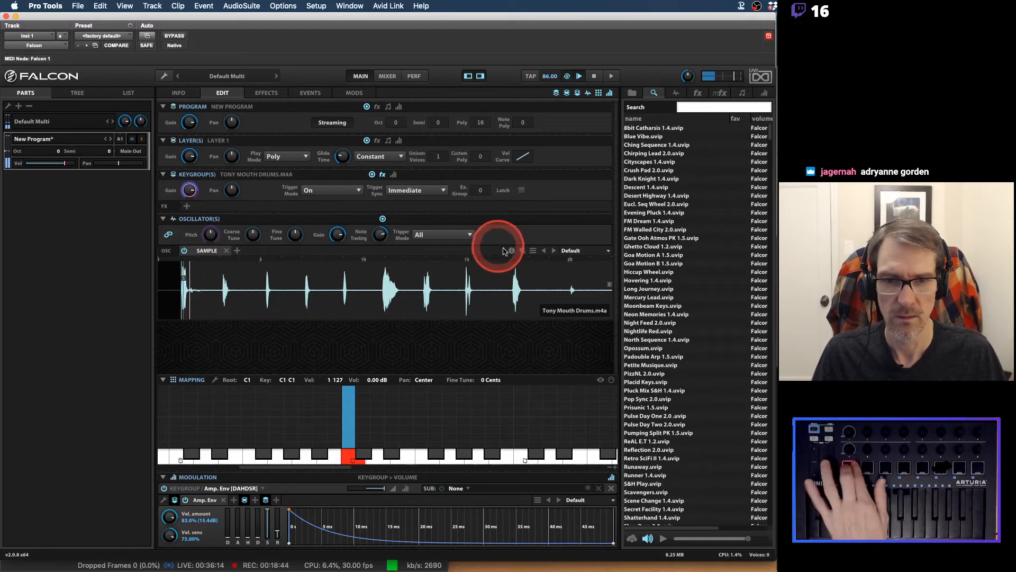
click(523, 251)
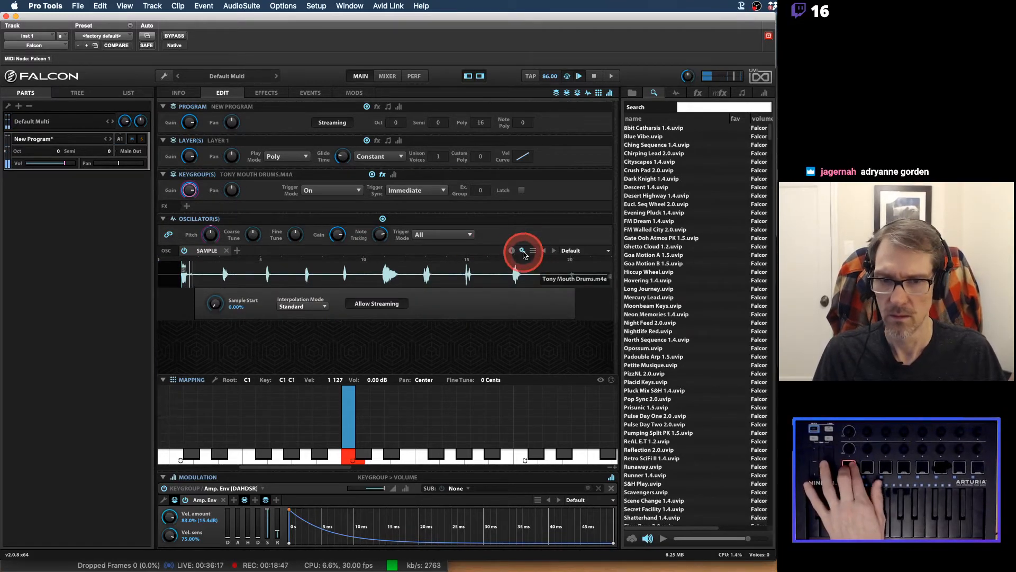
click(522, 250)
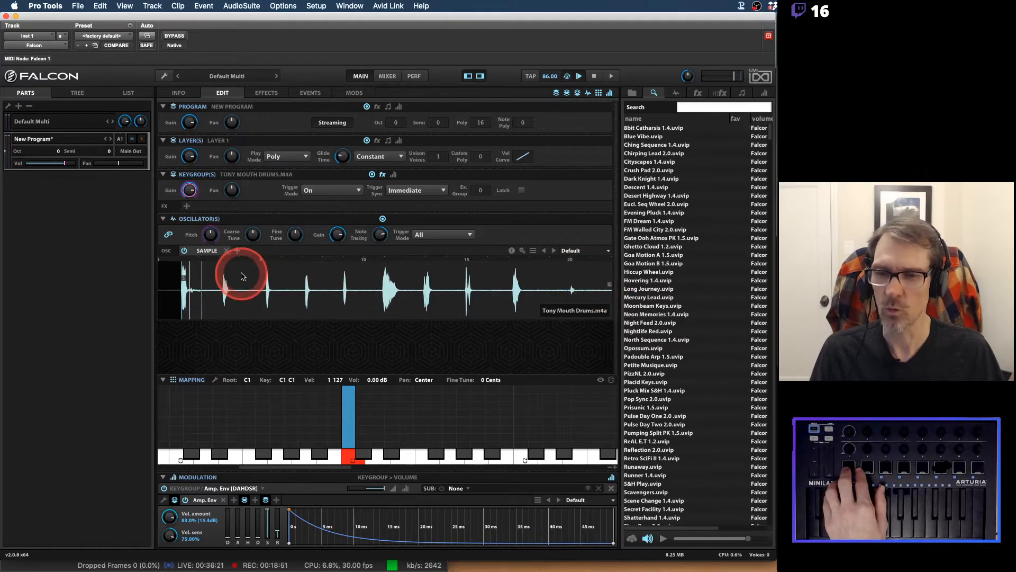
right_click(220, 299)
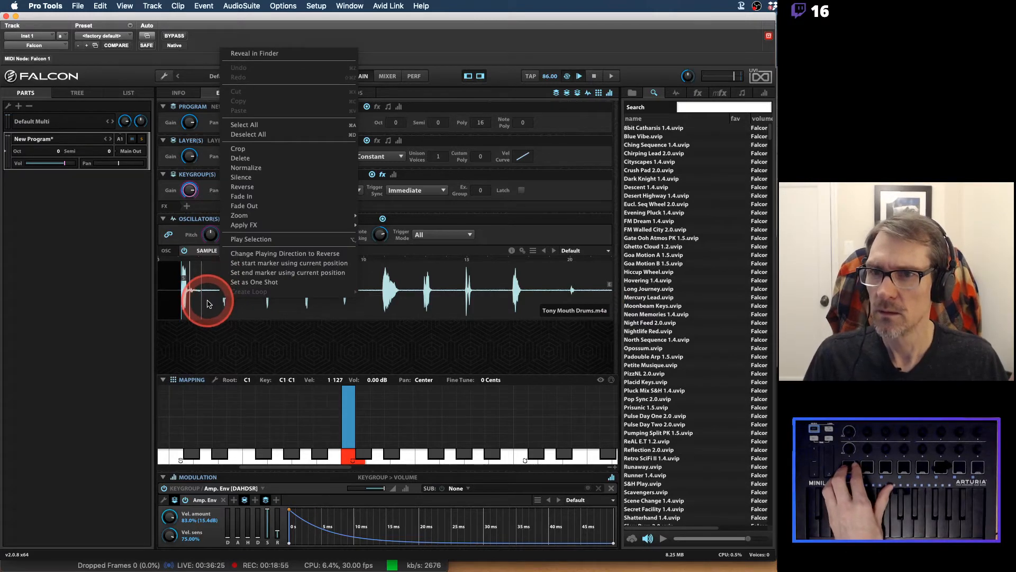
click(207, 303)
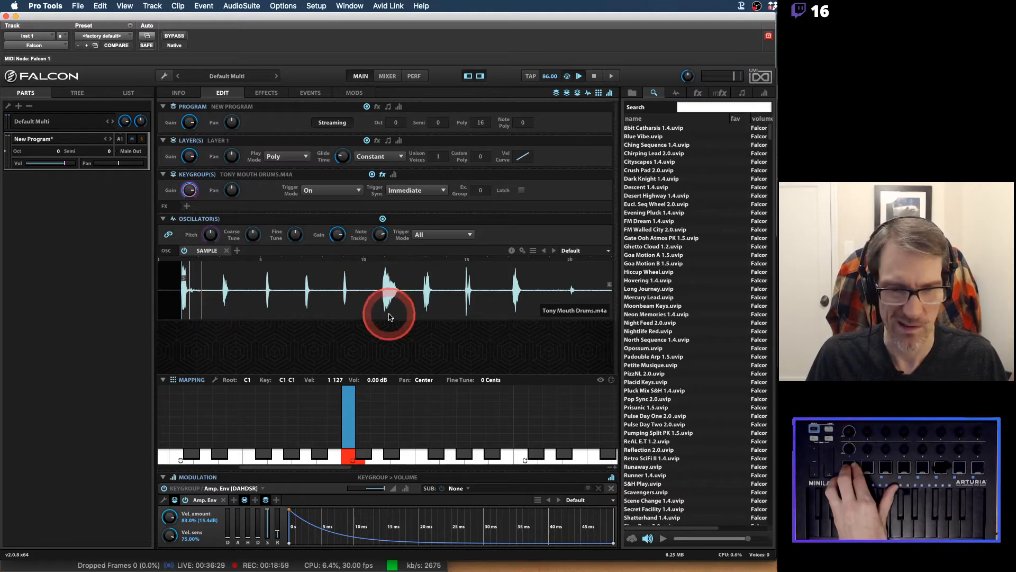
mouse_move(607, 286)
mouse_down()
mouse_move(324, 290)
mouse_move(187, 309)
mouse_up()
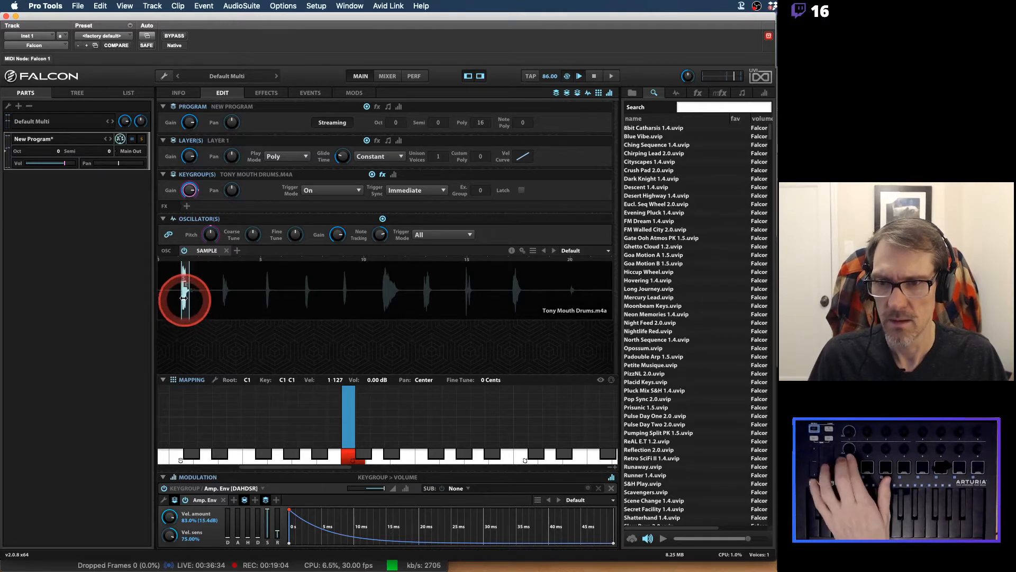
drag(183, 278, 184, 283)
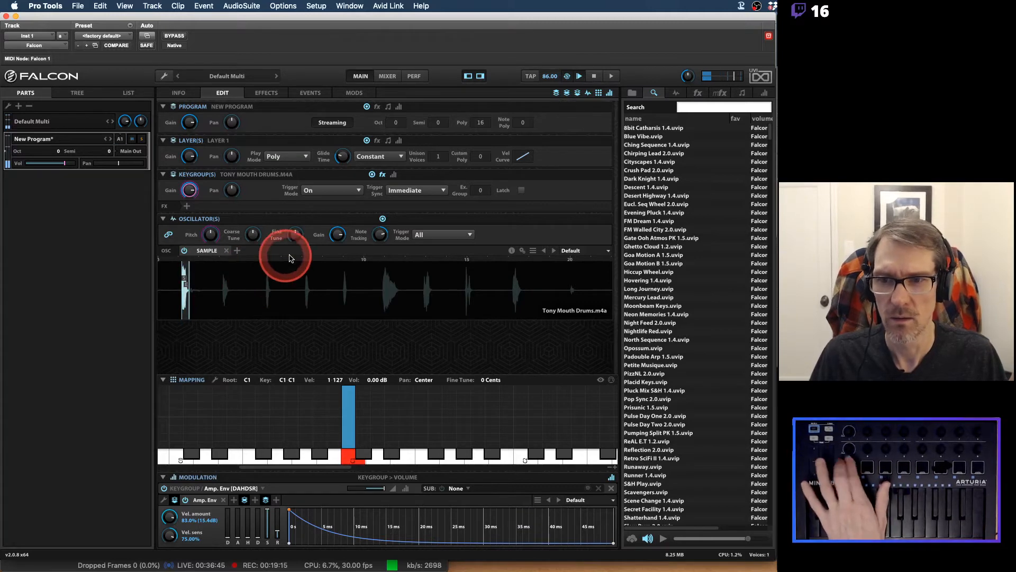
Raise the oscillator gain of the trimmed drum hit and select its C1 keygroup in the mapping area.
click(338, 234)
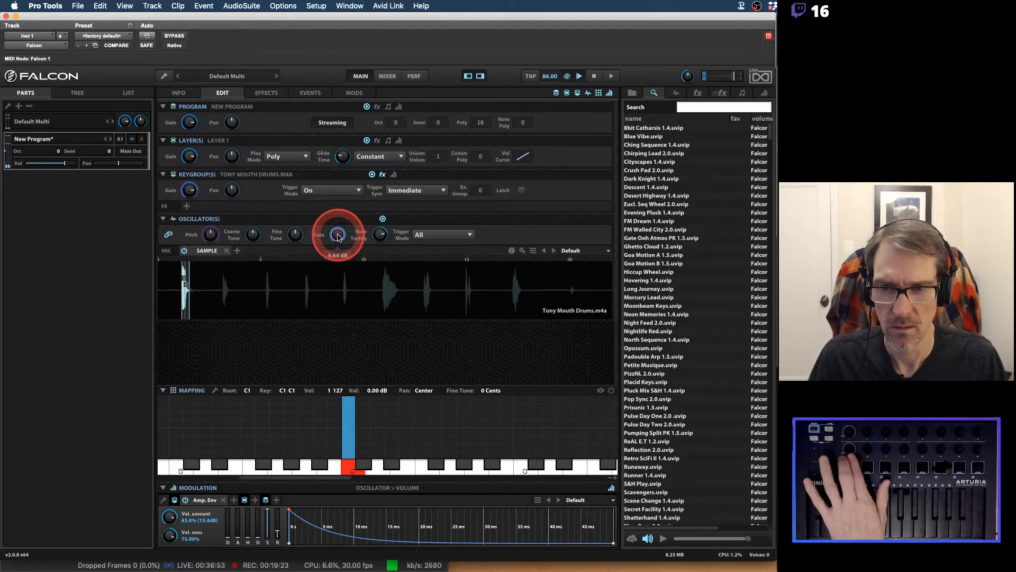
drag(339, 236, 340, 226)
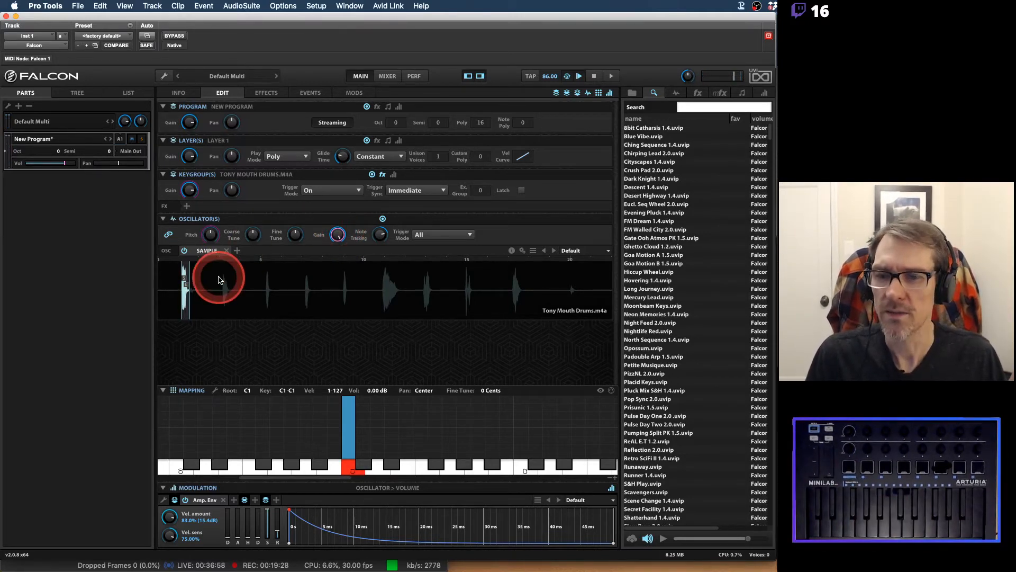
click(349, 431)
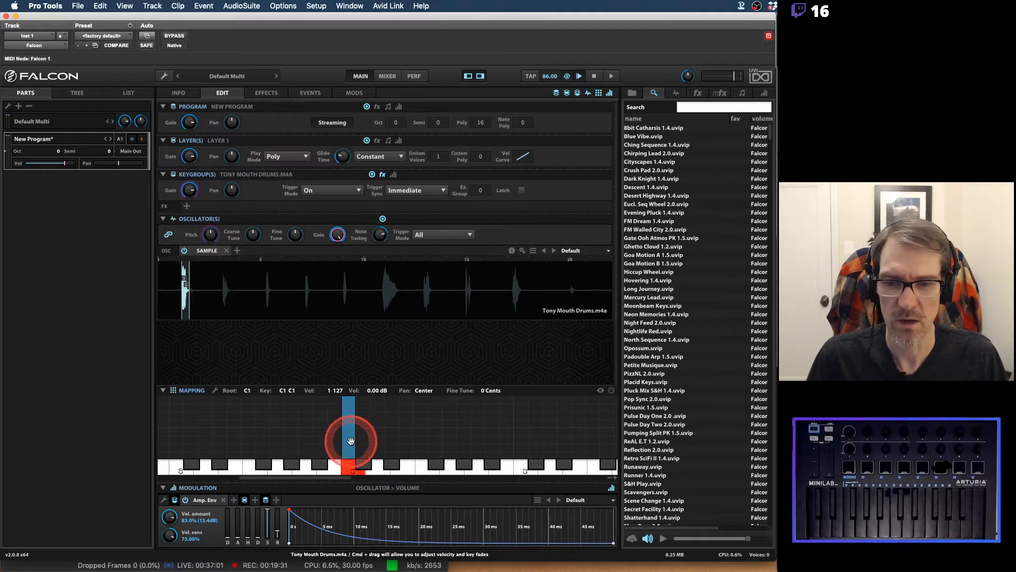
mouse_move(352, 430)
mouse_down()
mouse_move(367, 425)
mouse_move(344, 423)
mouse_move(364, 424)
mouse_up()
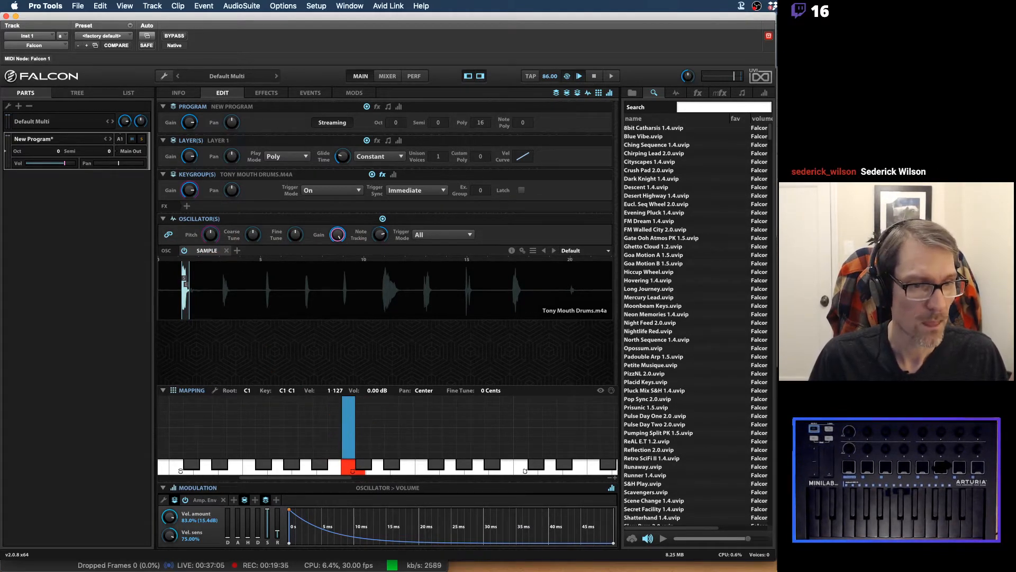
key(super+Tab)
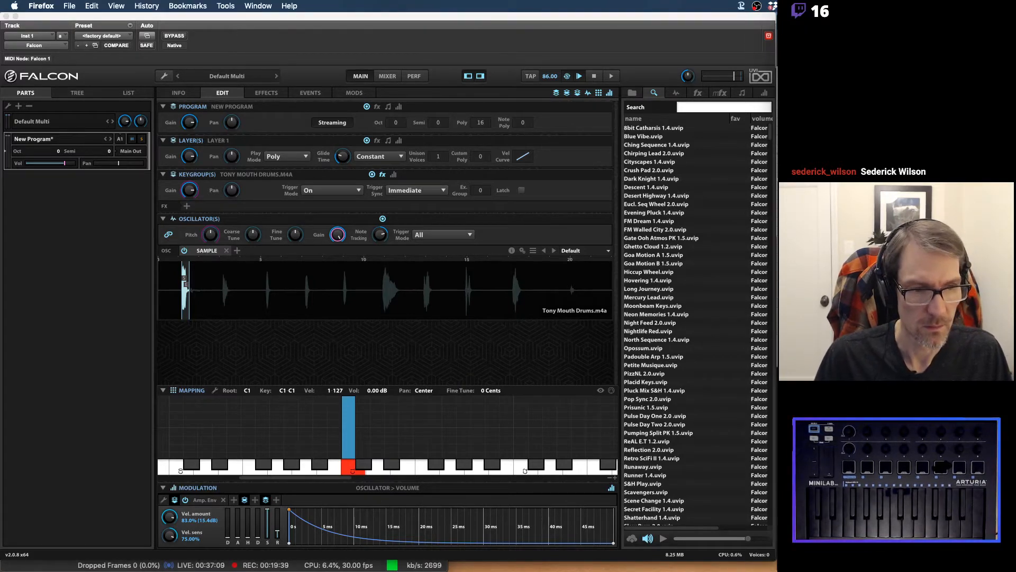
click(346, 432)
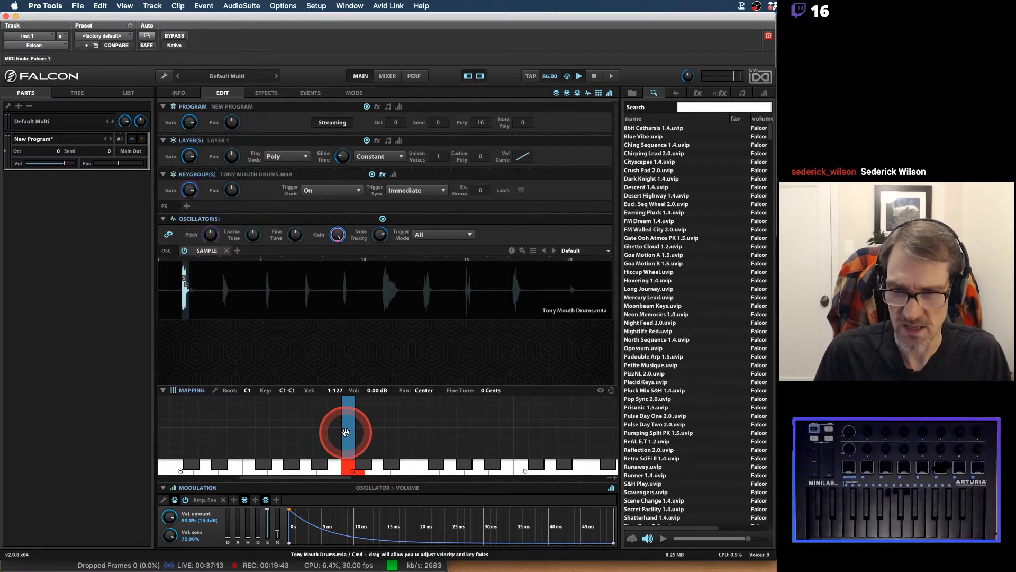
click(349, 434)
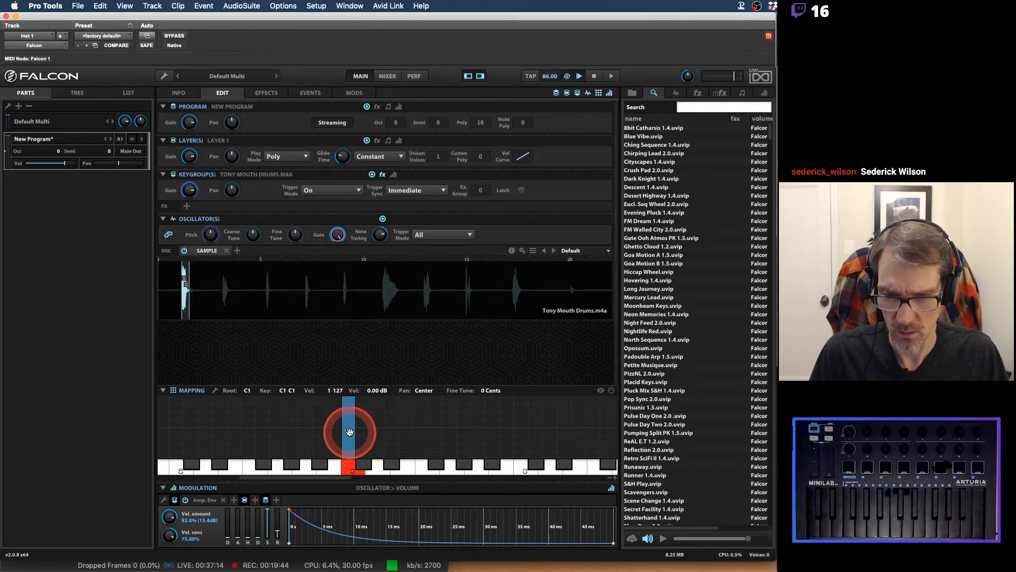
mouse_move(350, 435)
mouse_down()
mouse_move(359, 438)
mouse_move(348, 443)
mouse_up()
right_click(349, 444)
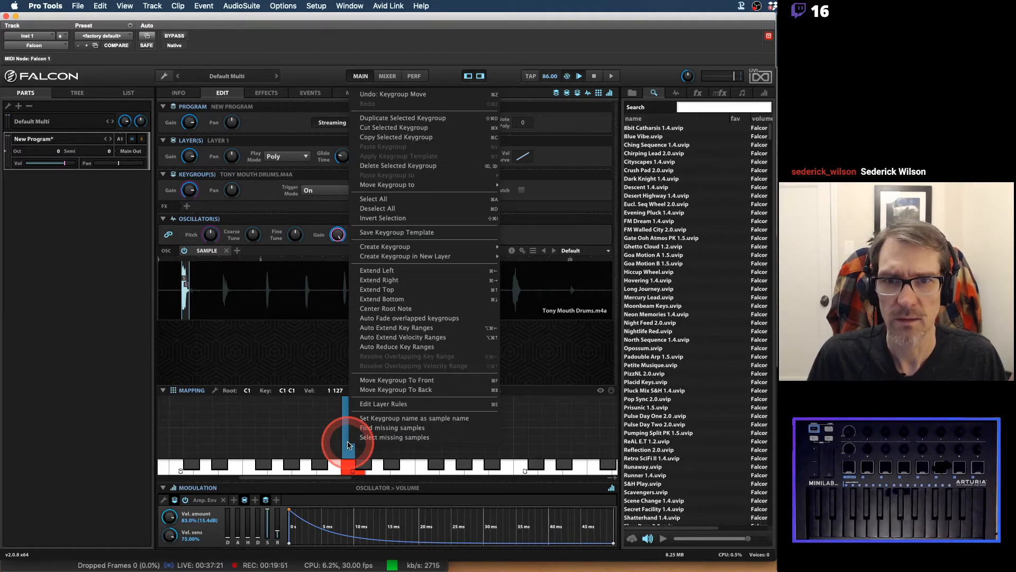
click(349, 444)
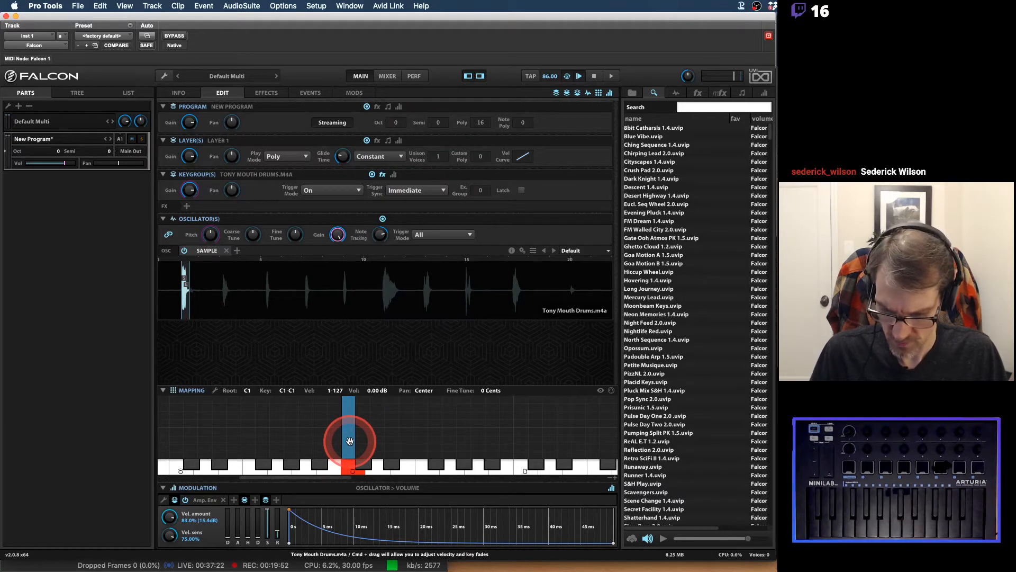
Duplicate the C1 keygroup, move the copy to C#1 and trim its sample region to the second drum hit.
mouse_move(348, 439)
mouse_down()
mouse_move(375, 434)
mouse_move(347, 431)
mouse_move(356, 432)
mouse_move(351, 440)
mouse_up()
right_click(351, 441)
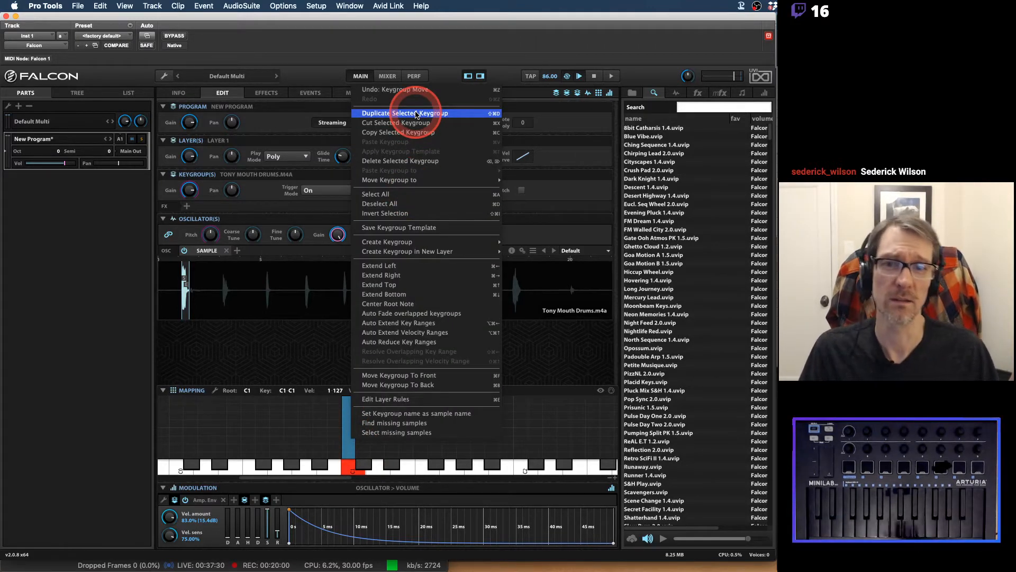
click(415, 114)
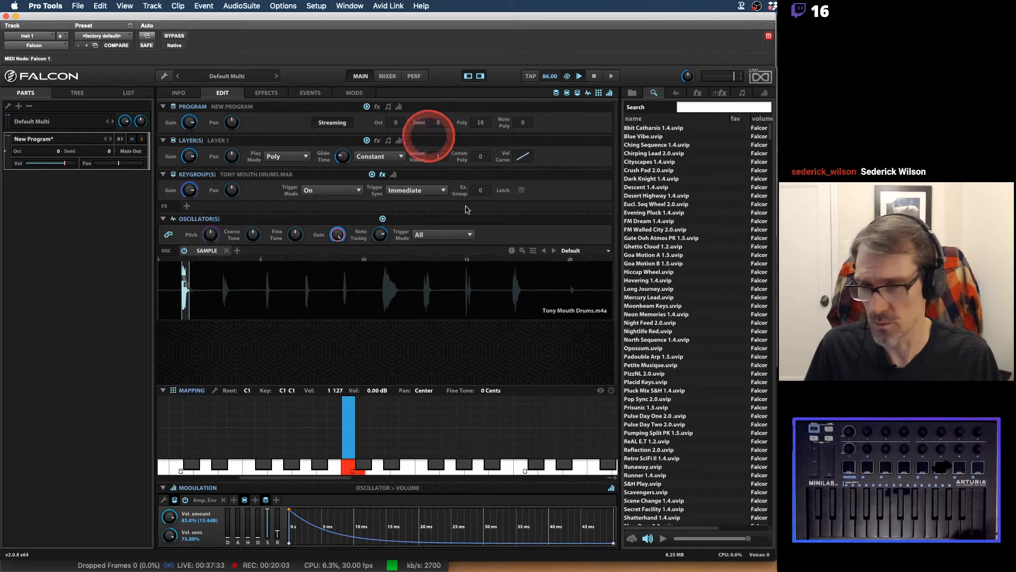
drag(347, 443, 363, 439)
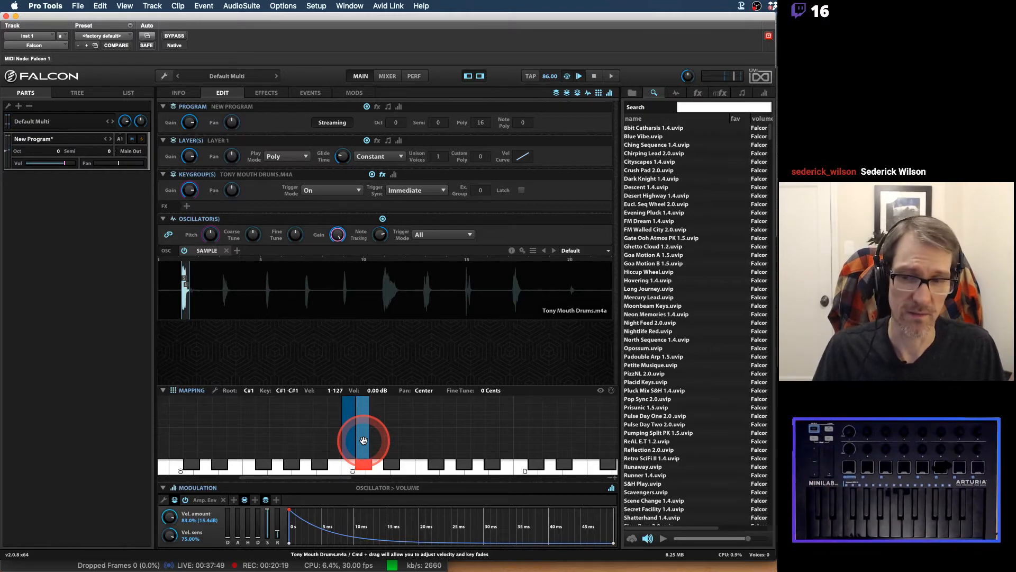
click(186, 287)
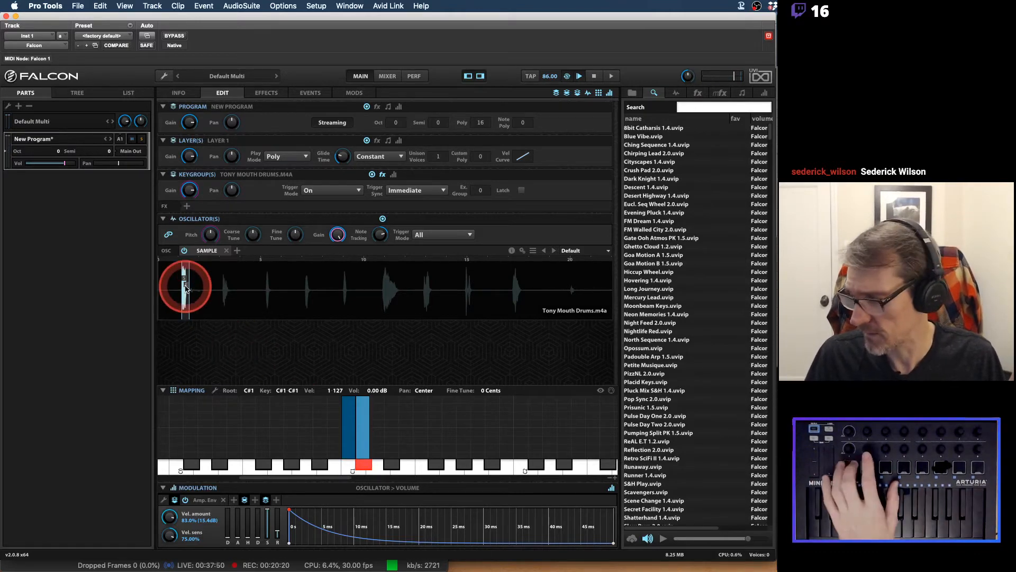
mouse_move(186, 287)
mouse_down()
mouse_move(227, 288)
mouse_move(234, 298)
mouse_move(181, 281)
mouse_move(225, 303)
mouse_up()
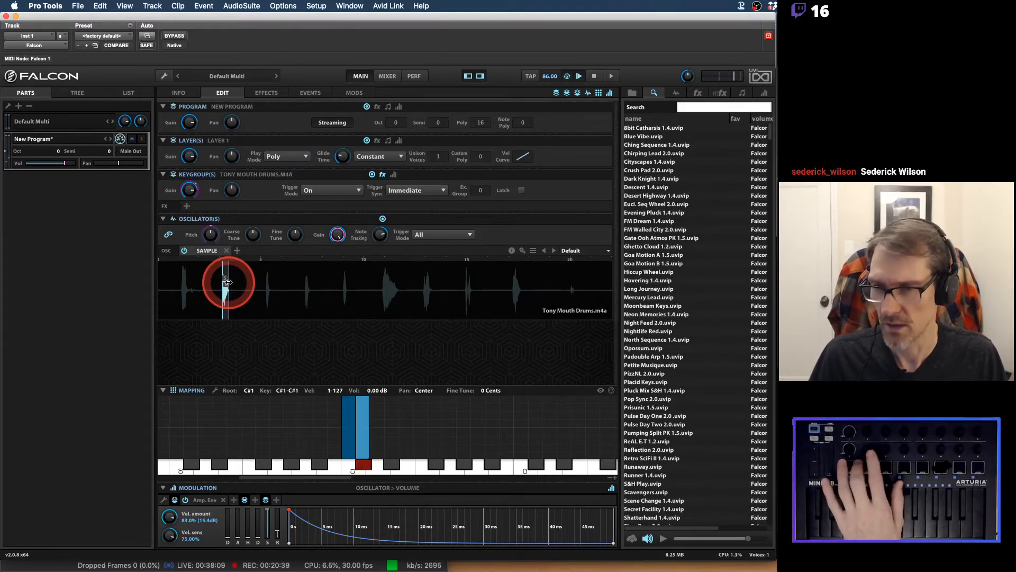
Duplicate the C#1 keygroup, place the copy on D1 and shift its sample start and end markers to the third drum hit.
right_click(361, 434)
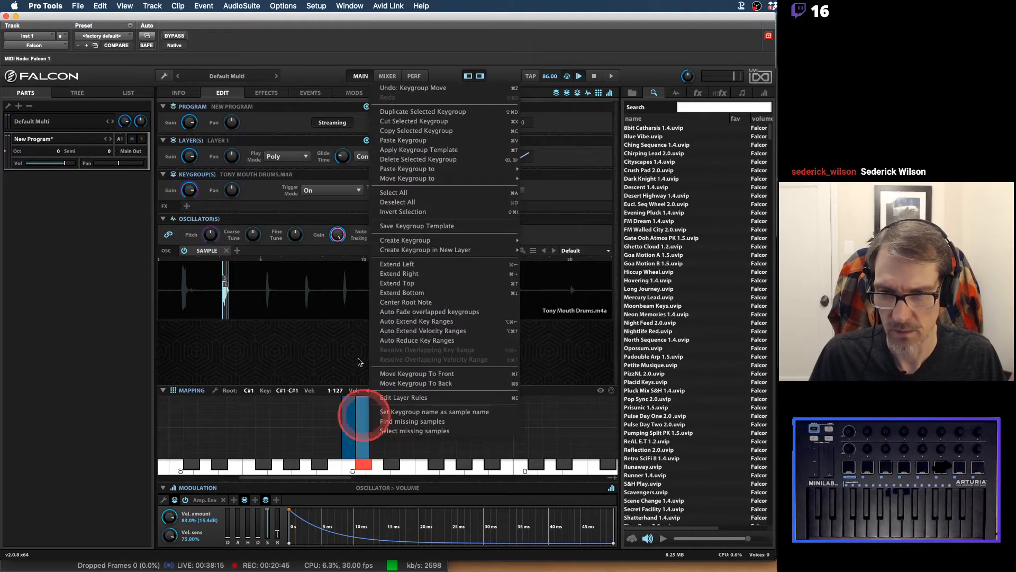
click(419, 111)
click(373, 440)
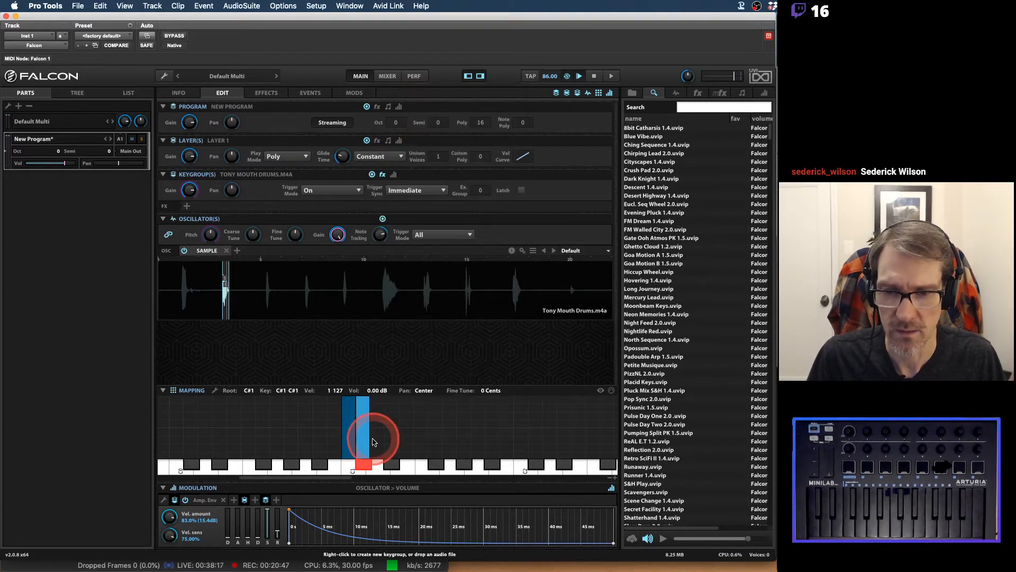
mouse_move(374, 441)
mouse_down()
mouse_move(361, 441)
mouse_move(376, 442)
mouse_up()
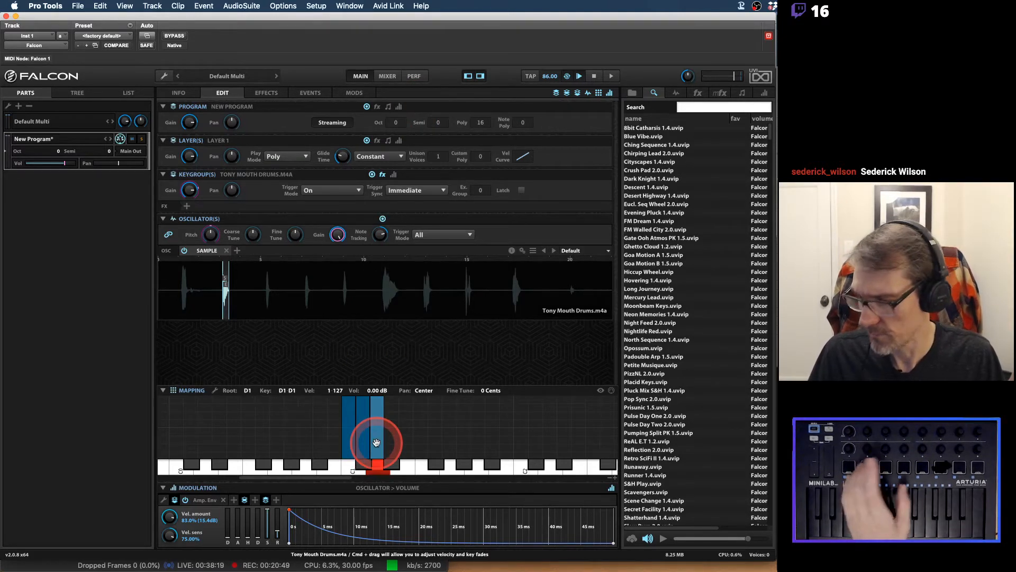
mouse_move(226, 288)
mouse_down()
mouse_move(266, 296)
mouse_move(227, 275)
mouse_move(266, 293)
mouse_move(283, 288)
mouse_move(267, 282)
mouse_up()
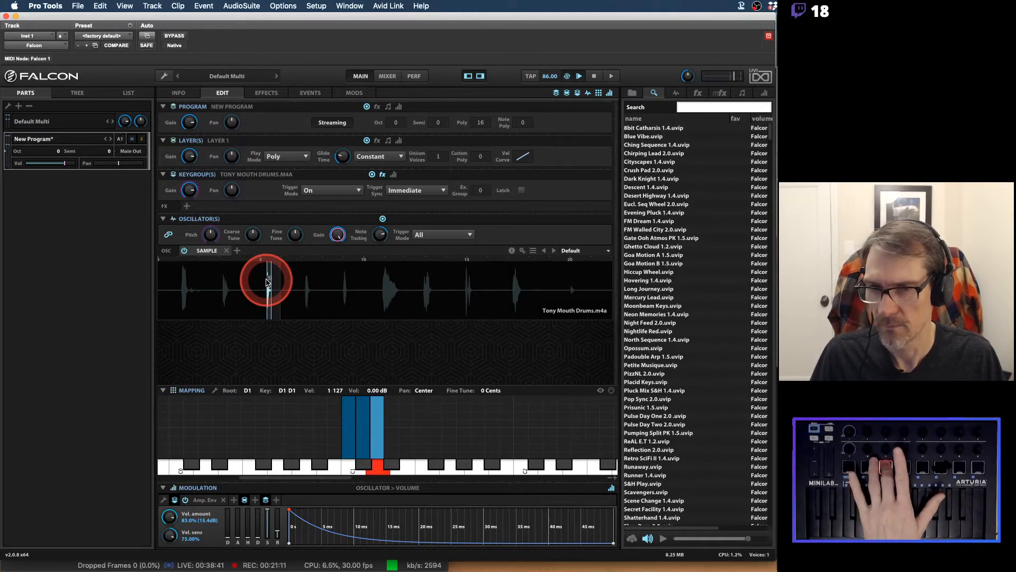
Duplicate the D1 keygroup, set the copy's sample region around the fourth drum hit and move it to D#1.
right_click(370, 426)
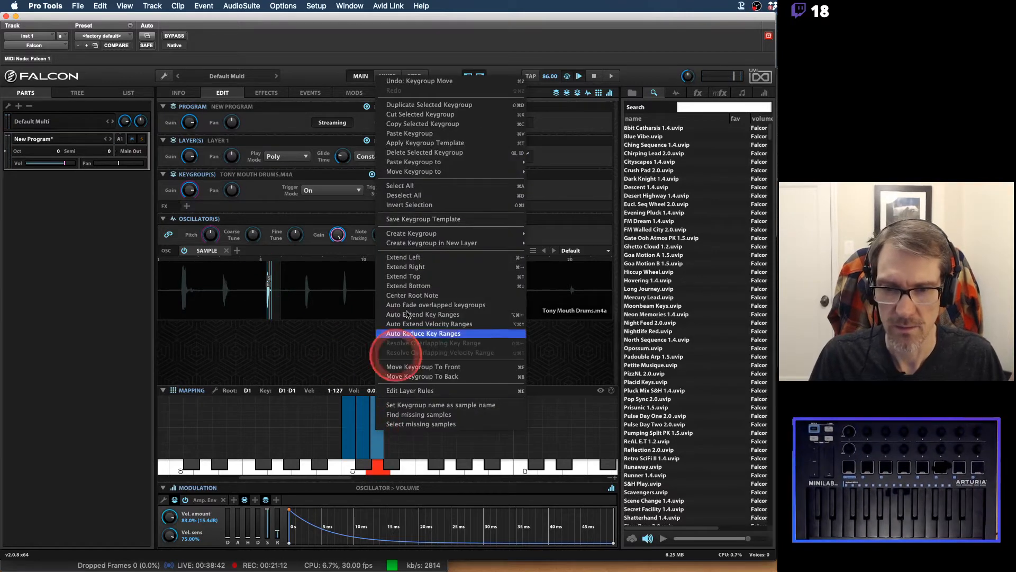
click(418, 105)
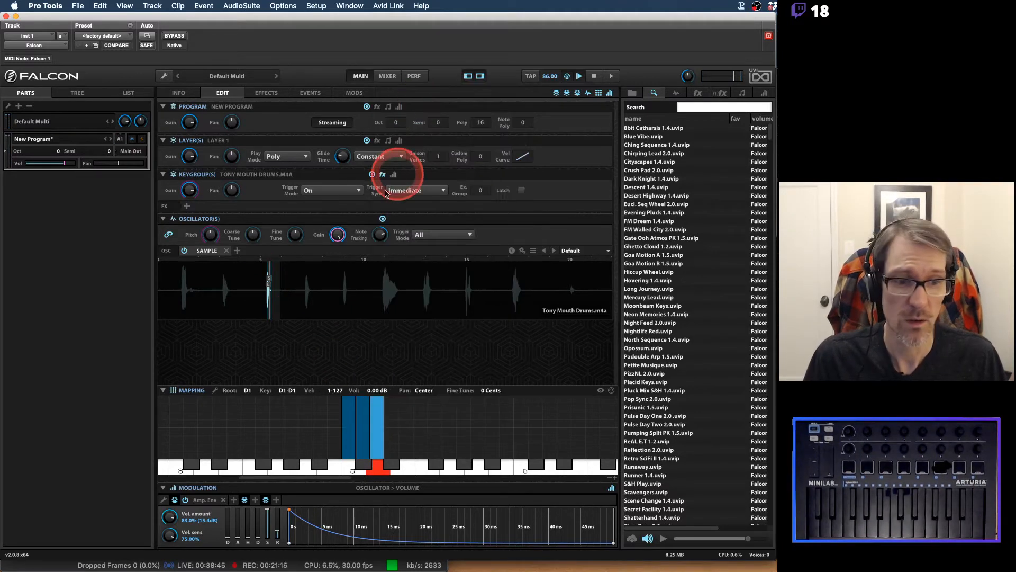
mouse_move(268, 293)
mouse_down()
mouse_move(290, 284)
mouse_move(310, 296)
mouse_move(265, 281)
mouse_move(306, 285)
mouse_move(306, 296)
mouse_up()
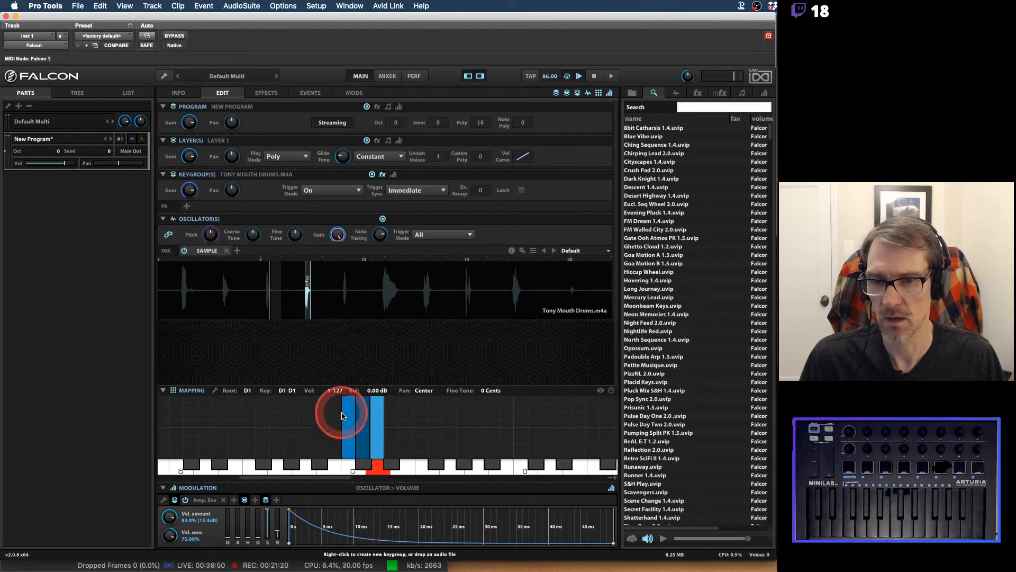
mouse_move(375, 426)
mouse_down()
mouse_move(398, 424)
mouse_move(376, 426)
mouse_move(392, 429)
mouse_up()
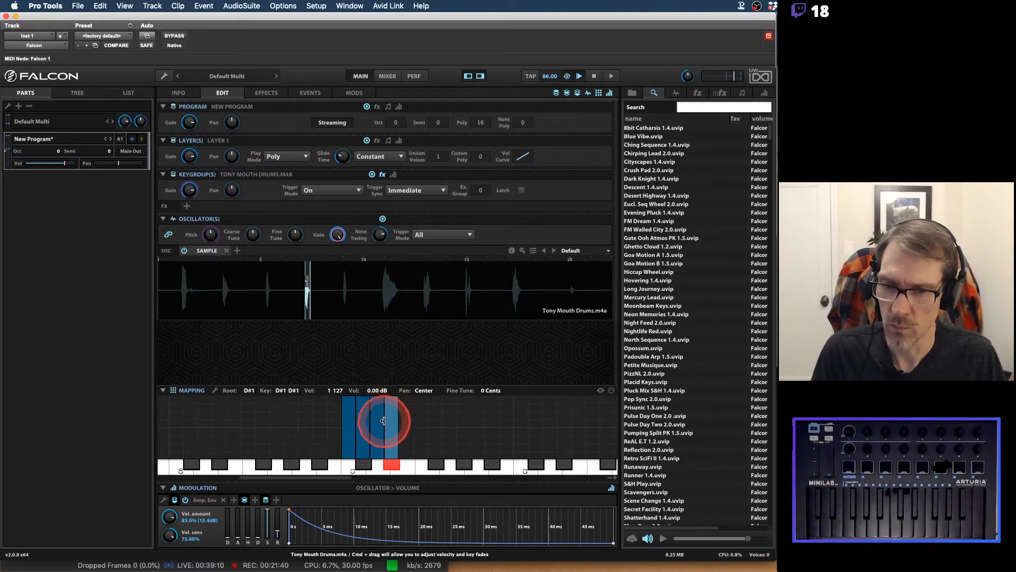
Duplicate the D#1 keygroup onto E1 and fit its sample start and end markers tightly around the fifth drum hit.
right_click(392, 429)
click(460, 99)
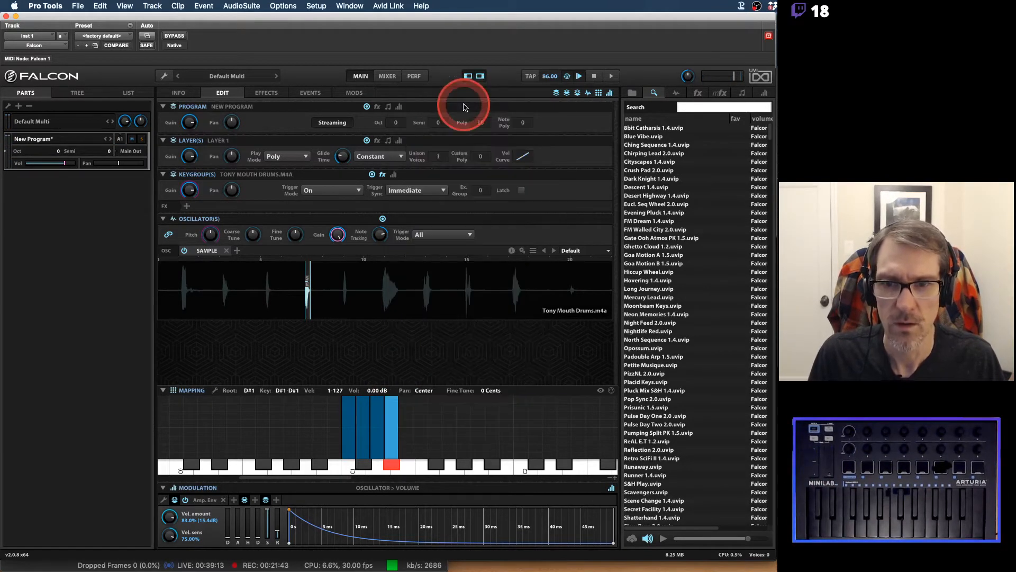
drag(392, 448, 406, 448)
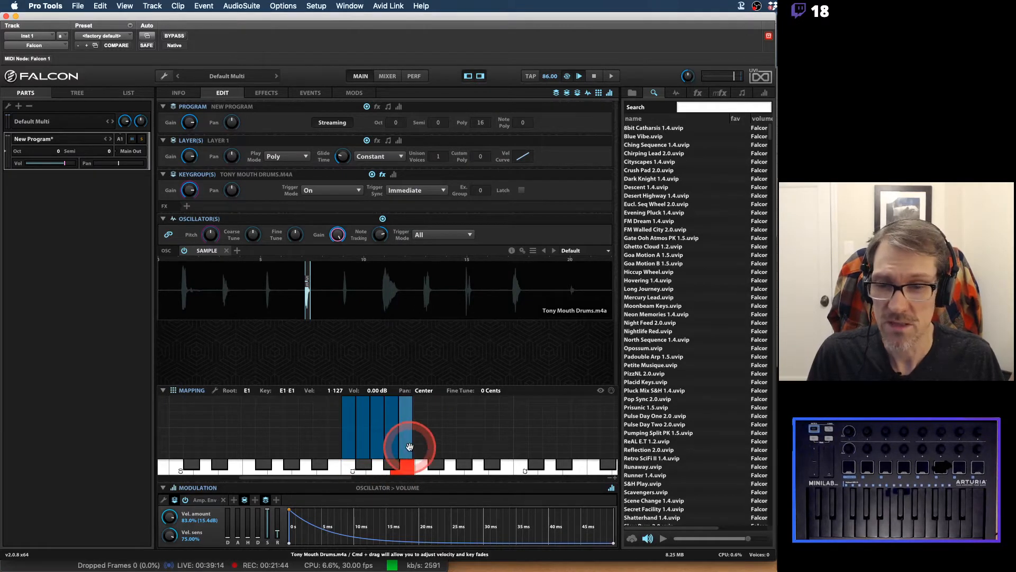
mouse_move(310, 287)
mouse_down()
mouse_move(344, 288)
mouse_move(344, 298)
mouse_move(313, 277)
mouse_move(345, 299)
mouse_up()
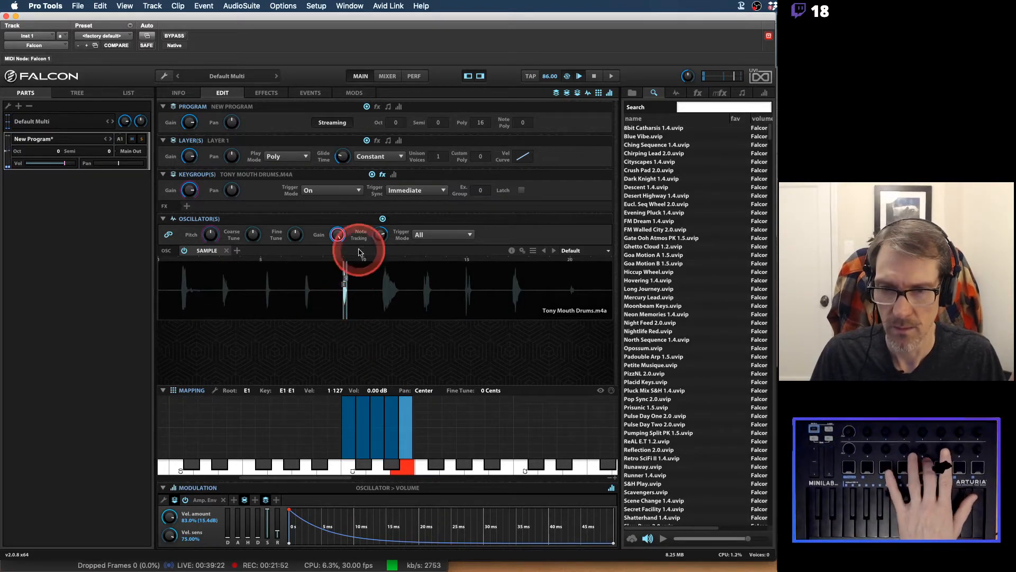
drag(347, 285, 345, 281)
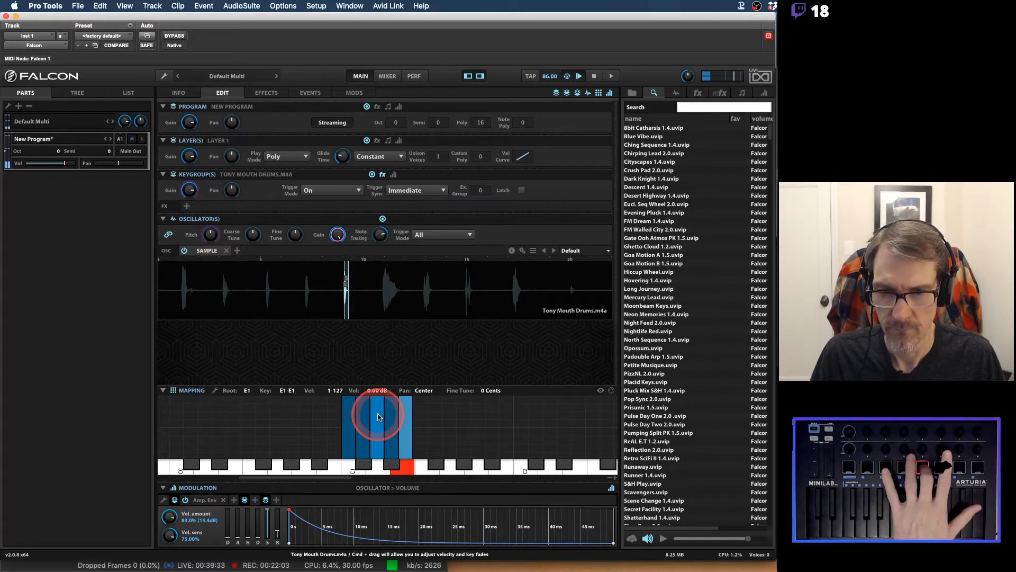
Duplicate the E1 keygroup onto F1 and move its sample start and end markers to the large sixth drum hit.
right_click(410, 431)
click(466, 108)
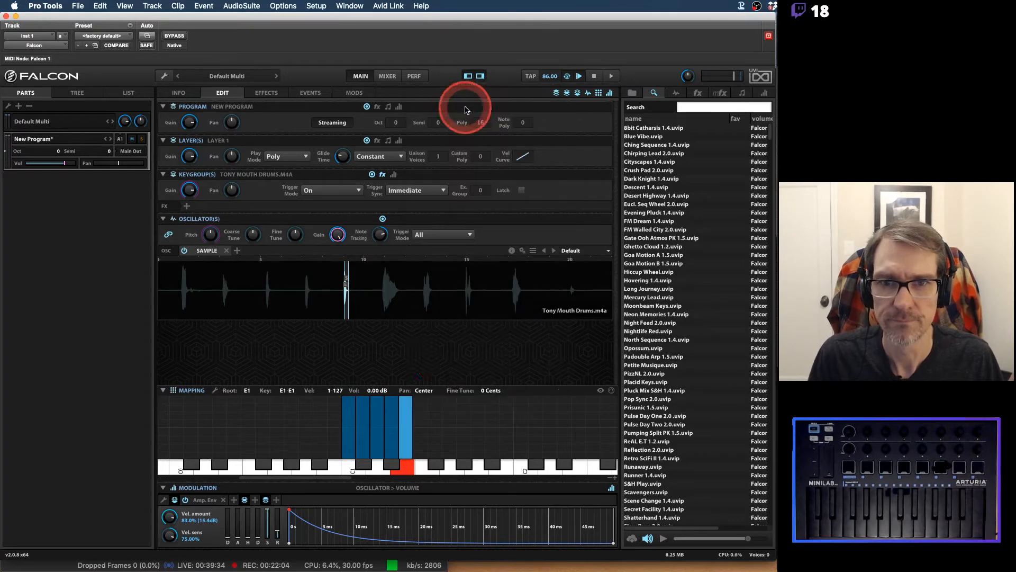
drag(401, 444, 420, 446)
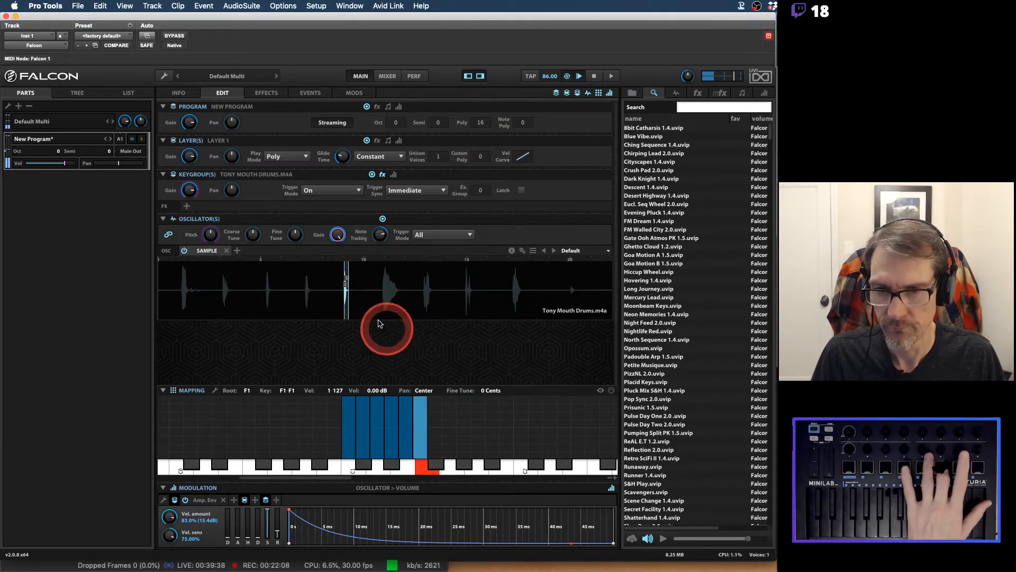
mouse_move(343, 293)
mouse_down()
mouse_move(339, 284)
mouse_move(404, 291)
mouse_move(378, 287)
mouse_move(385, 294)
mouse_up()
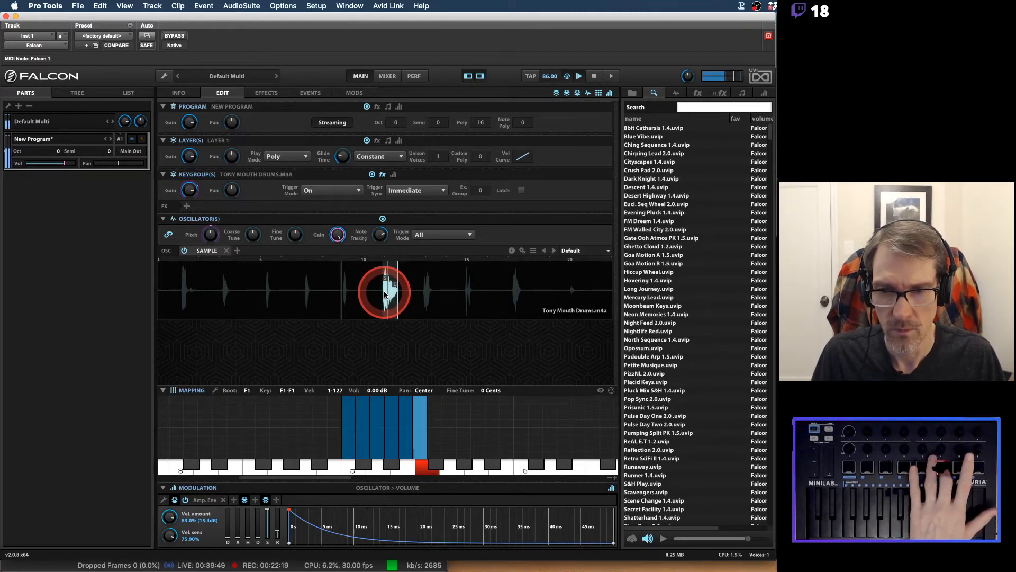
drag(382, 278, 388, 283)
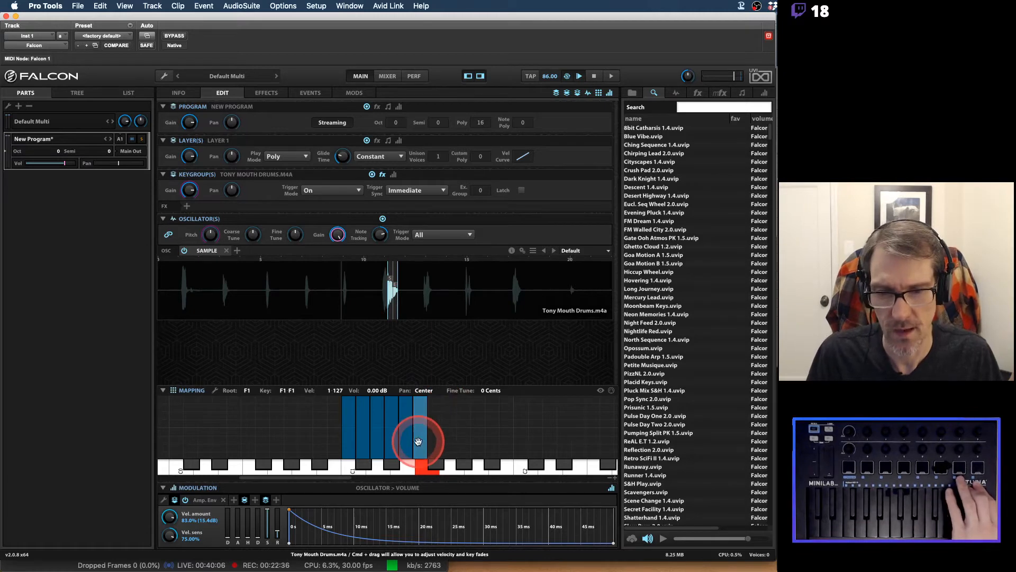
Duplicate the F1 keygroup onto F#1 and trim its sample region to the small last drum hit near 20 seconds.
right_click(437, 431)
click(444, 115)
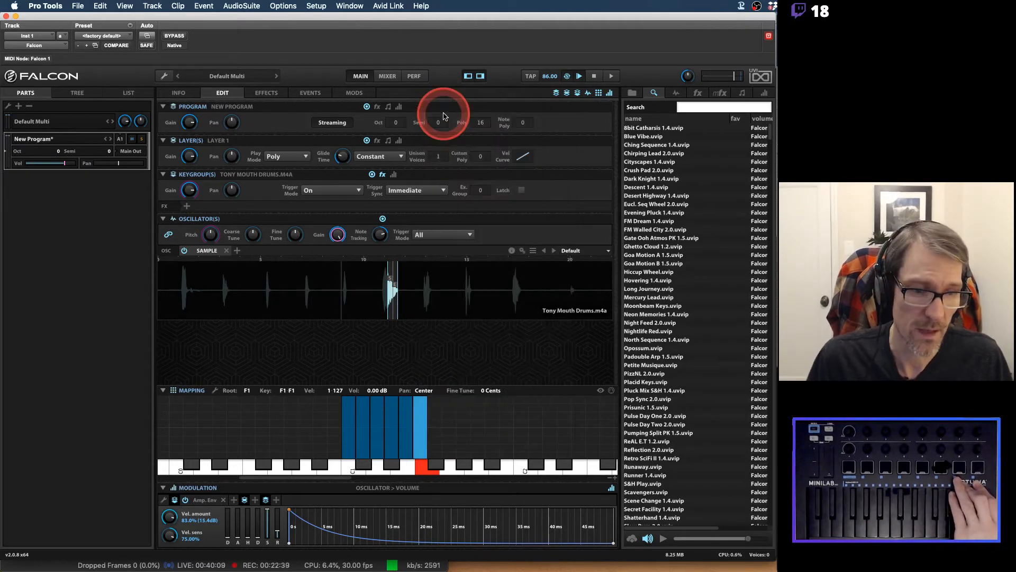
drag(420, 442, 434, 444)
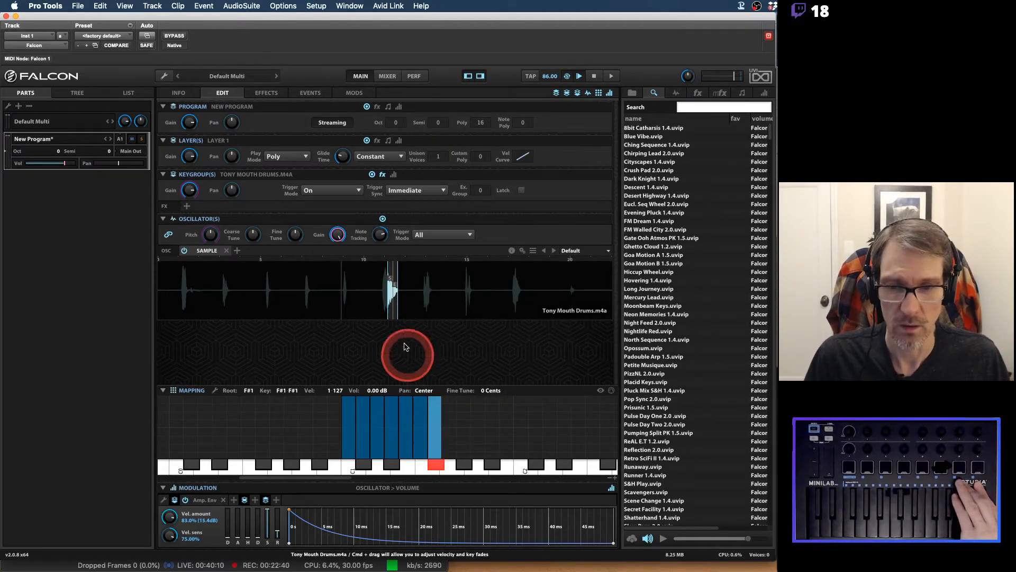
drag(396, 285, 582, 294)
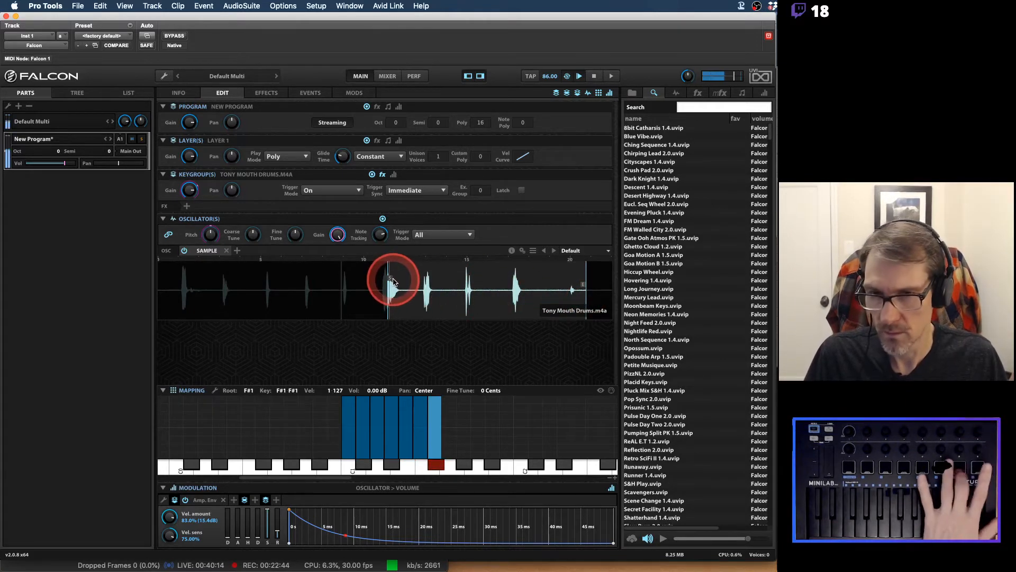
mouse_move(393, 282)
mouse_down()
mouse_move(574, 281)
mouse_move(582, 286)
mouse_move(569, 288)
mouse_move(587, 288)
mouse_move(574, 295)
mouse_up()
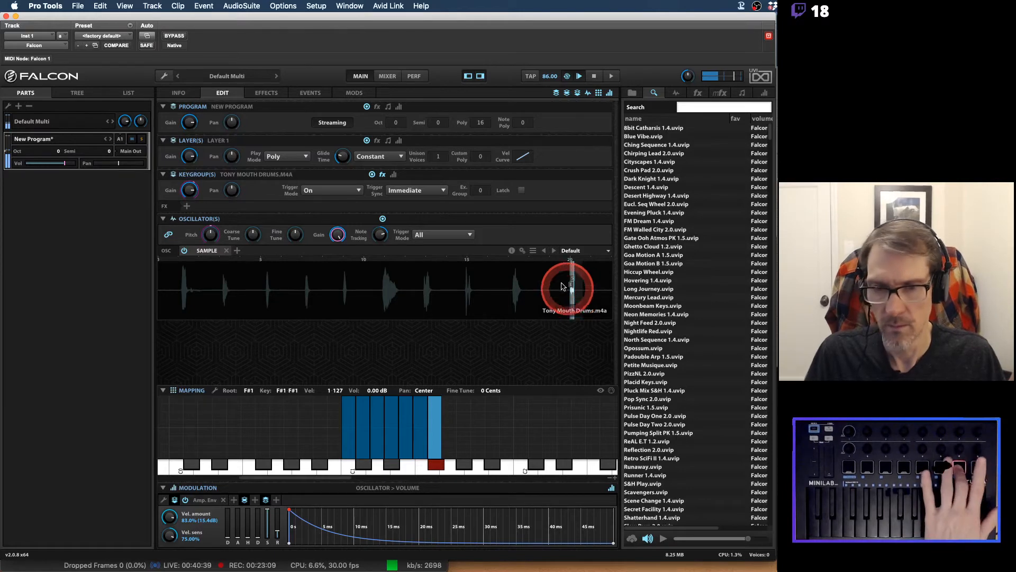
Duplicate the F#1 keygroup onto G1 and set its sample start and end markers around the seventh drum hit near 13 seconds.
right_click(435, 444)
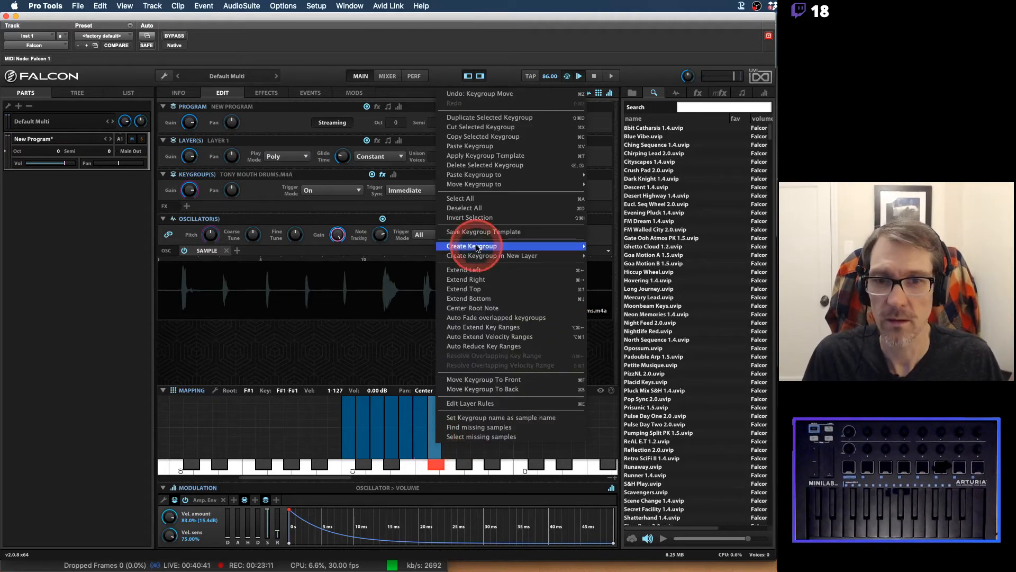
click(477, 117)
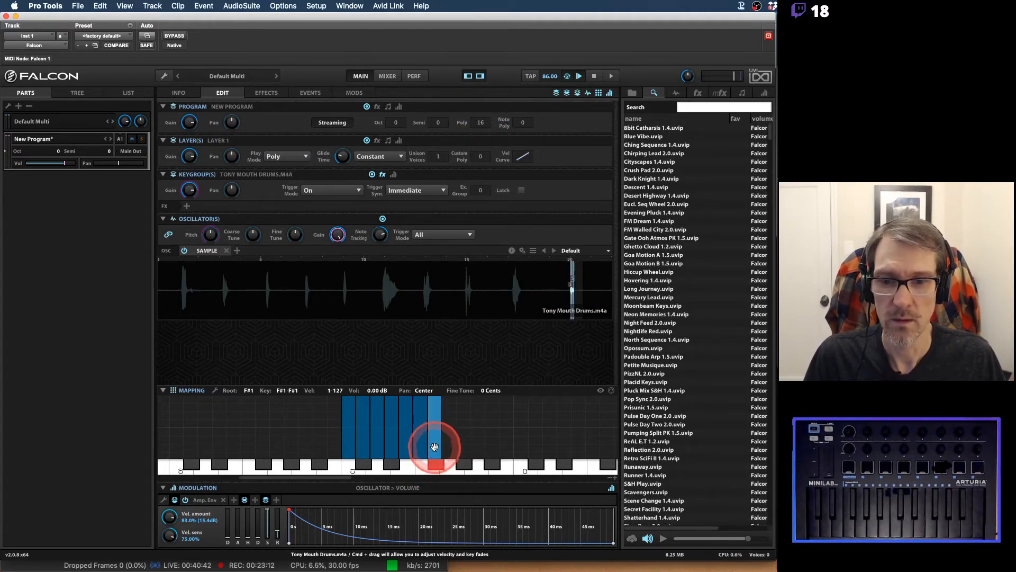
drag(433, 440, 449, 442)
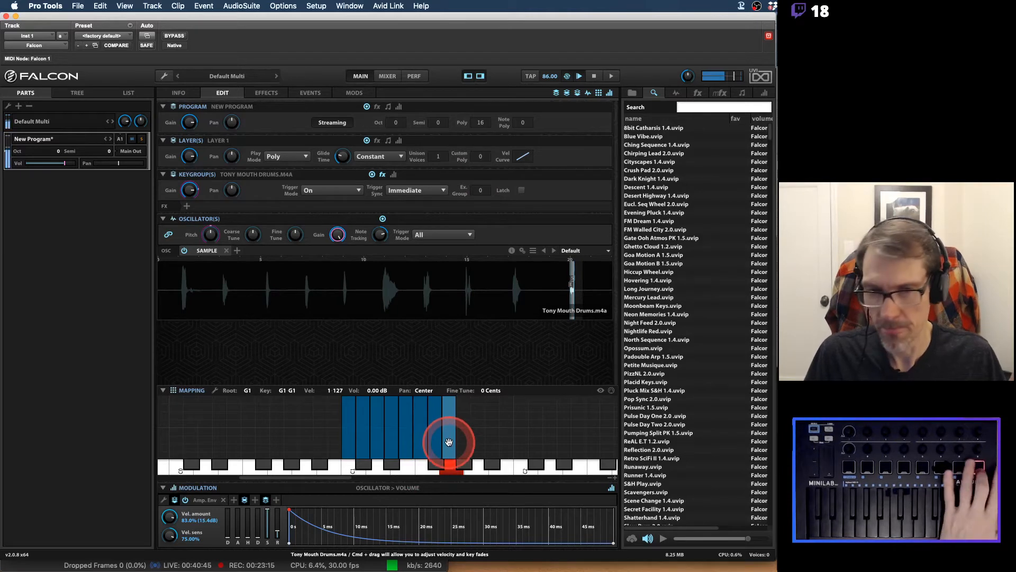
drag(570, 288, 430, 287)
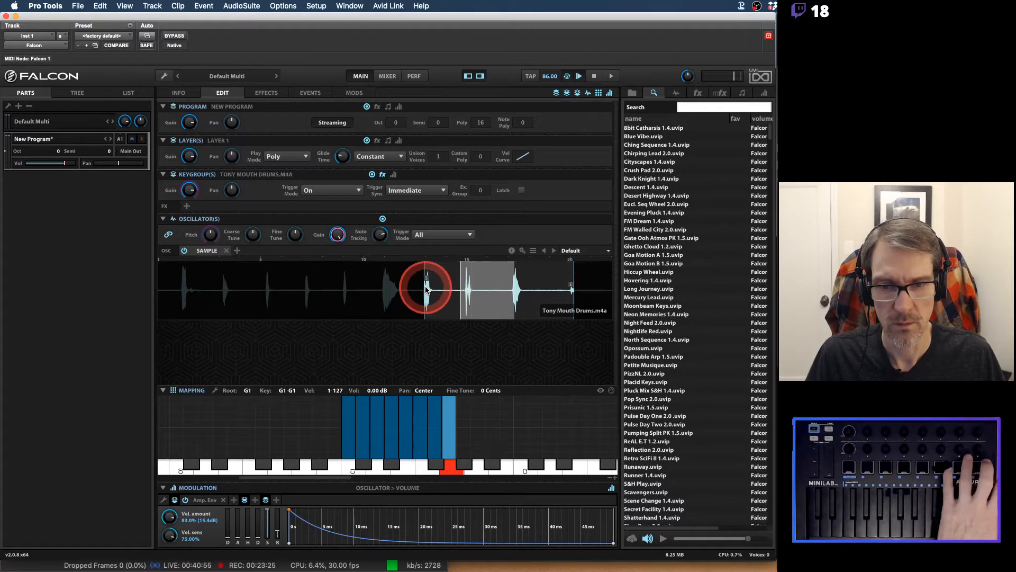
mouse_move(570, 285)
mouse_down()
mouse_move(419, 291)
mouse_move(429, 299)
mouse_move(430, 290)
mouse_up()
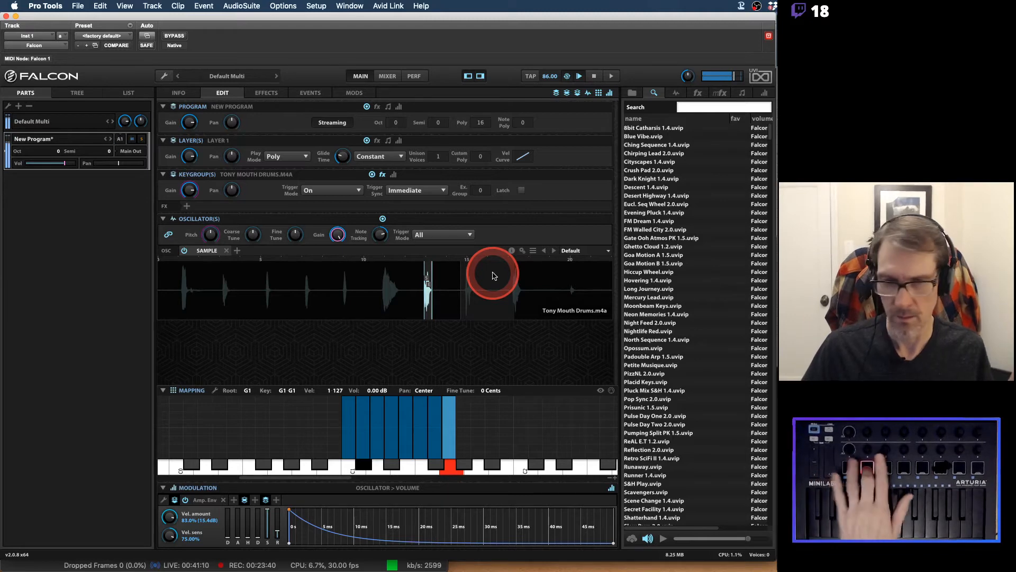
Shift the keygroups down one key, move the first-hit keygroup from C1 to G1, and trim its sample region to the hit near 15 seconds.
click(350, 439)
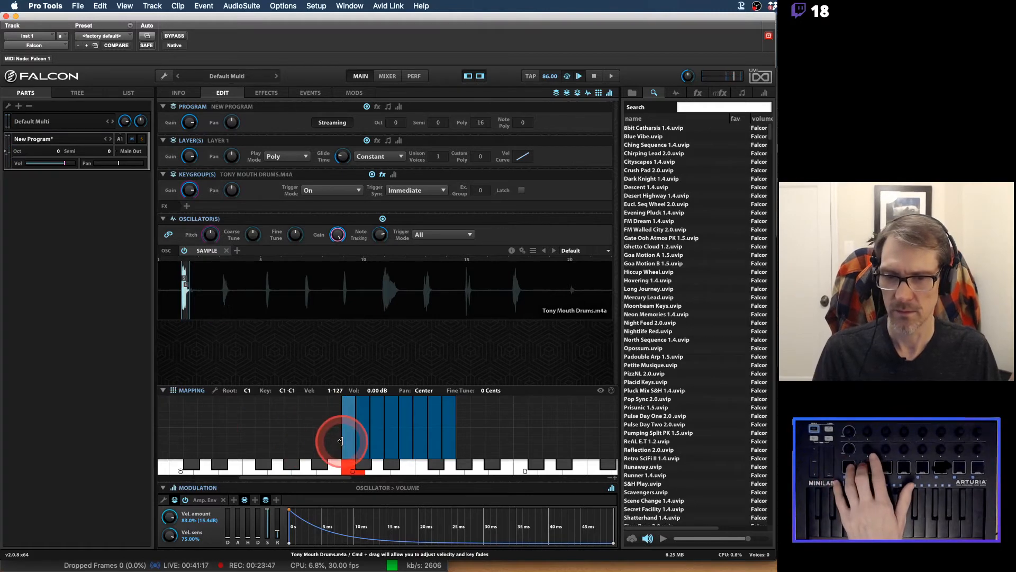
drag(347, 431, 290, 440)
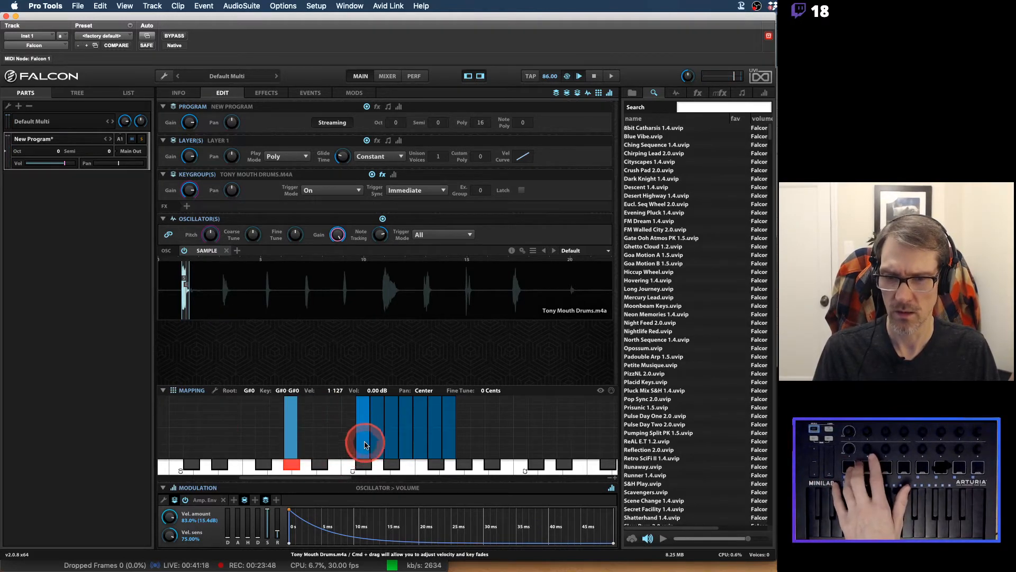
mouse_move(365, 444)
mouse_down()
mouse_move(348, 442)
mouse_move(382, 445)
mouse_move(364, 442)
mouse_up()
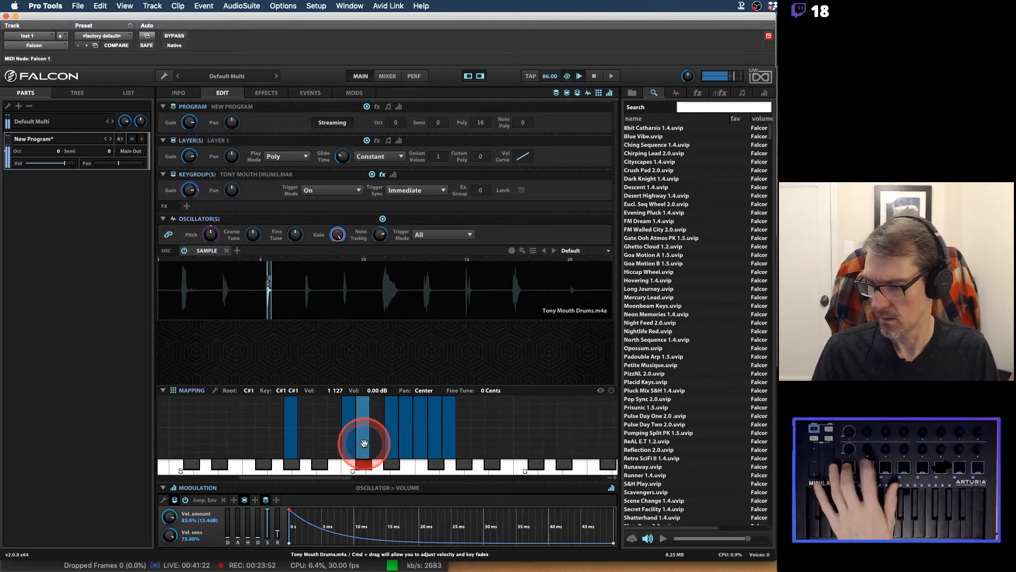
drag(364, 442, 441, 441)
mouse_move(291, 432)
mouse_down()
mouse_move(390, 431)
mouse_move(441, 445)
mouse_up()
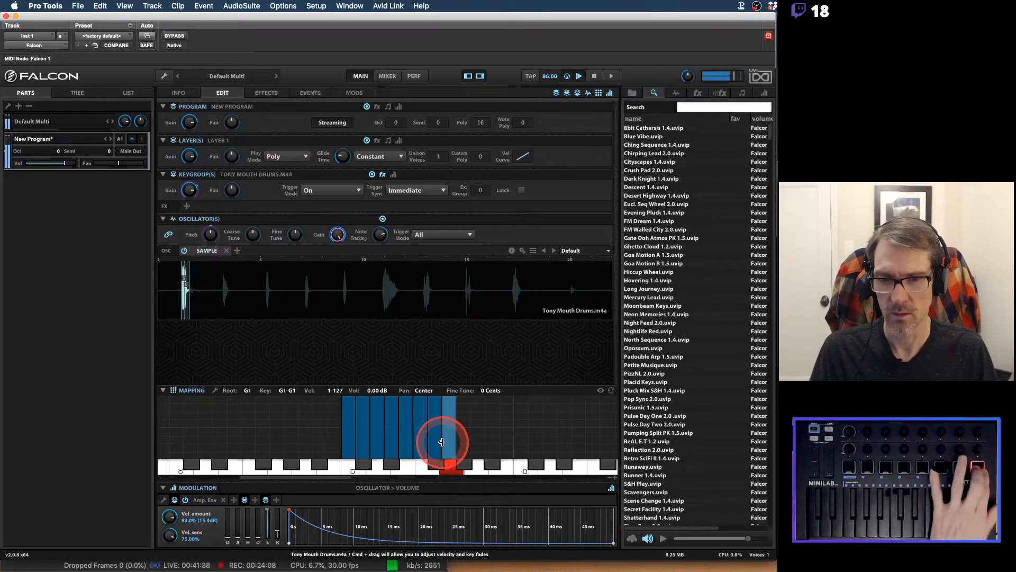
drag(181, 283, 475, 295)
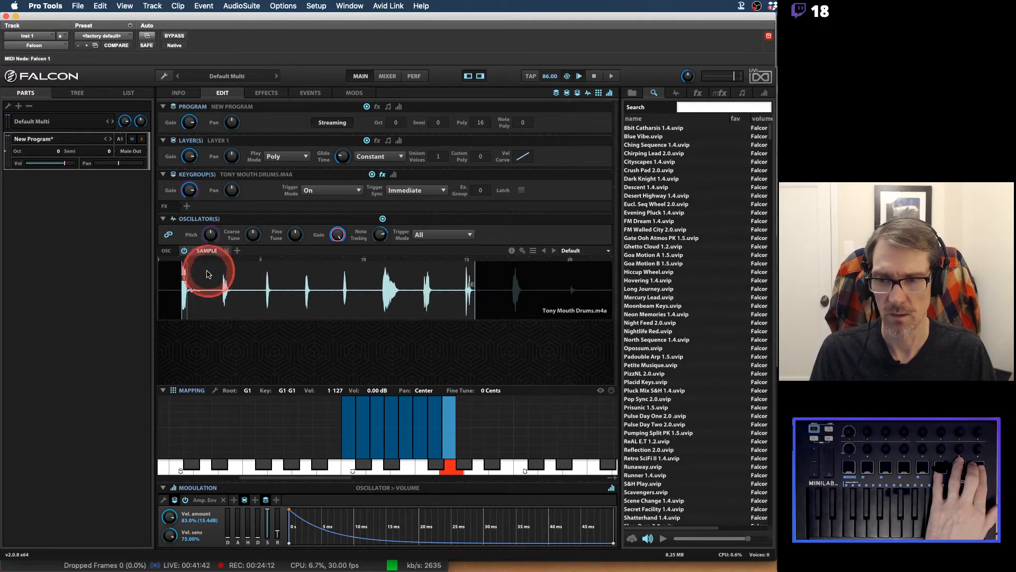
mouse_move(206, 274)
mouse_down()
mouse_move(182, 276)
mouse_move(475, 291)
mouse_move(464, 294)
mouse_up()
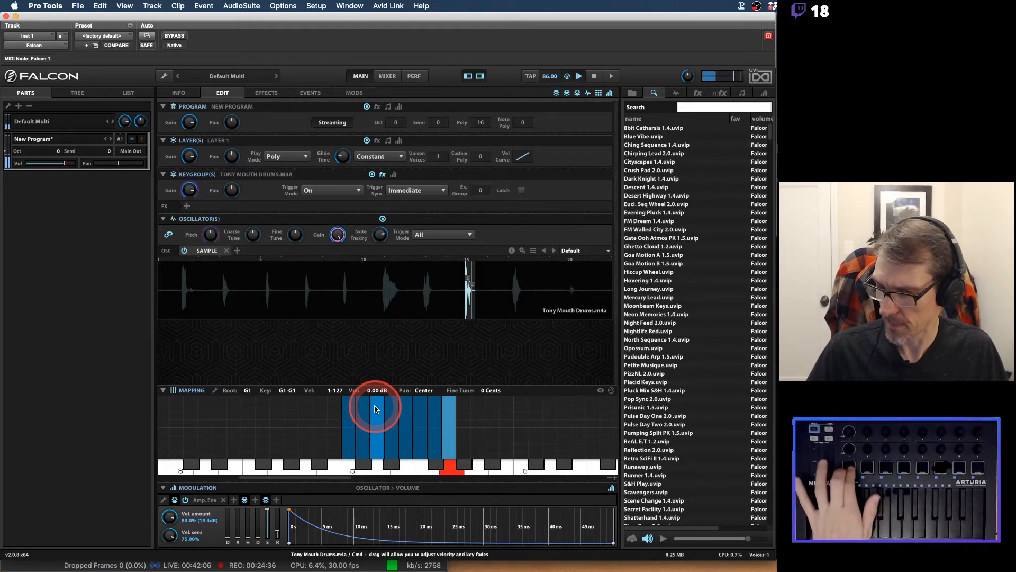
Select the C1 keygroup and crop its sample to the region around the second drum hit.
click(353, 425)
right_click(353, 423)
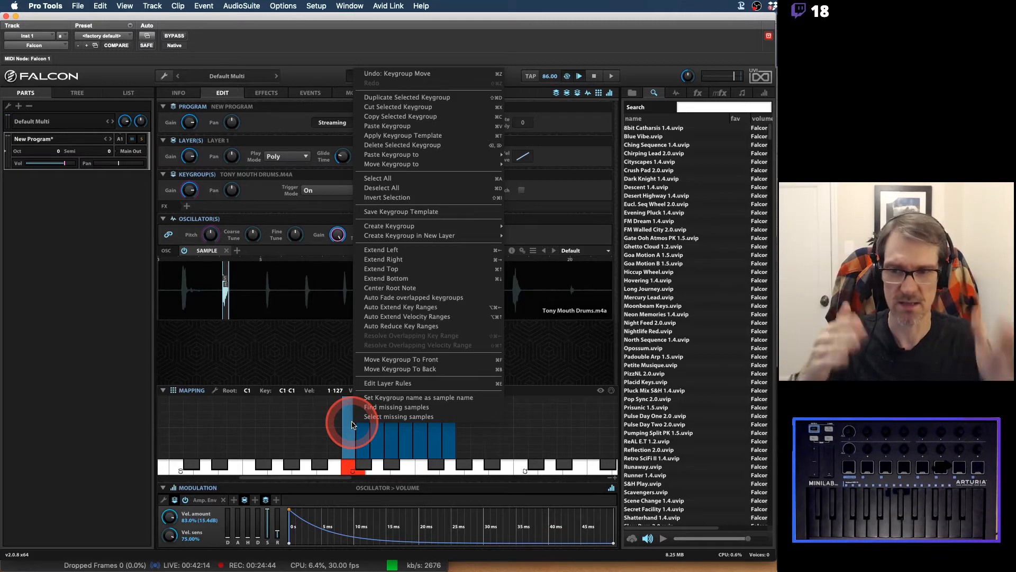
click(264, 326)
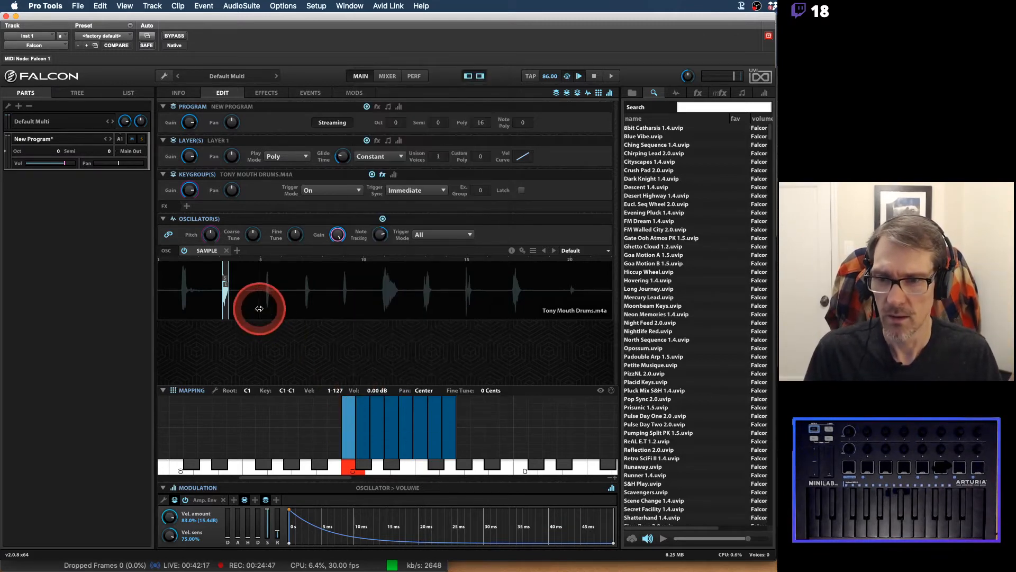
right_click(236, 308)
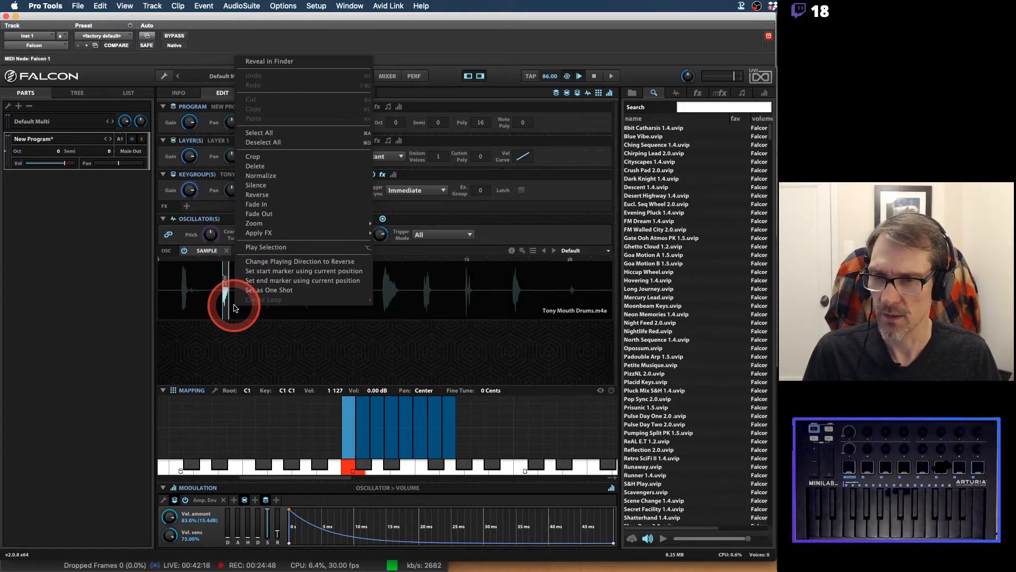
click(253, 157)
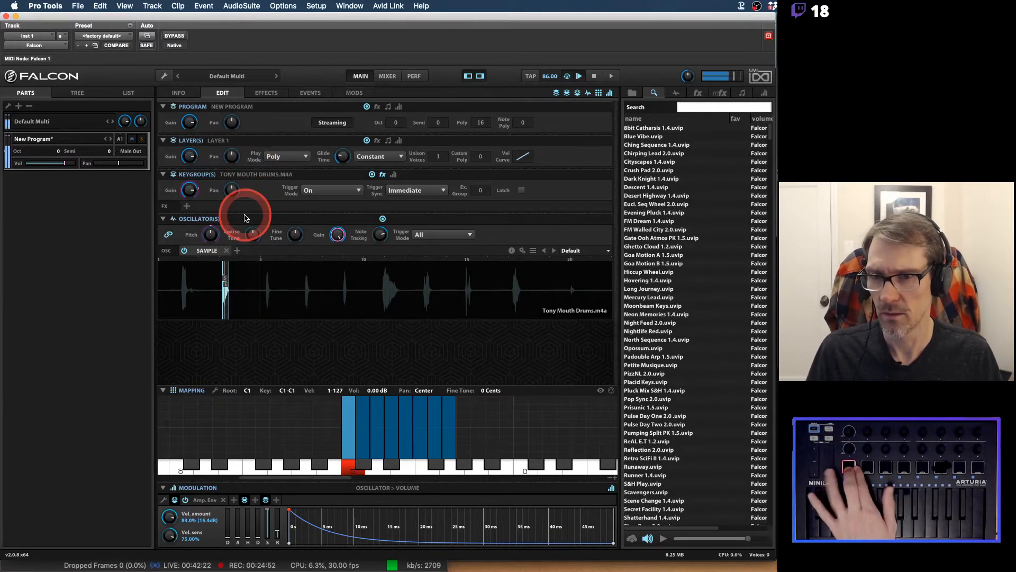
right_click(226, 302)
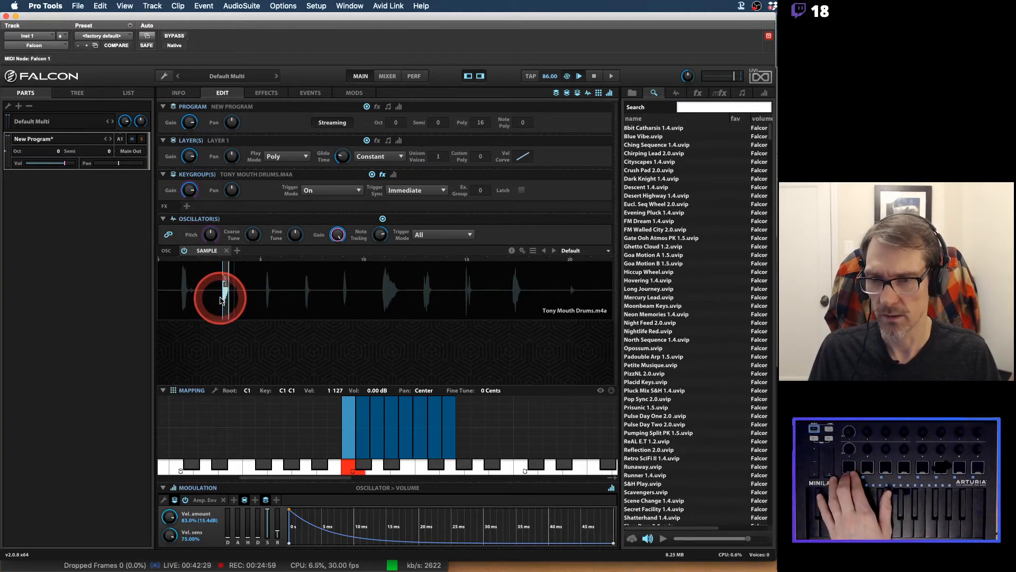
right_click(212, 286)
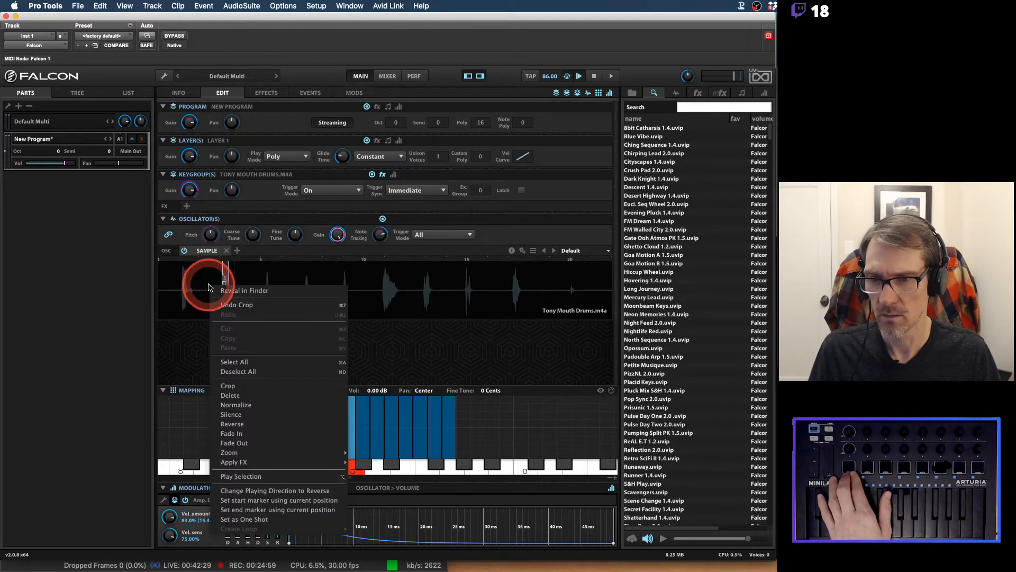
click(232, 384)
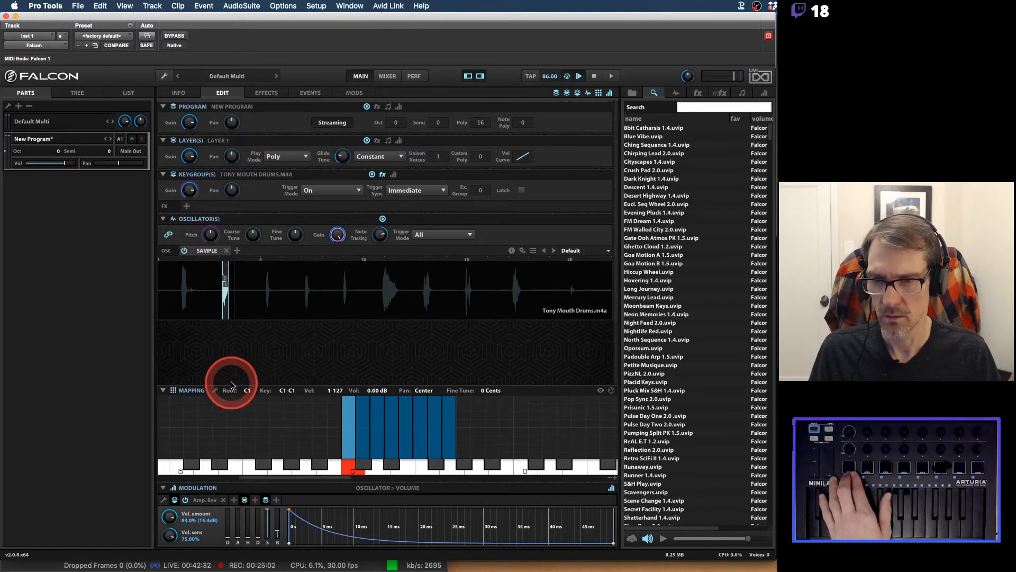
right_click(229, 293)
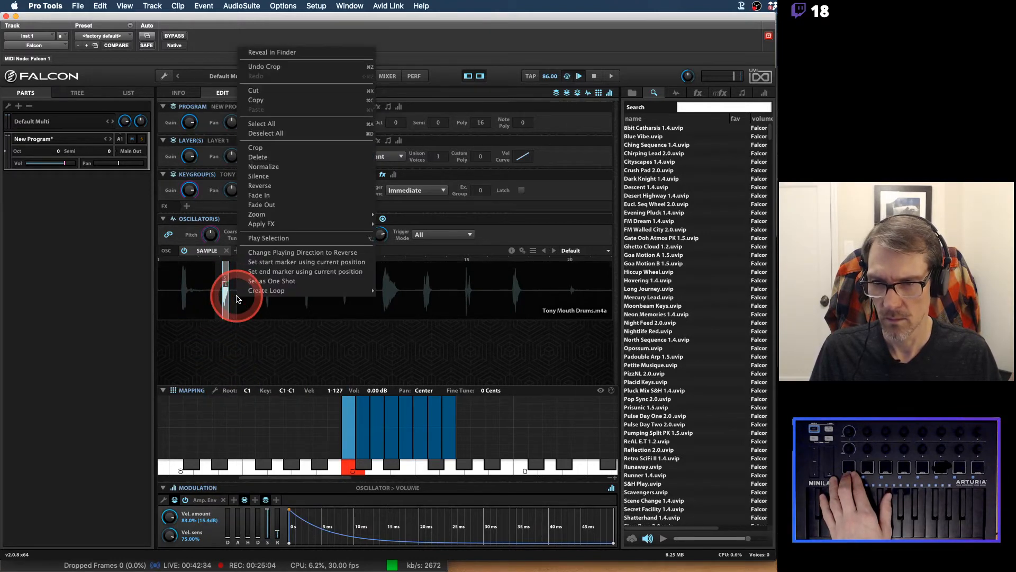
click(268, 167)
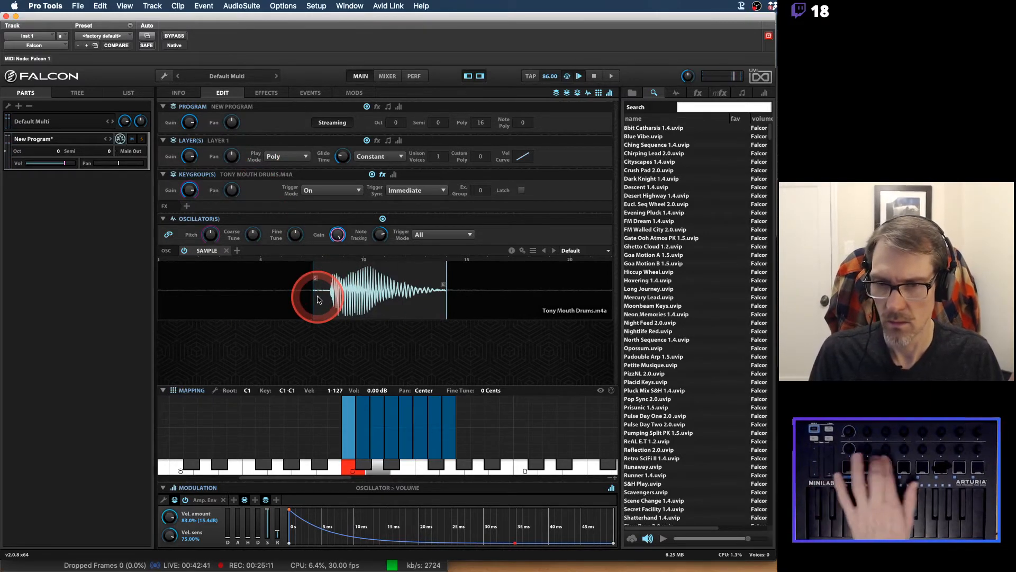
Check the sample in the C#1 keygroup and try to undo the crop.
click(363, 436)
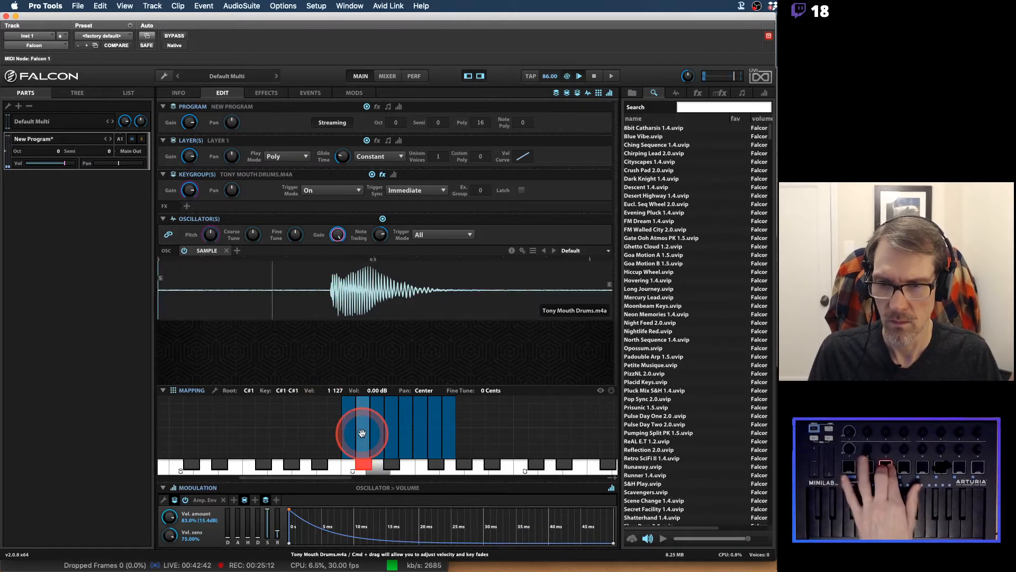
click(310, 284)
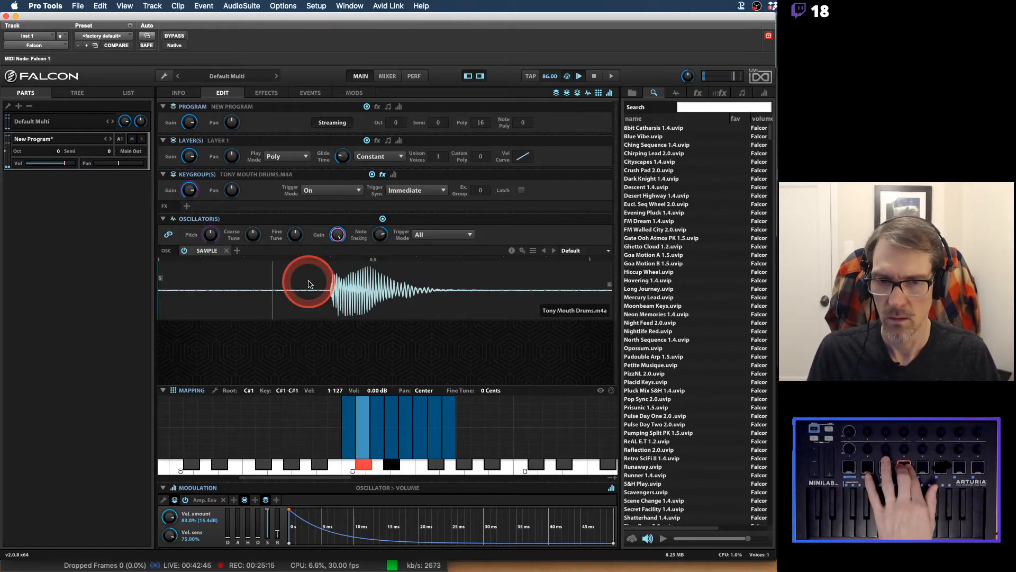
key(super+z)
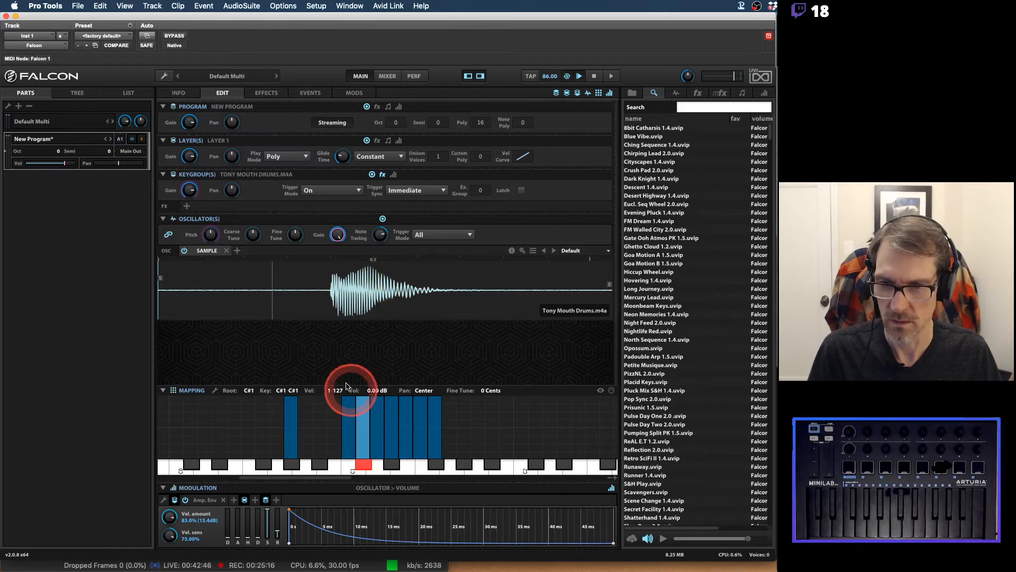
click(320, 290)
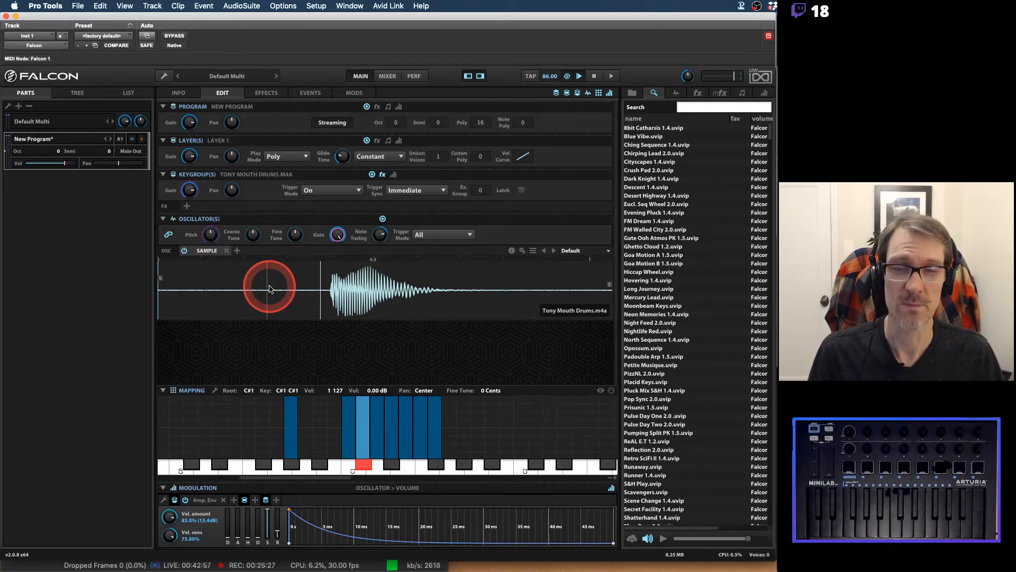
Examine the sample oscillator's save options, parameters and presets, and view the sample's file information.
click(533, 250)
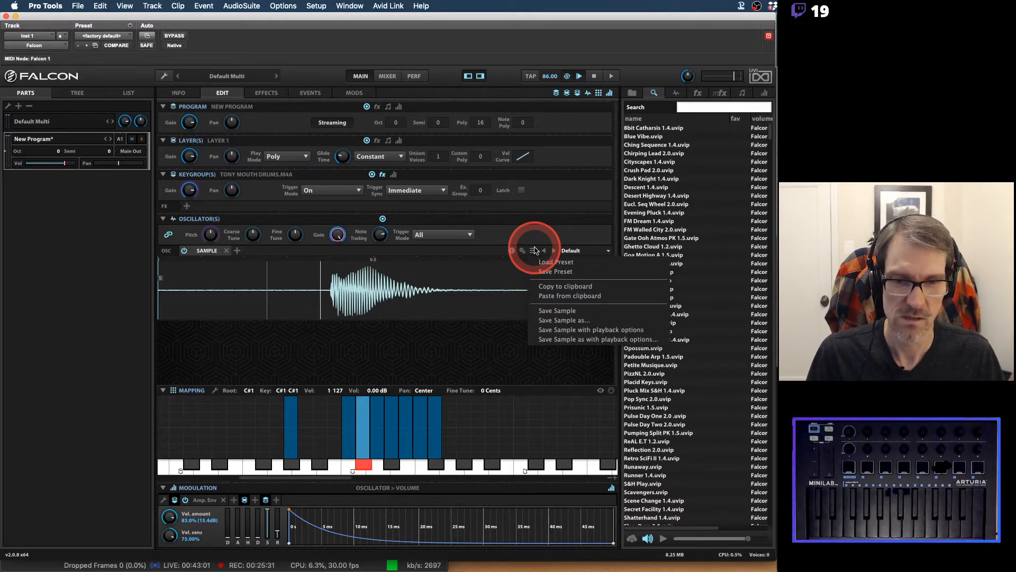
click(542, 252)
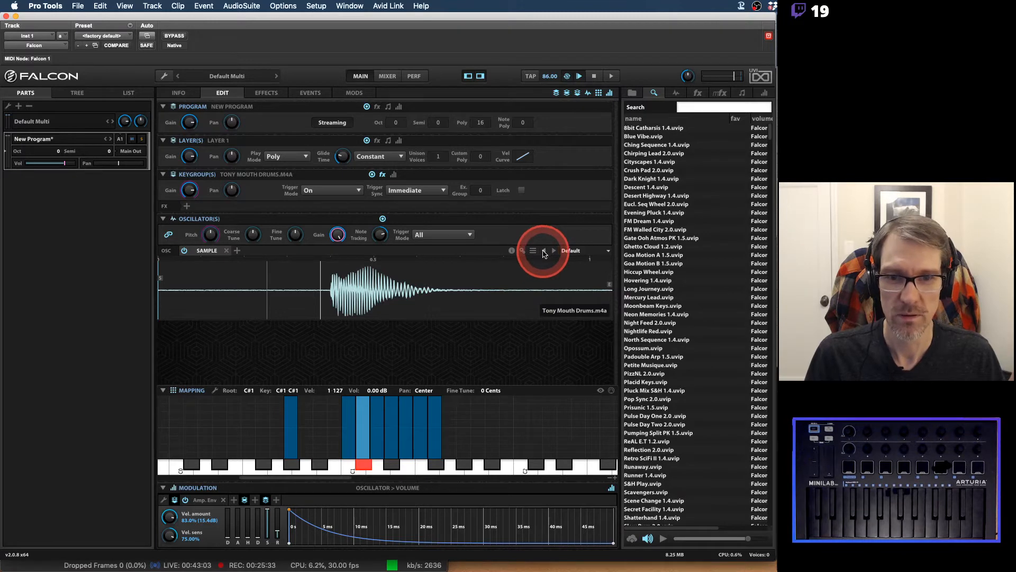
click(523, 250)
click(523, 250)
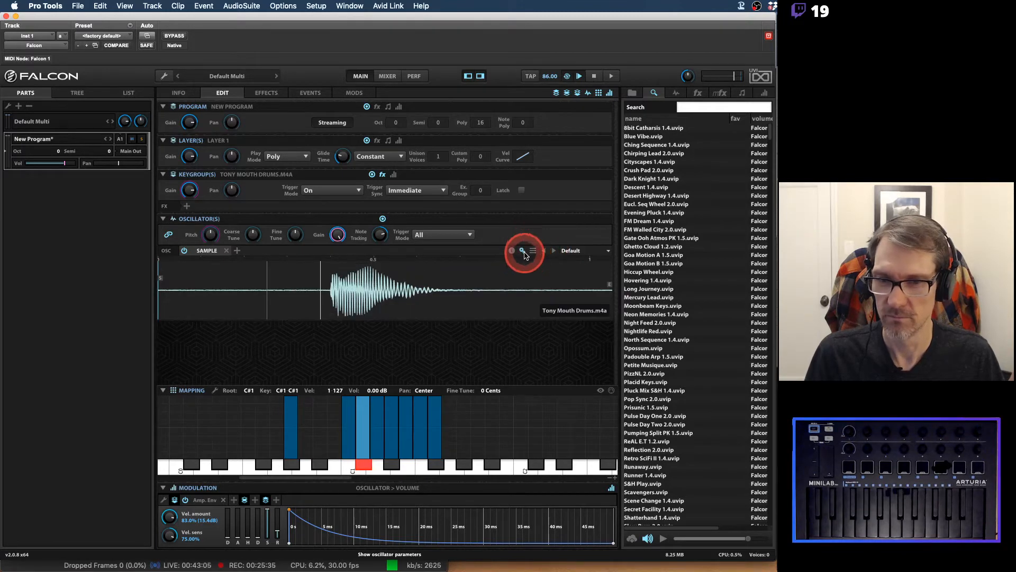
click(523, 251)
click(523, 251)
click(609, 250)
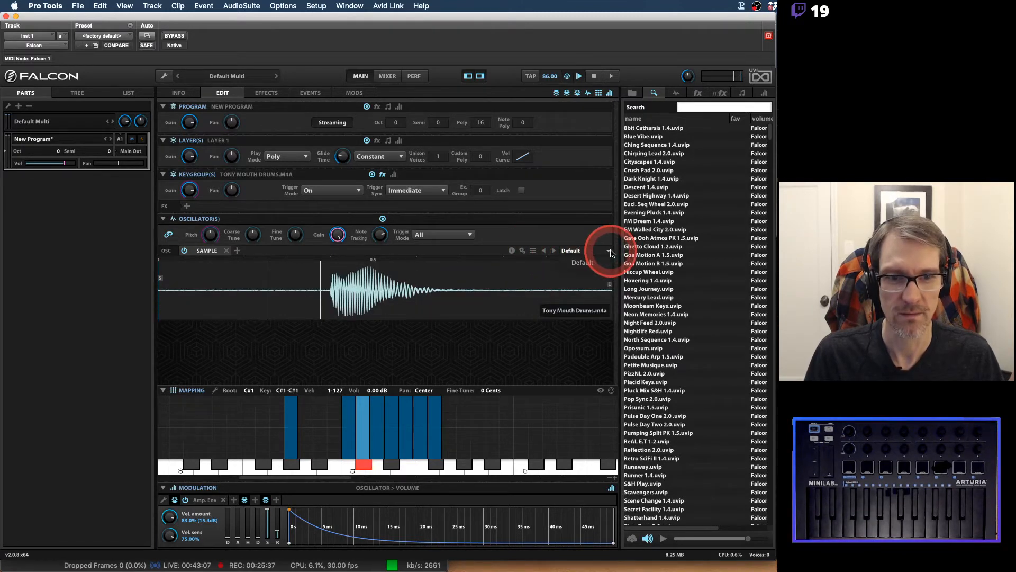
click(511, 251)
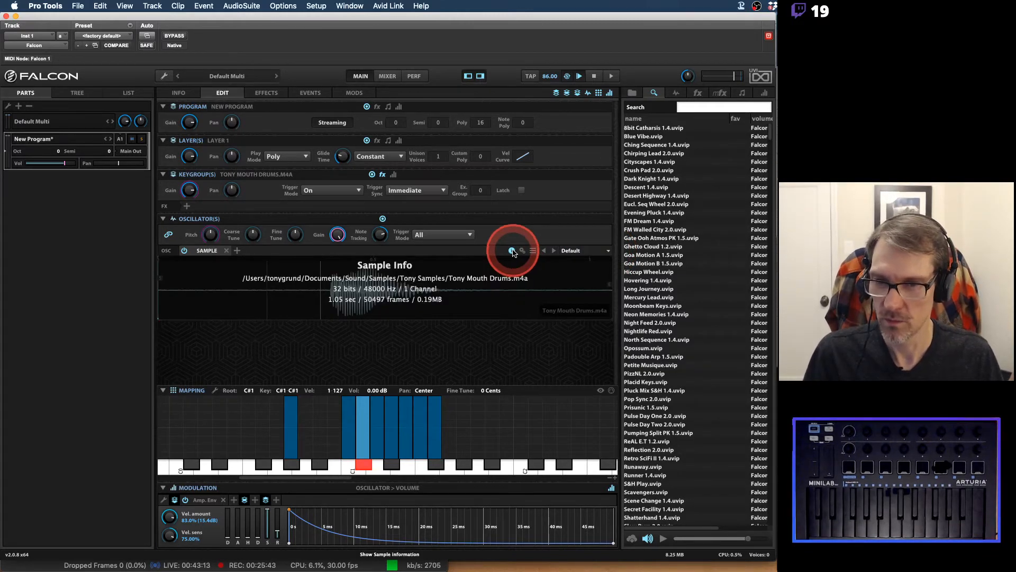
click(512, 251)
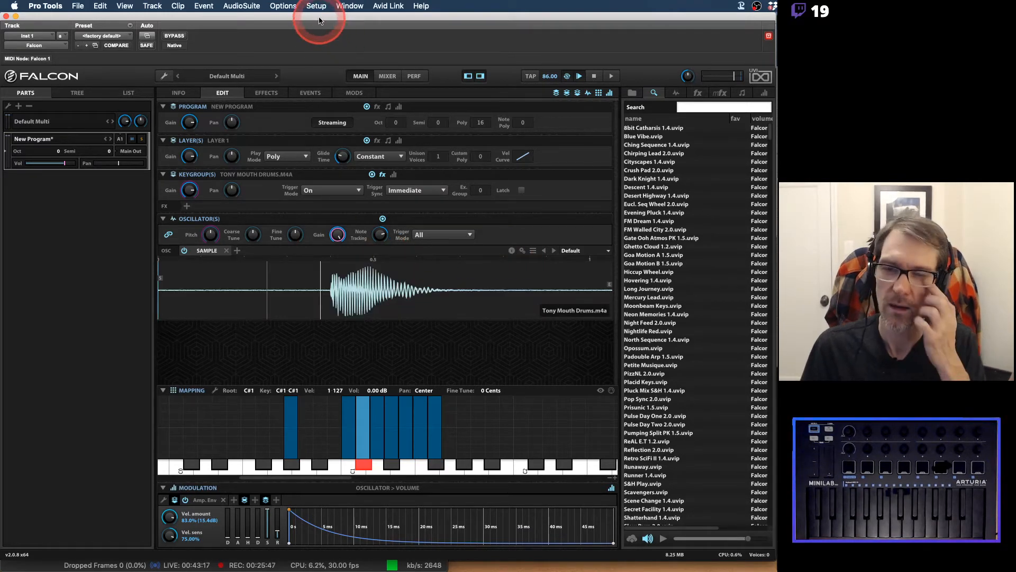
Switch to Finder and delete Tony Mouth Drums.m4a from the Tony Samples folder.
key(super+Tab)
key(super+Tab)
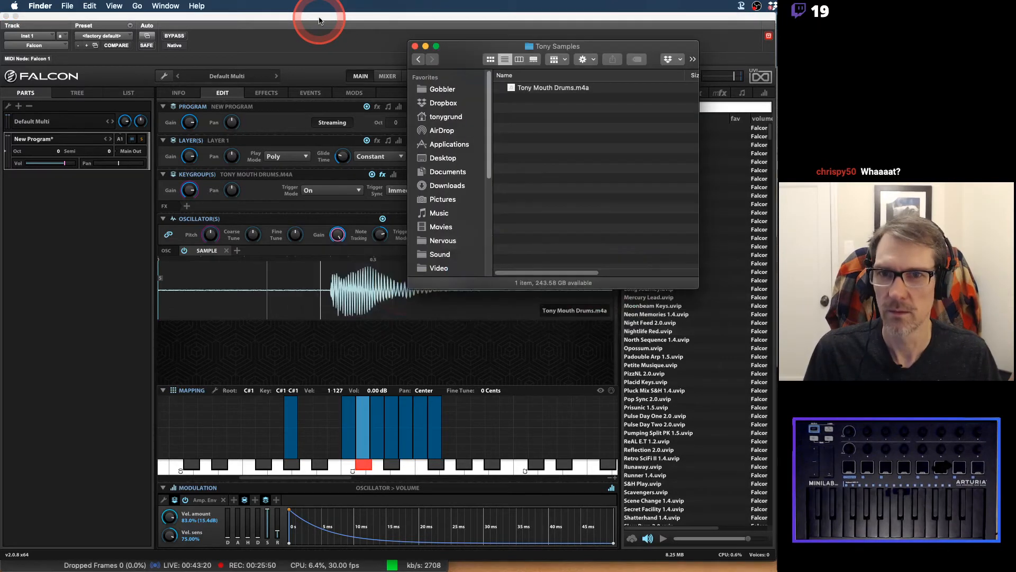
click(509, 87)
key(super+BackSpace)
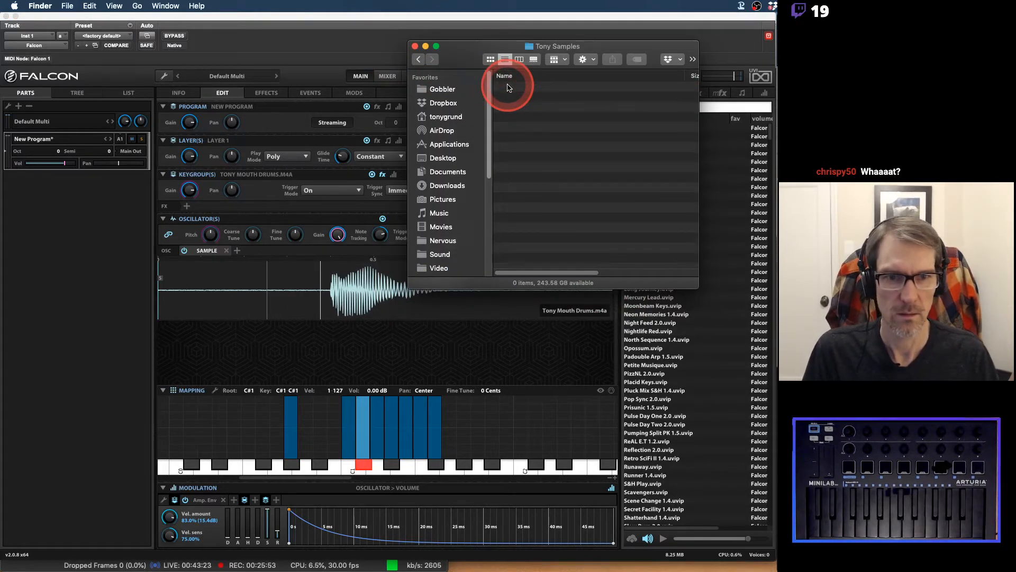
Switch from the Tony Samples folder in Finder back to the Falcon plug-in window in Pro Tools.
key(super+Tab)
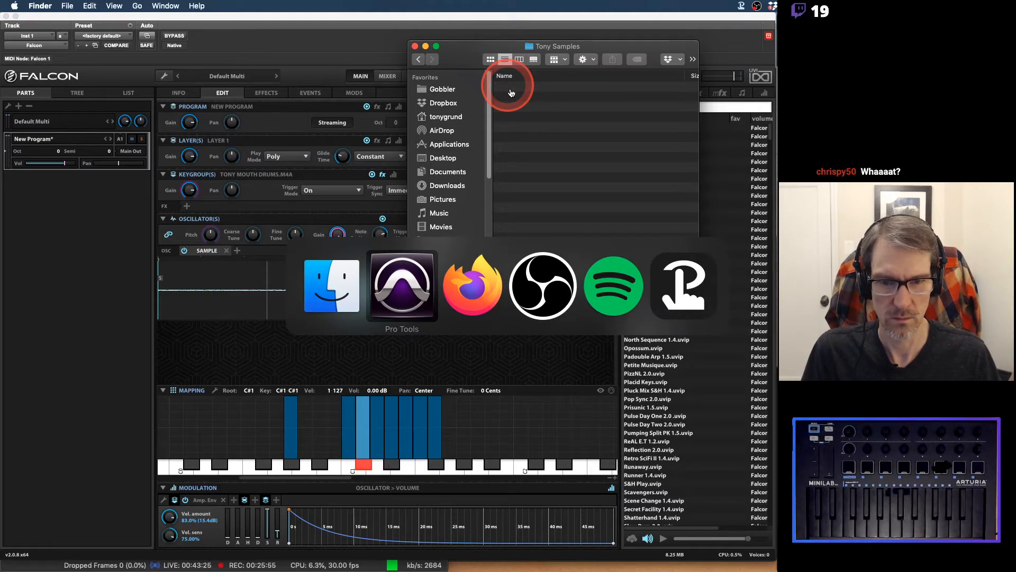
key(super+shift+Tab)
key(super+shift+Tab)
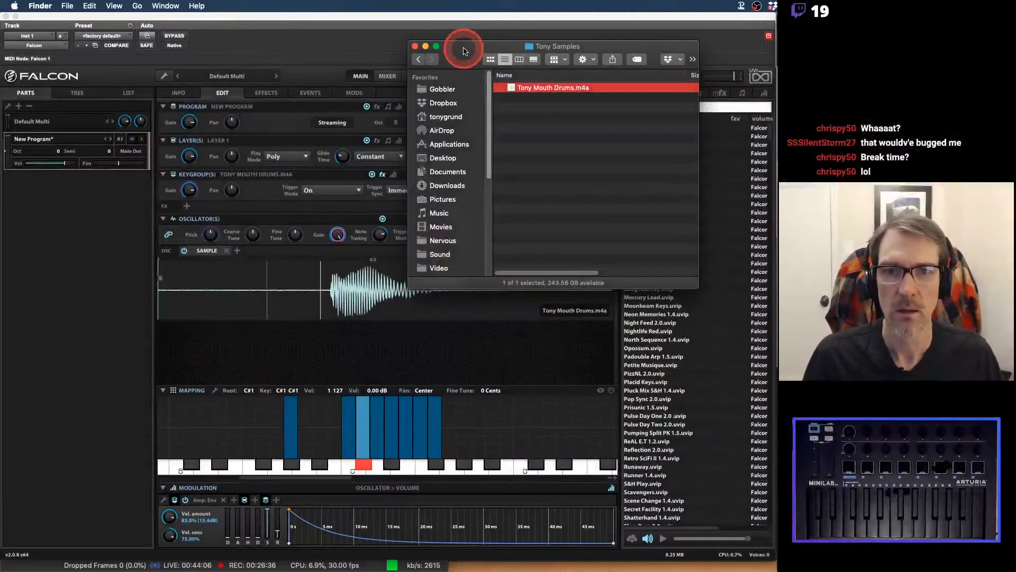
click(401, 93)
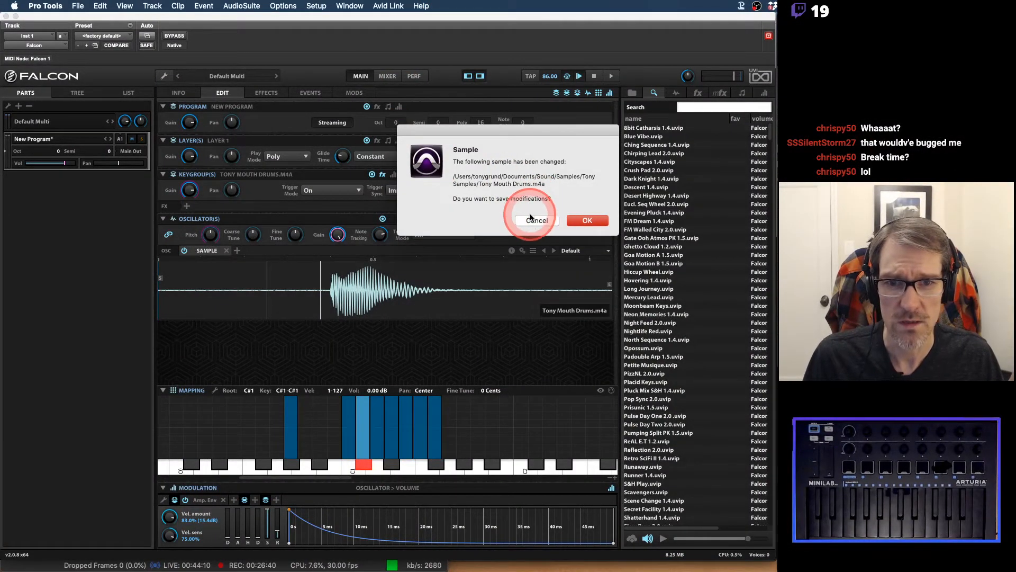
Accept saving the modifications to Tony Mouth Drums.m4a and check the sample in the G#0 keygroup.
click(579, 221)
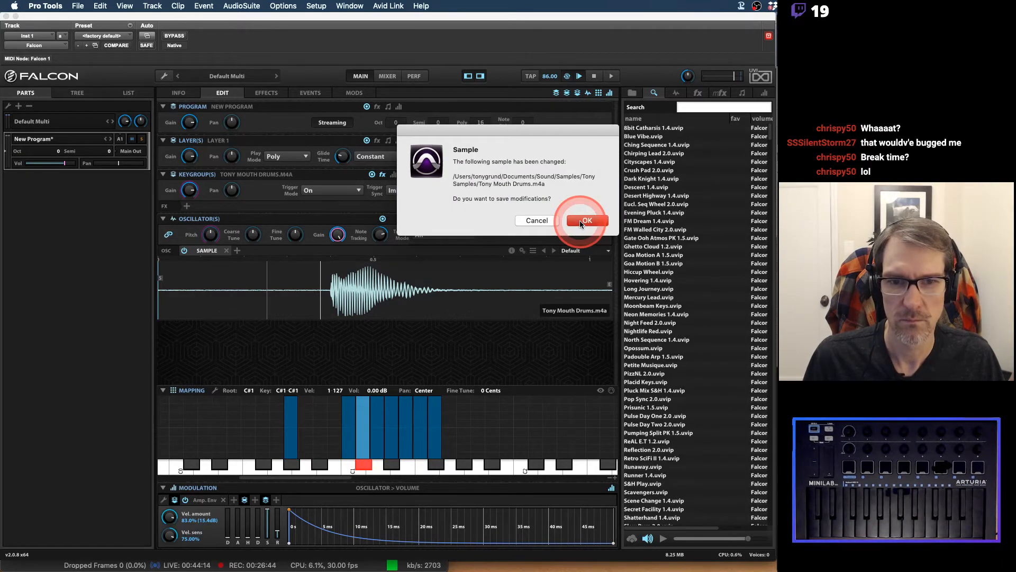
click(580, 220)
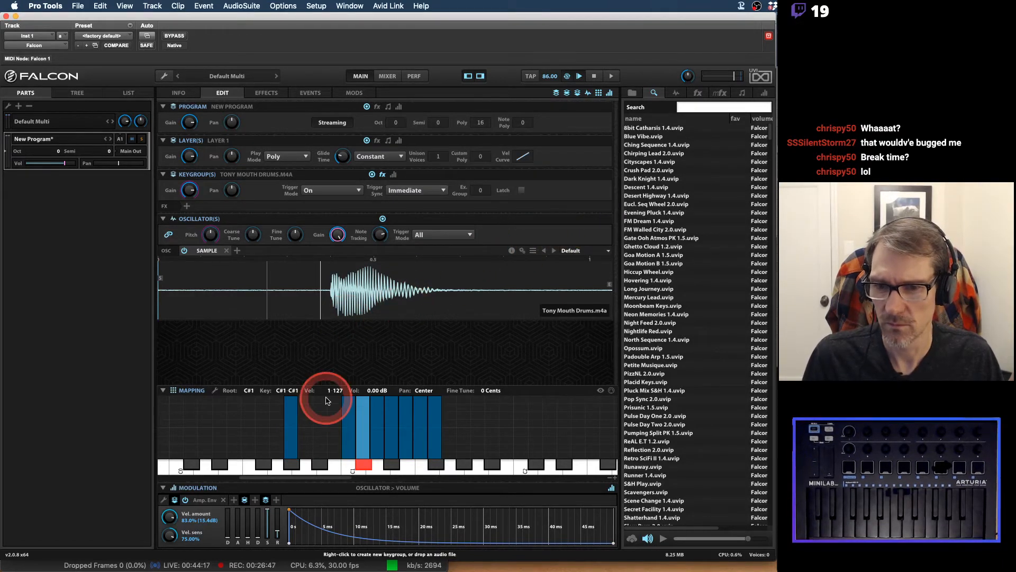
click(346, 424)
click(288, 433)
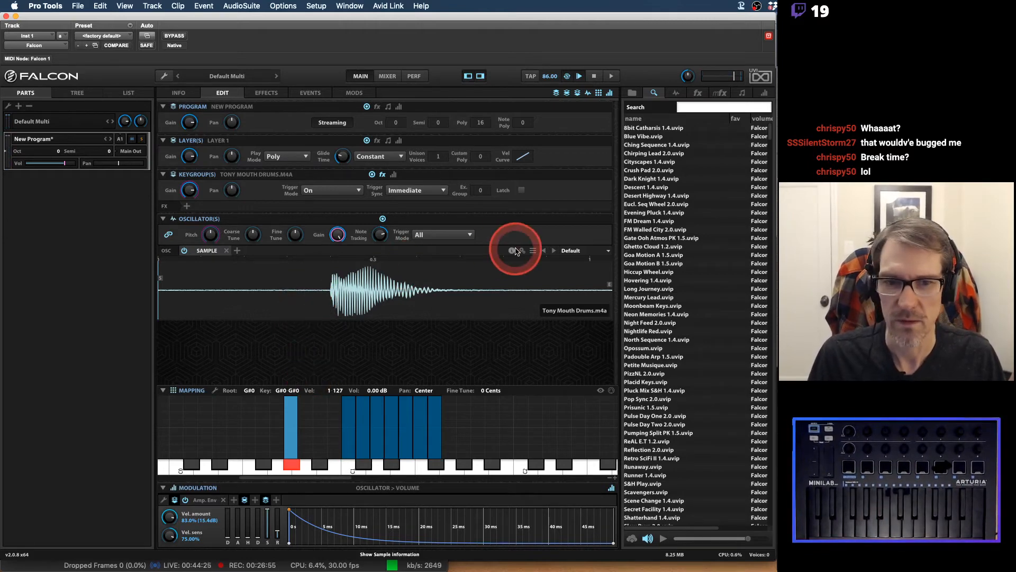
Switch to Finder and preview Tony Mouth Drums.m4a in the Tony Samples folder.
key(super+Tab)
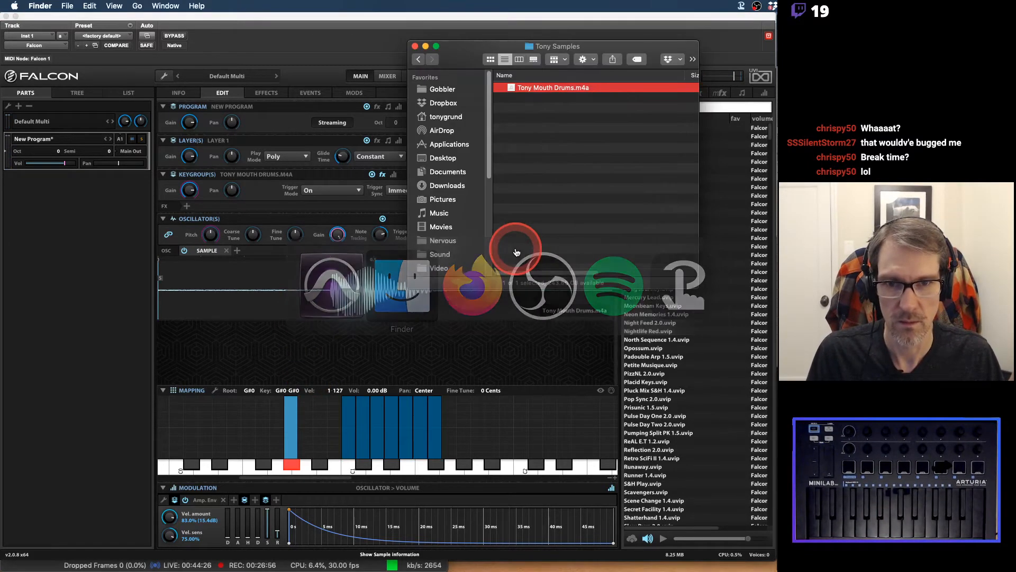
click(533, 89)
key(space)
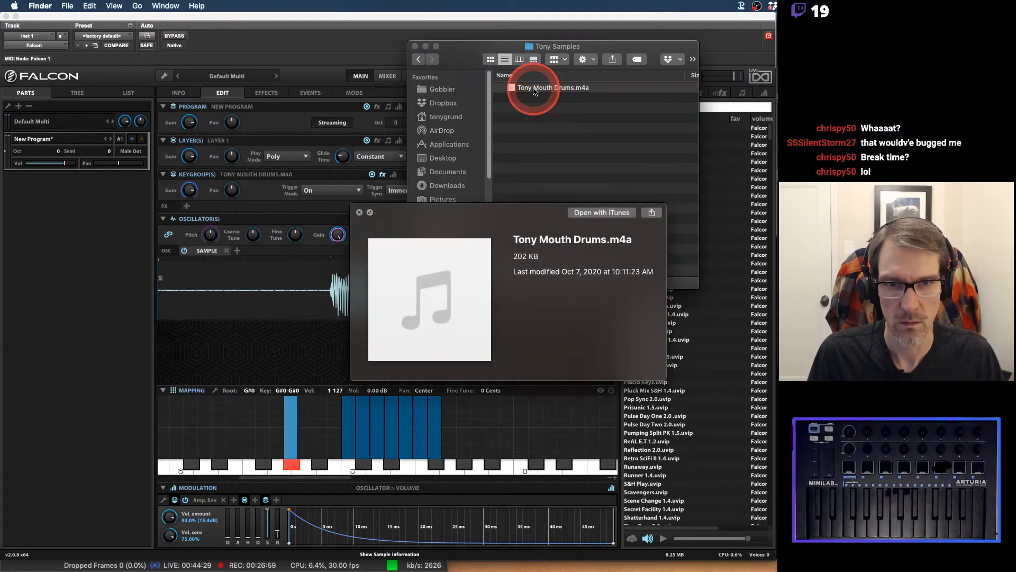
key(space)
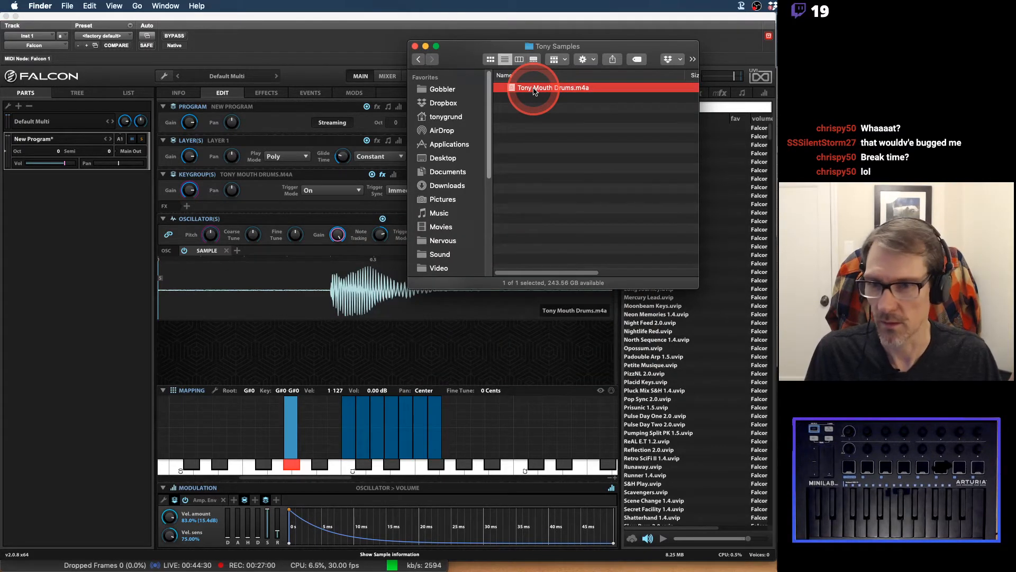
Open Tony Mouth Drums.m4a from Finder in iTunes to check its audio, and lower the iTunes playback volume.
double_click(535, 91)
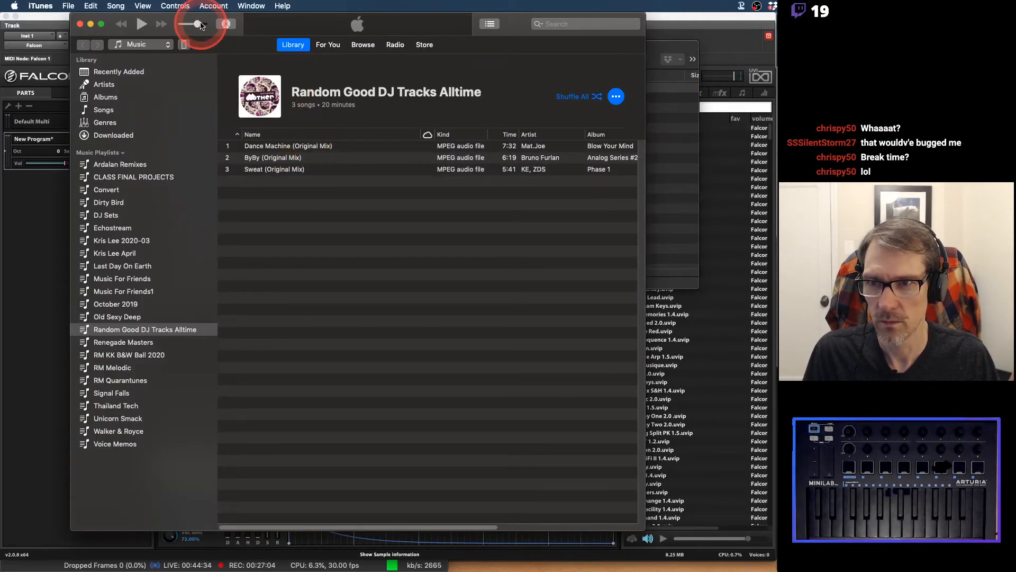
drag(198, 24, 193, 24)
click(653, 46)
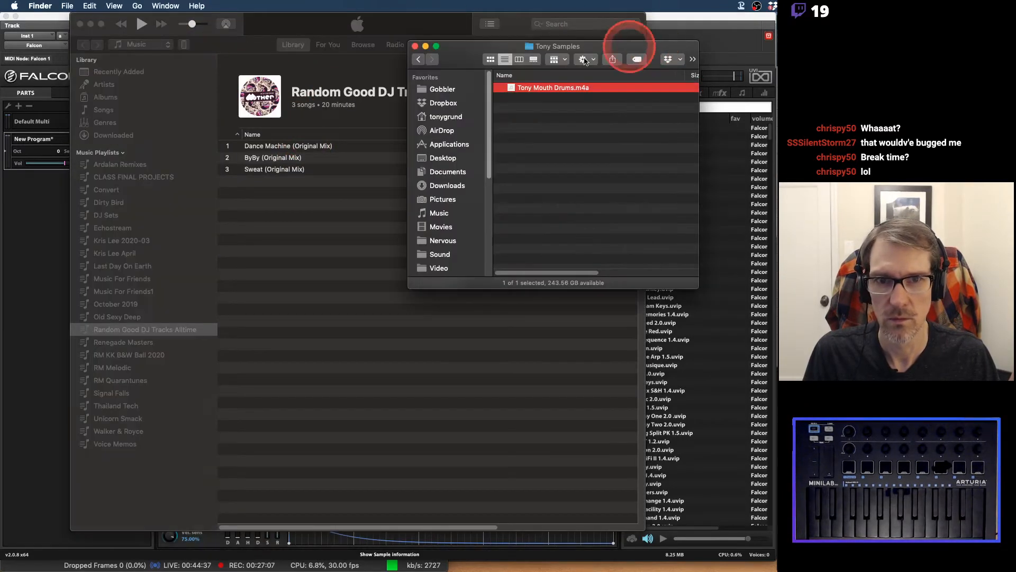
double_click(519, 91)
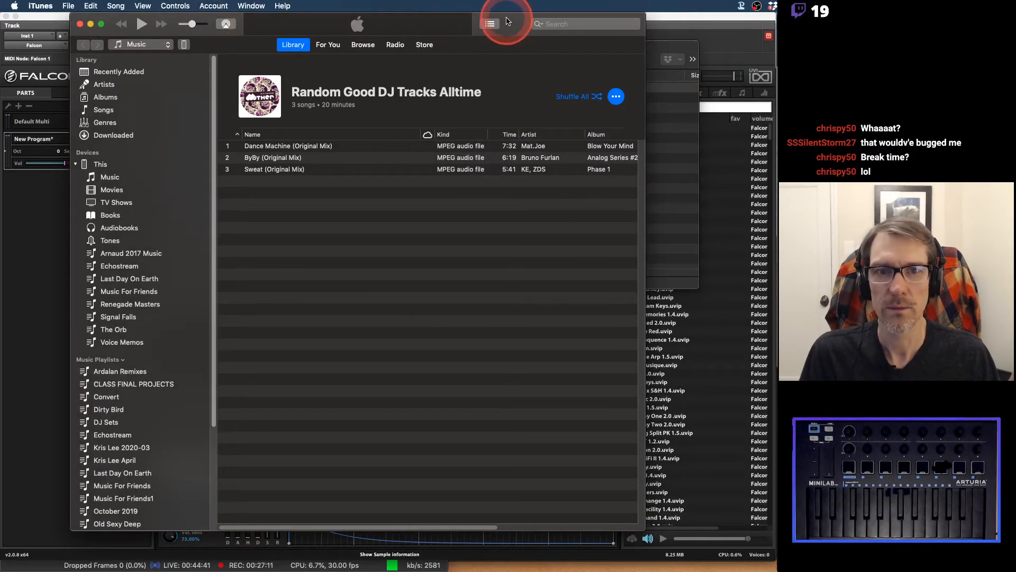
Return to the Tony Samples folder in Finder and delete Tony Mouth Drums.m4a.
click(658, 44)
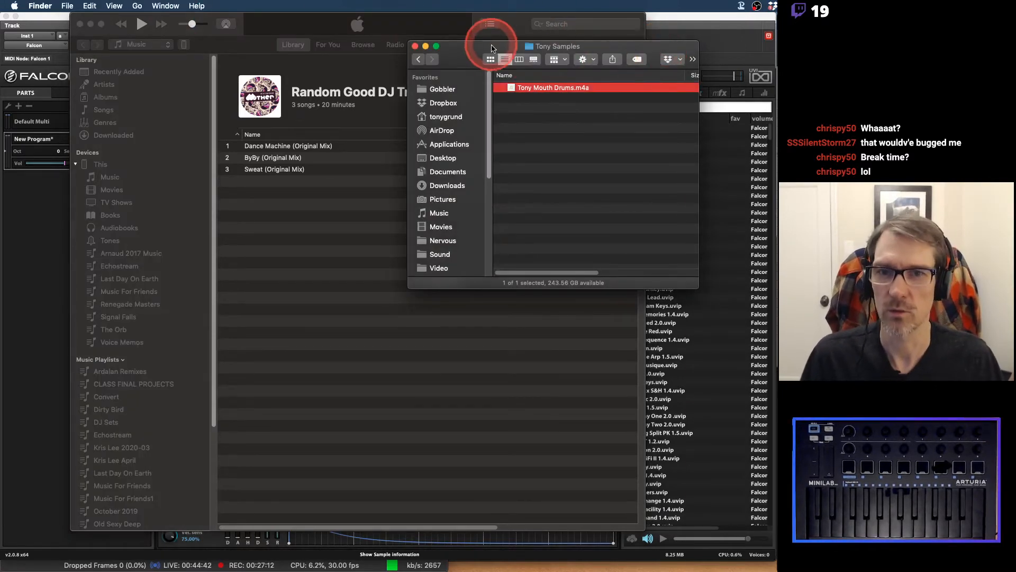
key(super+BackSpace)
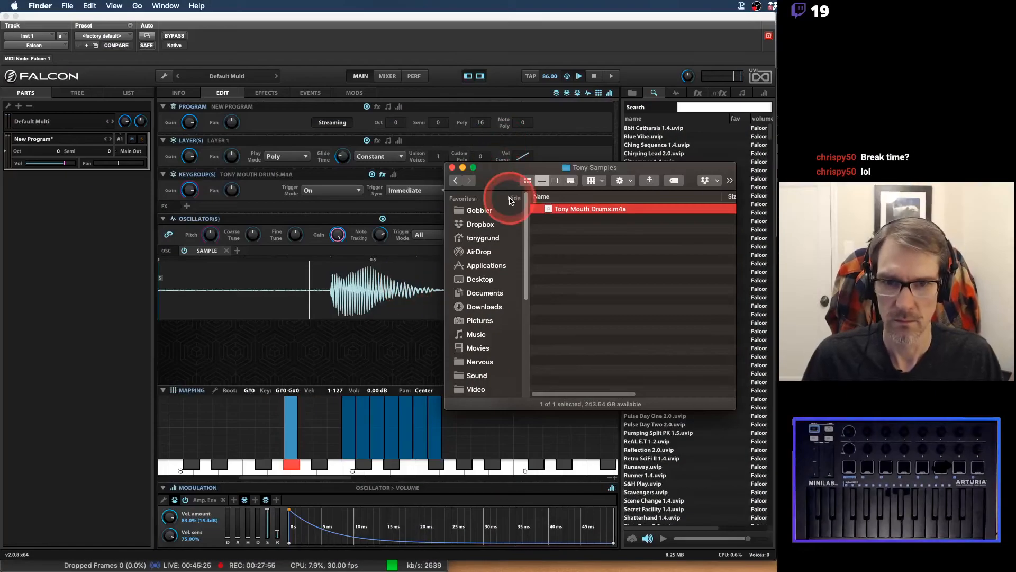
Switch back to the Falcon window in Pro Tools and view the keygroup mapping options for the G#0 keygroup.
click(370, 313)
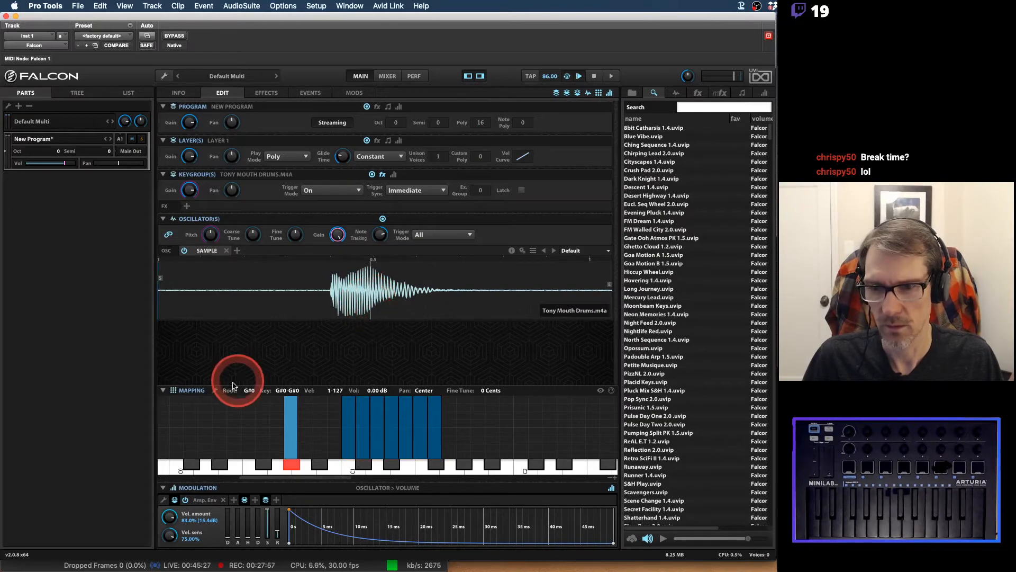
click(214, 390)
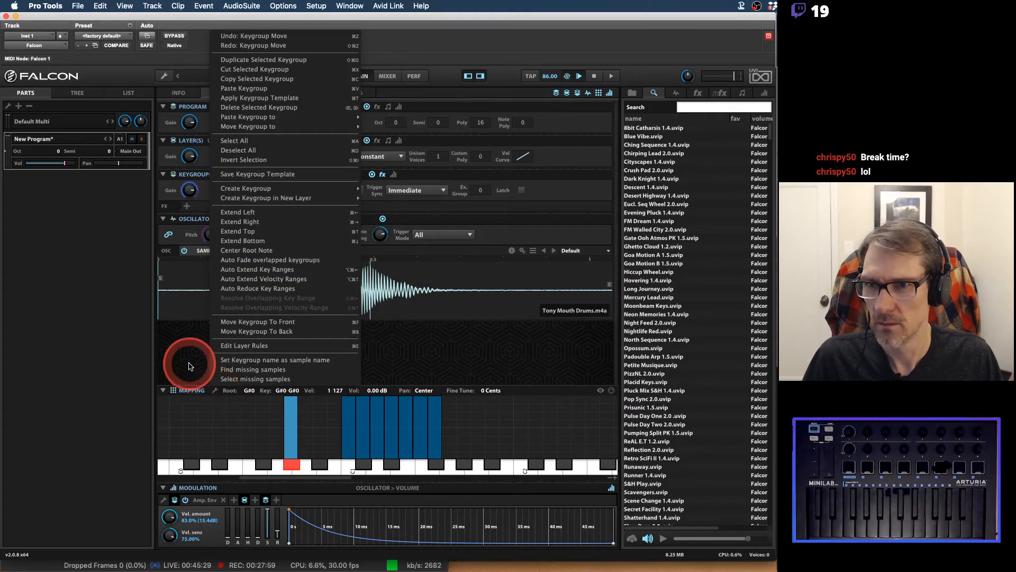
click(190, 366)
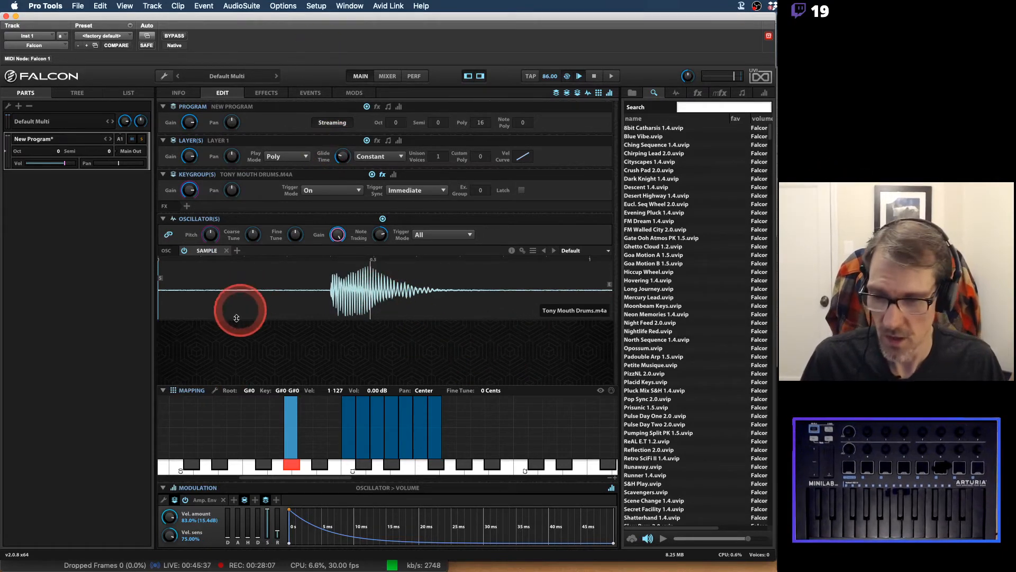
Check the OBS window and the Tony Samples folder in Finder, and return to Pro Tools, bypassing the Falcon plug-in.
click(47, 563)
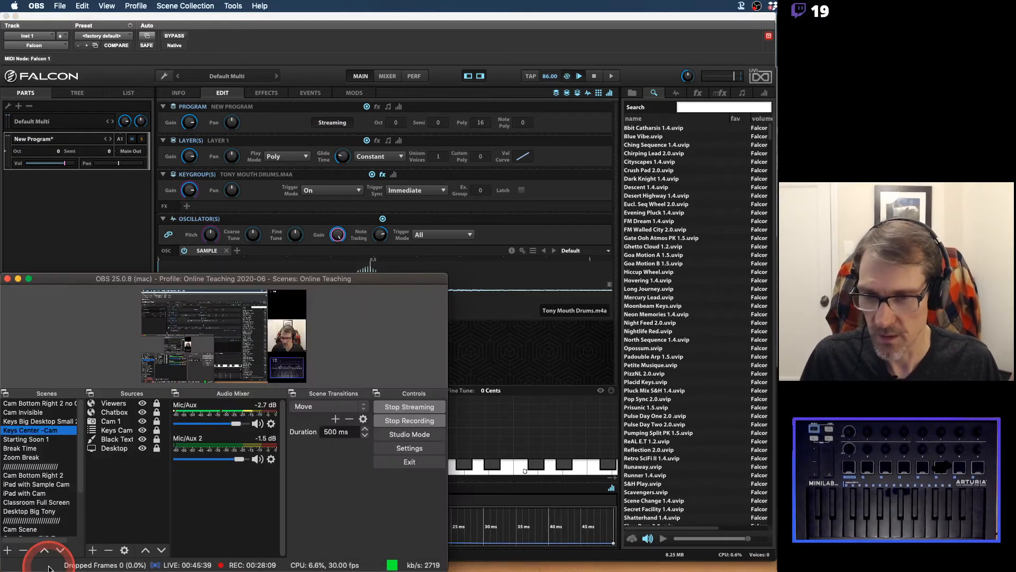
click(482, 343)
key(super+Tab)
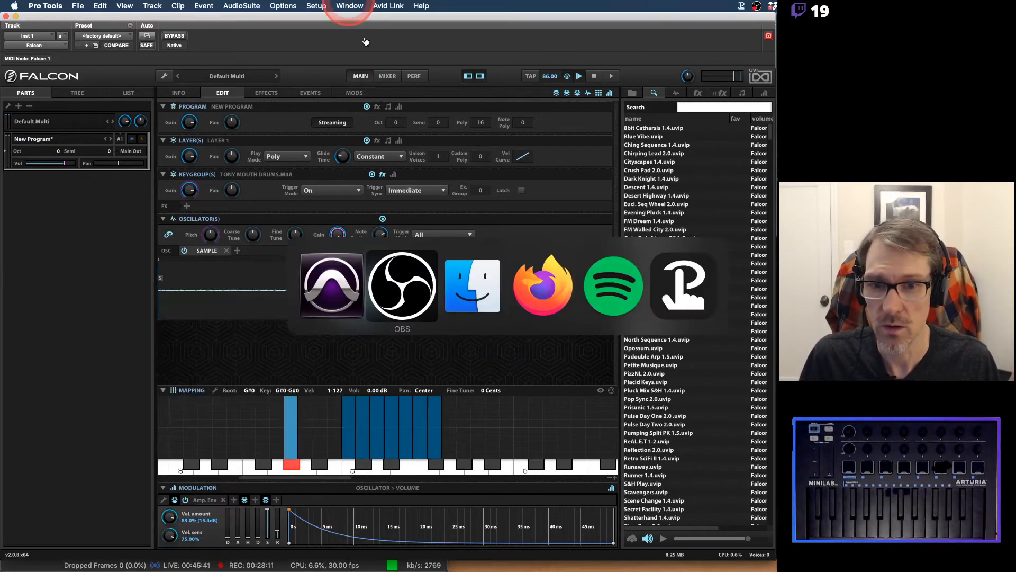
key(super+Tab)
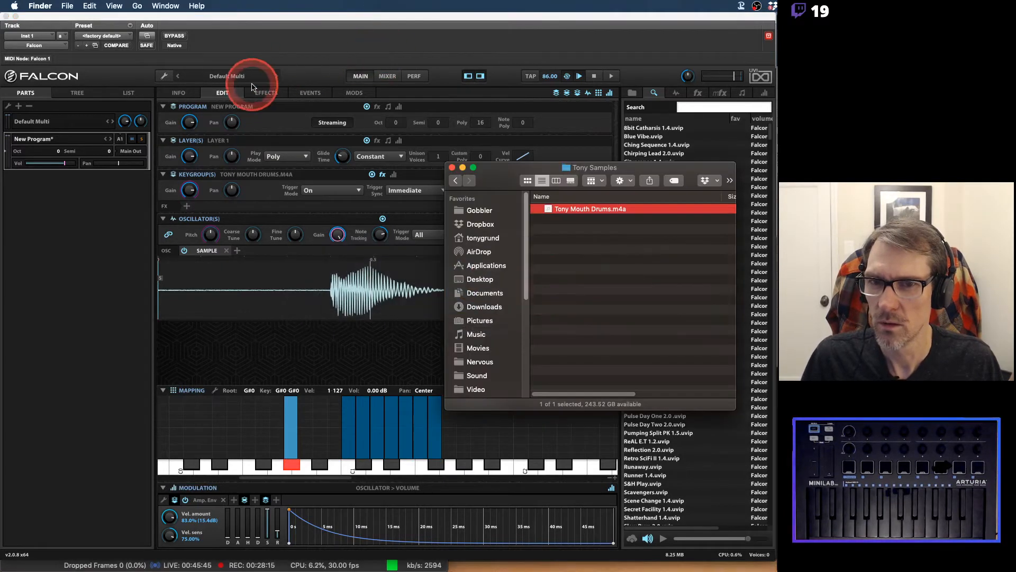
click(187, 39)
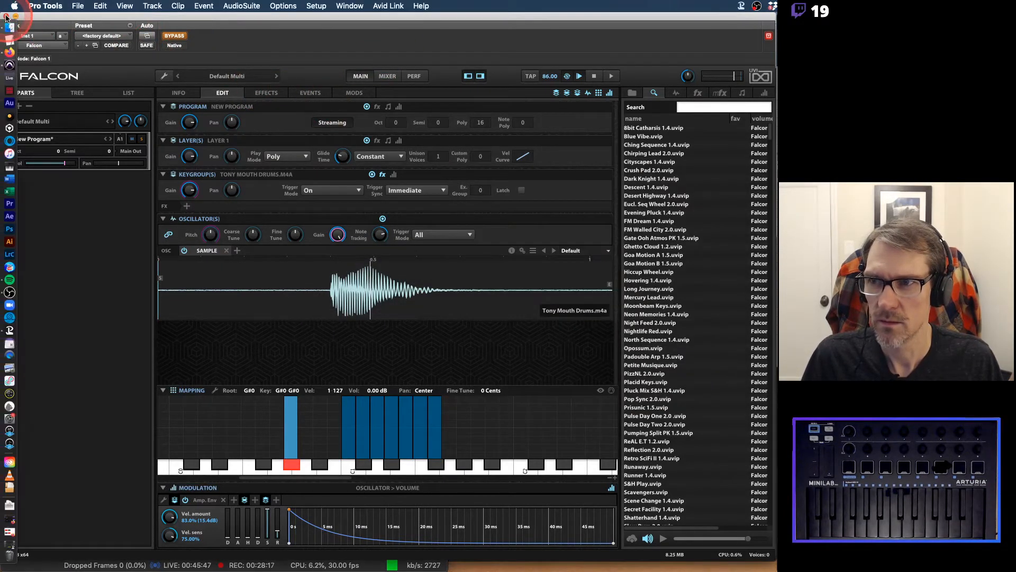
Close the Falcon plug-in window and the Sampling session, saving the changes, and dismiss the new-session Dashboard.
click(7, 16)
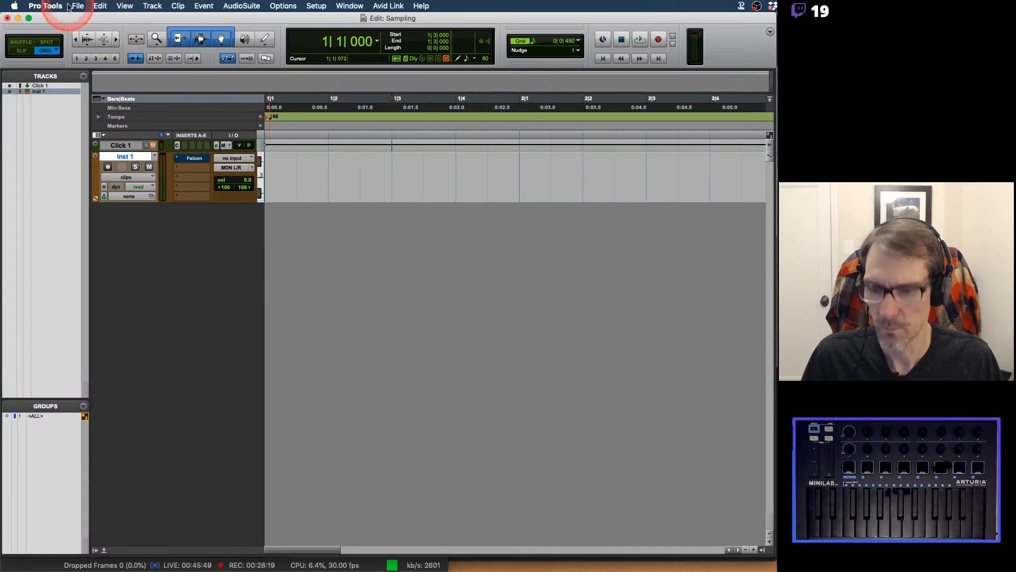
key(super+shift+w)
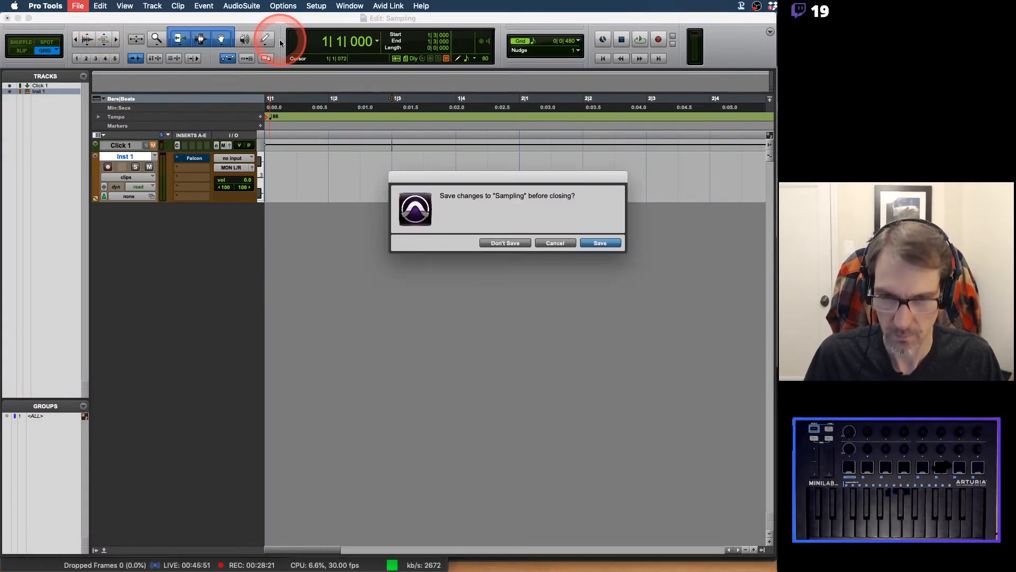
key(Return)
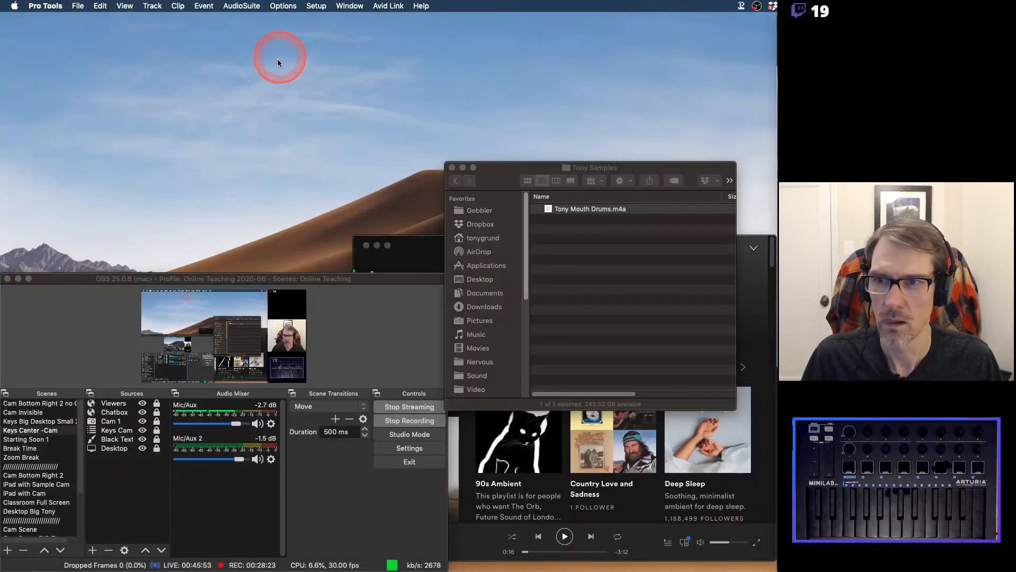
key(super+n)
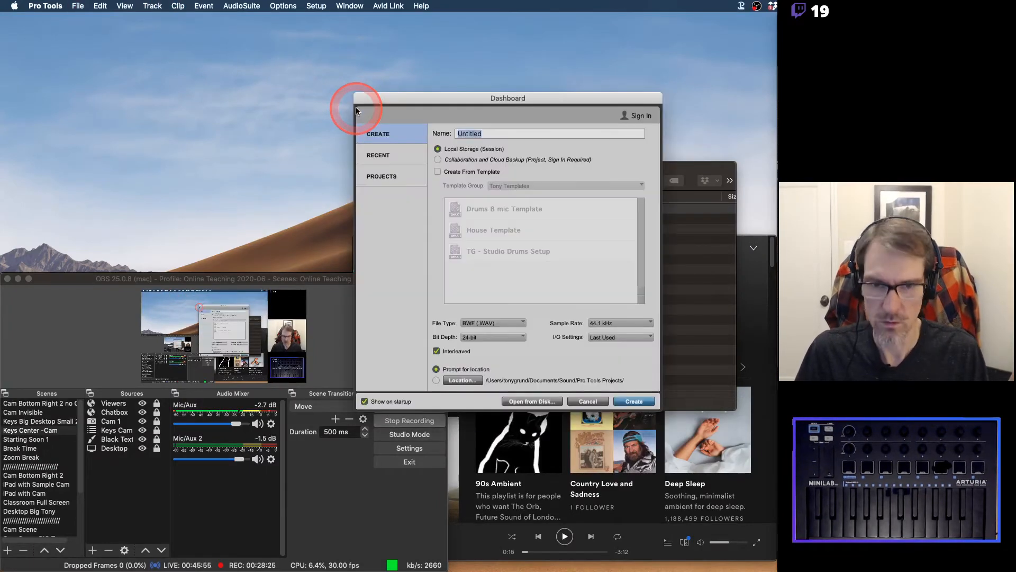
click(587, 401)
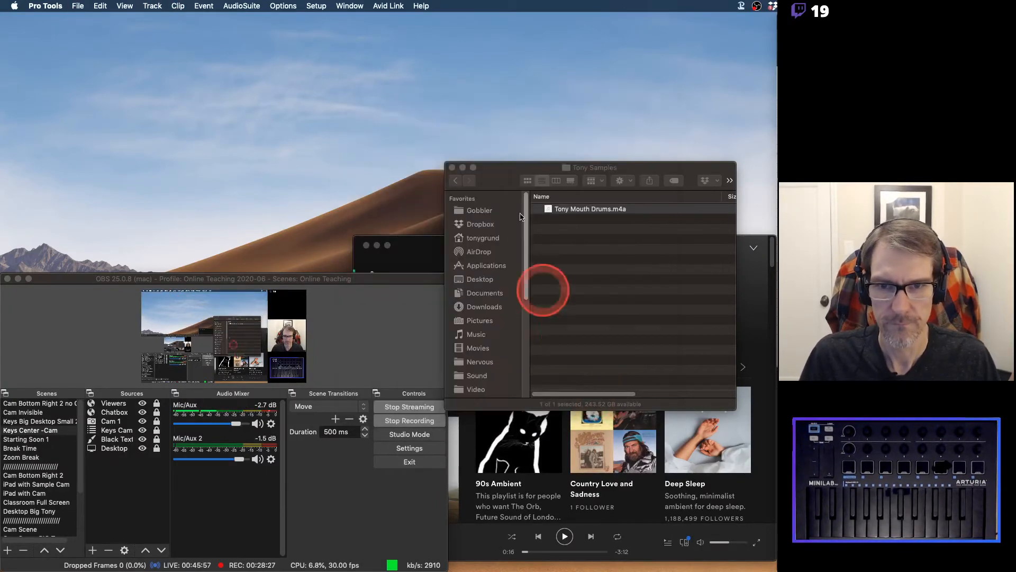
Switch to Finder, open a new window and move it higher on the desktop.
click(508, 178)
key(super+n)
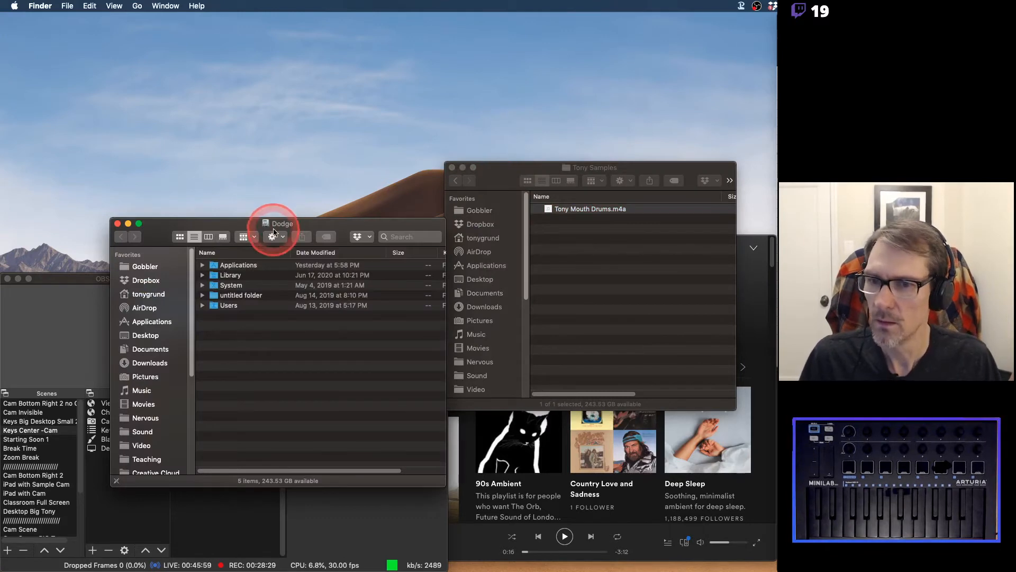
drag(297, 222, 287, 43)
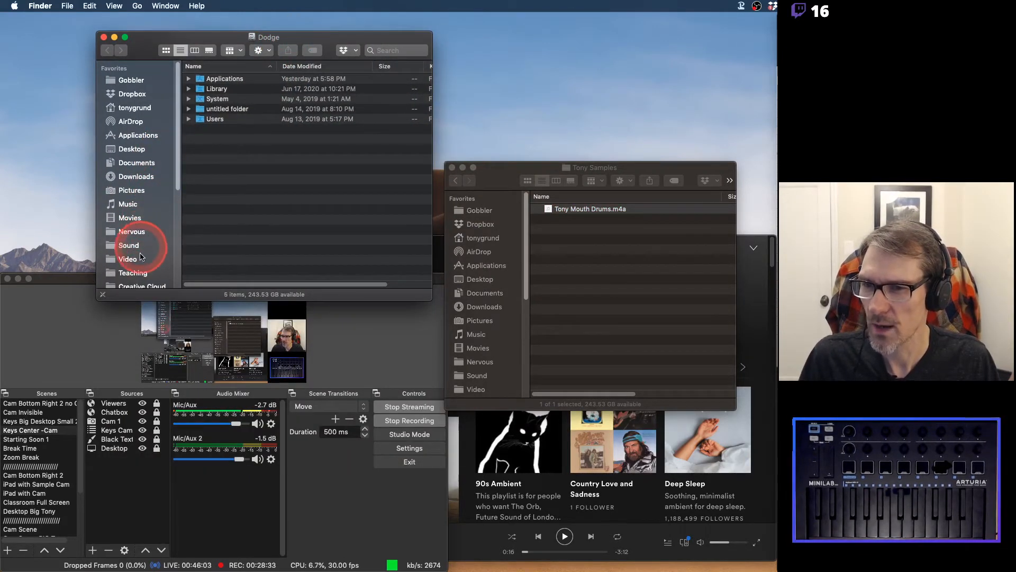
Look through the Teaching folder for the sampling session files.
click(131, 272)
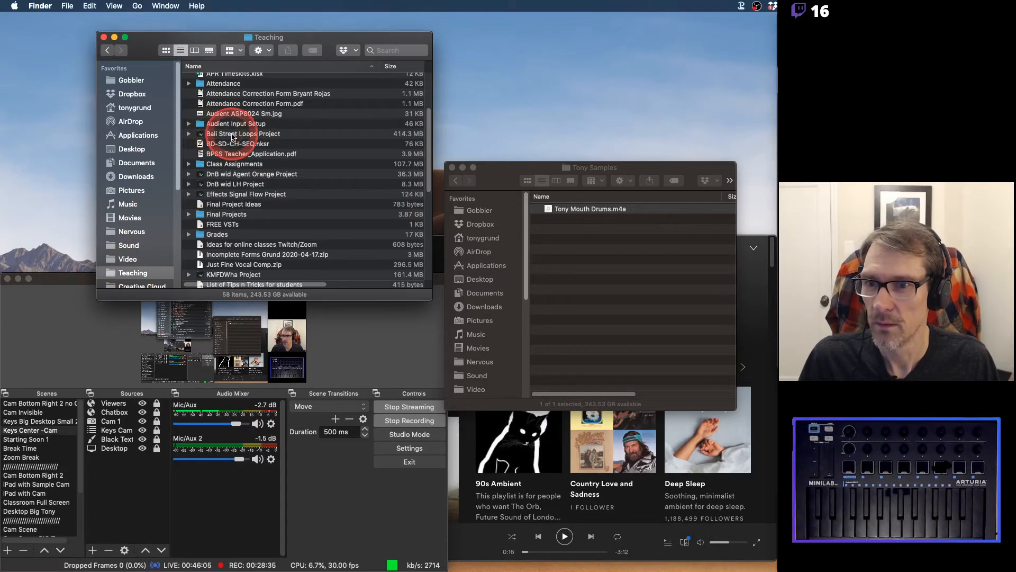
scroll(233, 137, down, 5)
scroll(233, 137, down, 5)
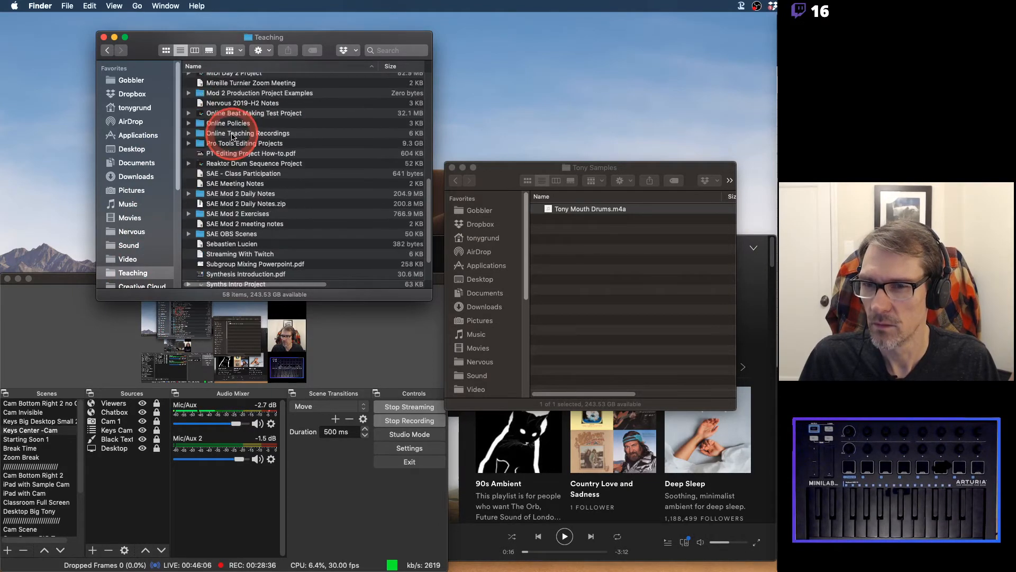
scroll(233, 137, up, 5)
scroll(233, 137, up, 2)
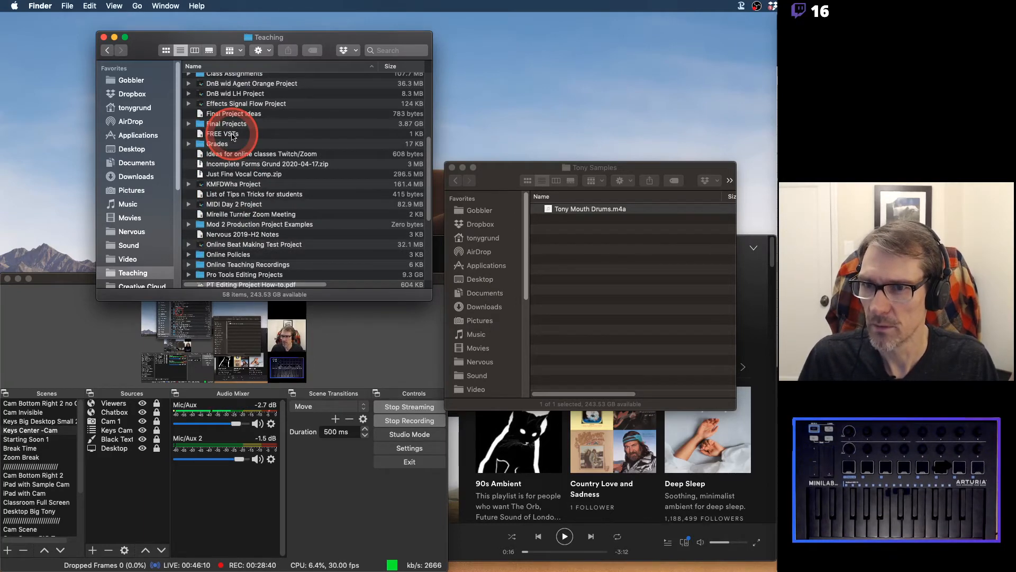
scroll(233, 137, down, 4)
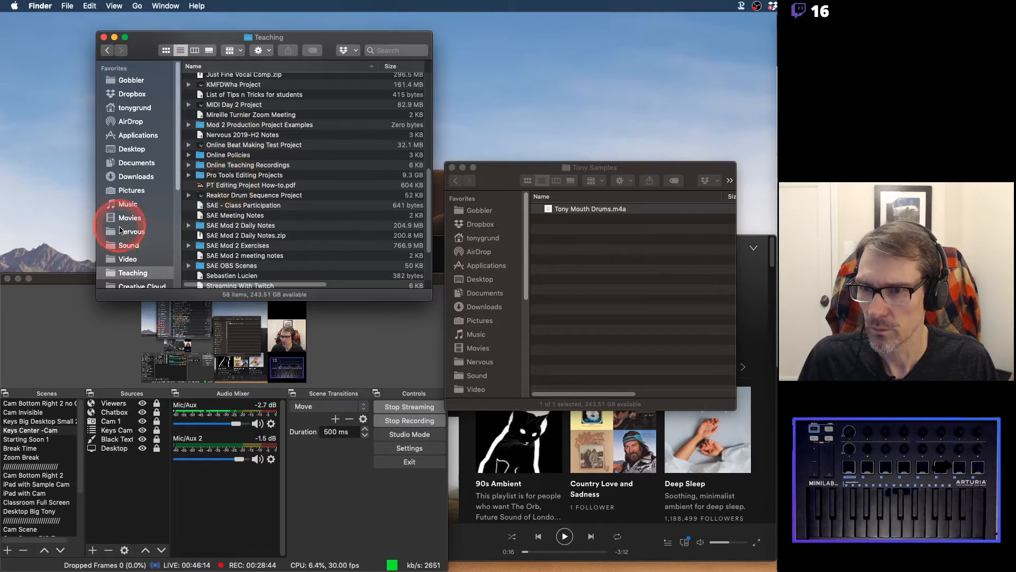
Open the Session File Backups folder of the Sampling project under Sound > Pro Tools Projects, and widen the window to show the dates.
click(128, 242)
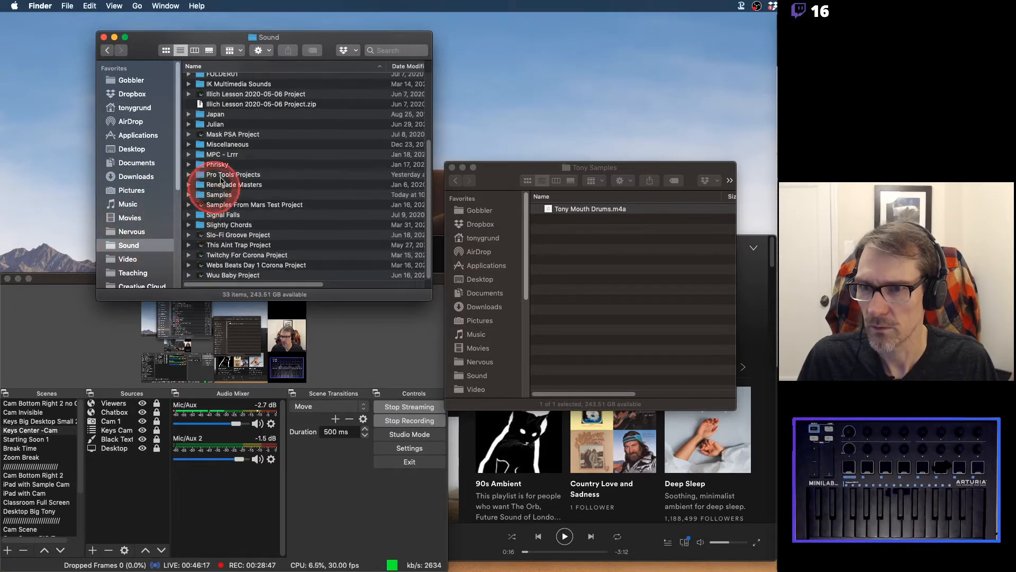
click(220, 176)
double_click(220, 176)
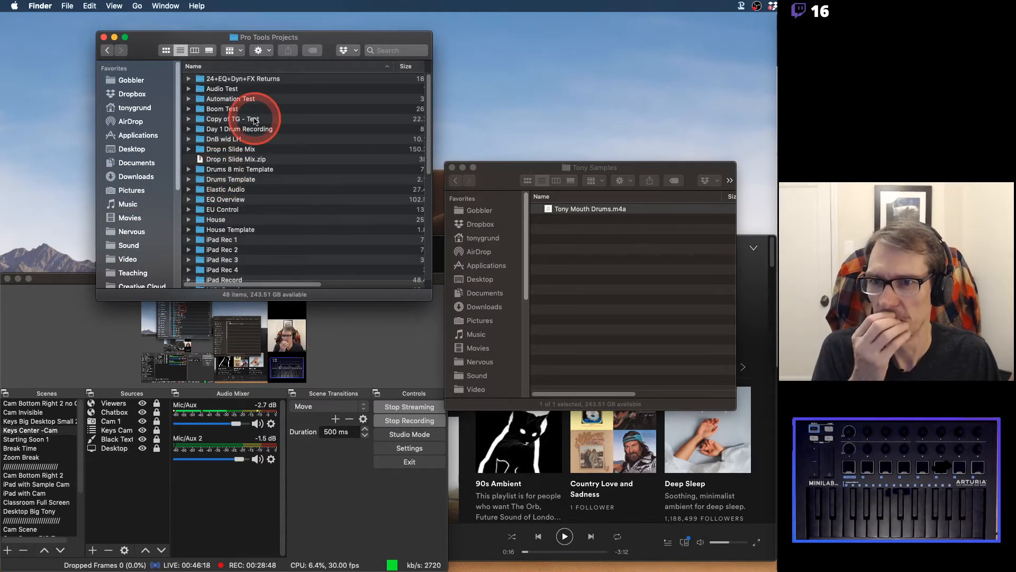
scroll(254, 121, down, 10)
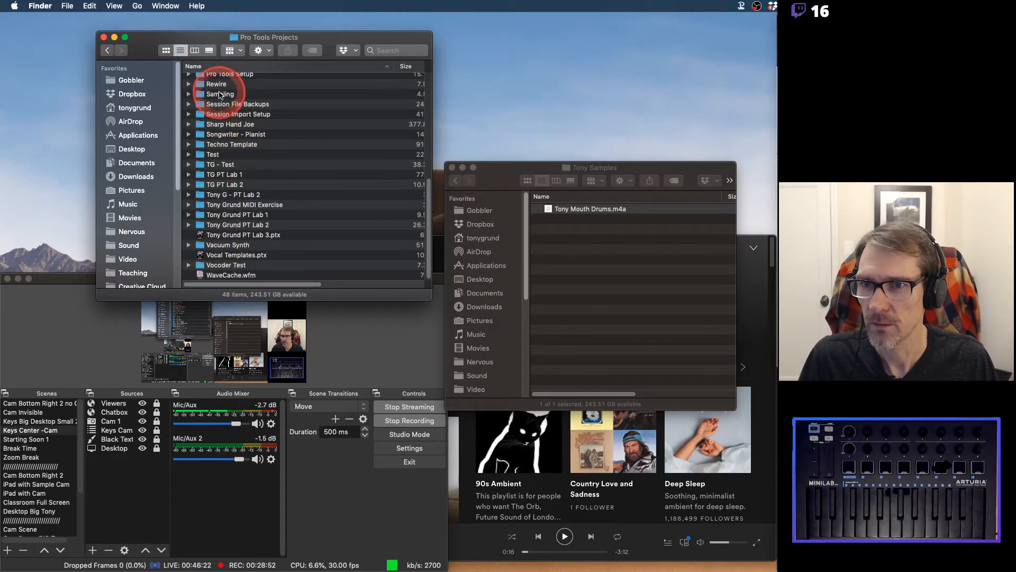
double_click(220, 94)
double_click(220, 88)
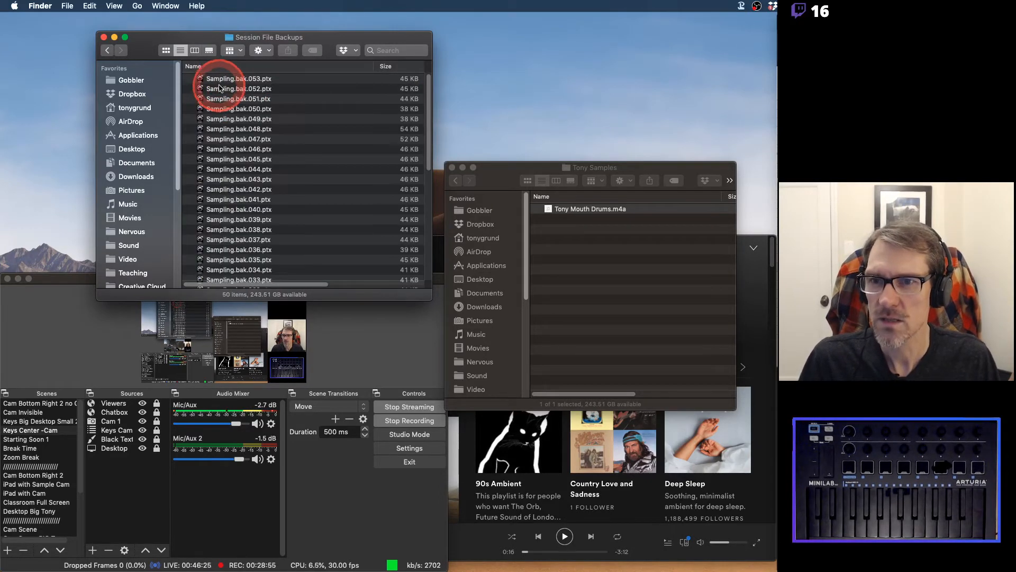
drag(432, 299, 643, 333)
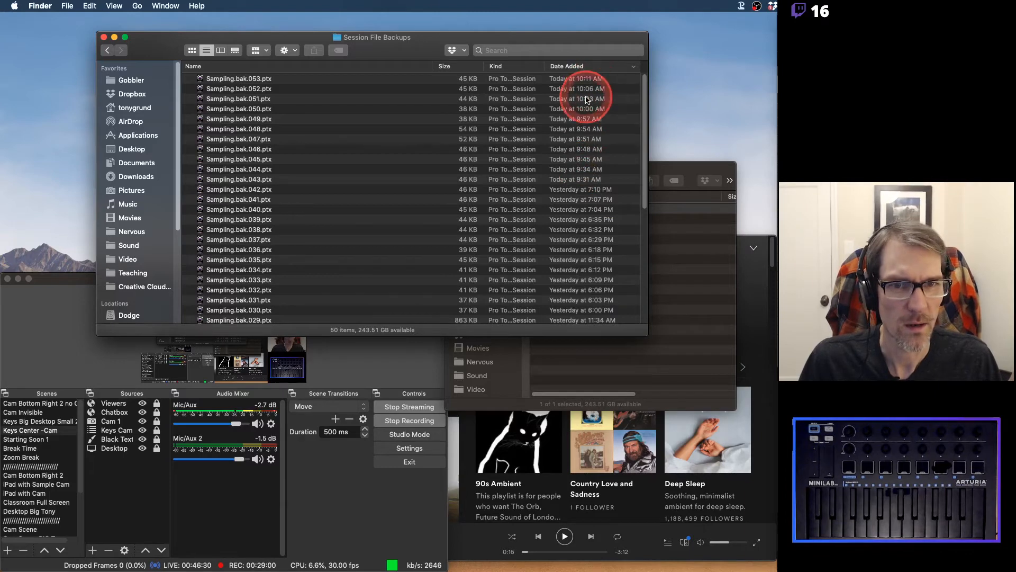
Open the session backup Sampling.bak.050.ptx in Pro Tools and close it again.
click(232, 111)
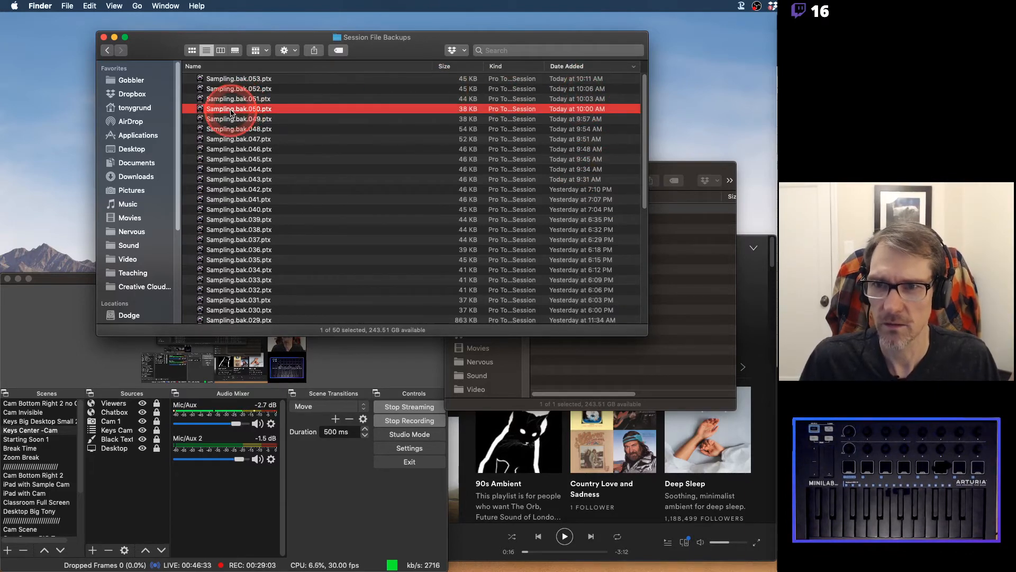
double_click(231, 110)
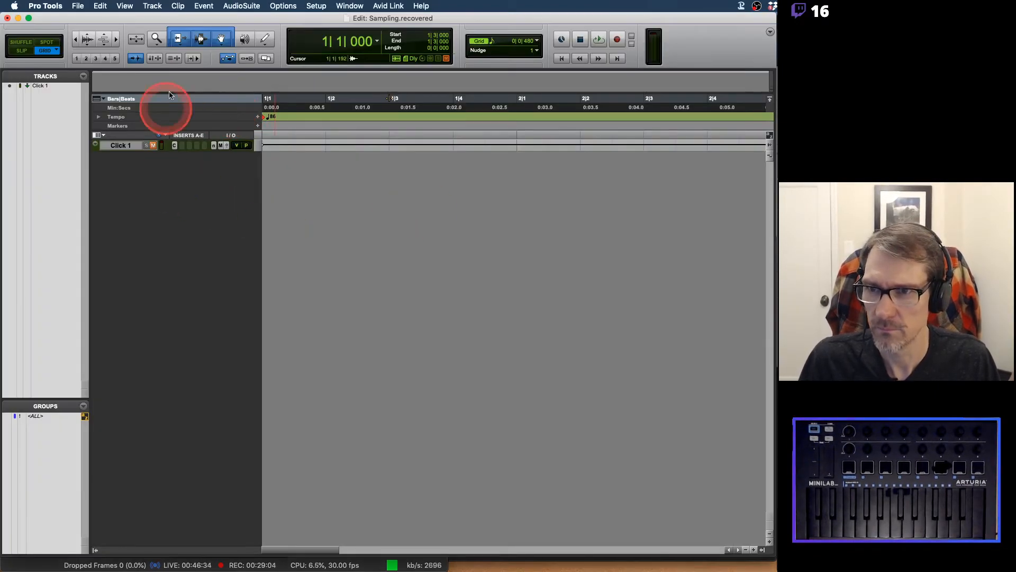
click(8, 18)
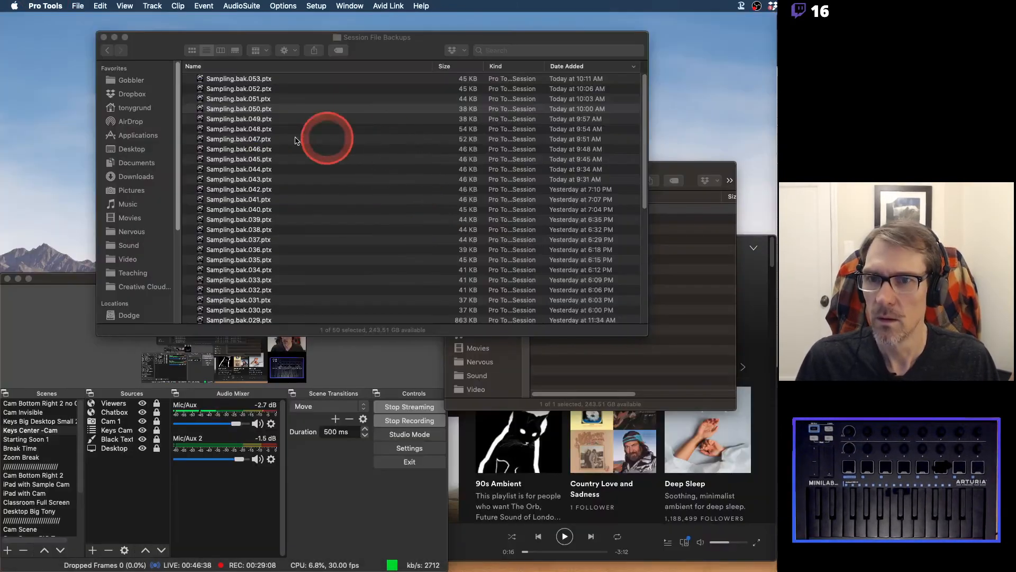
Open the session backup Sampling.bak.052.ptx and select the C#1 keygroup in Falcon's mapping.
double_click(242, 90)
click(294, 131)
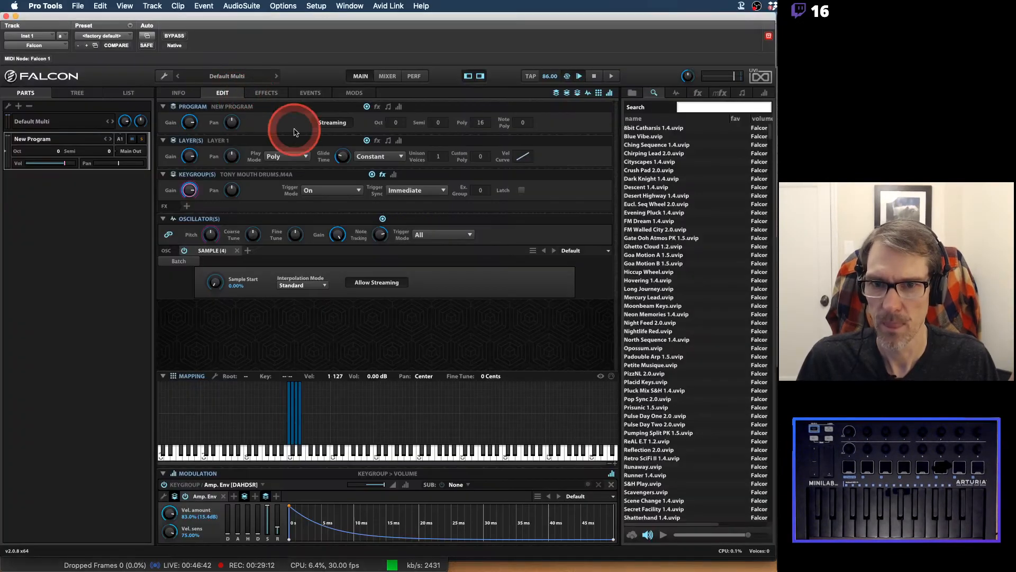
click(292, 415)
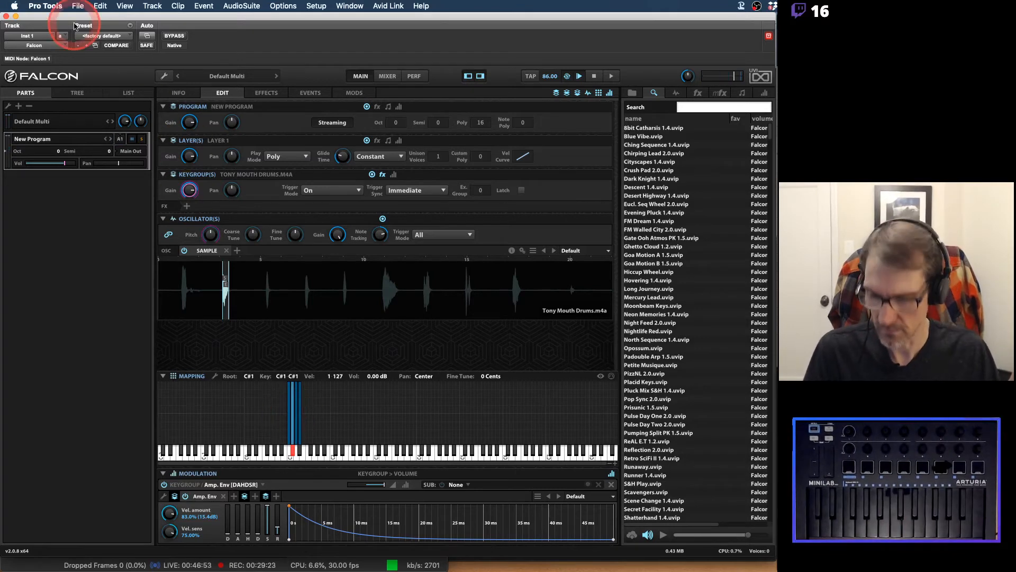
Move the D#1 keygroup to E1 in the key mapping and back to D#1.
click(300, 435)
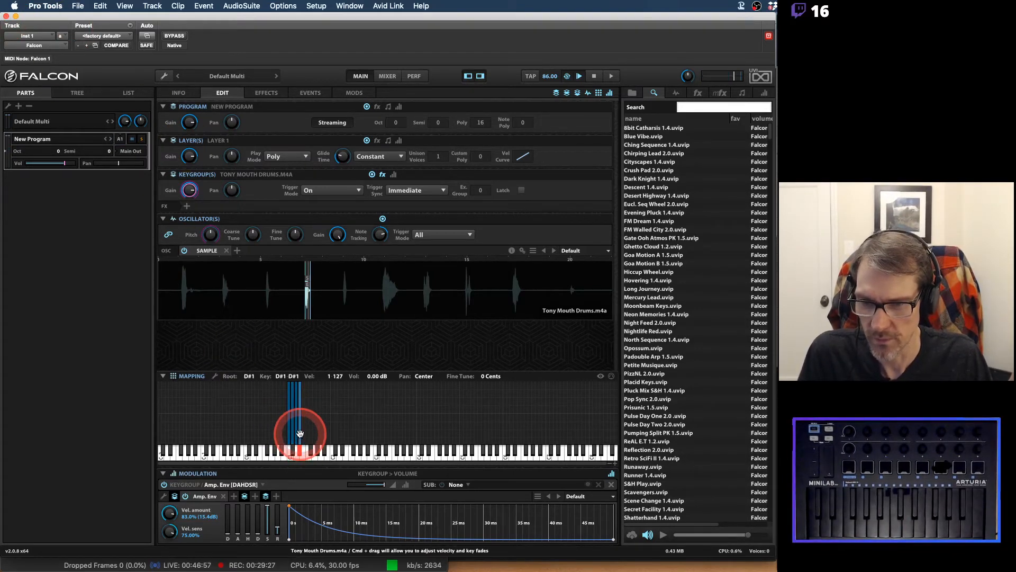
drag(300, 434, 304, 437)
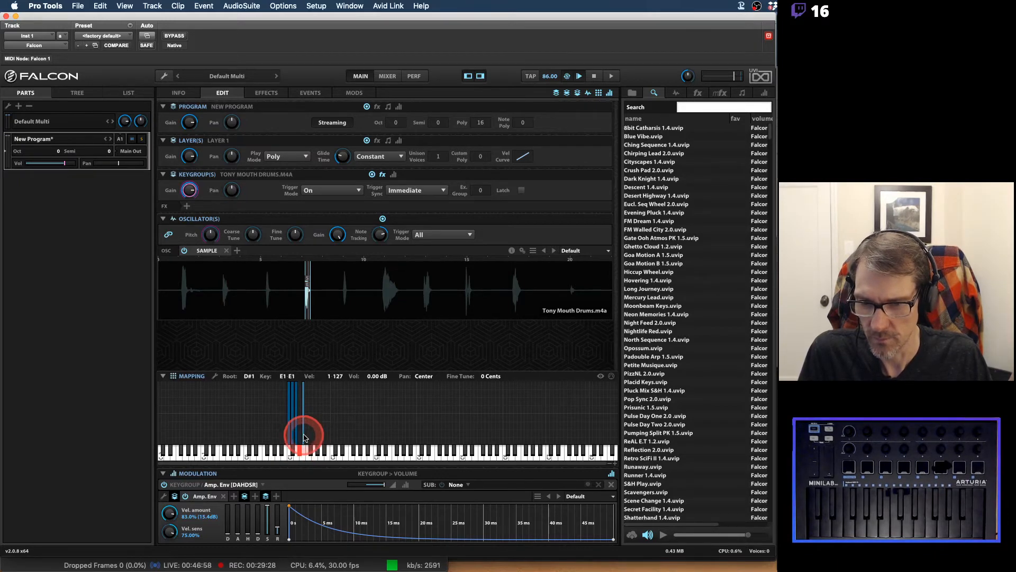
click(614, 464)
click(615, 464)
click(615, 464)
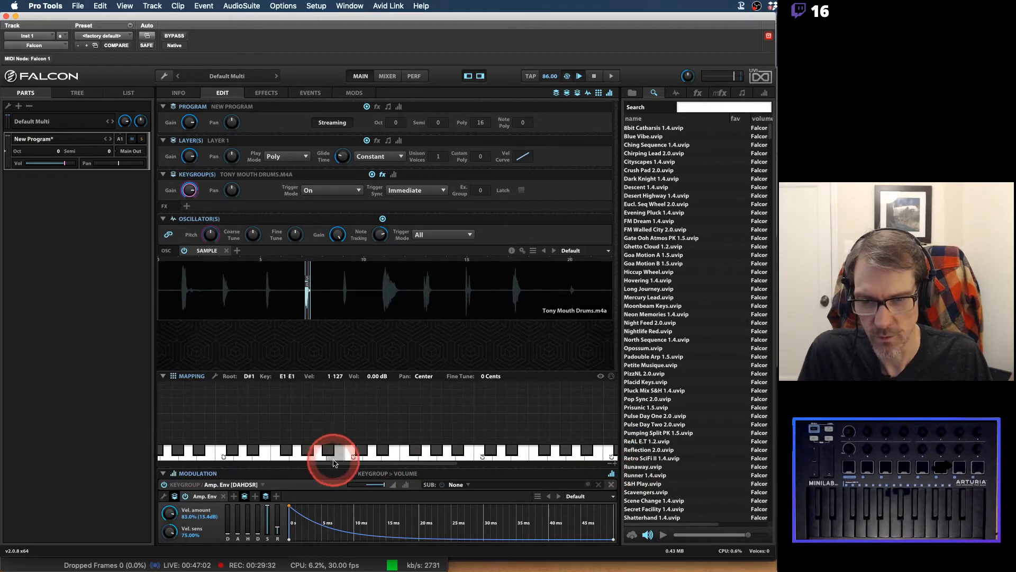
drag(333, 463, 278, 463)
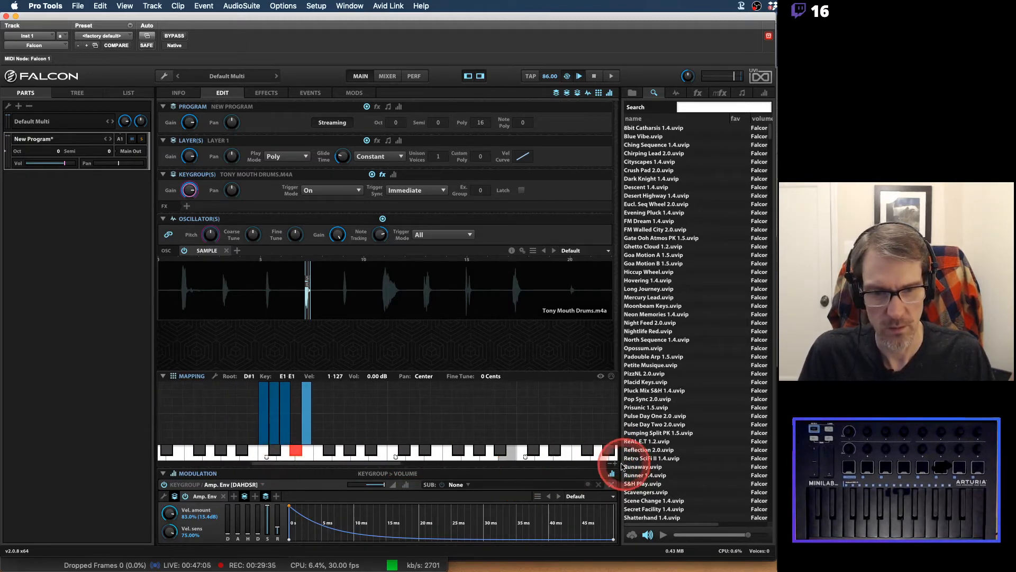
click(615, 463)
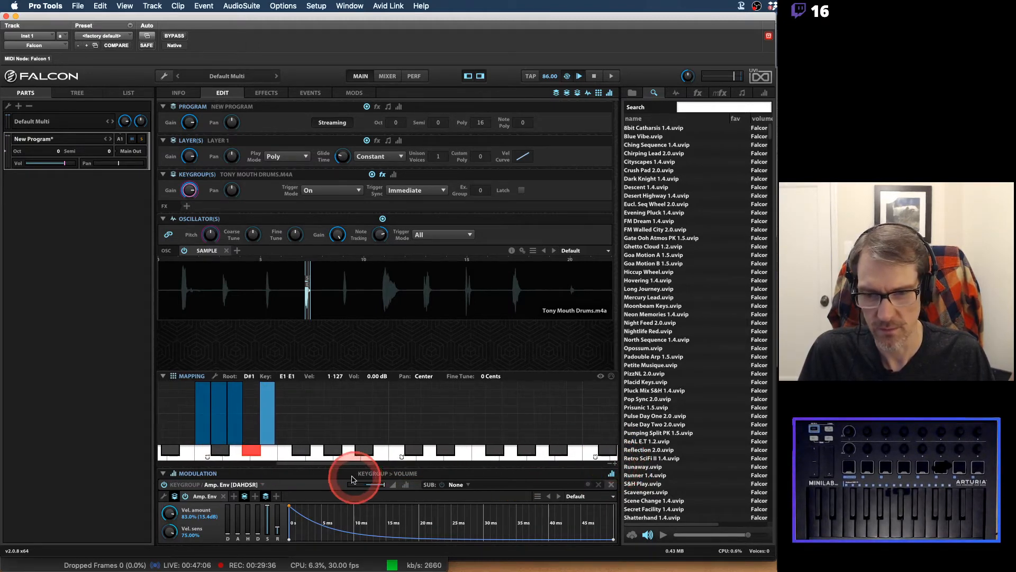
drag(363, 465, 345, 464)
drag(356, 424, 340, 424)
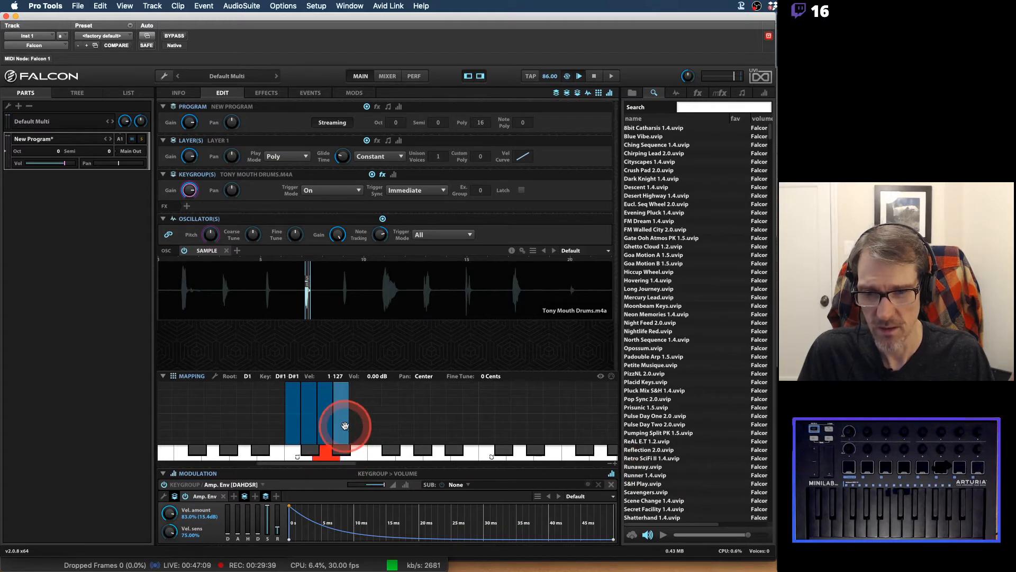
Duplicate the D#1 keygroup and place the copy on E1.
right_click(342, 423)
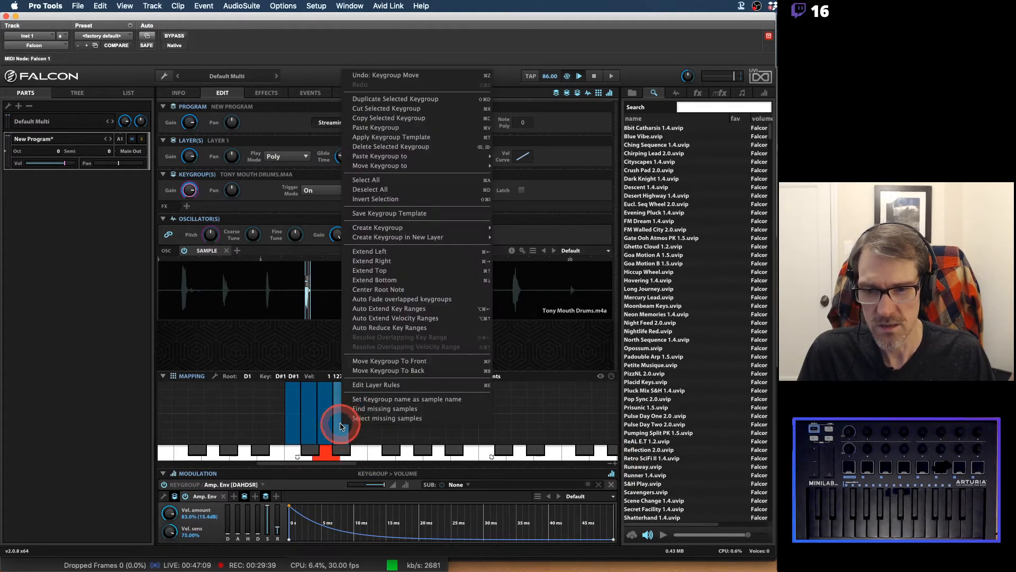
click(375, 99)
drag(336, 430, 352, 431)
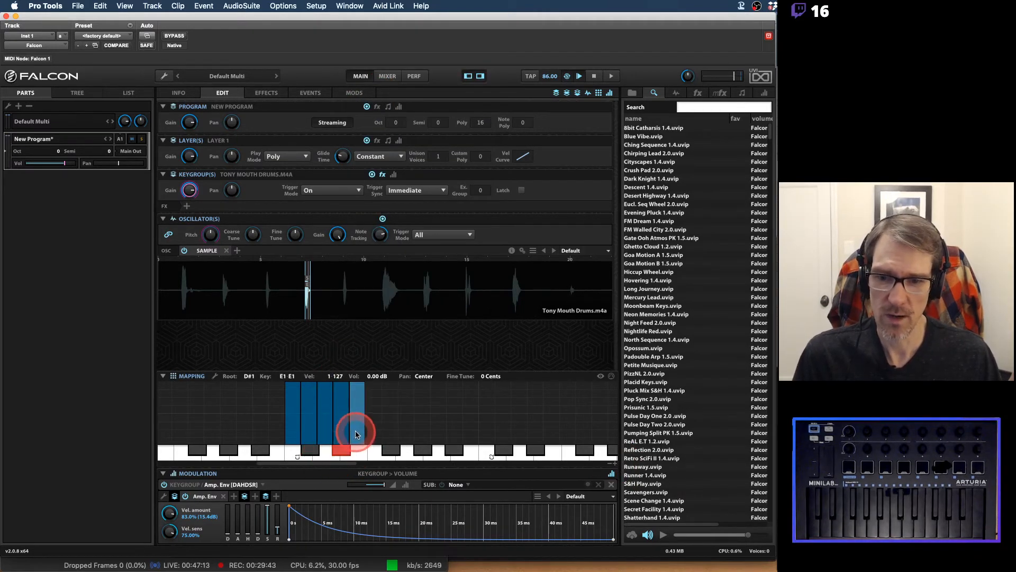
Duplicate the E1 keygroup and delete the extra copy.
right_click(354, 430)
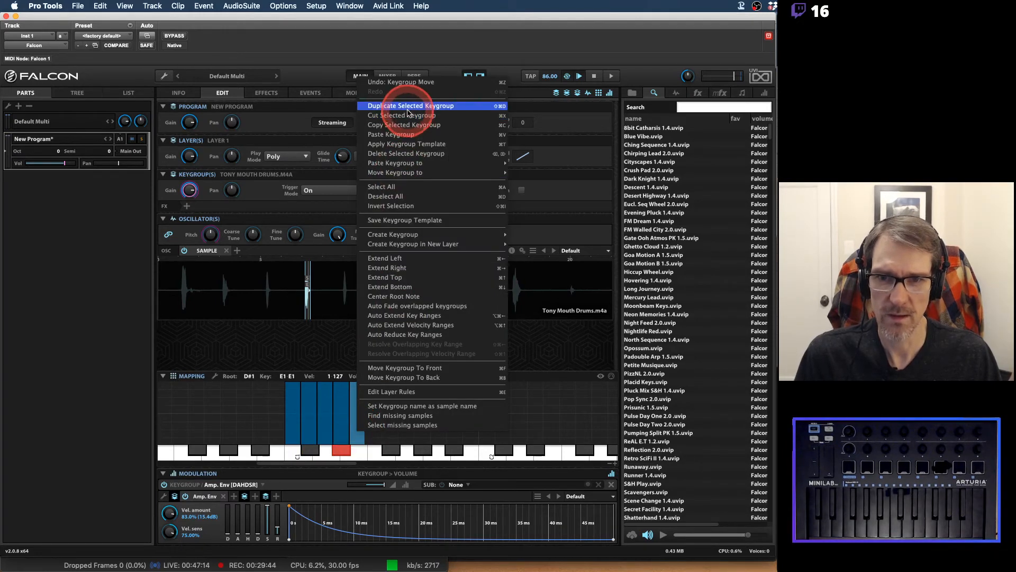
click(396, 106)
drag(357, 420, 360, 426)
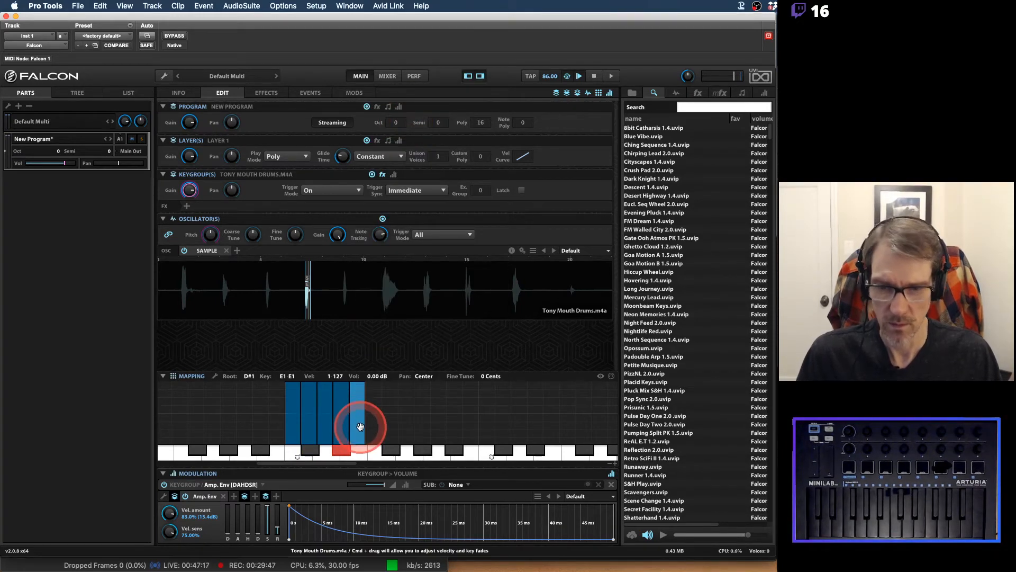
key(Delete)
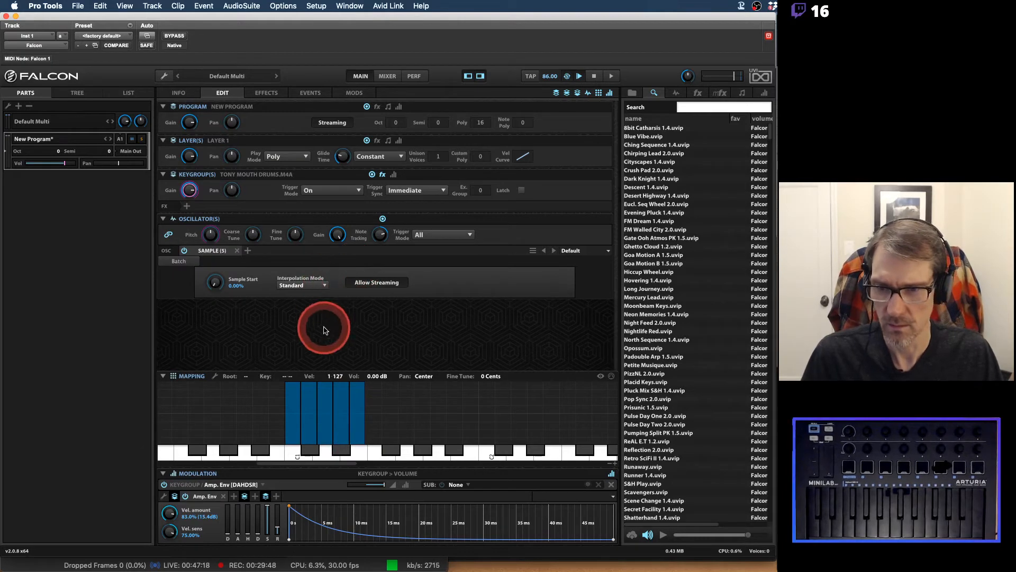
Move the E1 keygroup onto D#1 and extend its sample region to the end of the mouth drums recording.
click(337, 403)
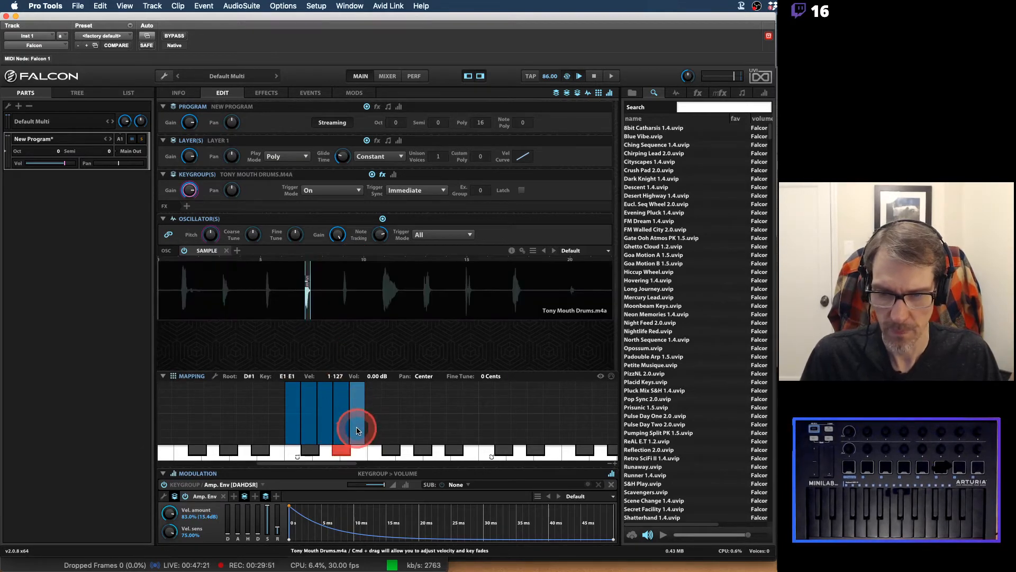
right_click(357, 430)
click(356, 437)
drag(357, 439, 341, 425)
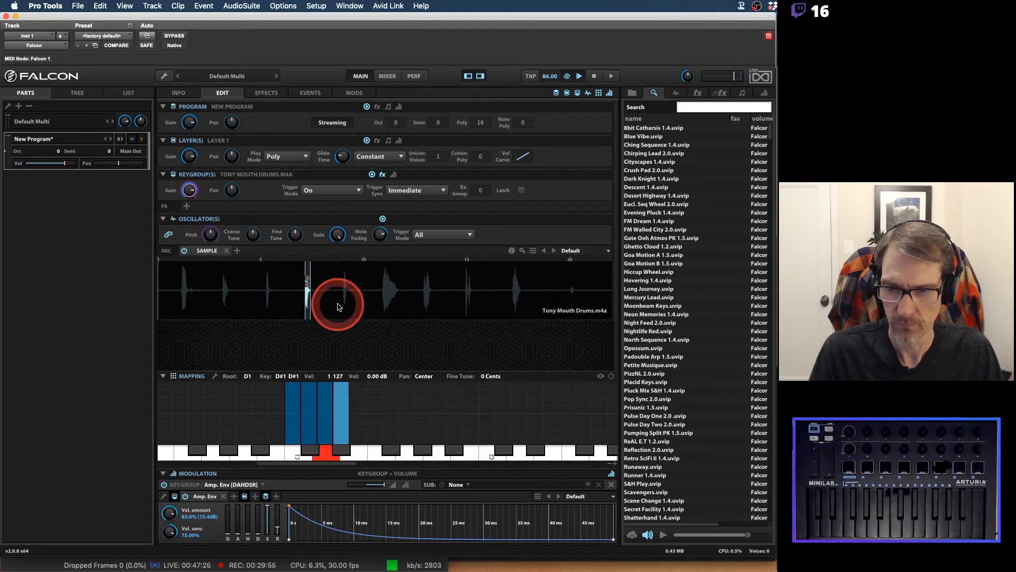
drag(312, 286, 623, 291)
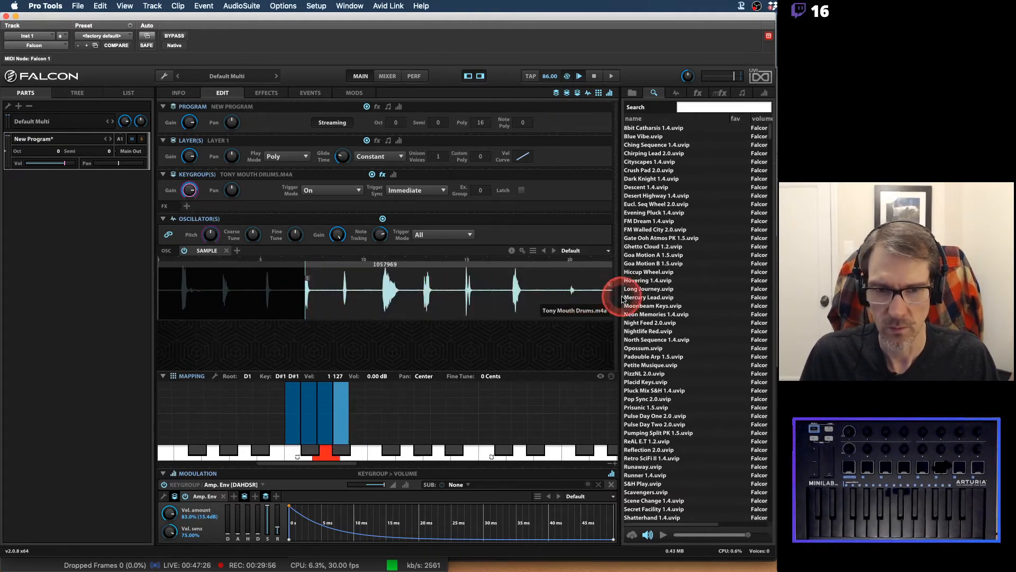
Duplicate the D#1 keygroup onto E1, and duplicate that copy onto F1.
right_click(341, 430)
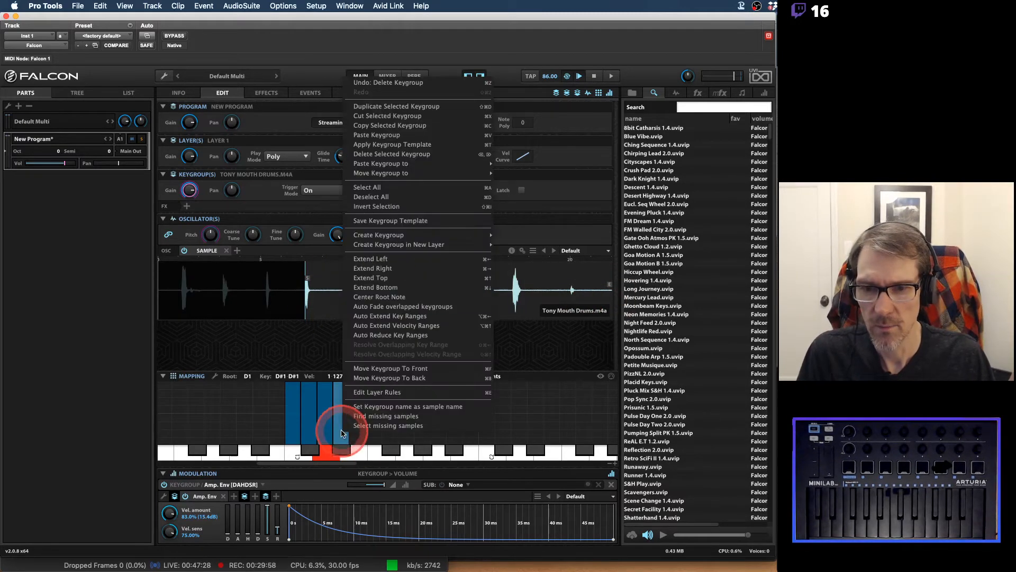
click(422, 105)
drag(341, 419, 351, 420)
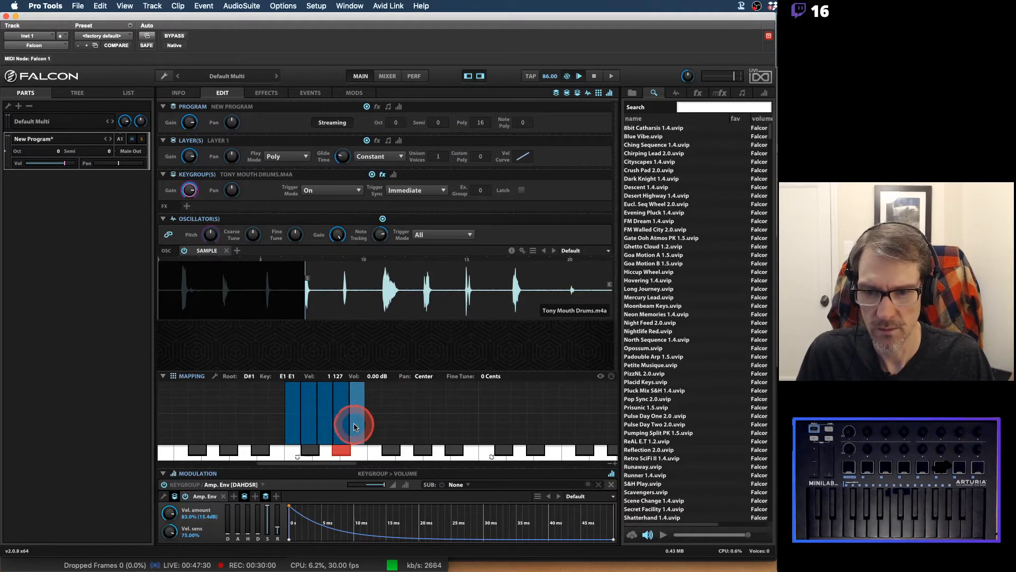
right_click(347, 422)
click(420, 100)
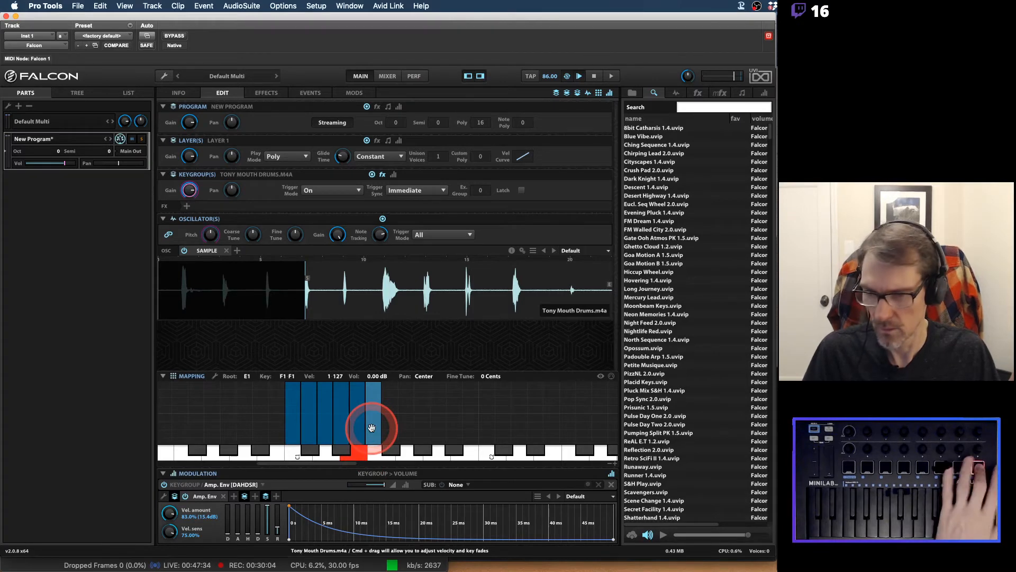
Duplicate the F1 keygroup onto F#1, and duplicate that copy onto G1.
right_click(371, 428)
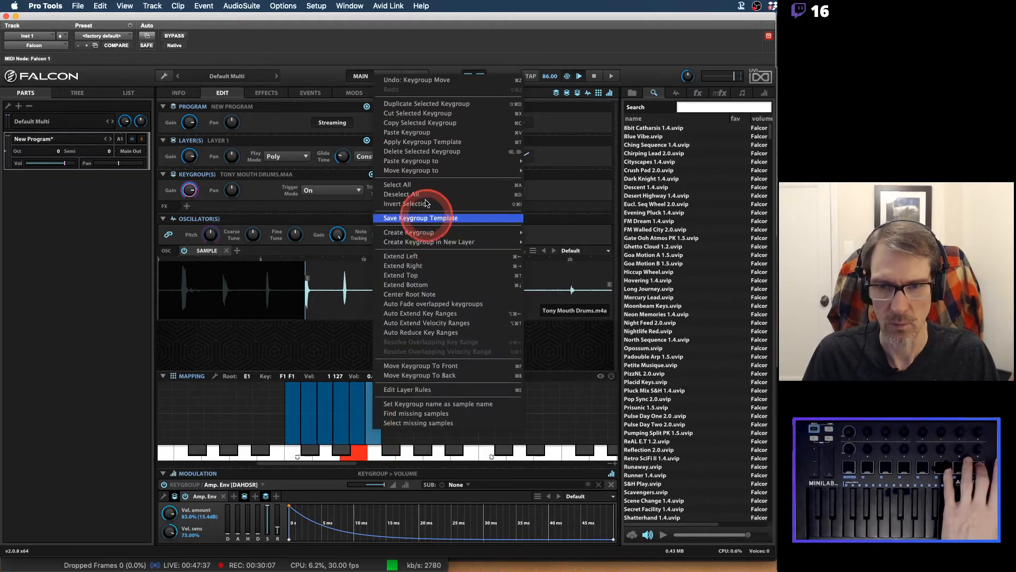
click(419, 105)
mouse_move(372, 445)
mouse_down()
mouse_move(370, 432)
mouse_move(386, 431)
mouse_up()
right_click(389, 437)
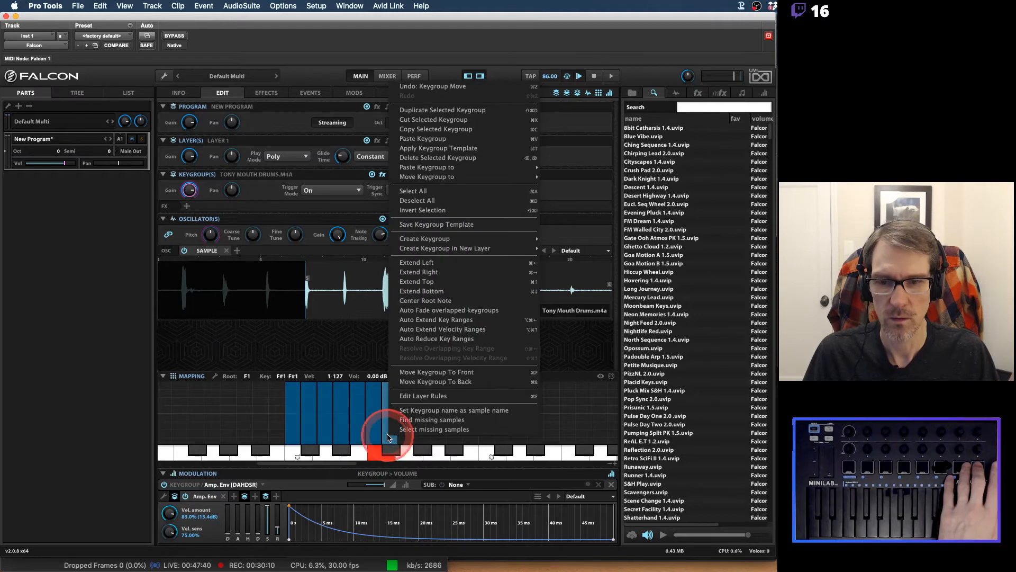
click(466, 110)
drag(391, 418, 399, 417)
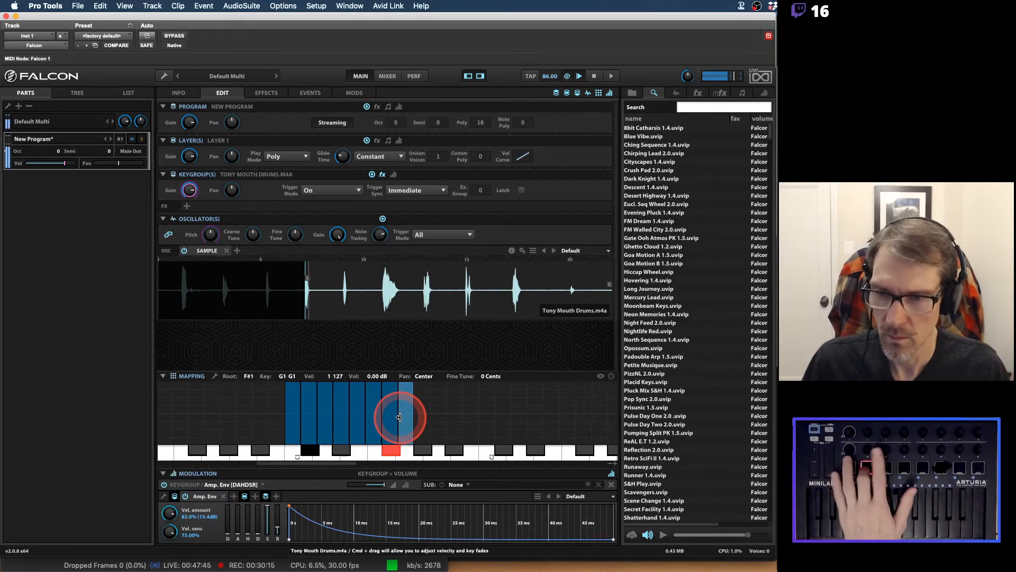
Place a copy of the C1 keygroup on G1 and move its short sample region onto the hit at about 15 s.
click(292, 418)
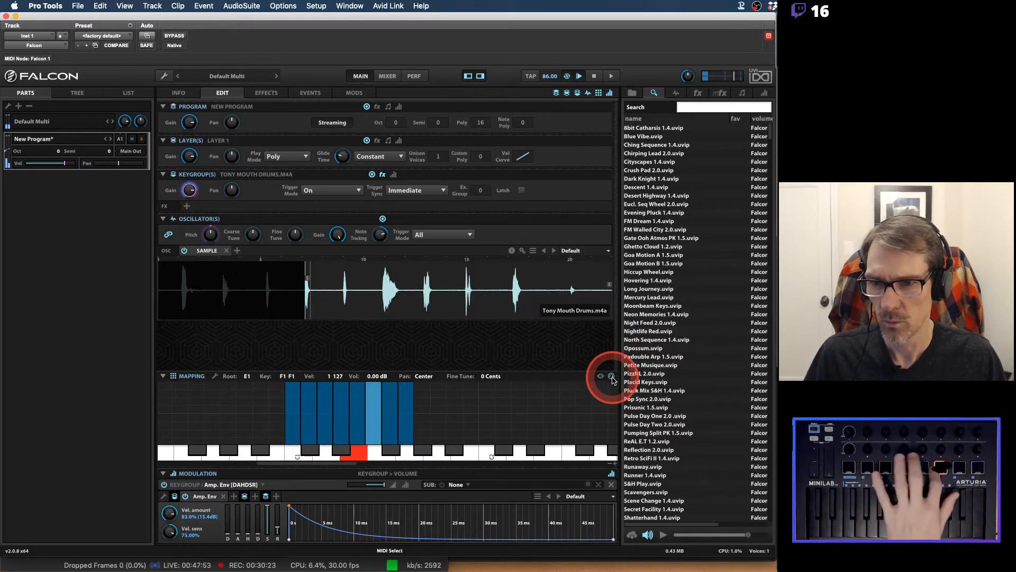
drag(291, 422, 408, 423)
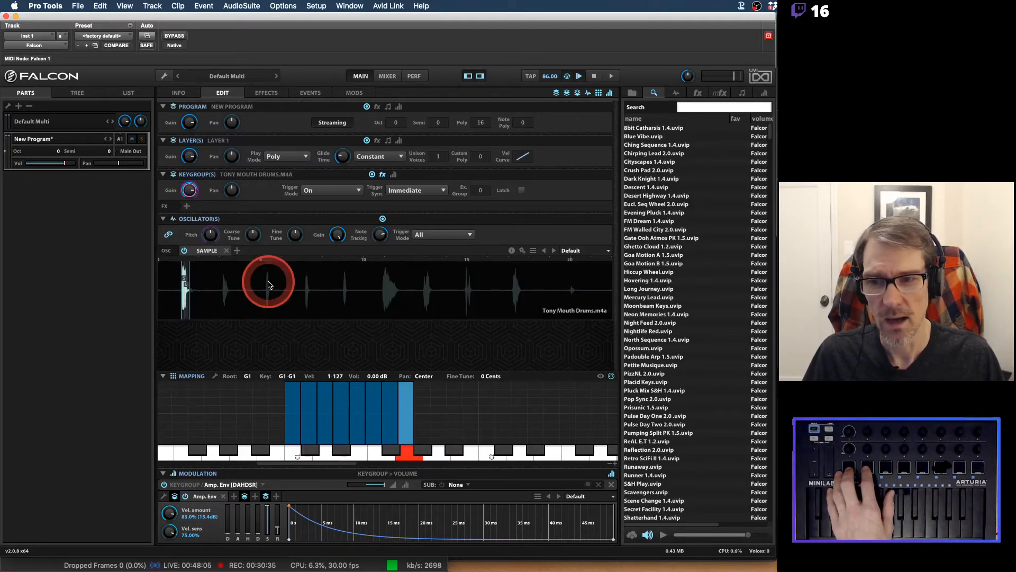
mouse_move(185, 285)
mouse_down()
mouse_move(478, 283)
mouse_move(176, 277)
mouse_move(465, 299)
mouse_up()
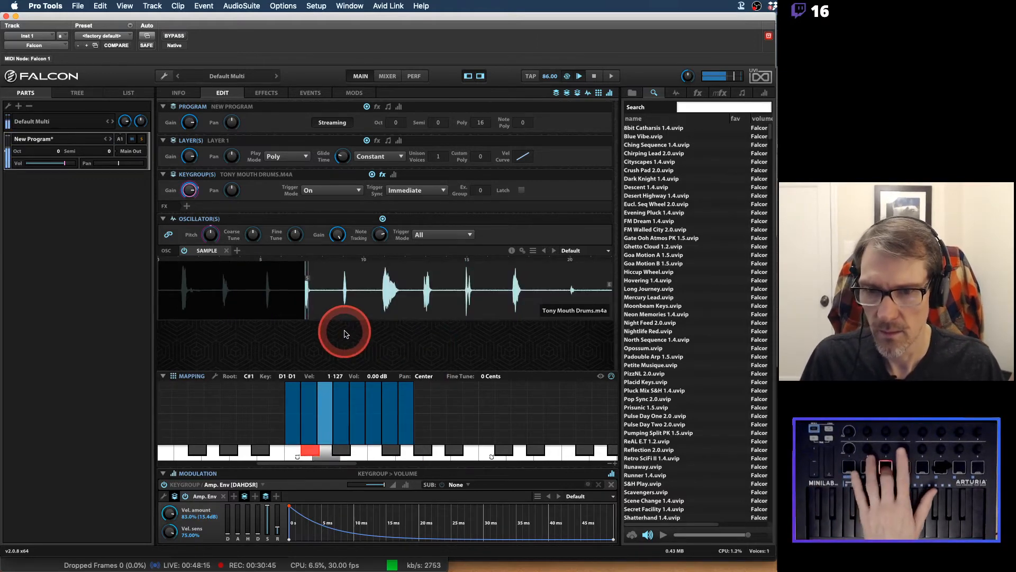
Trim the sample regions of the D1, D#1 and E1 keygroups to the single hits at about 7, 9 and 11 s.
mouse_move(604, 284)
mouse_down()
mouse_move(307, 301)
mouse_move(322, 281)
mouse_move(344, 286)
mouse_up()
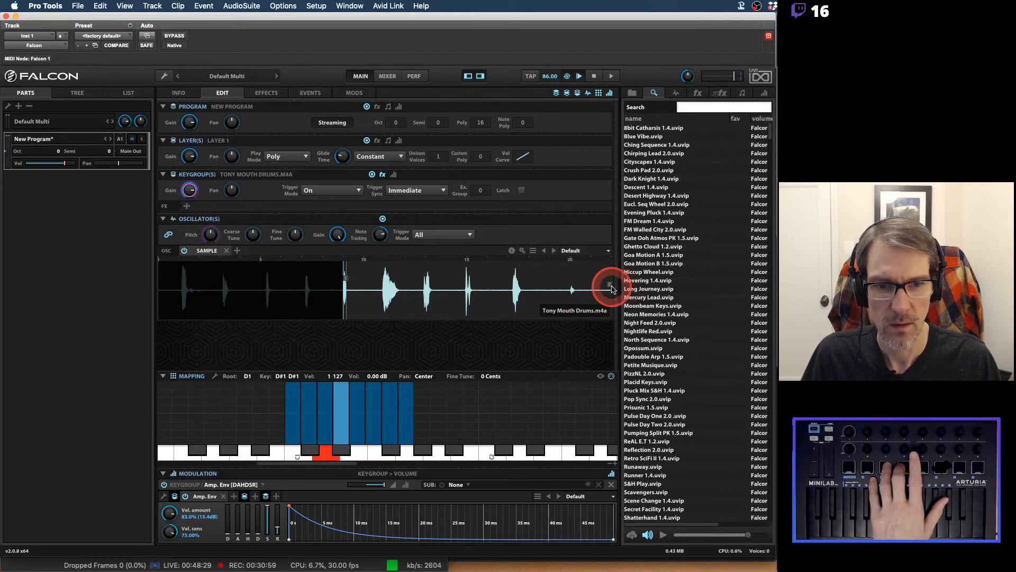
mouse_move(611, 286)
mouse_down()
mouse_move(415, 295)
mouse_move(350, 301)
mouse_move(345, 311)
mouse_up()
click(379, 290)
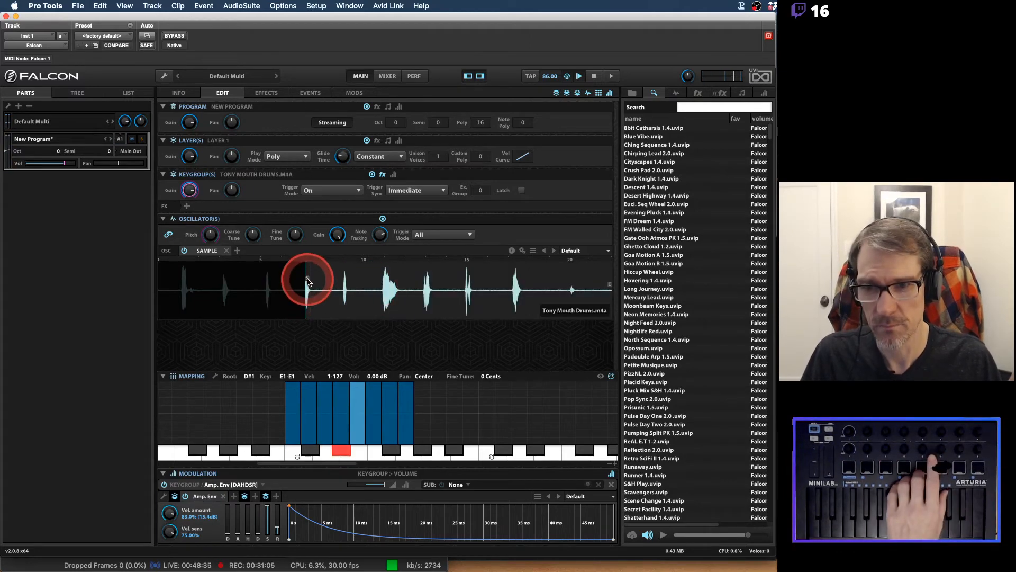
mouse_move(305, 281)
mouse_down()
mouse_move(384, 300)
mouse_move(389, 281)
mouse_up()
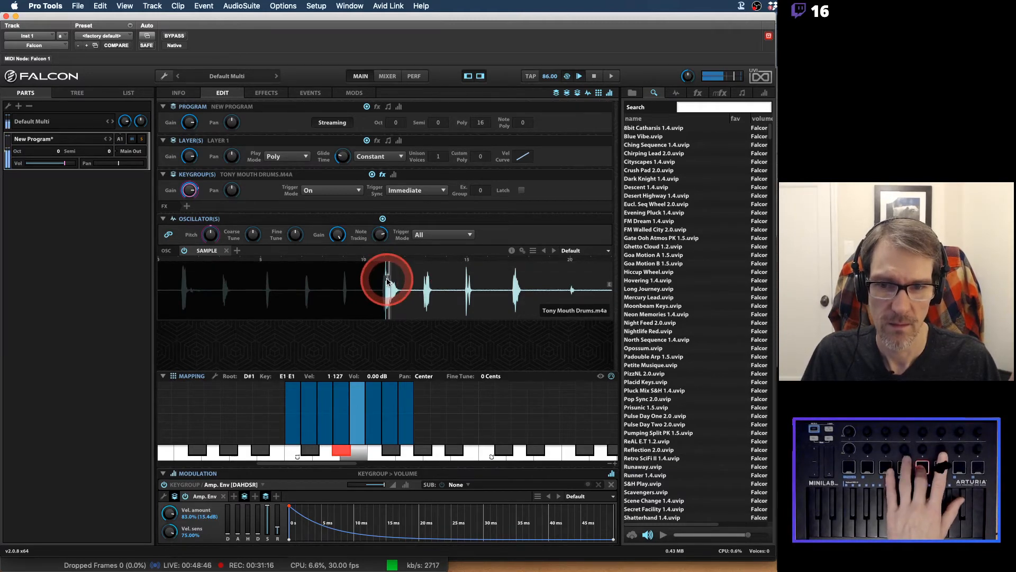
mouse_move(609, 284)
mouse_down()
mouse_move(632, 291)
mouse_move(438, 281)
mouse_move(397, 296)
mouse_up()
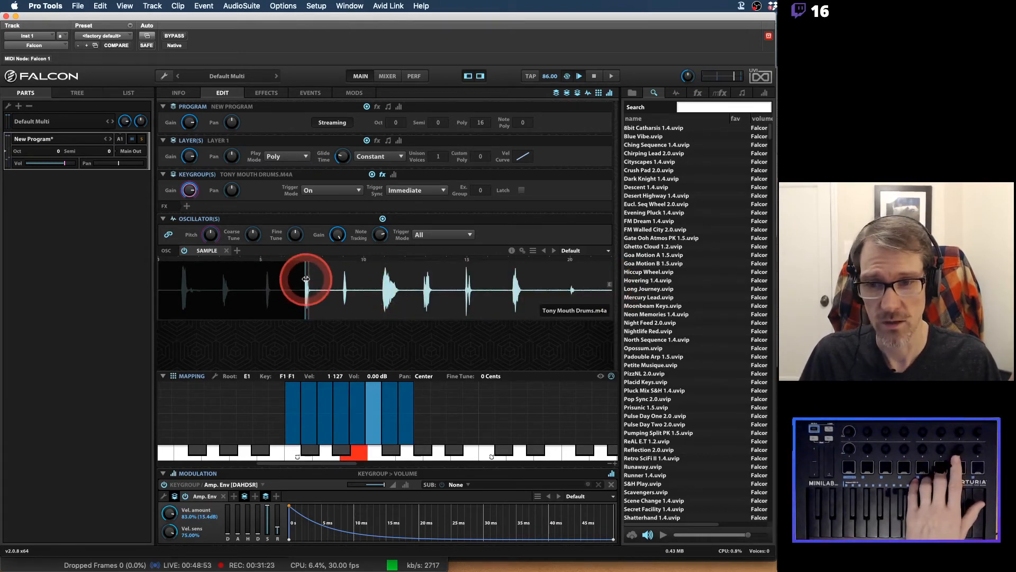
Set the F1 keygroup's sample region to the hit at about 20 s and F#1's to the hit at about 13 s.
mouse_move(305, 279)
mouse_down()
mouse_move(426, 300)
mouse_move(577, 301)
mouse_move(571, 309)
mouse_move(604, 283)
mouse_move(573, 294)
mouse_up()
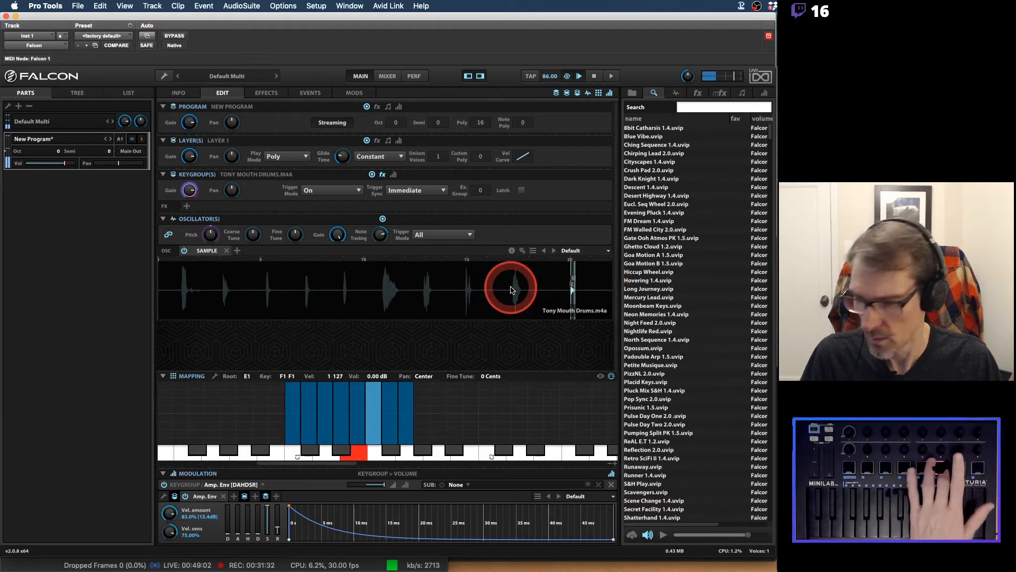
mouse_move(323, 286)
mouse_down()
mouse_move(307, 284)
mouse_move(453, 292)
mouse_move(426, 297)
mouse_up()
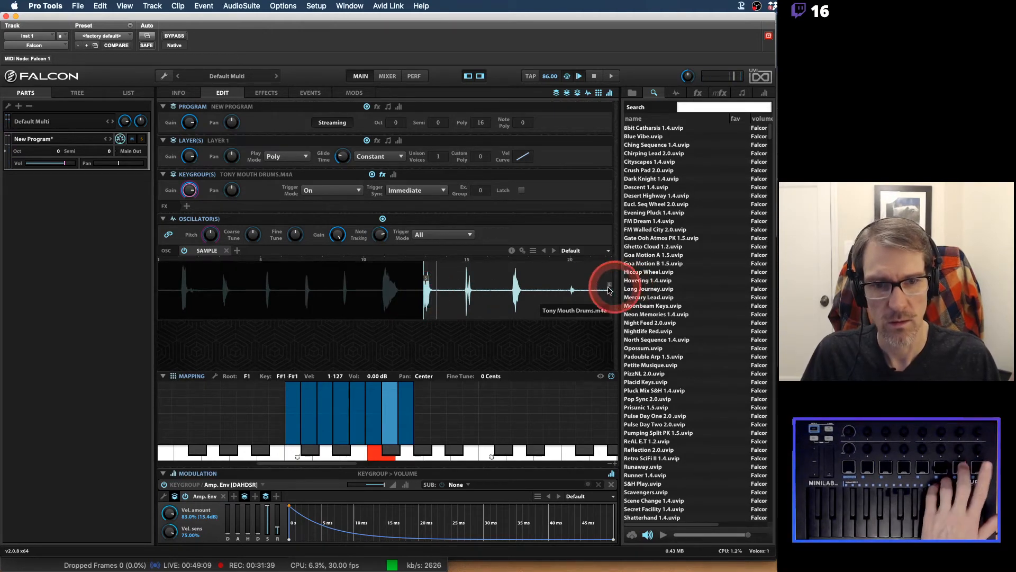
mouse_move(612, 288)
mouse_down()
mouse_move(430, 296)
mouse_move(429, 287)
mouse_move(476, 288)
mouse_up()
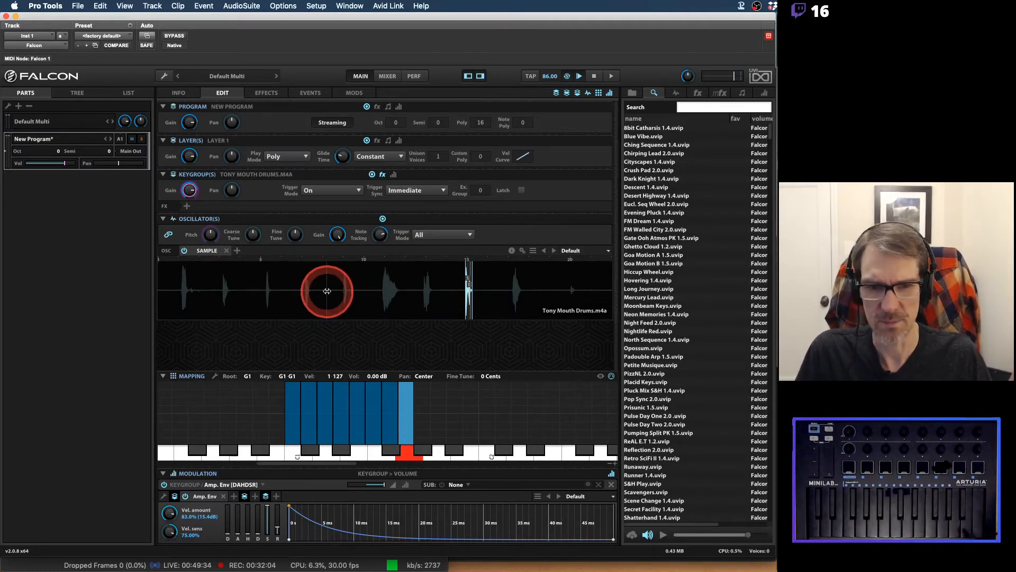
Examine the sample oscillator's preset and save options and its additional parameters for the G1 keygroup.
click(609, 250)
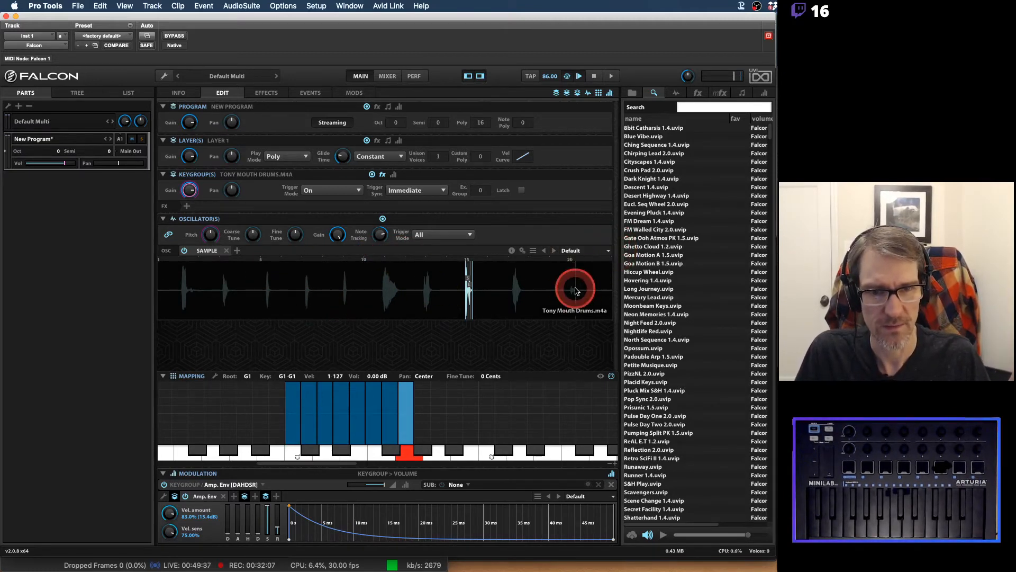
click(533, 251)
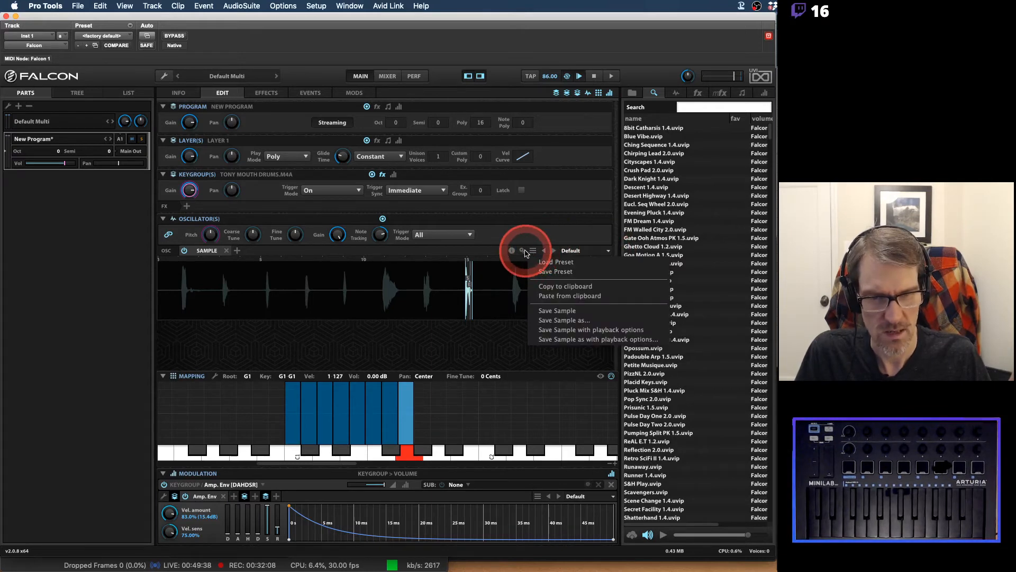
click(524, 252)
click(523, 250)
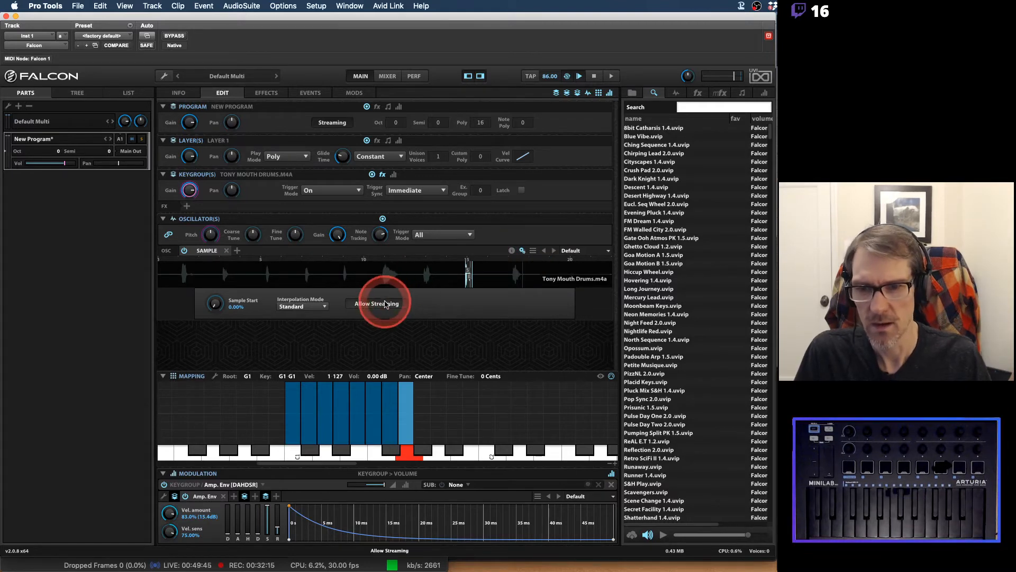
click(522, 250)
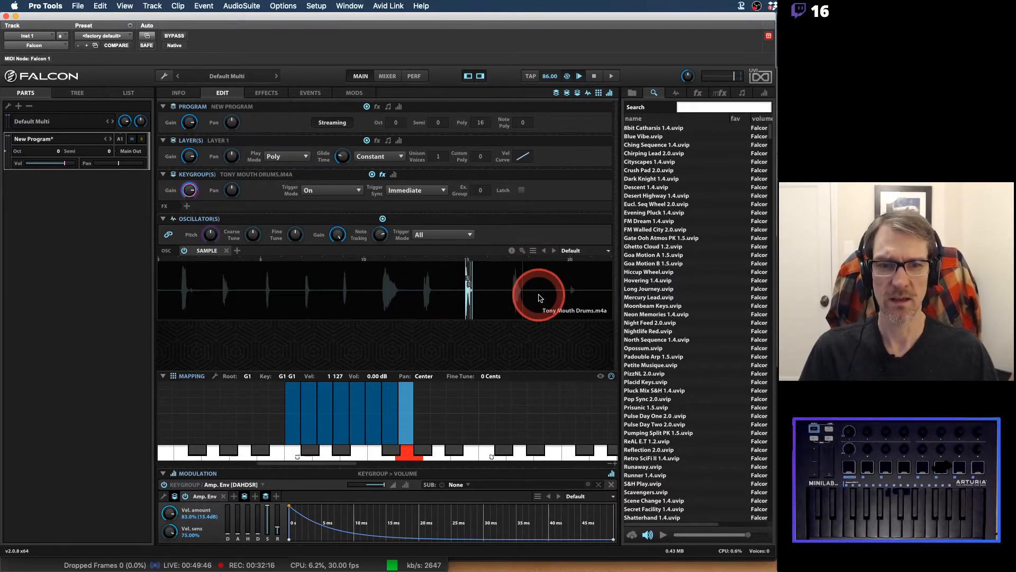
click(522, 250)
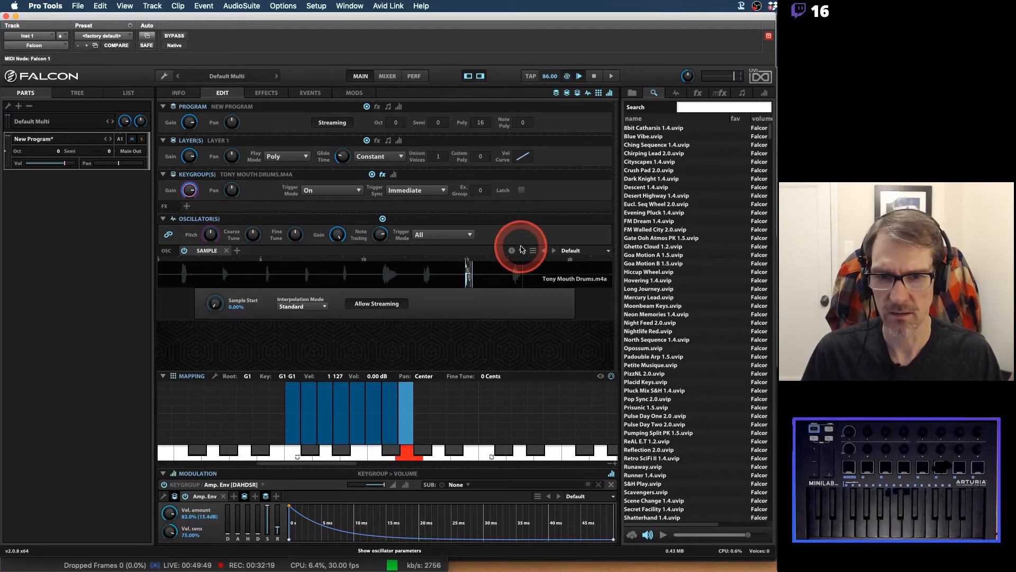
click(522, 249)
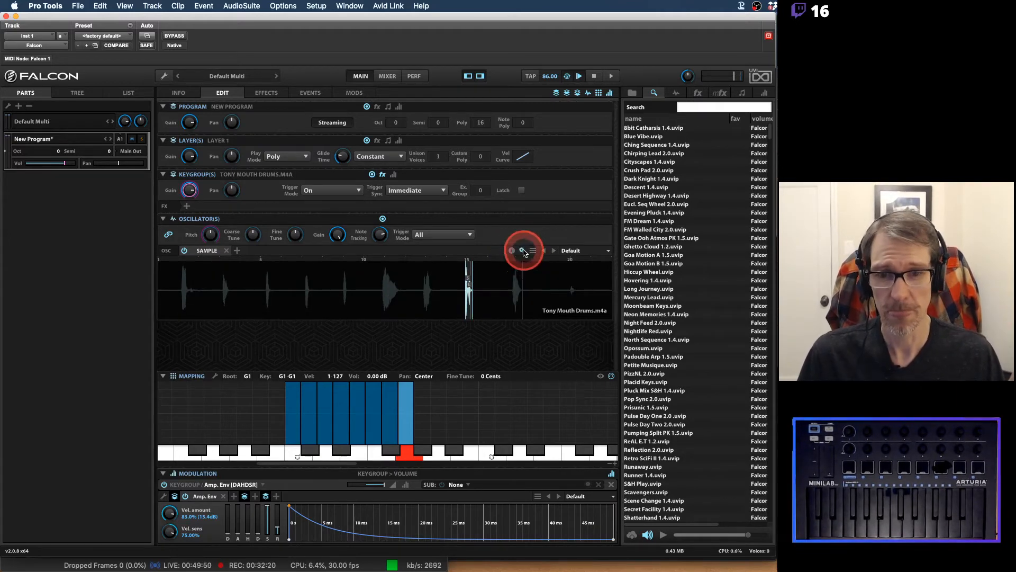
Turn off Allow Streaming for the G1 keygroup's sample and check the available interpolation modes.
click(522, 250)
click(391, 304)
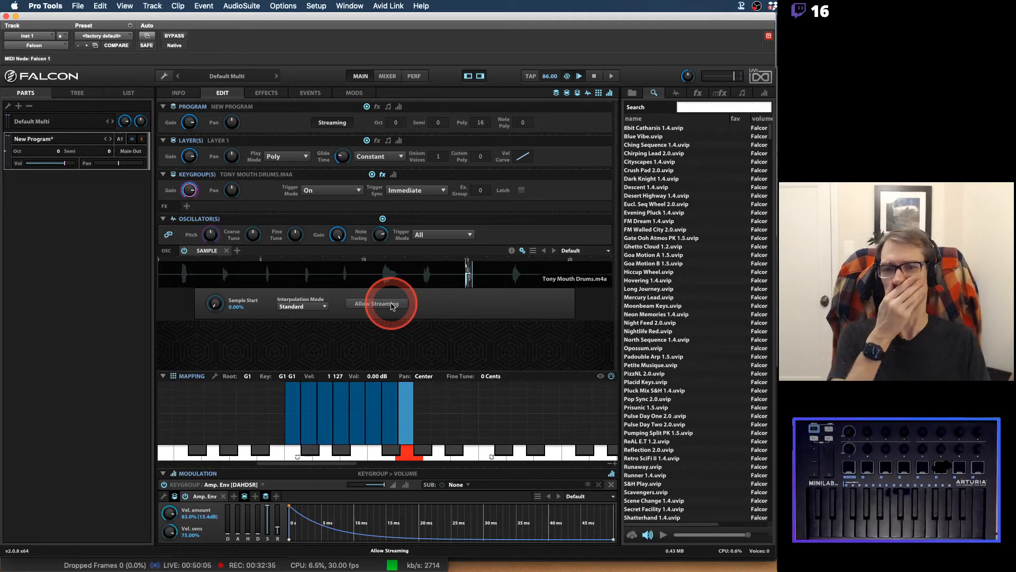
click(315, 306)
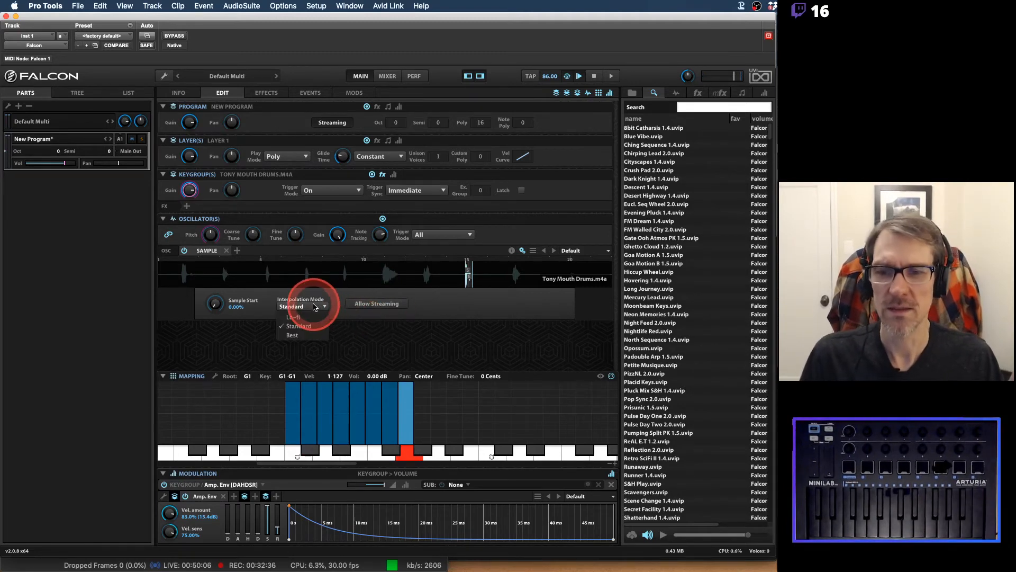
click(340, 294)
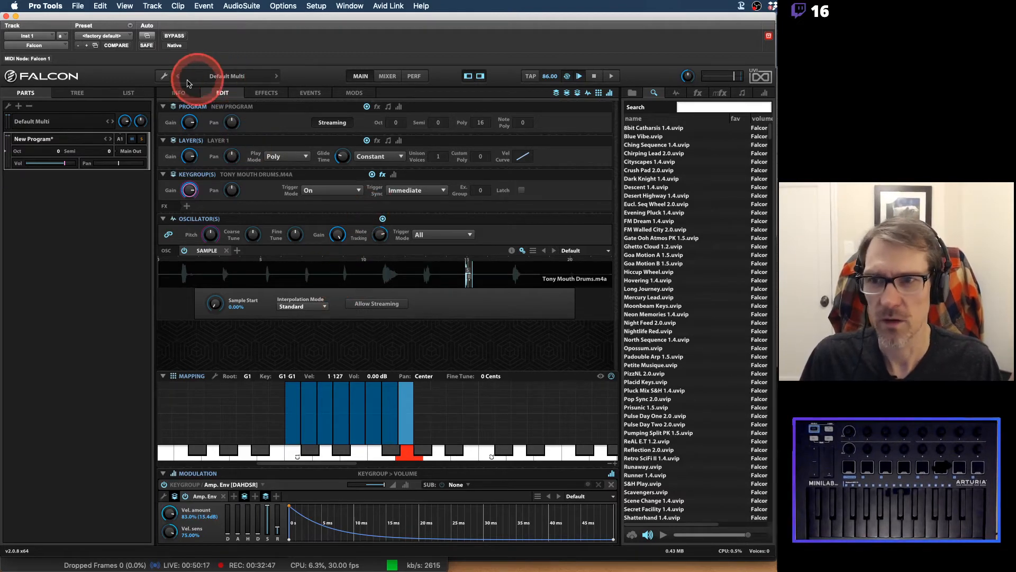
Save the program and its samples as TG Beatbox Drums 2 in the Falcon Presets folder, located by searching for "presets".
click(169, 78)
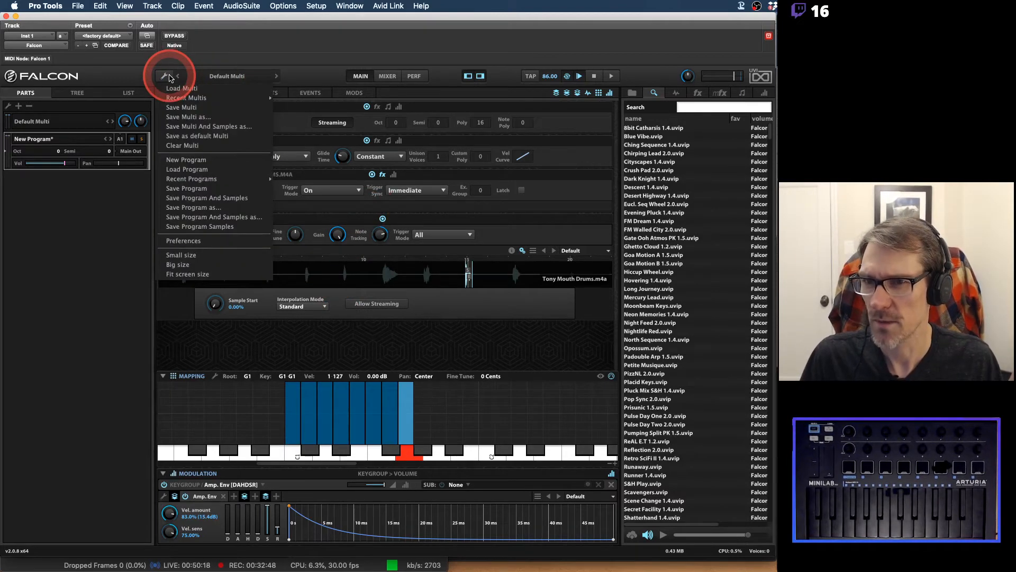
click(194, 199)
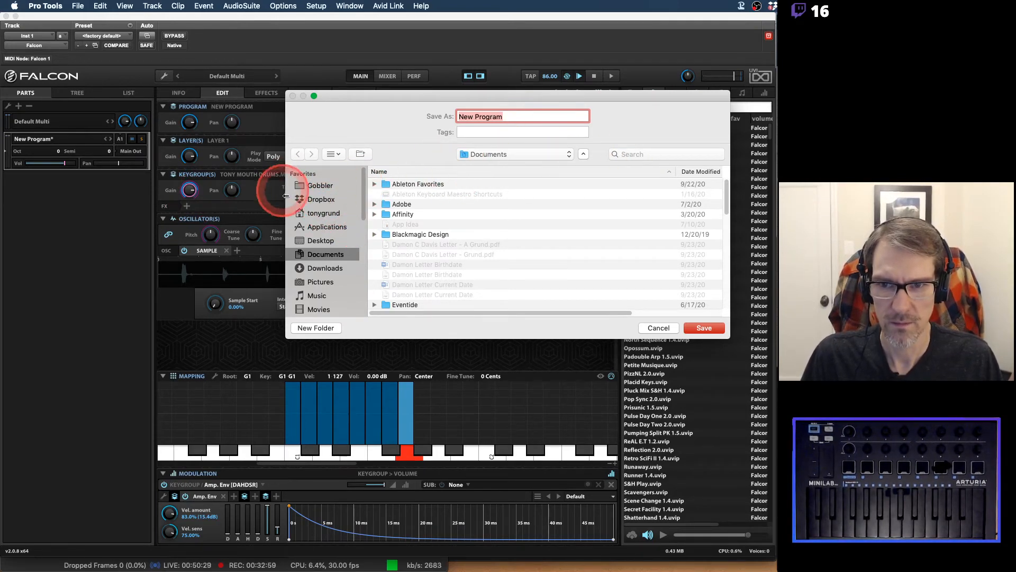
click(643, 152)
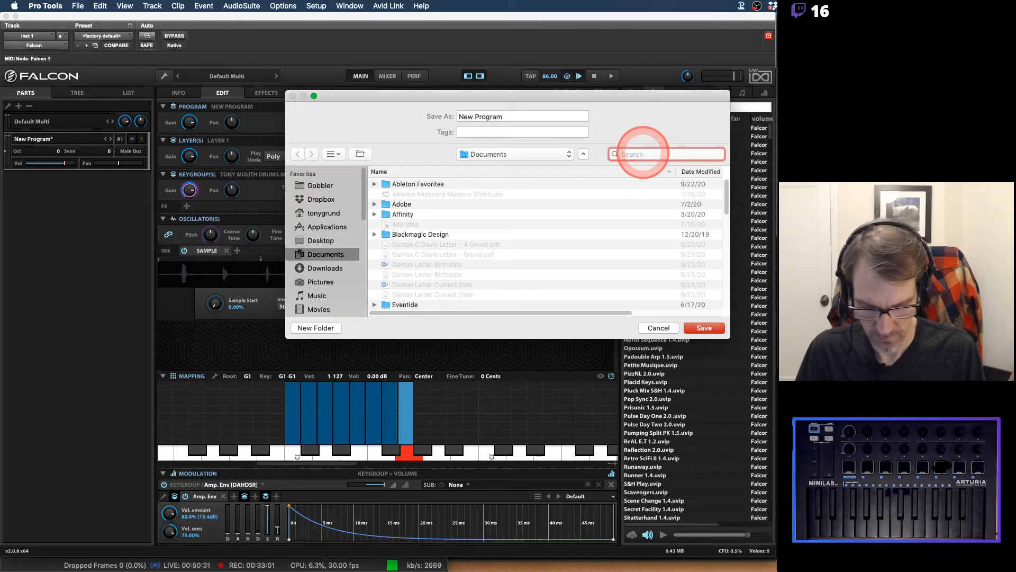
text(presets)
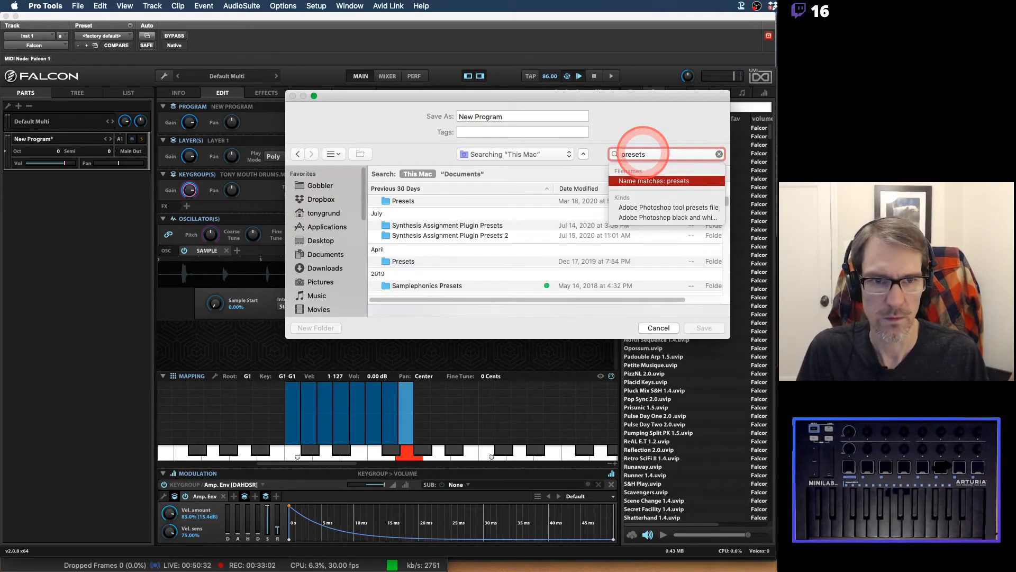
key(Return)
double_click(389, 201)
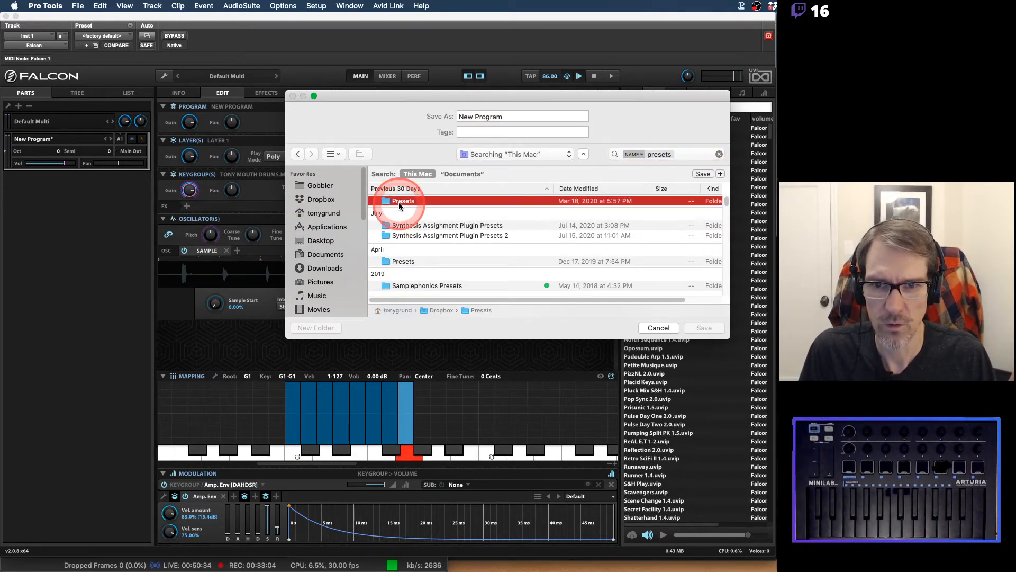
double_click(406, 205)
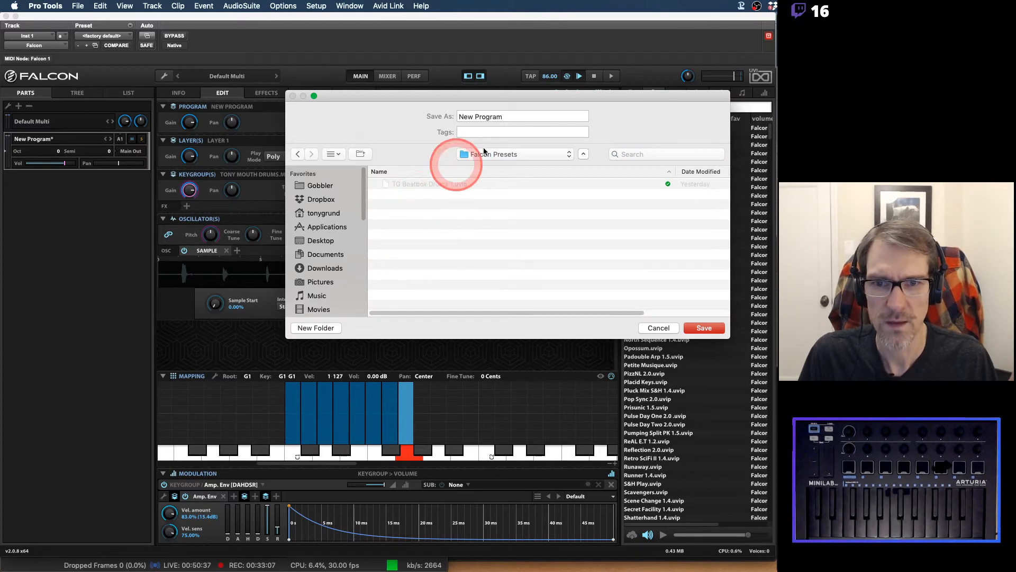
click(494, 116)
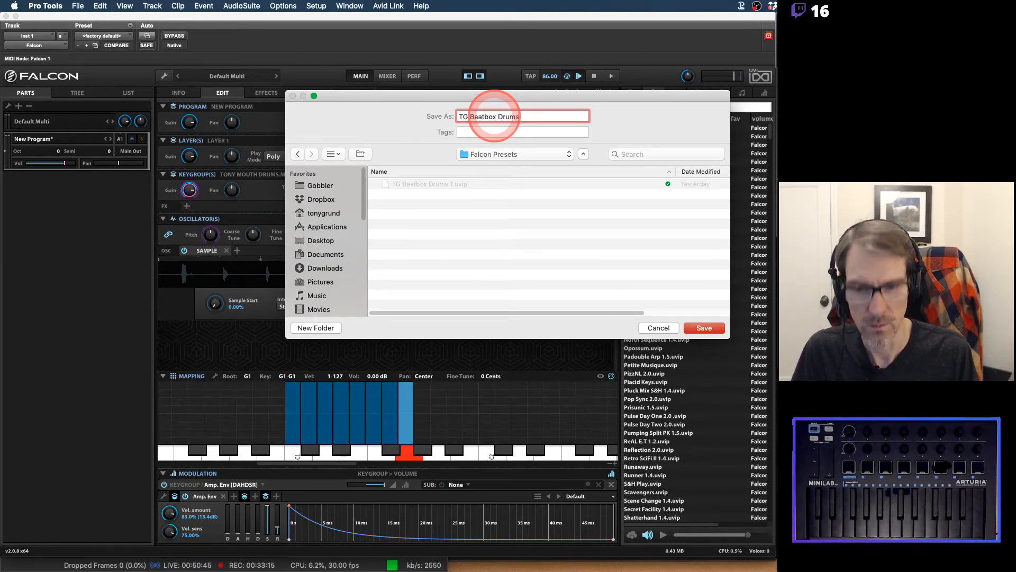
key(Return)
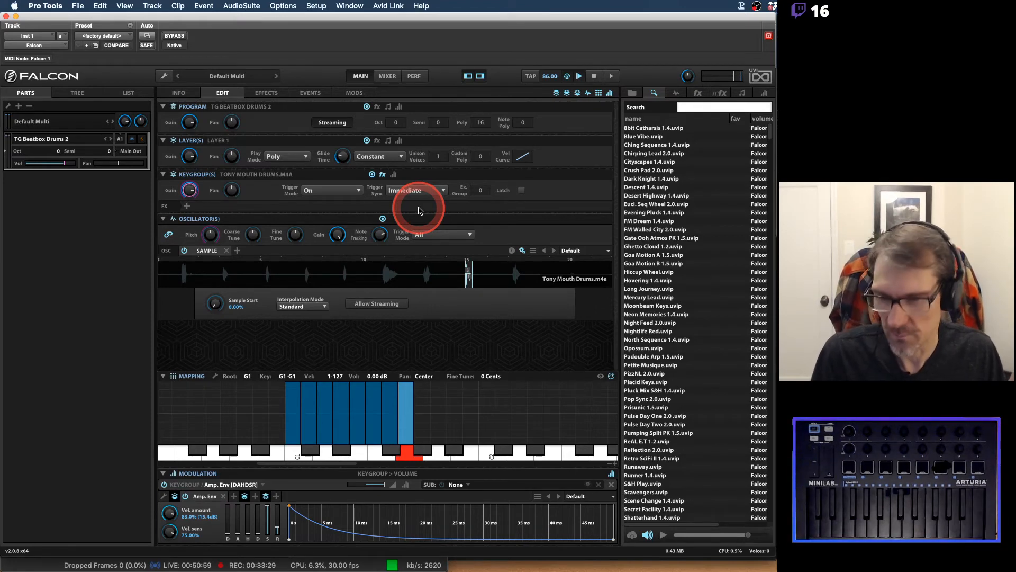
Check the root notes of the lowest keygroups in the mapping and adjust the root note where it differs from the key.
click(411, 322)
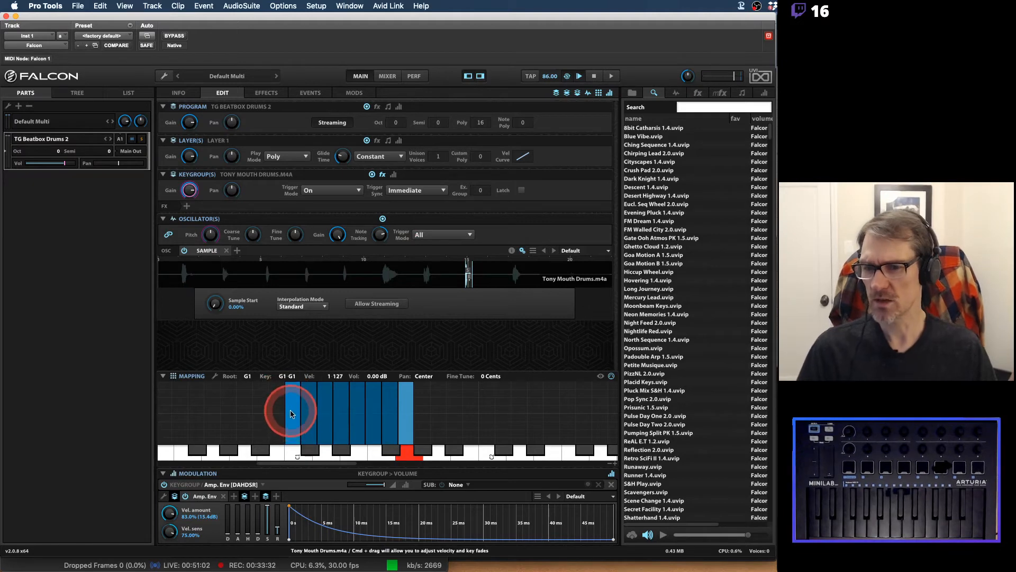
click(291, 412)
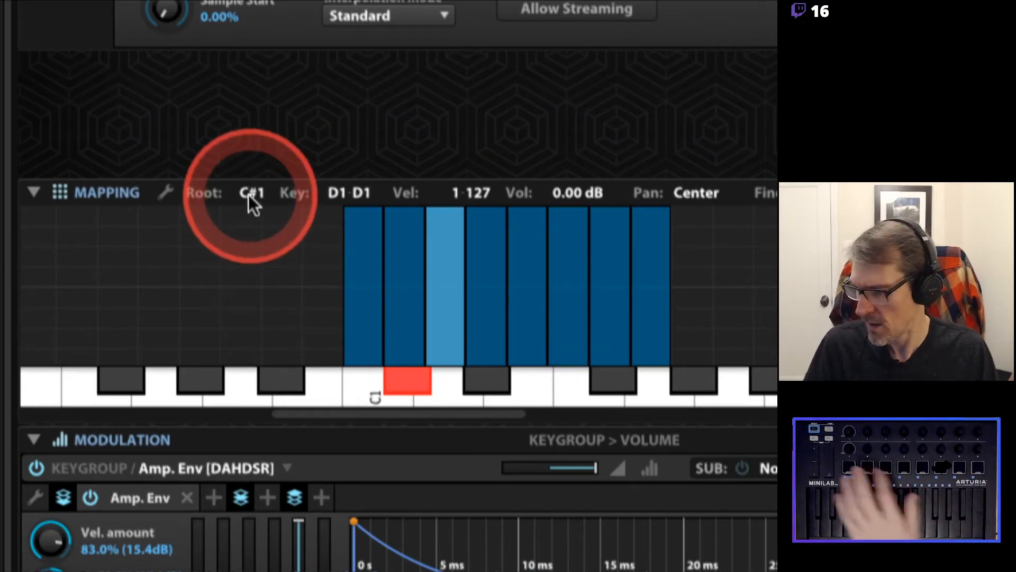
mouse_move(247, 191)
mouse_down()
mouse_move(247, 209)
mouse_move(255, 176)
mouse_up()
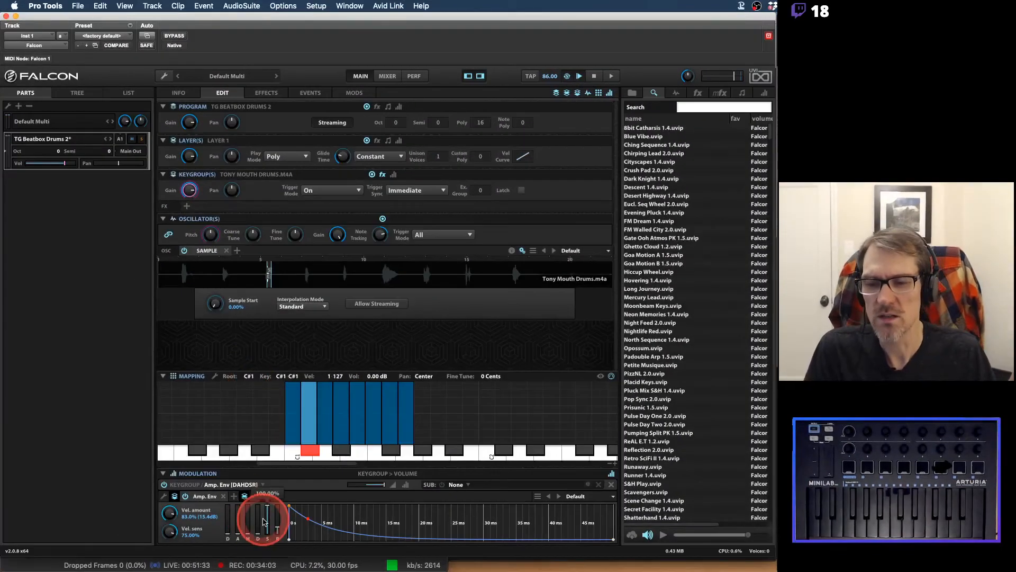
Set velocity amount and sensitivity to 0% for the C1 and C#1 keygroups and lengthen the release of their amp envelopes.
drag(264, 521, 269, 517)
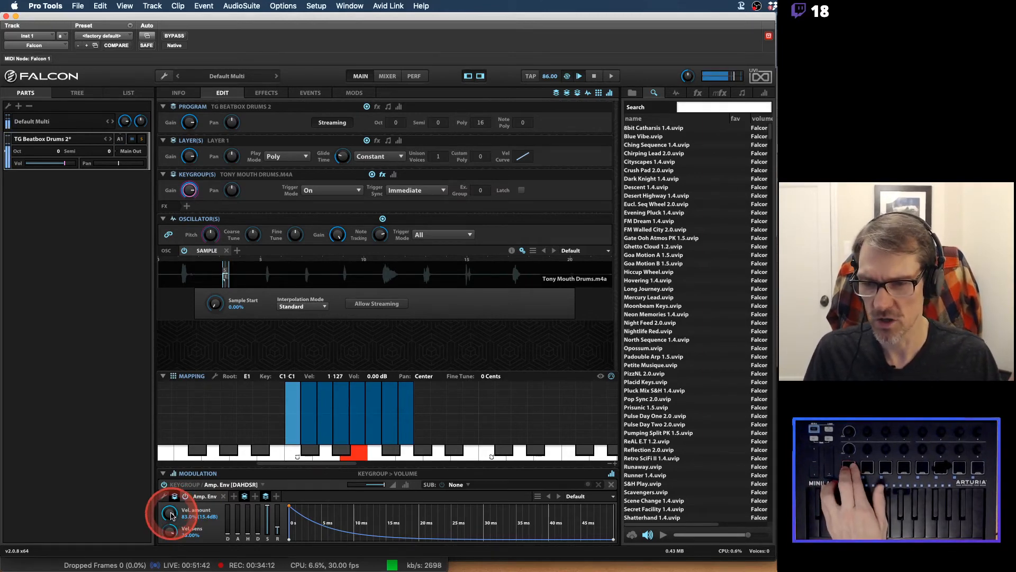
drag(171, 516, 165, 569)
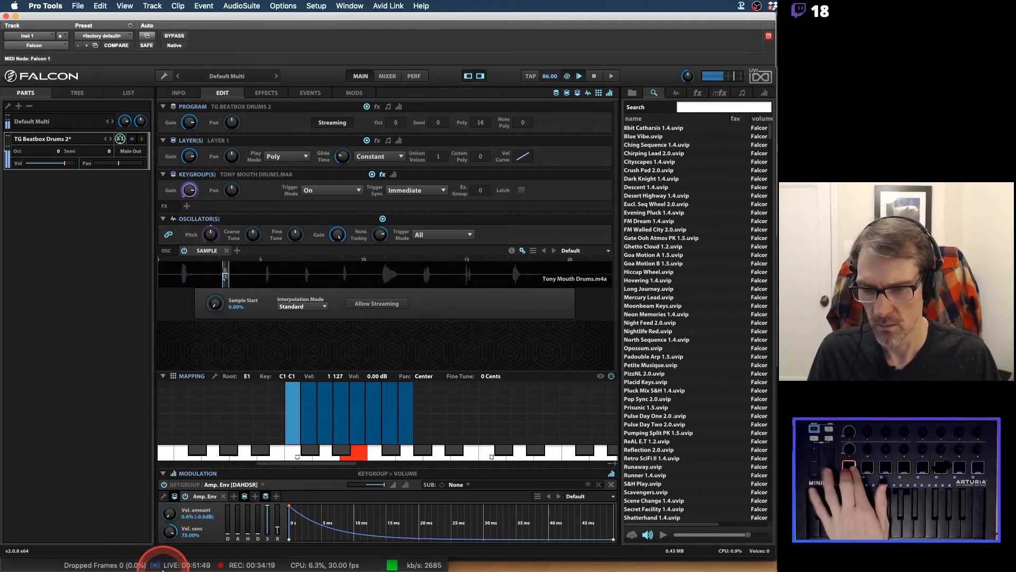
click(171, 519)
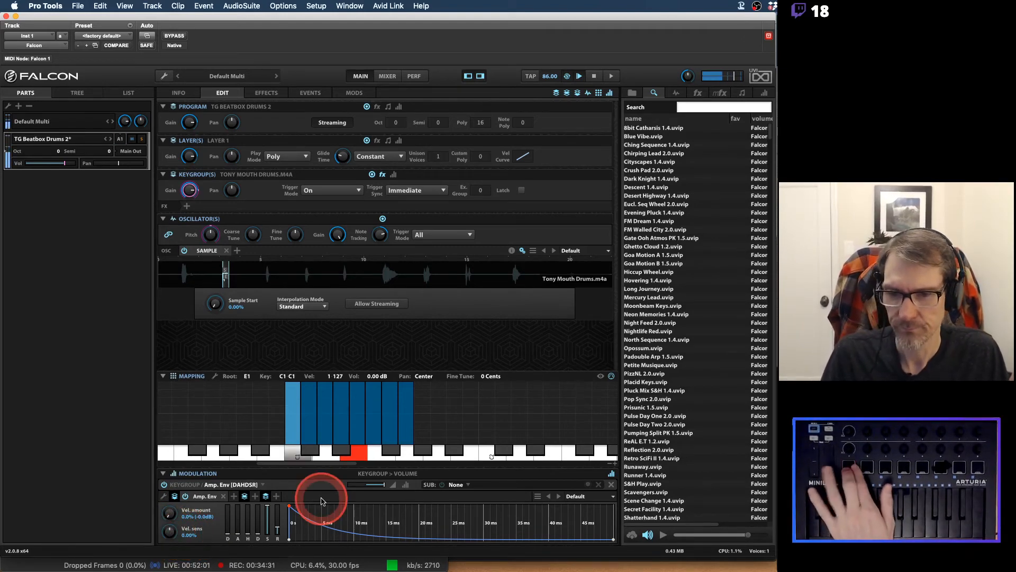
mouse_move(279, 519)
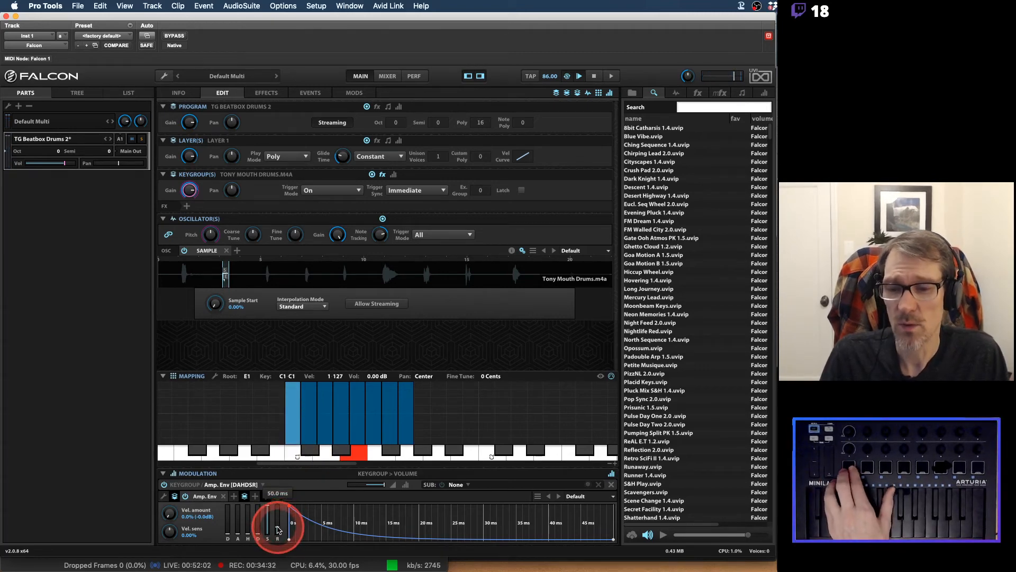
drag(279, 529, 277, 520)
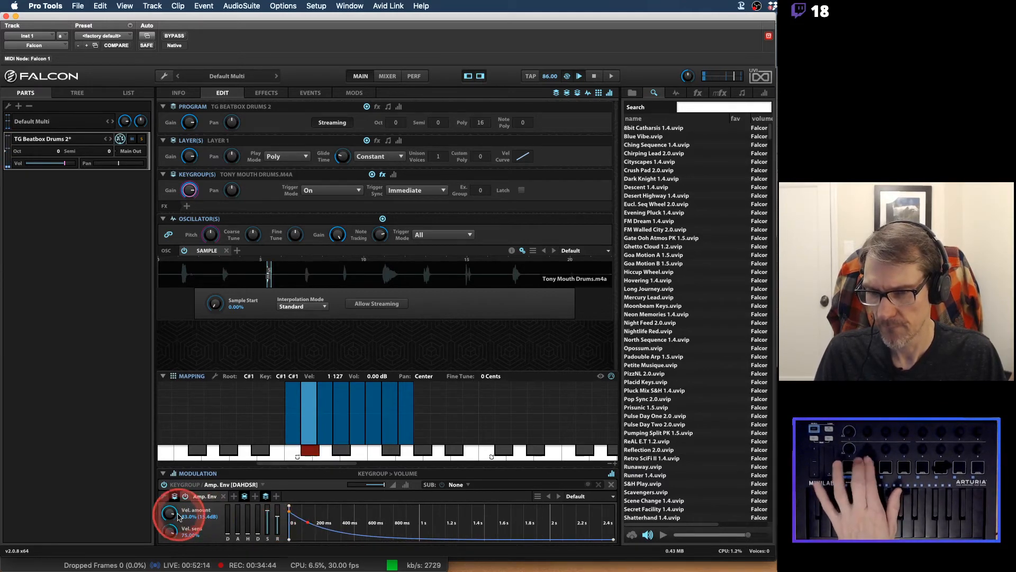
drag(179, 517, 162, 568)
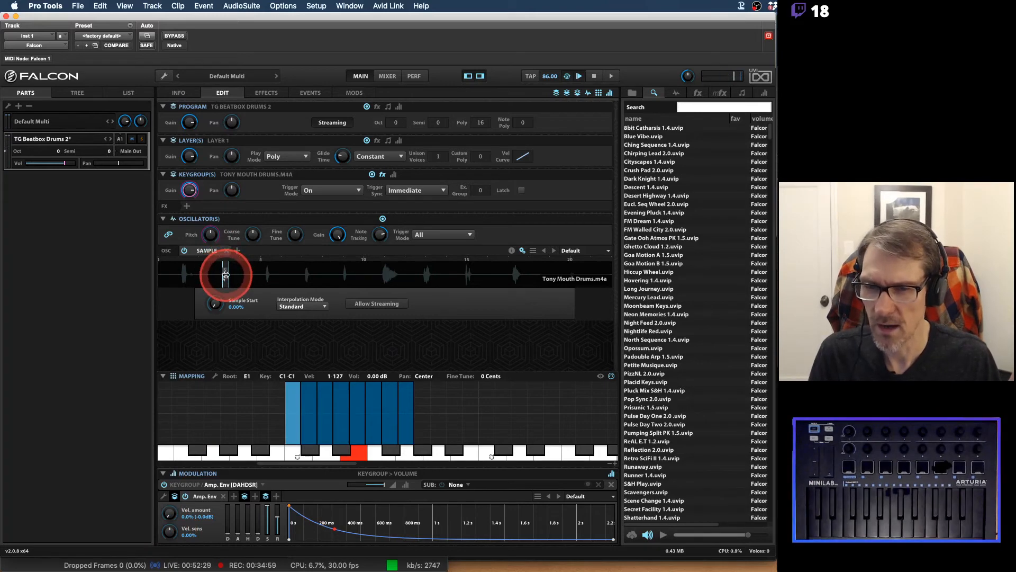
Fine-tune the sample region and mapping volume of the C1 keygroup, and nudge the C#1 keygroup's sample region onto its hit.
drag(225, 272, 225, 273)
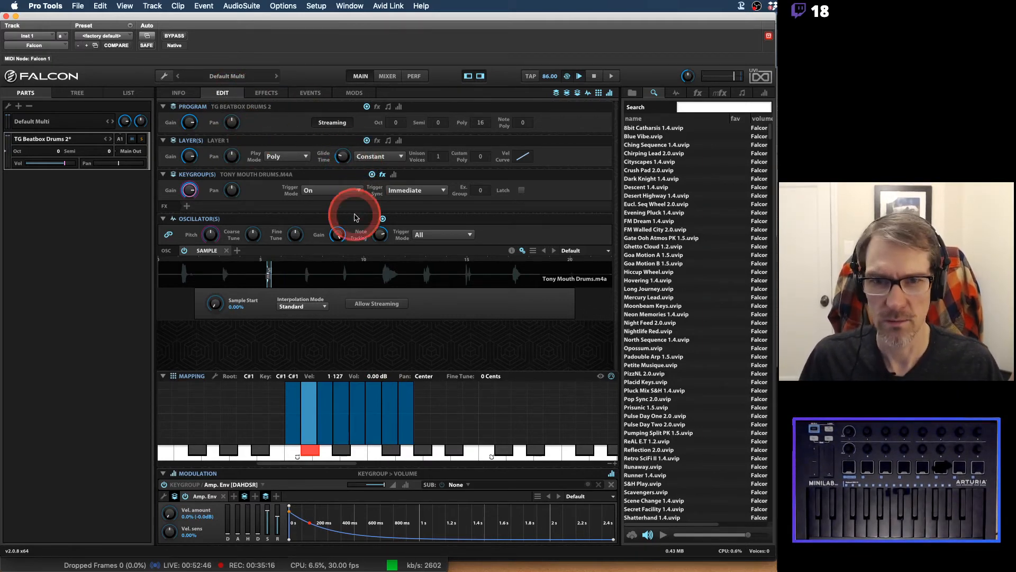
mouse_move(337, 233)
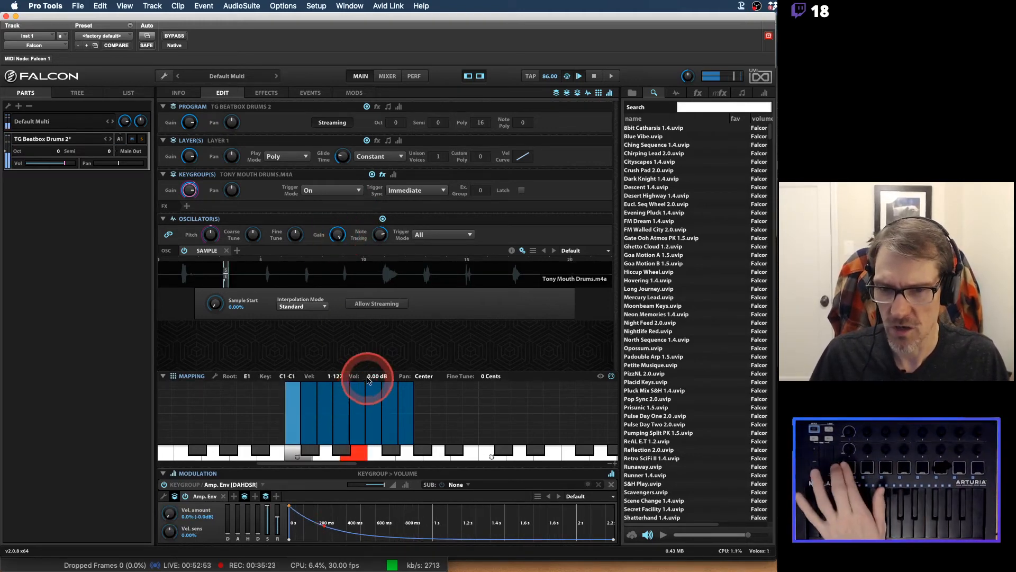
drag(371, 377, 372, 383)
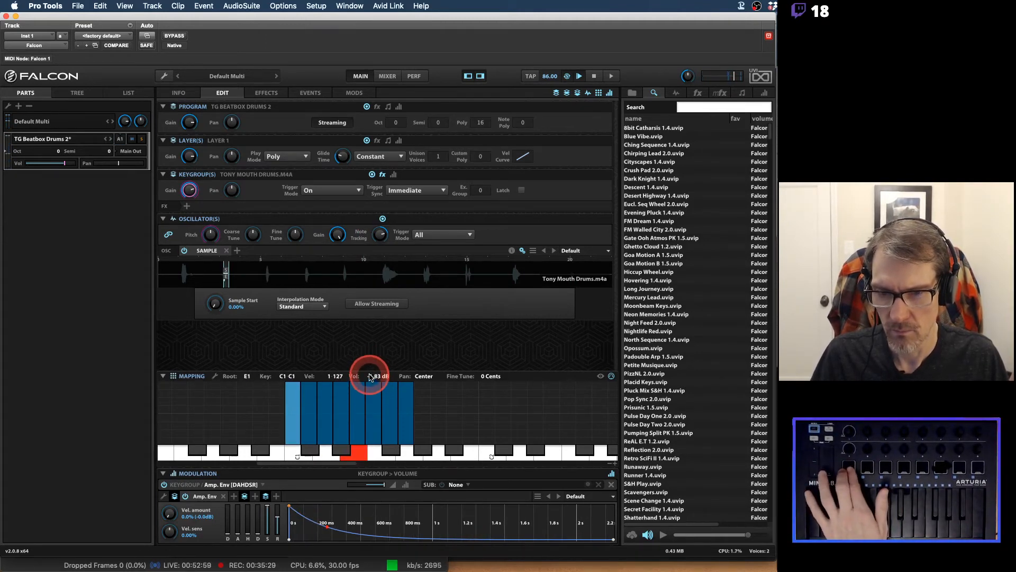
mouse_move(369, 376)
mouse_down()
mouse_move(367, 365)
mouse_move(375, 386)
mouse_up()
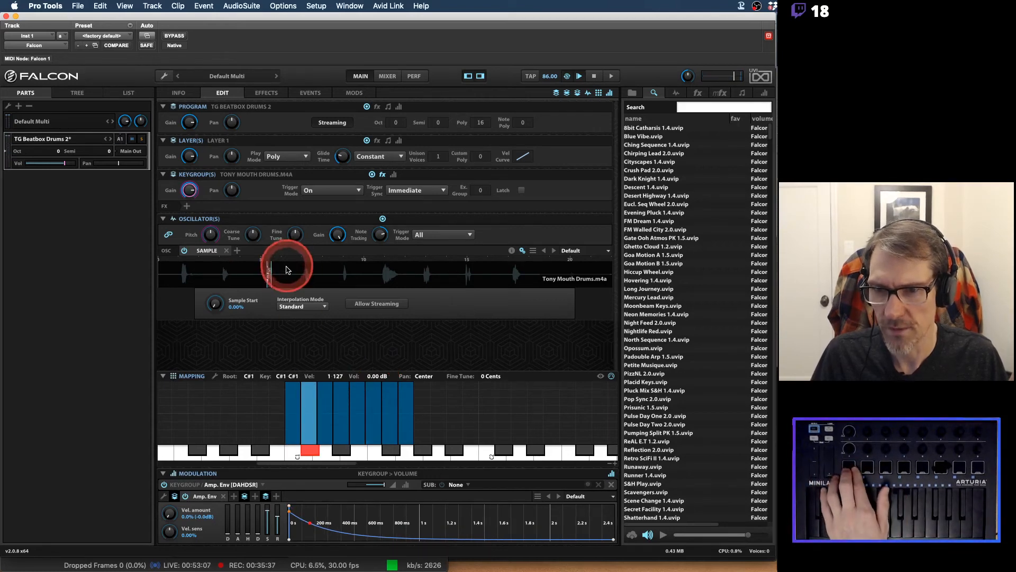
drag(268, 276, 268, 277)
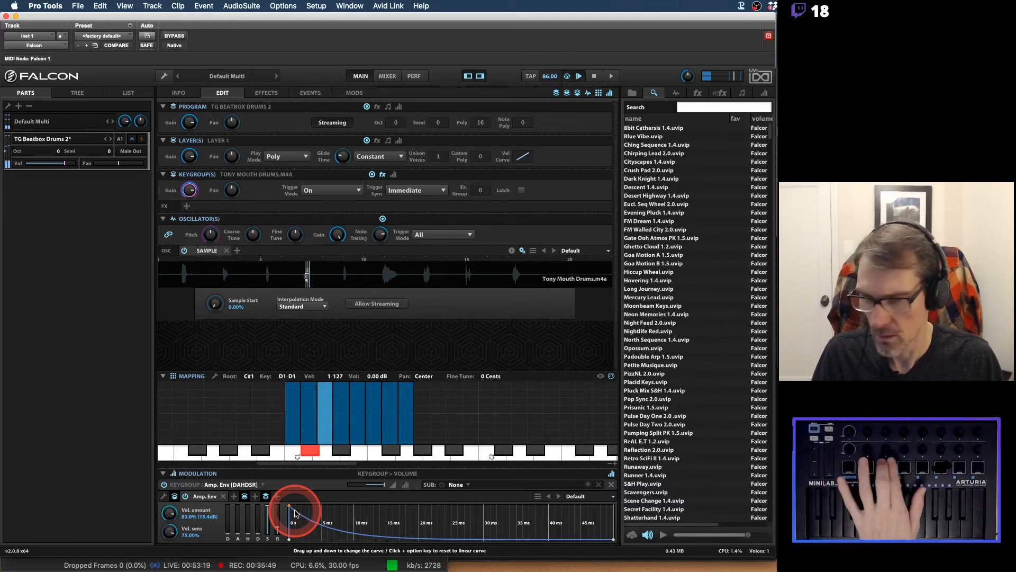
Fine-tune the sample regions of the D1 and D#1 keygroups and lengthen the release of their amp envelopes.
click(307, 273)
drag(307, 272, 306, 272)
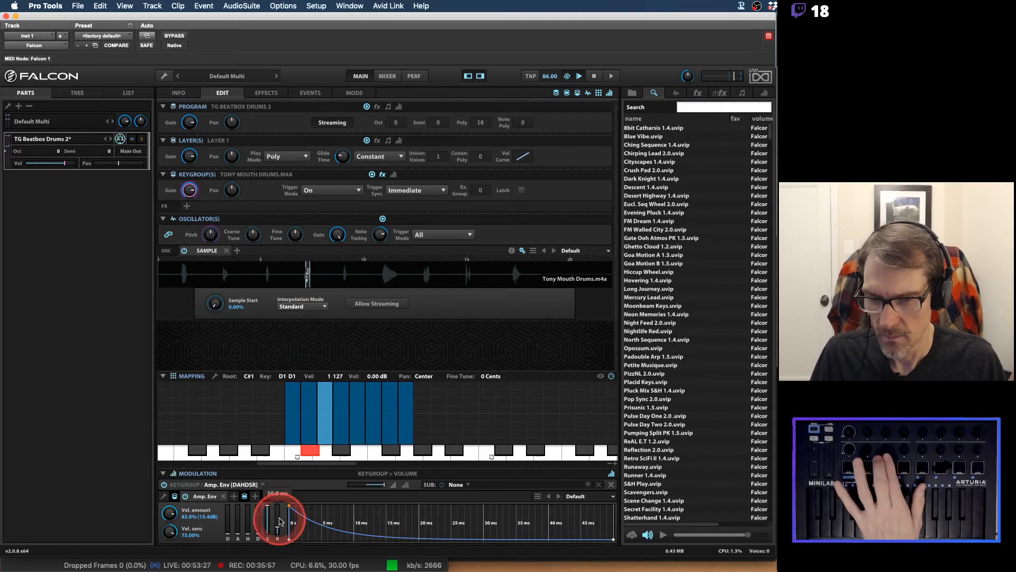
drag(273, 537, 277, 522)
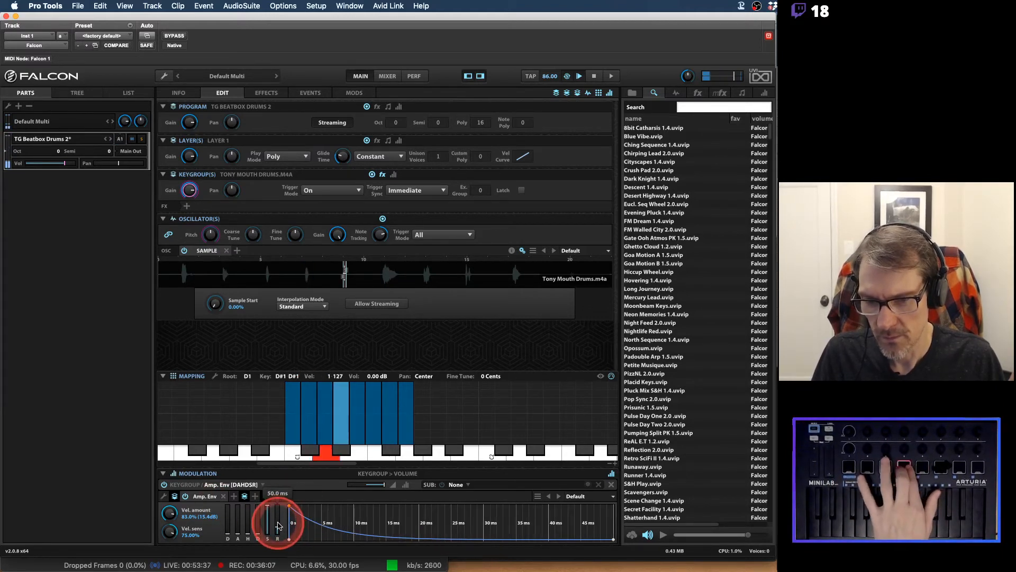
drag(280, 529, 278, 528)
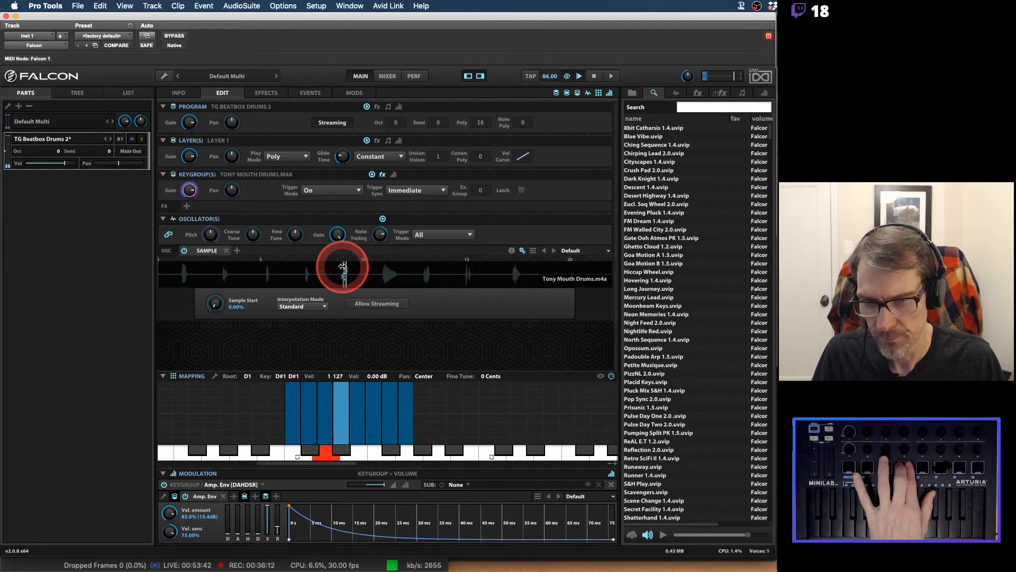
drag(342, 266, 342, 267)
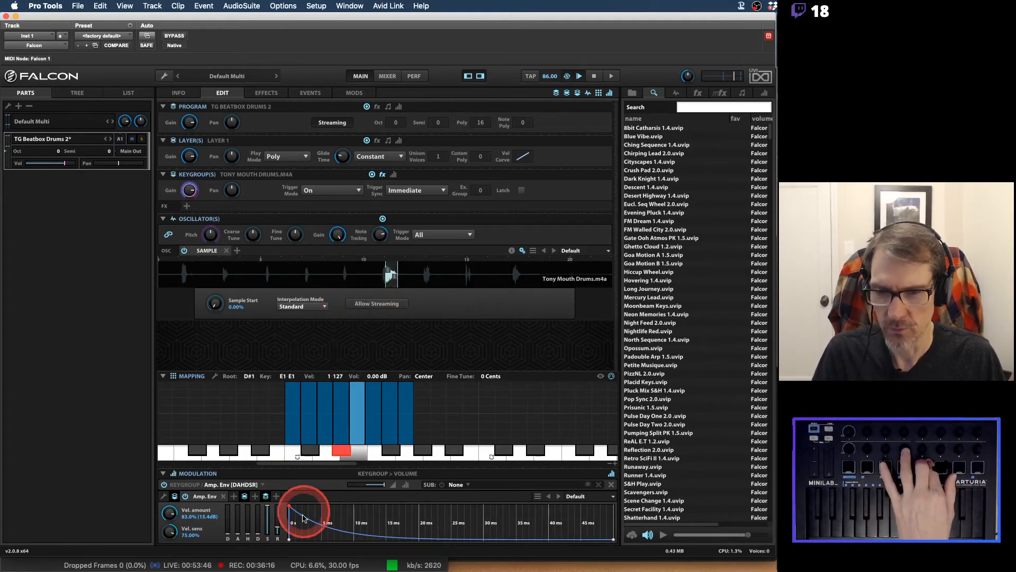
Lengthen the amp envelope release of the E1 and F1 keygroups.
drag(274, 526, 279, 520)
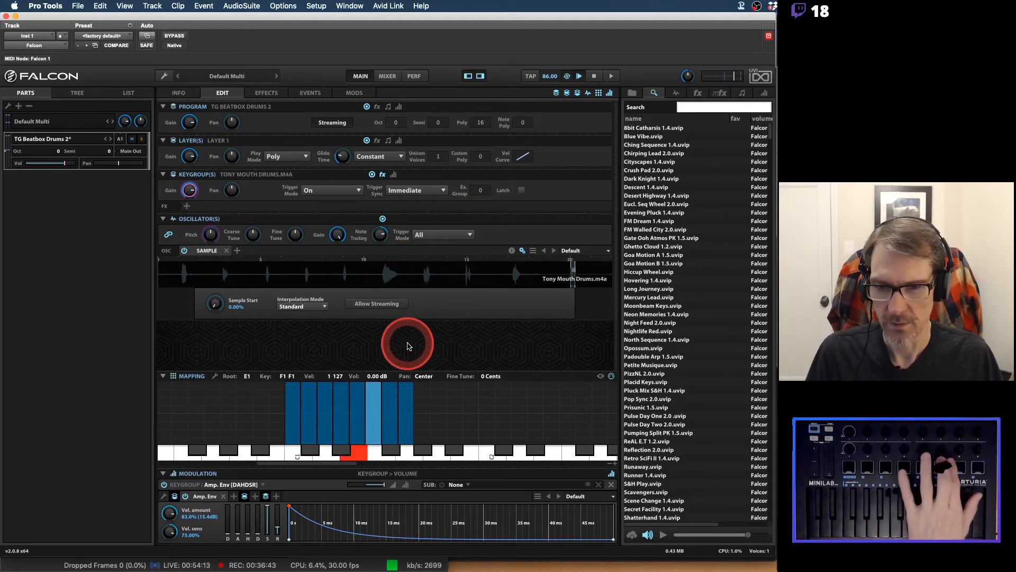
mouse_move(277, 532)
drag(276, 528, 306, 499)
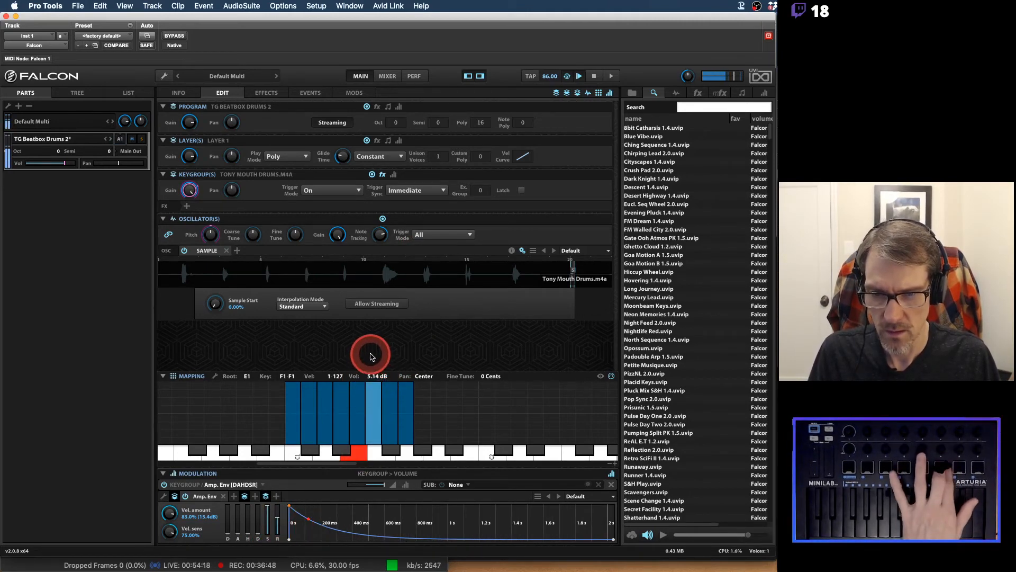
Balance the keygroup volumes with F1 at about 5 dB, E1 at about -2 dB and D#1 at -0.92 dB, and close the instrument window.
drag(371, 354, 372, 352)
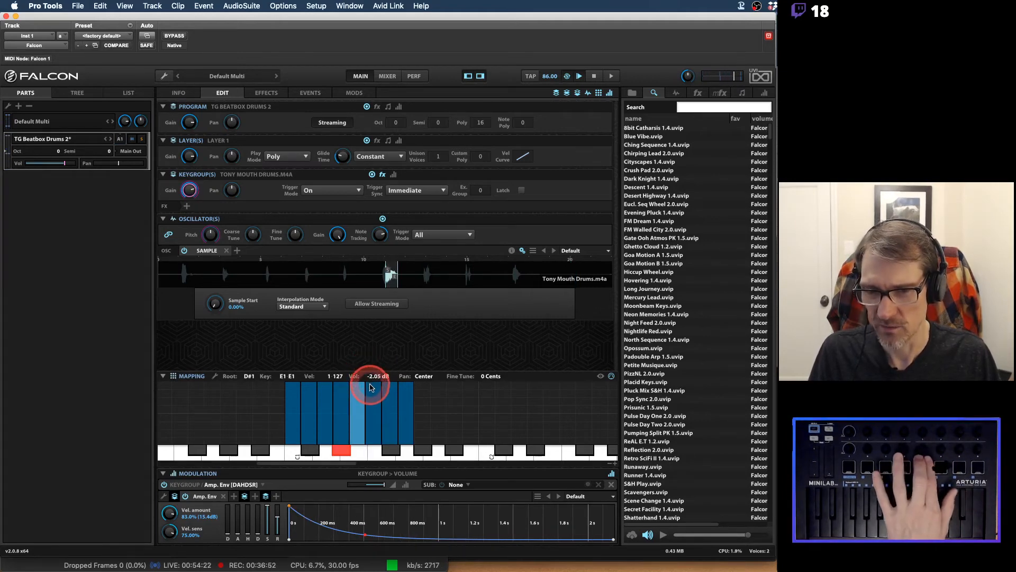
drag(368, 379, 369, 380)
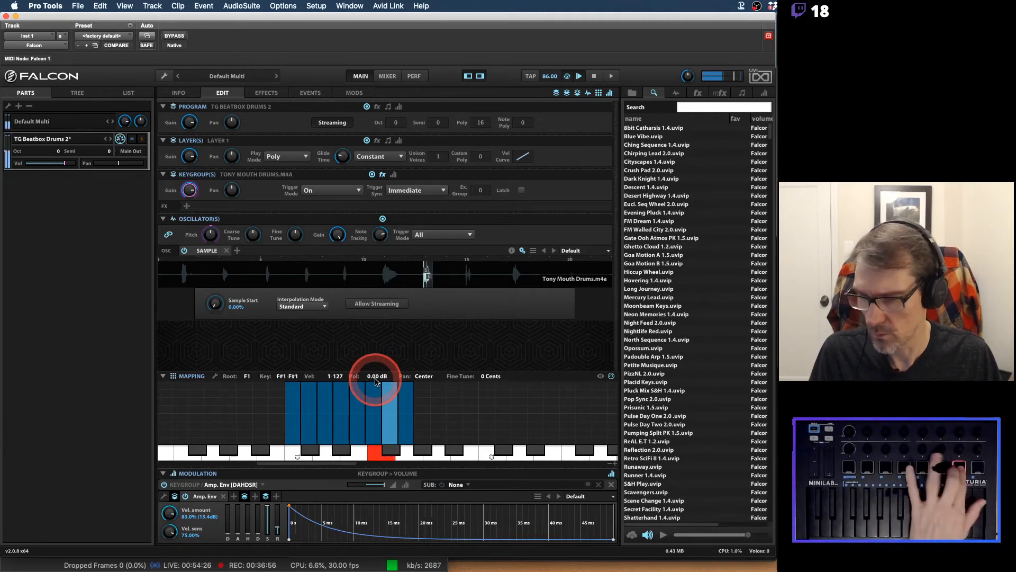
click(369, 442)
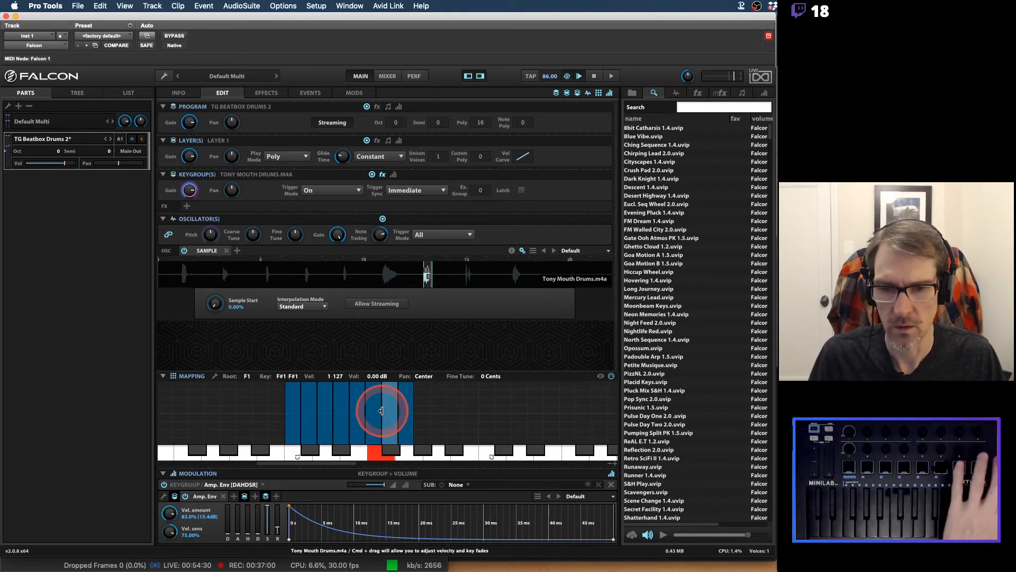
drag(368, 377, 366, 401)
mouse_move(280, 527)
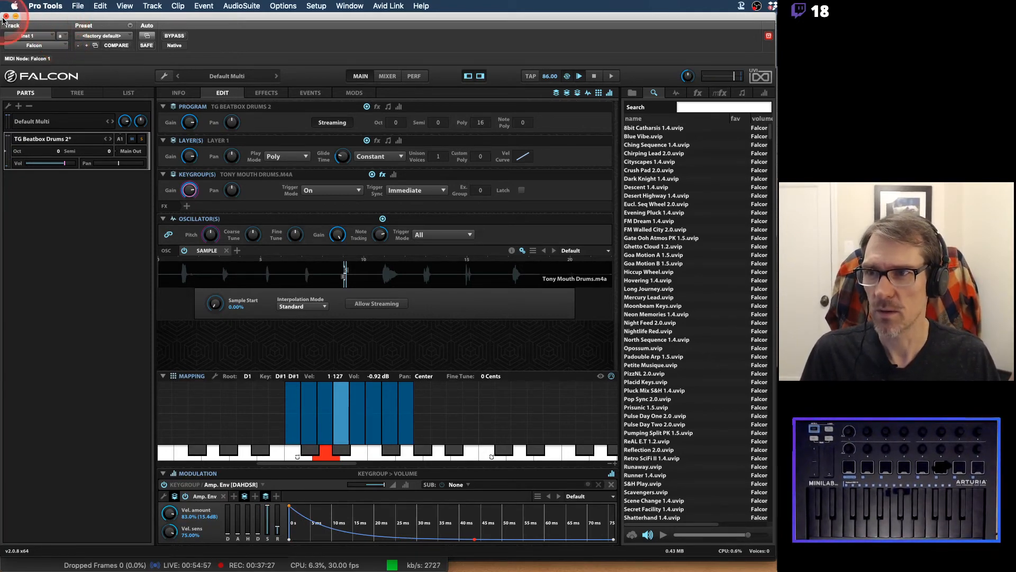
click(6, 17)
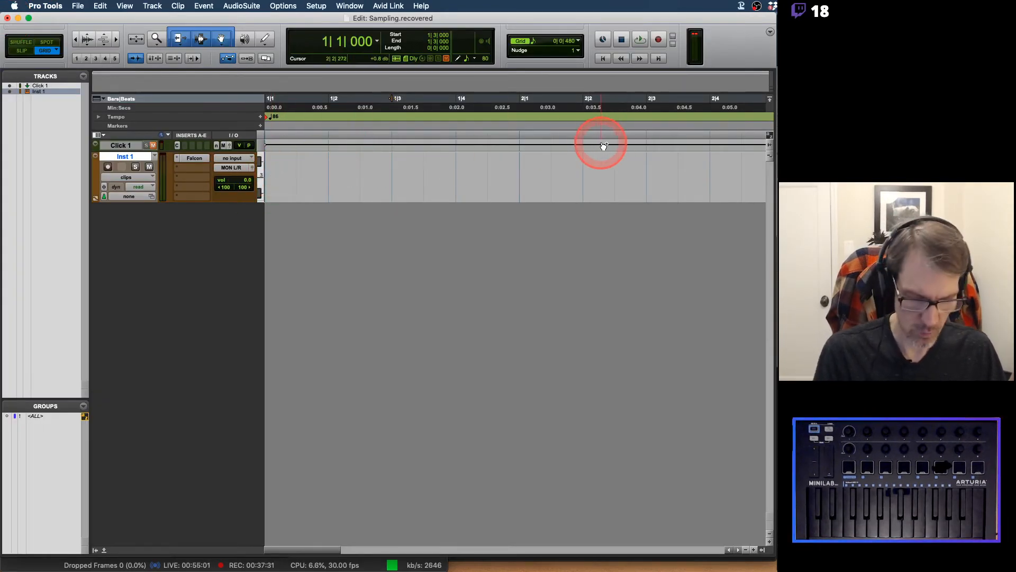
Rename the Inst 1 track as BB Drums.
key(super+bracketleft)
key(super+bracketright)
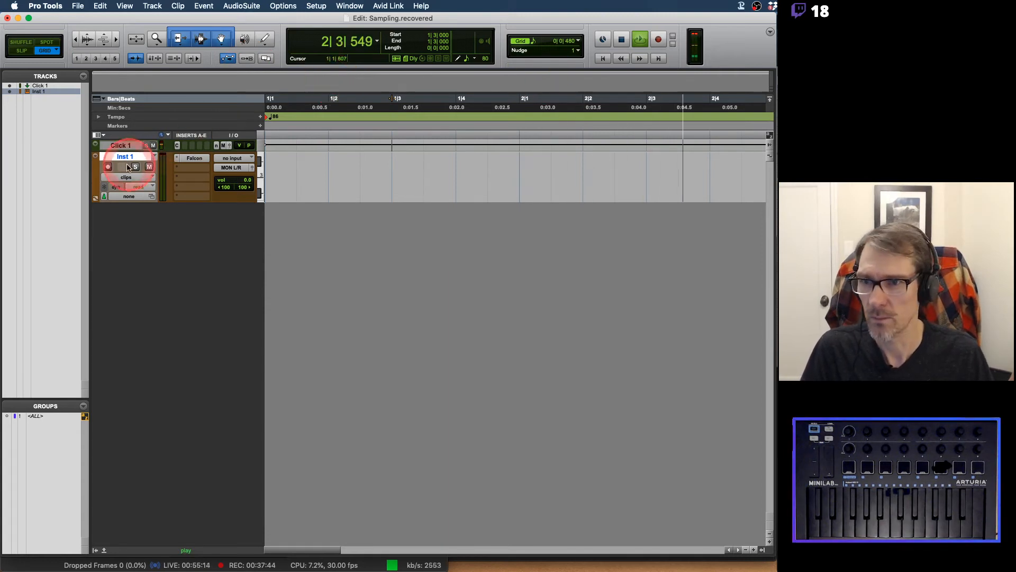
double_click(124, 158)
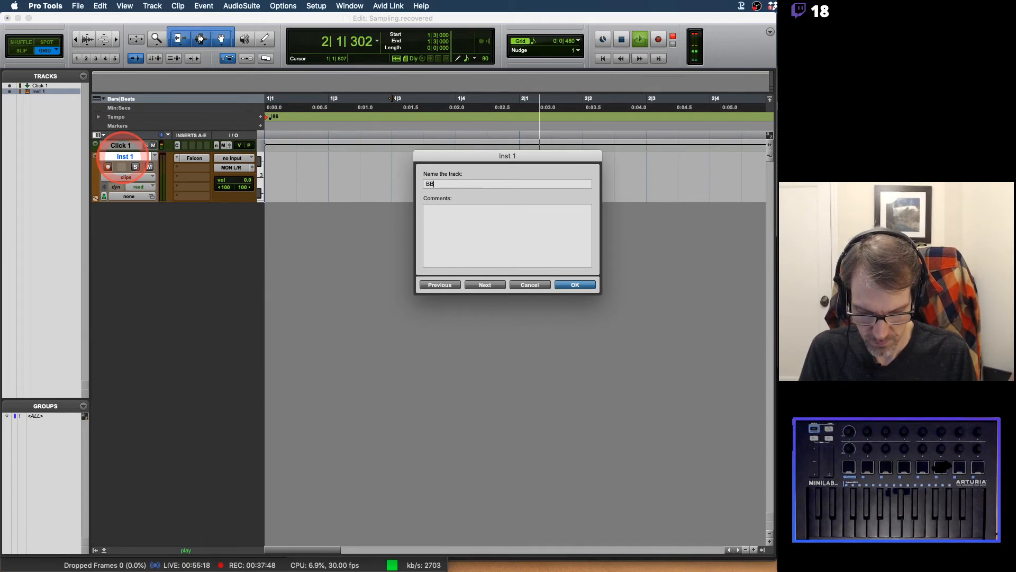
text(BB Drums)
key(Return)
Record a beat on the BB Drums track in several layered overdub passes over the looped bars, and disarm the track.
key(super+space)
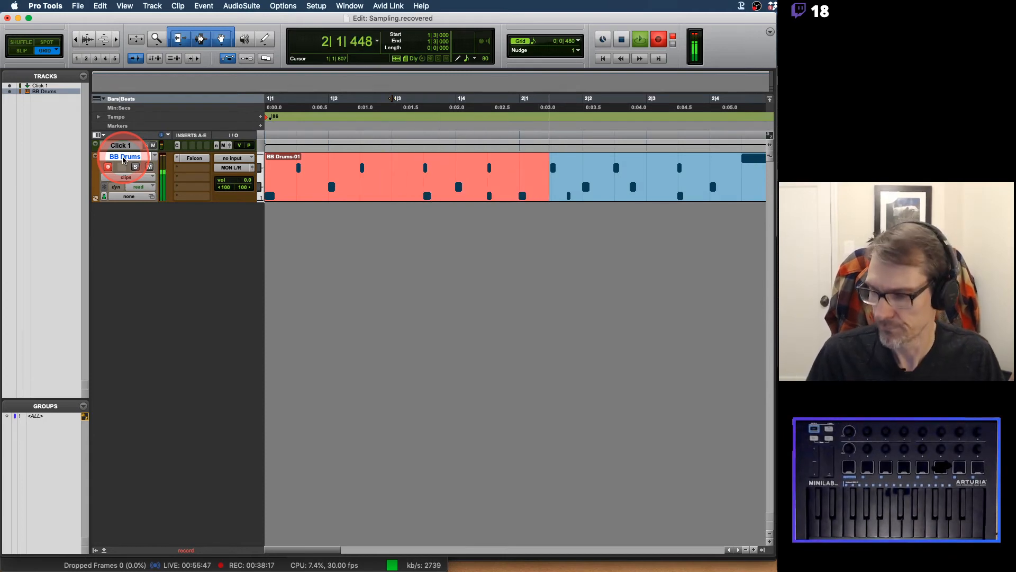
key(super+space)
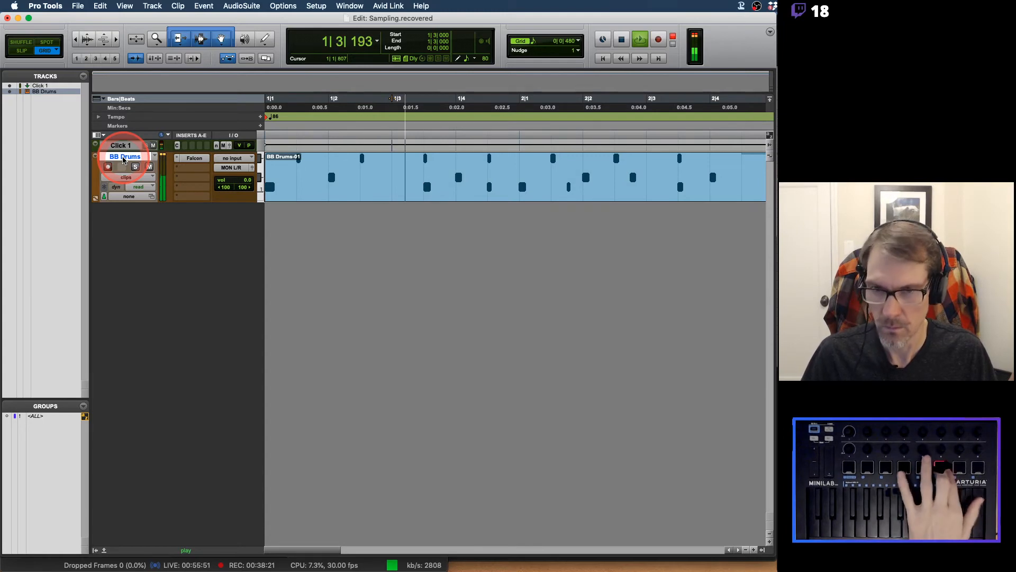
key(super+space)
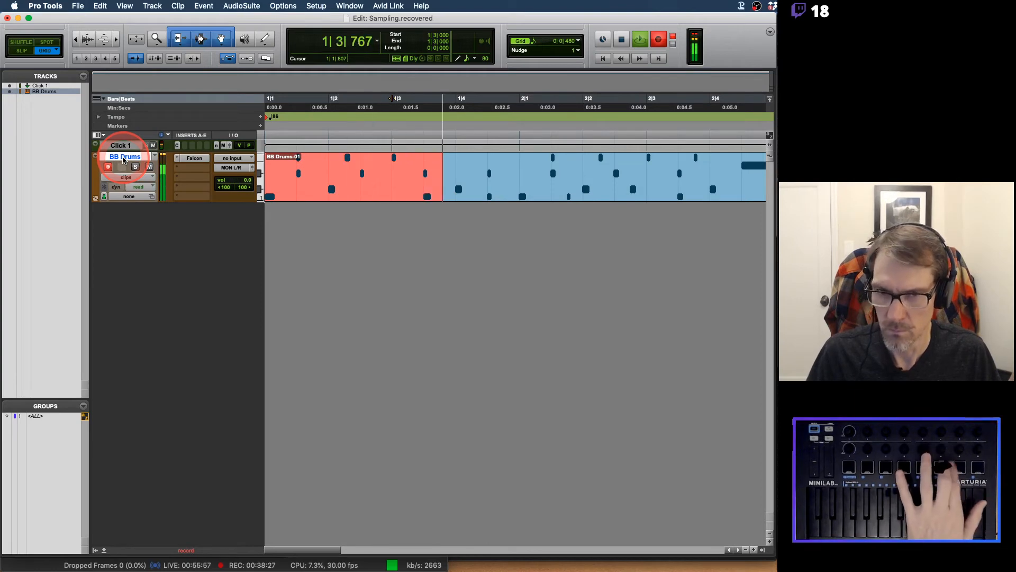
key(super+space)
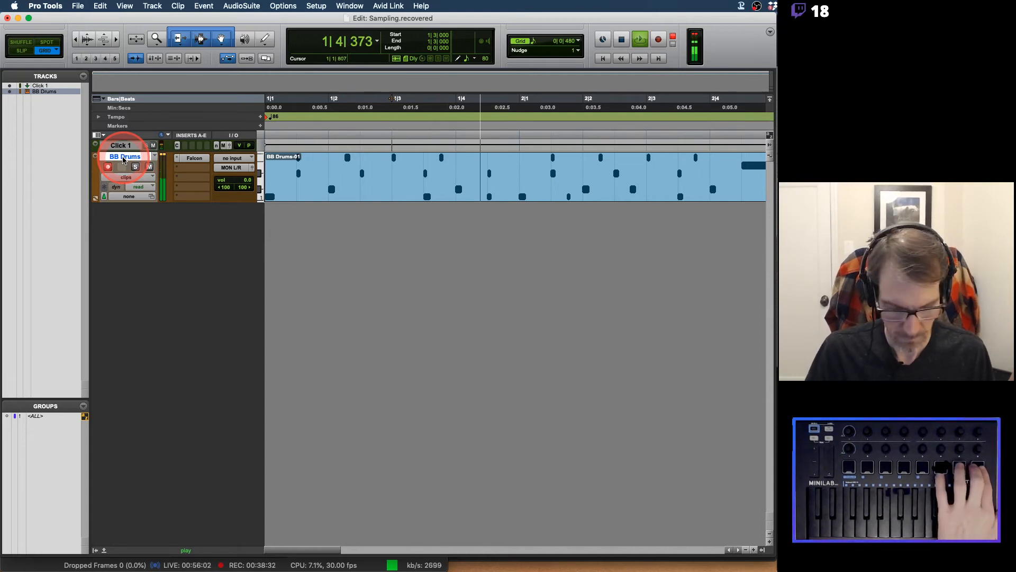
key(super+space)
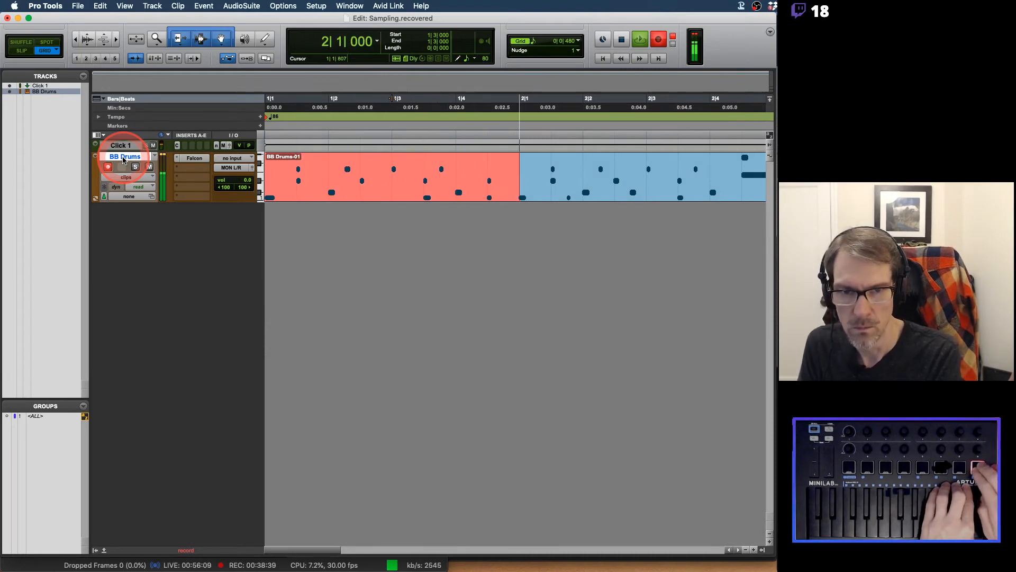
key(super+space)
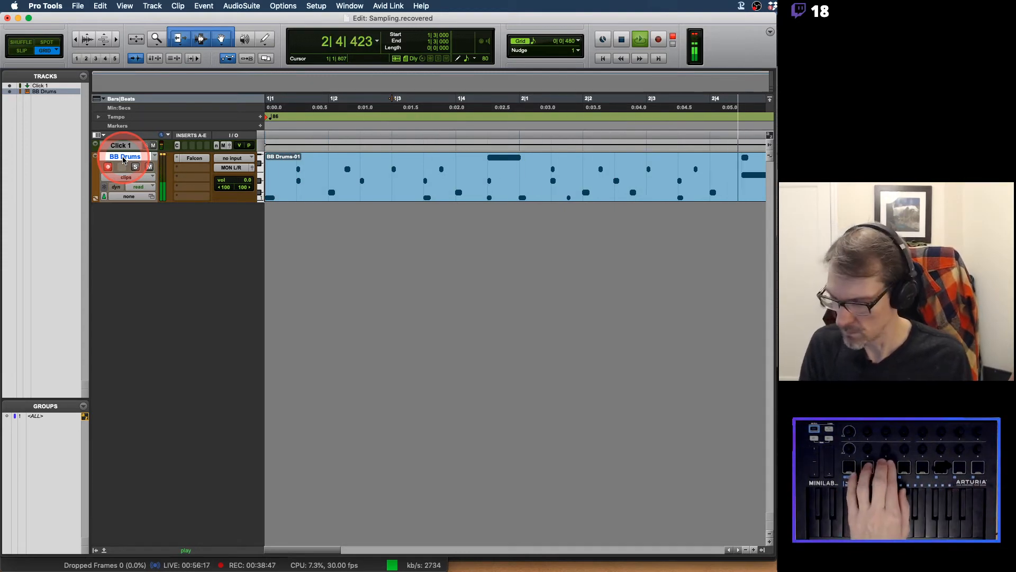
key(super+space)
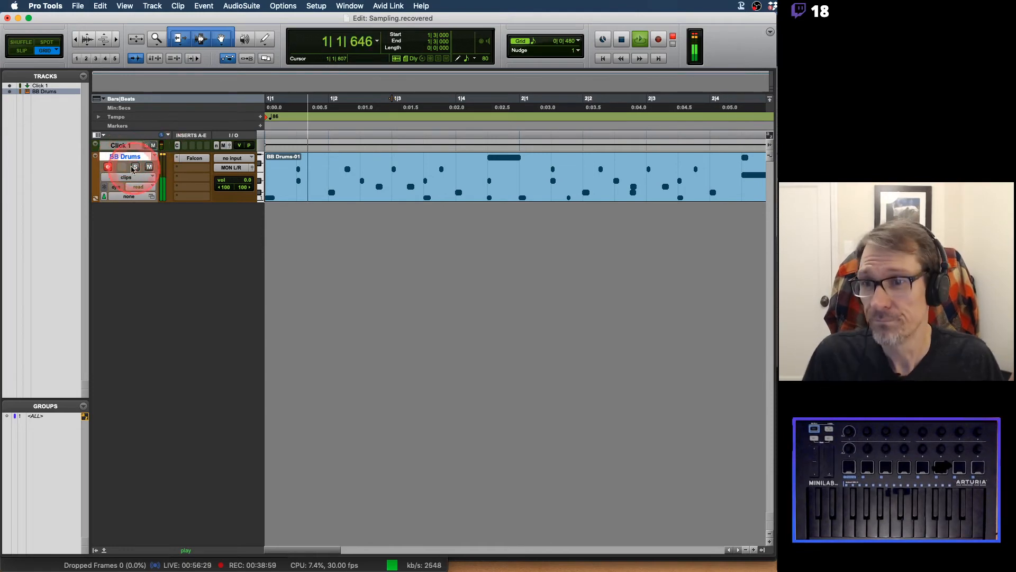
click(107, 168)
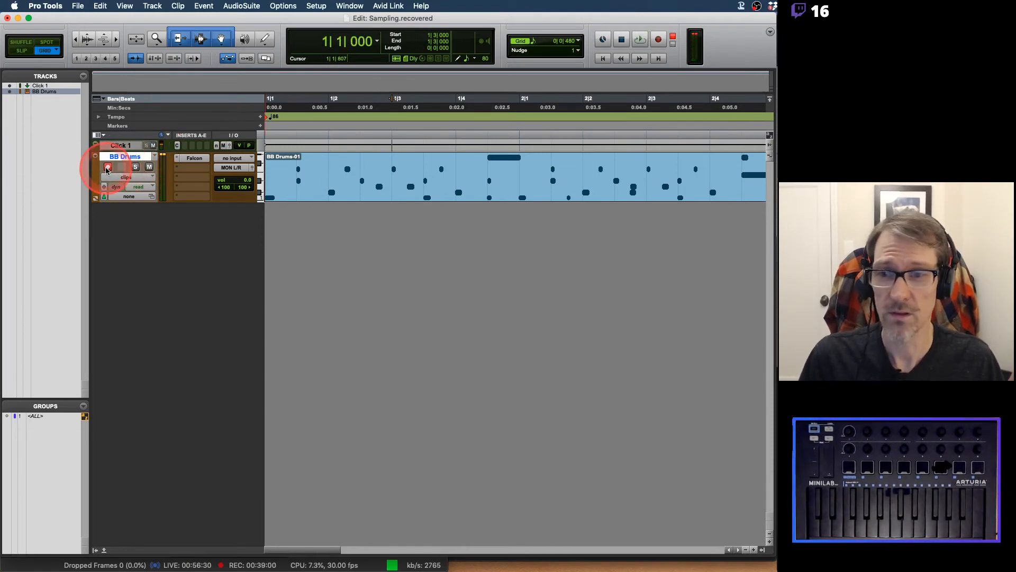
Disarm the BB Drums track and play back the recorded beat with the Click 1 track muted.
click(107, 168)
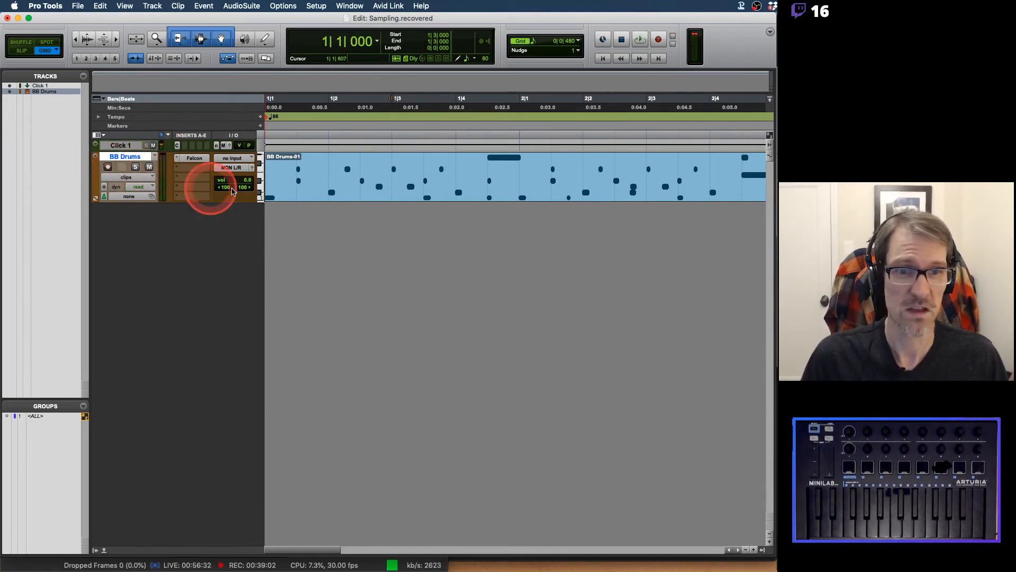
click(329, 186)
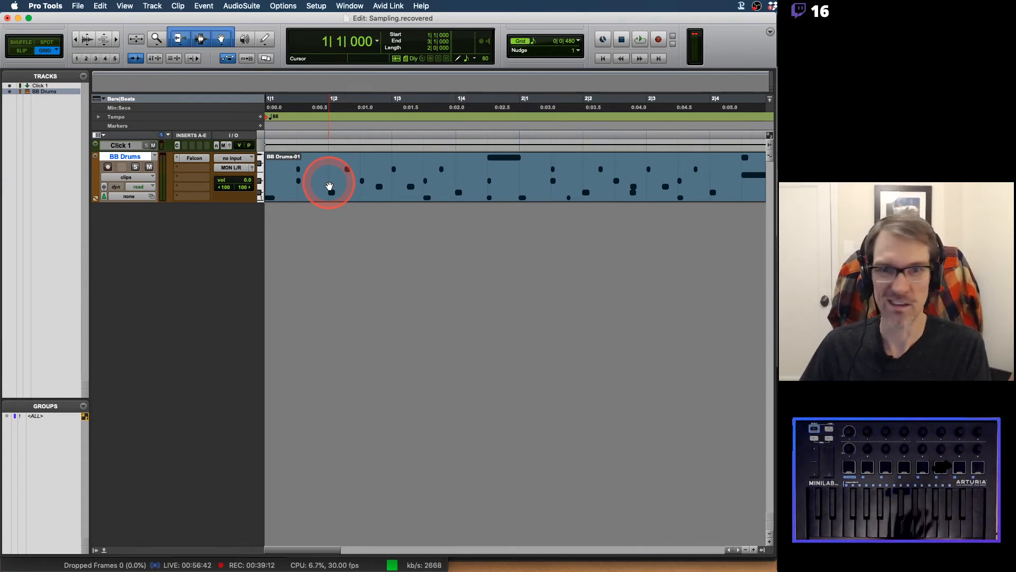
click(153, 145)
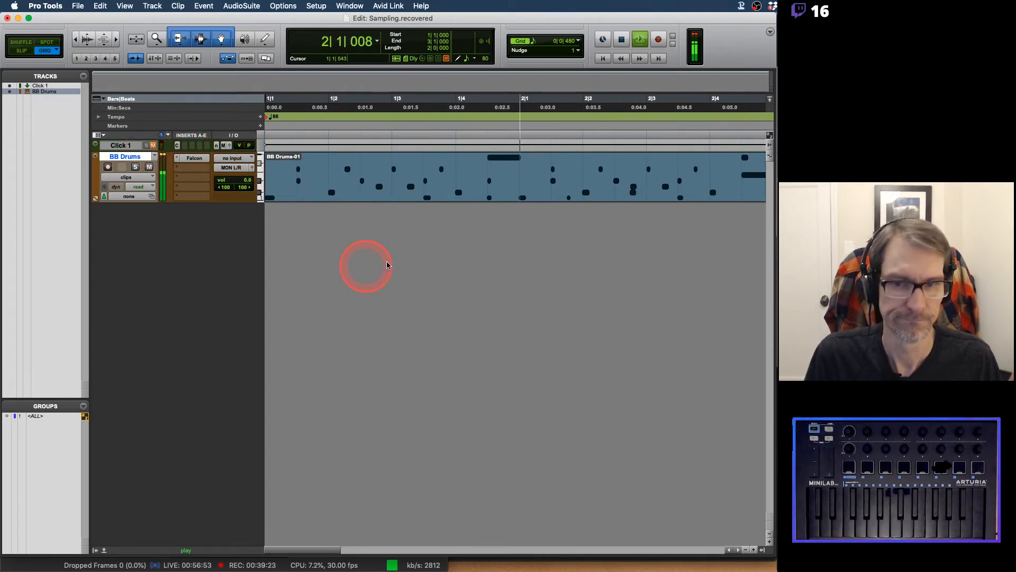
Open the Falcon instrument window of the BB Drums track and stop playback.
click(180, 160)
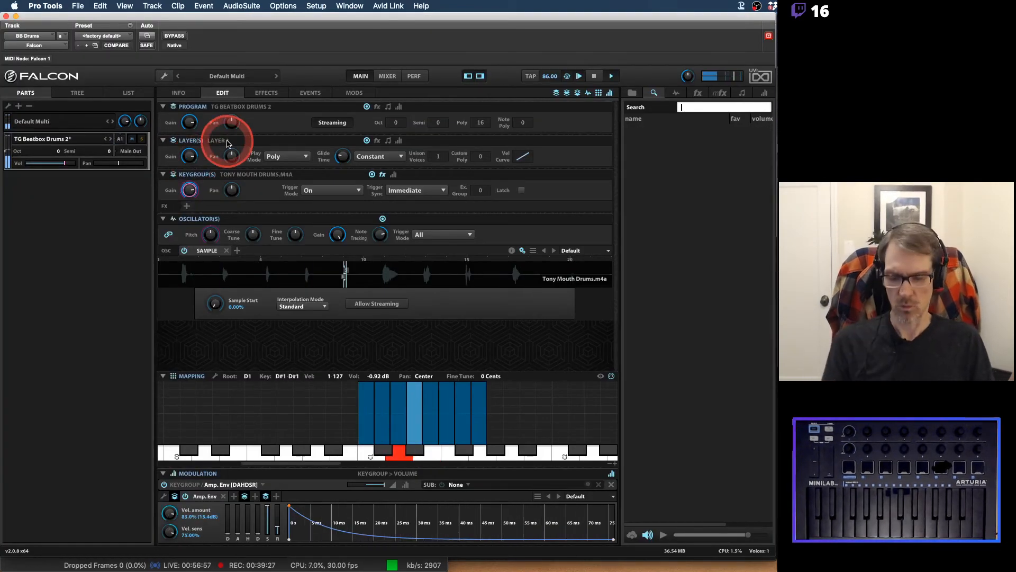
mouse_move(292, 17)
mouse_down()
mouse_move(293, 56)
mouse_move(304, 12)
mouse_up()
click(294, 23)
key(space)
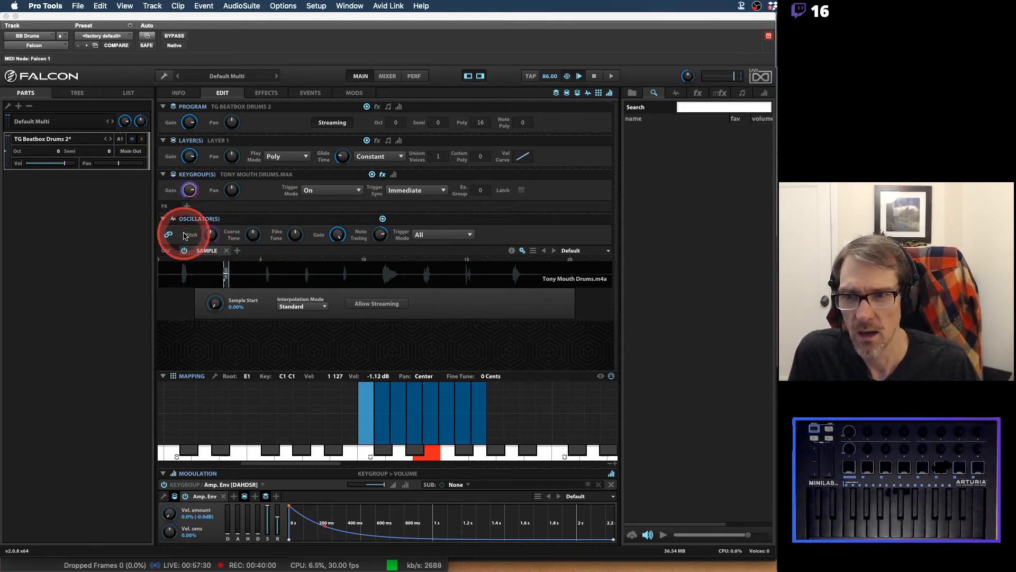
Add a second Sample oscillator to the C1 keygroup.
click(237, 251)
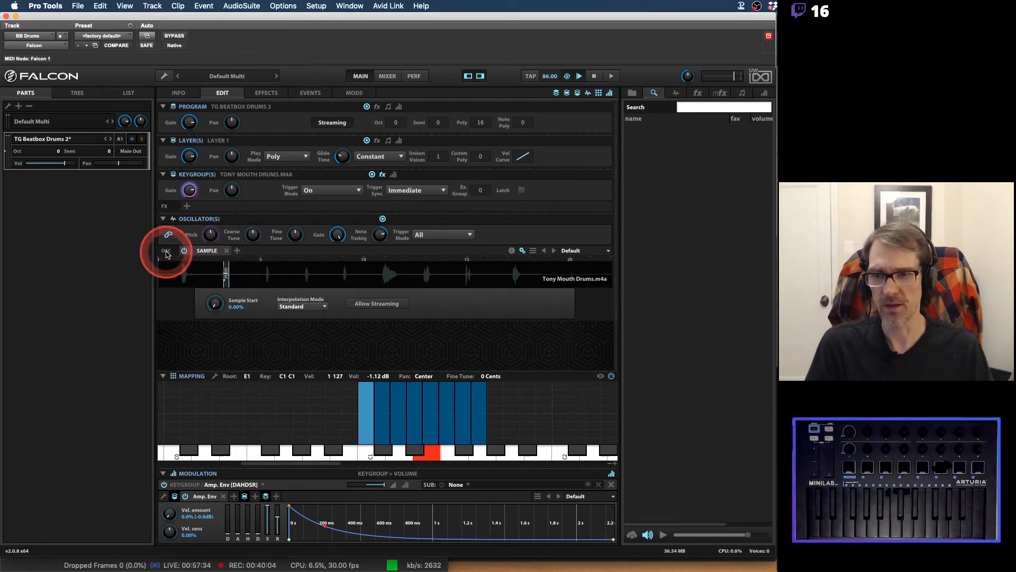
click(238, 251)
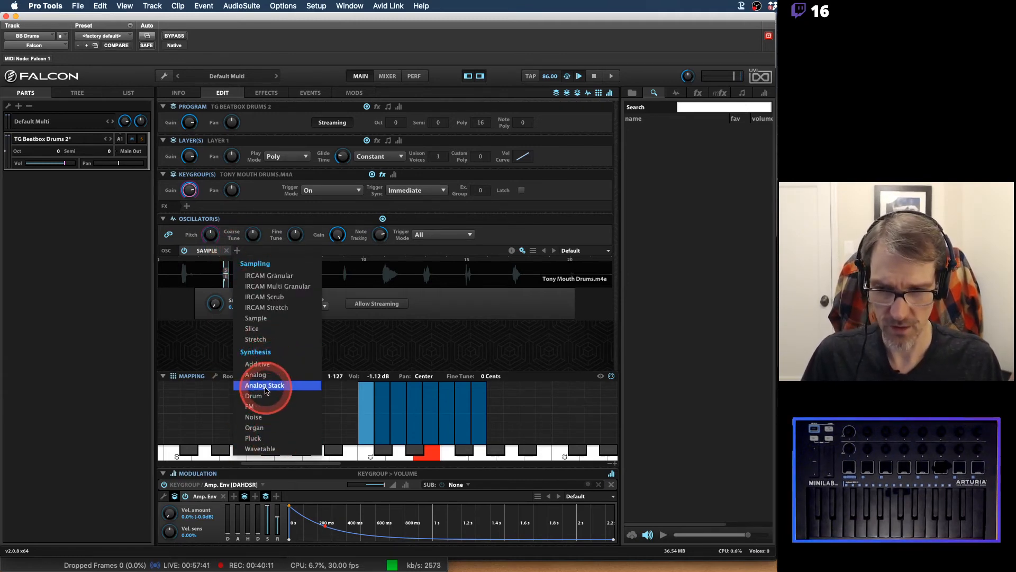
click(229, 396)
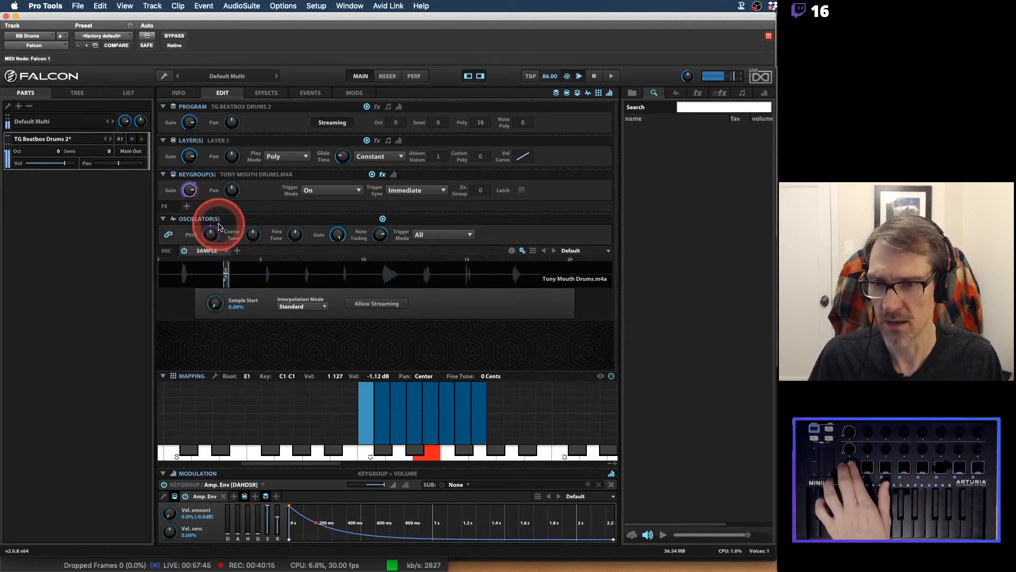
click(238, 251)
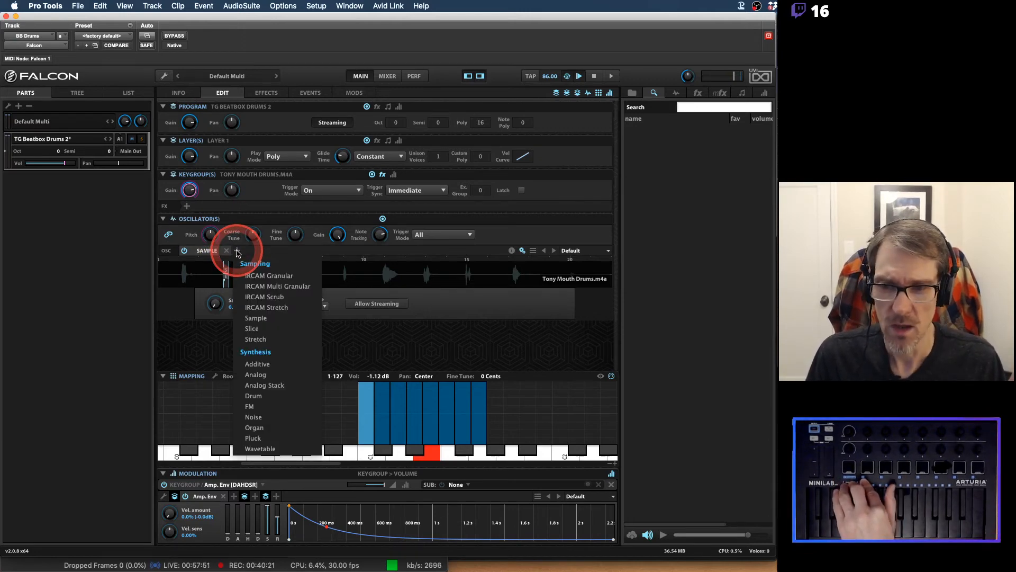
click(256, 318)
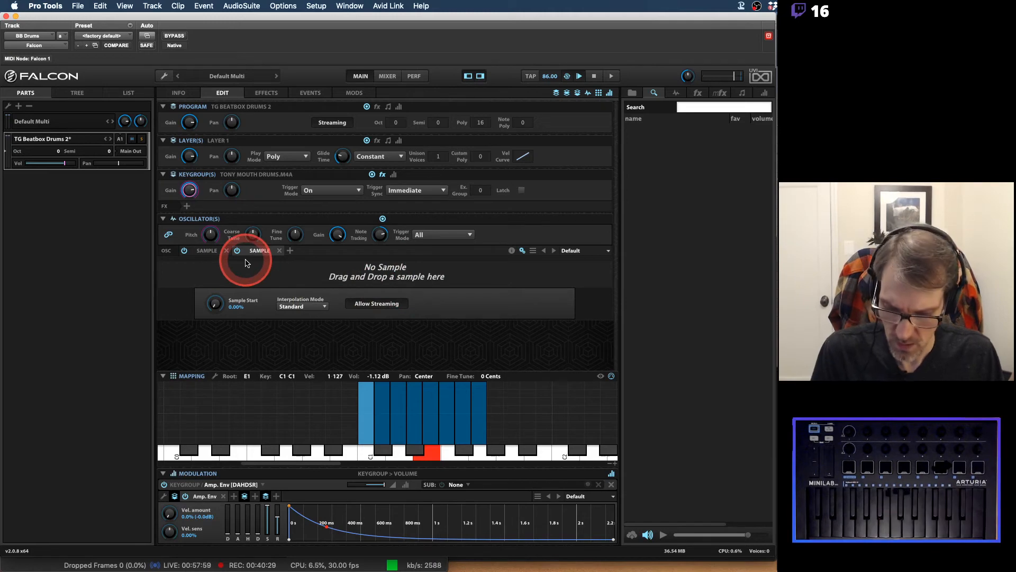
Switch to Finder and browse the Olafur drive's Sample Libraries to the Kicks folder inside Trap, WA Yellow Trap.
key(super+Tab)
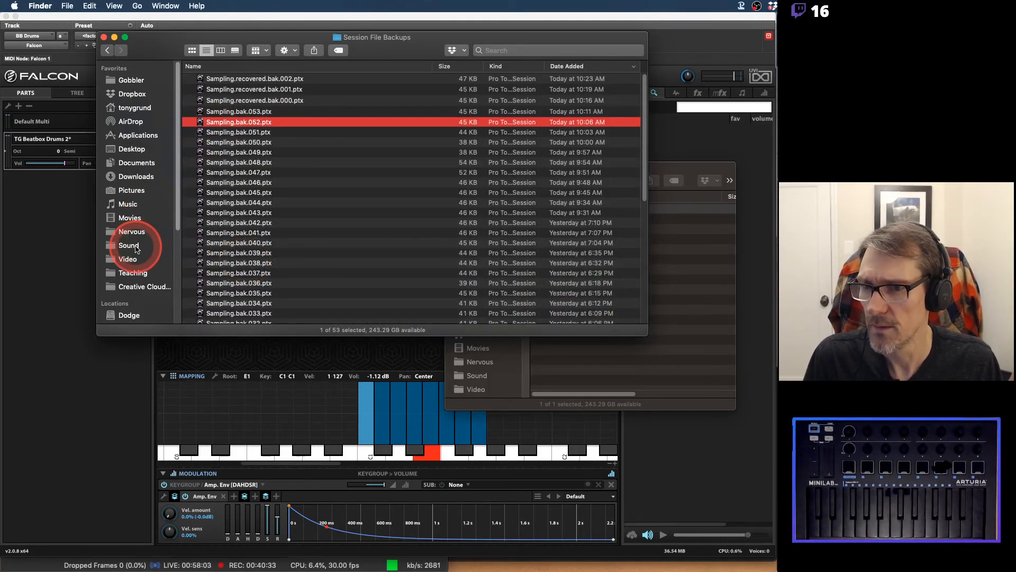
scroll(130, 292, down, 5)
click(128, 200)
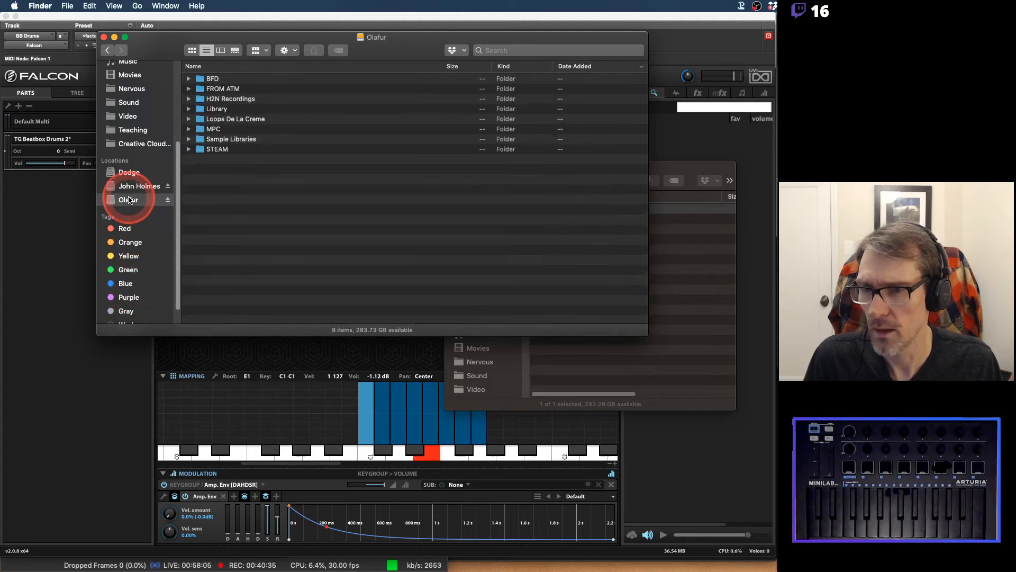
double_click(213, 142)
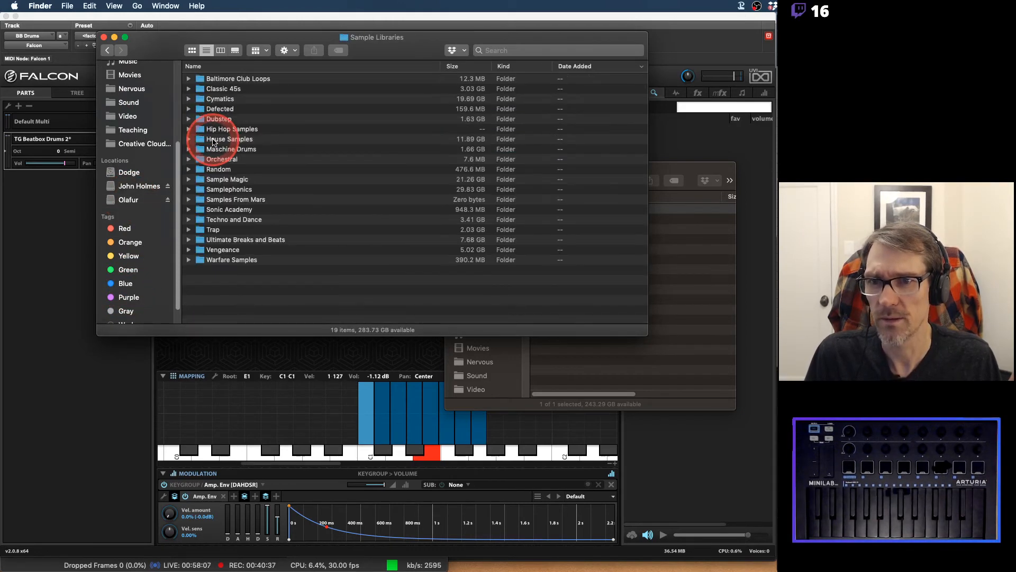
click(248, 135)
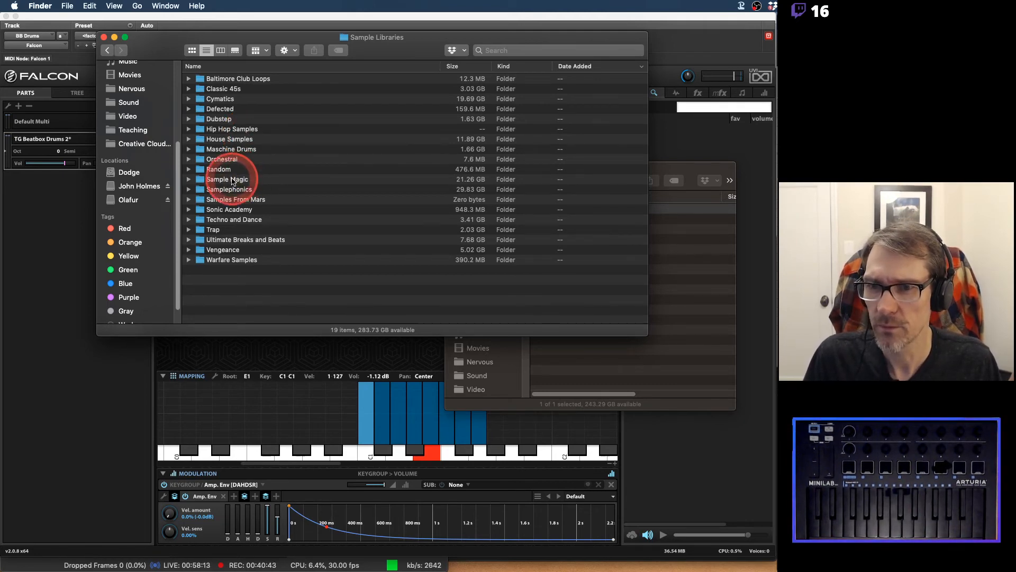
double_click(212, 231)
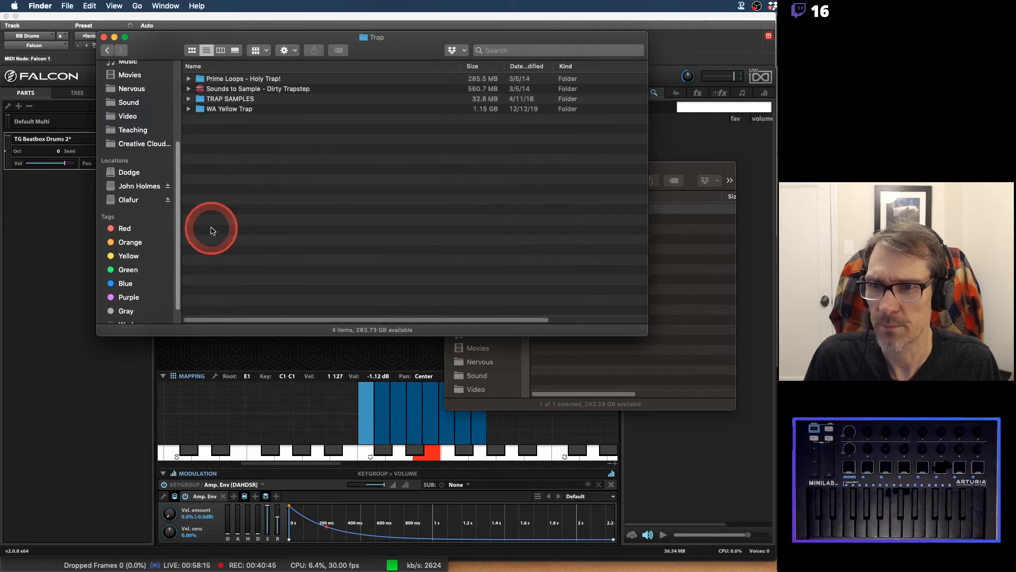
double_click(228, 98)
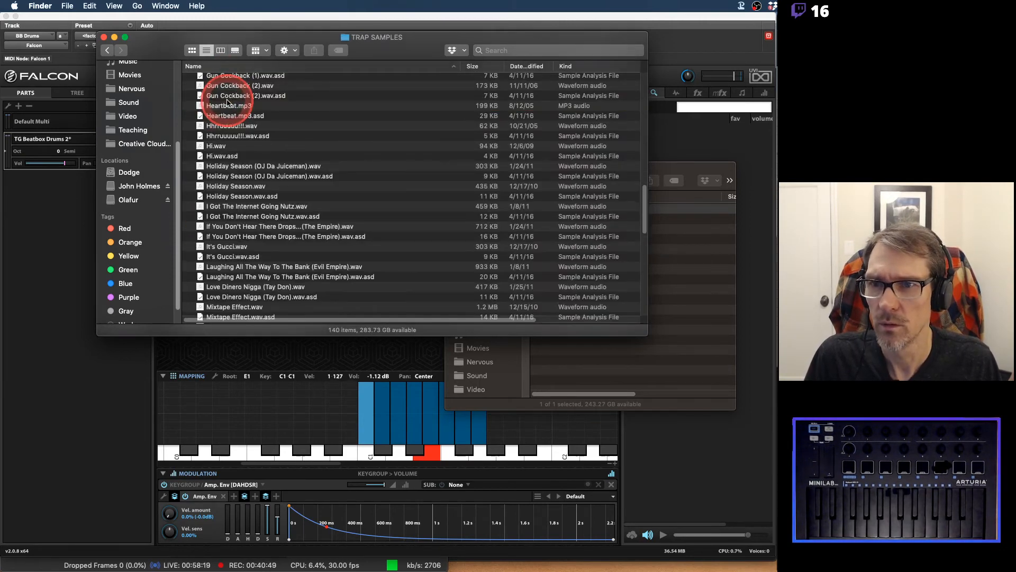
click(107, 50)
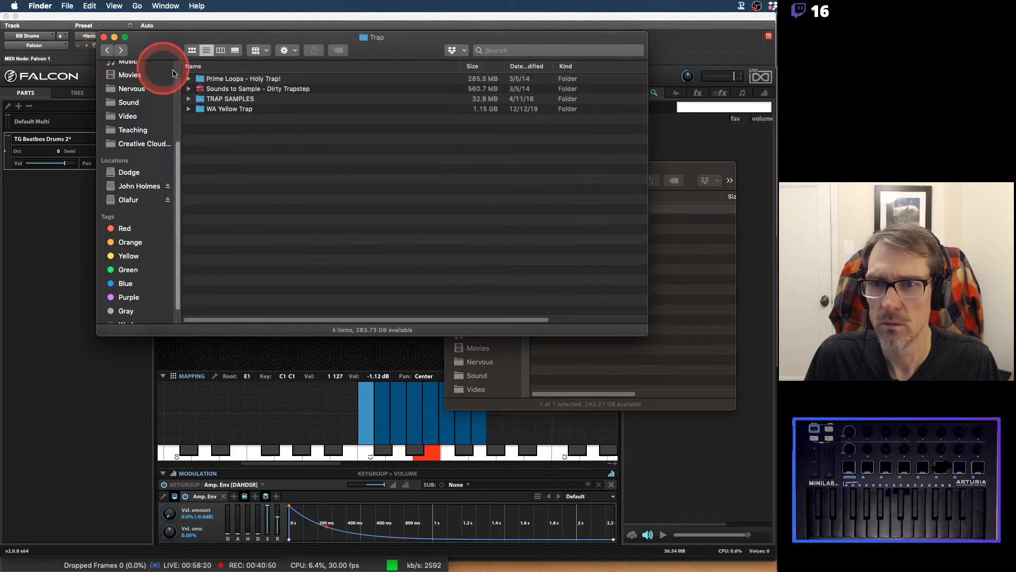
double_click(229, 110)
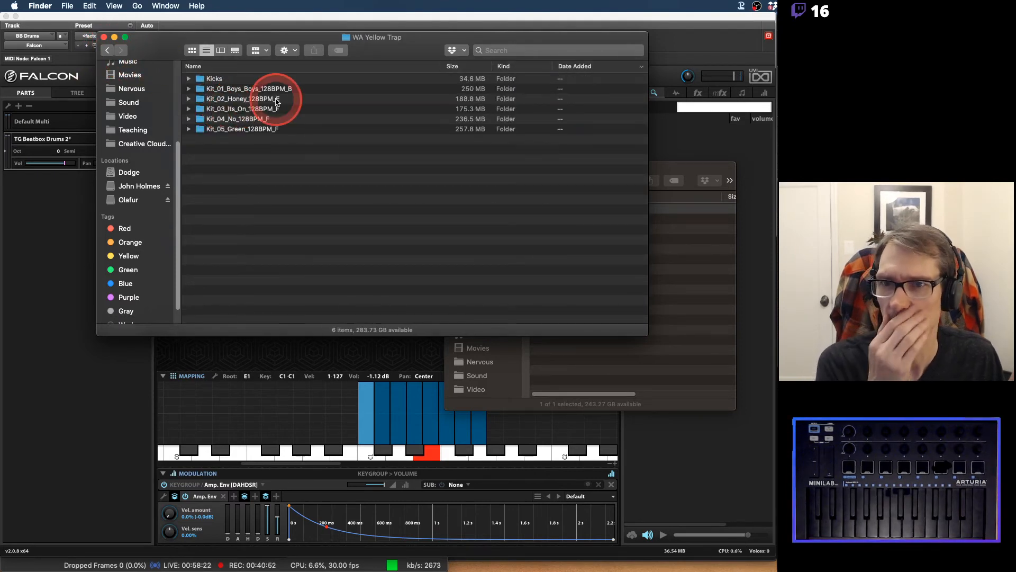
click(213, 78)
double_click(215, 79)
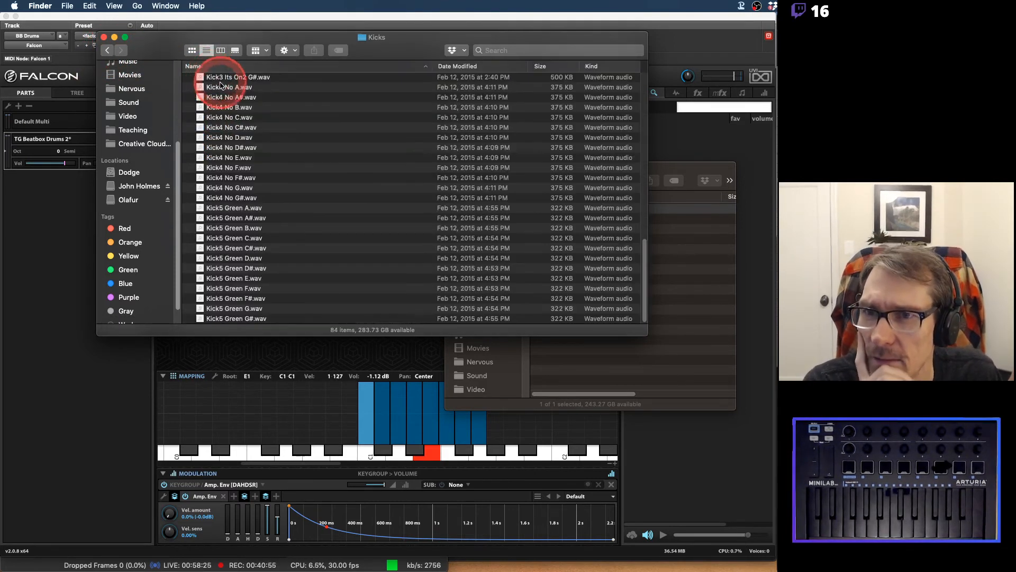
Preview the kick samples starting from Kick4 No A.wav and close the Finder window.
click(214, 88)
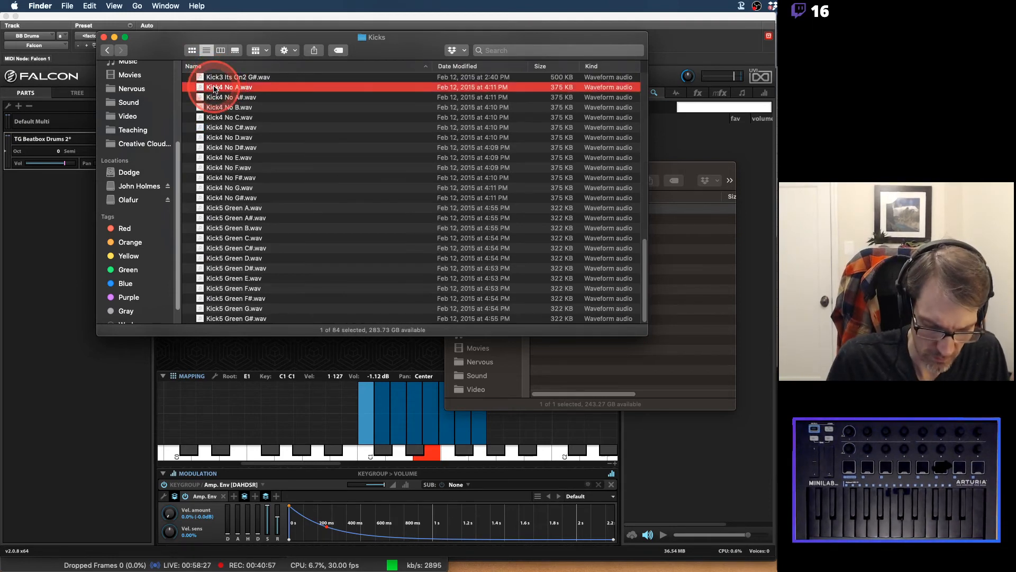
key(space)
key(Down)
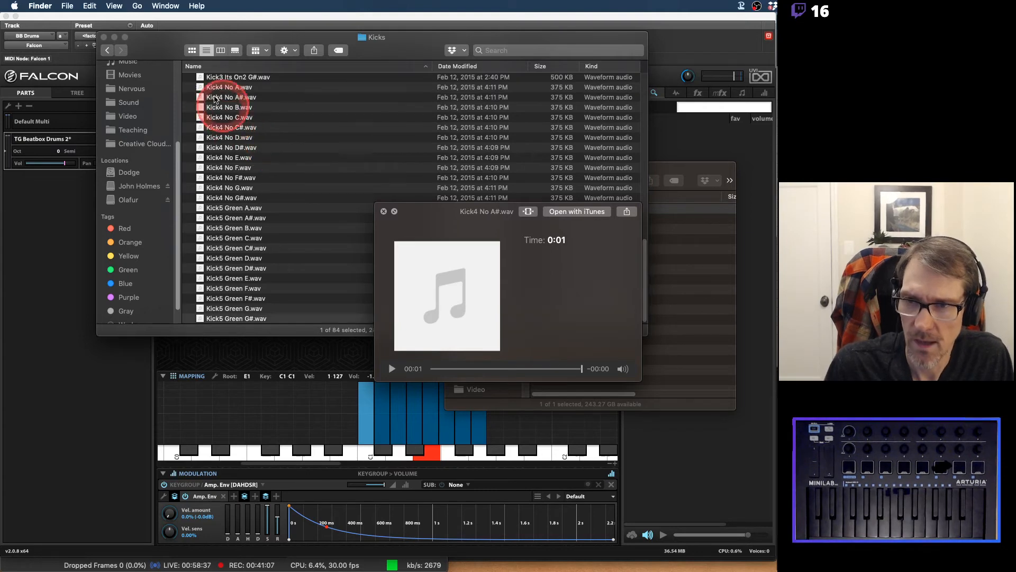
key(alt+Down)
key(space)
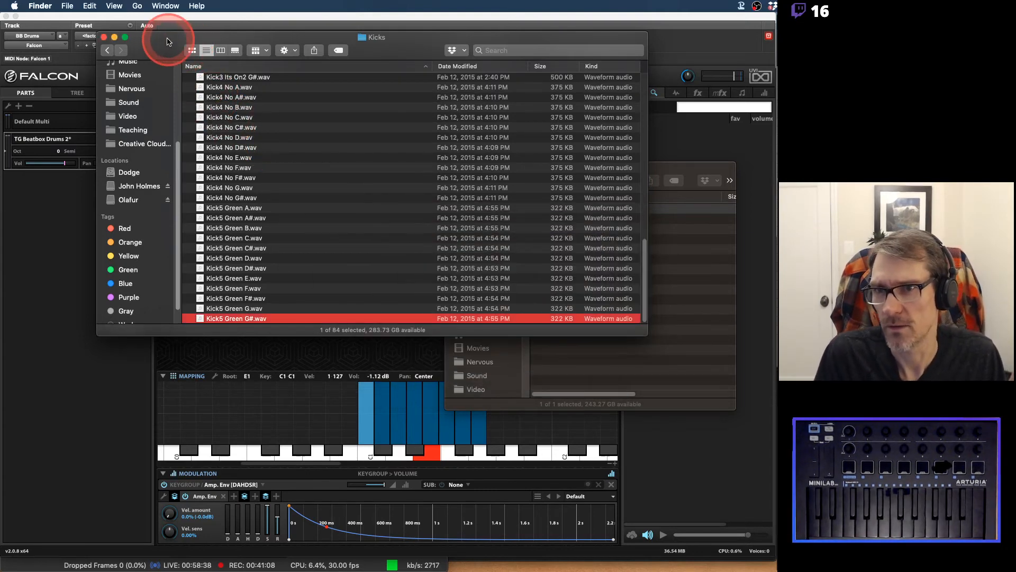
key(super+w)
Return to Pro Tools, move the Falcon window down and open a new Soundbase workspace.
drag(163, 39, 187, 104)
click(201, 18)
click(256, 5)
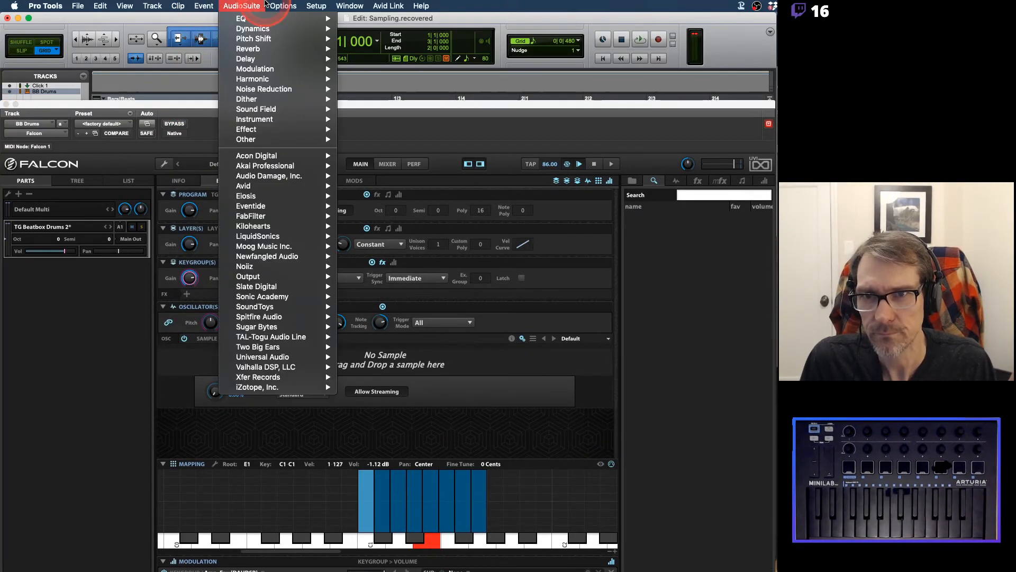
mouse_move(340, 3)
mouse_move(373, 155)
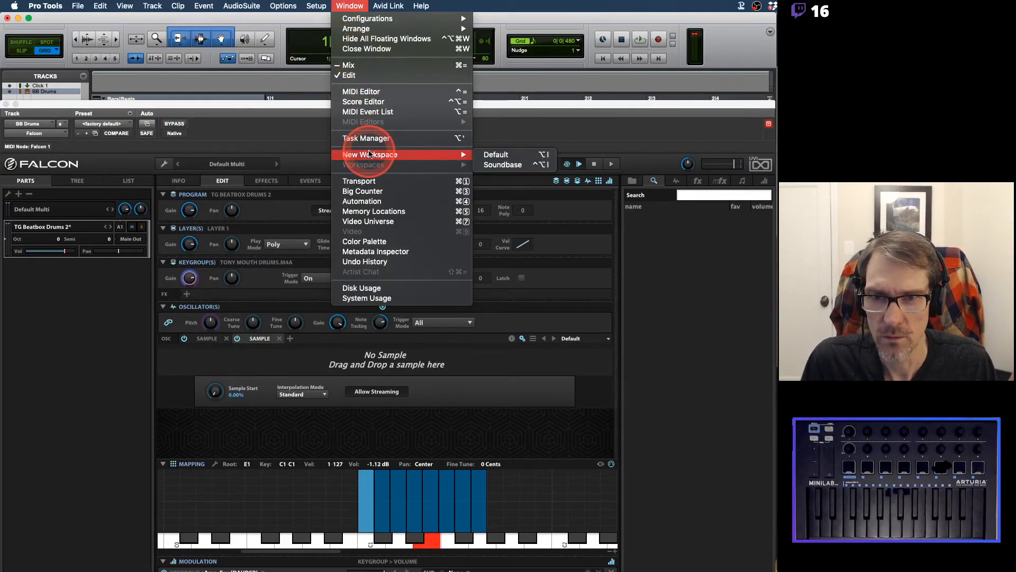
click(503, 165)
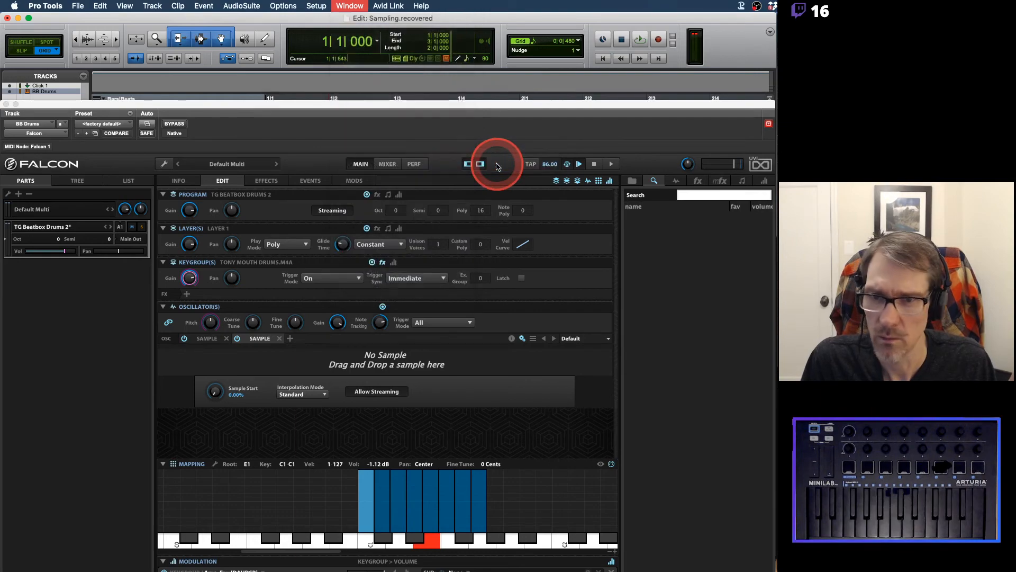
Reposition the workspace window over the session and close the Falcon window.
drag(212, 21, 379, 30)
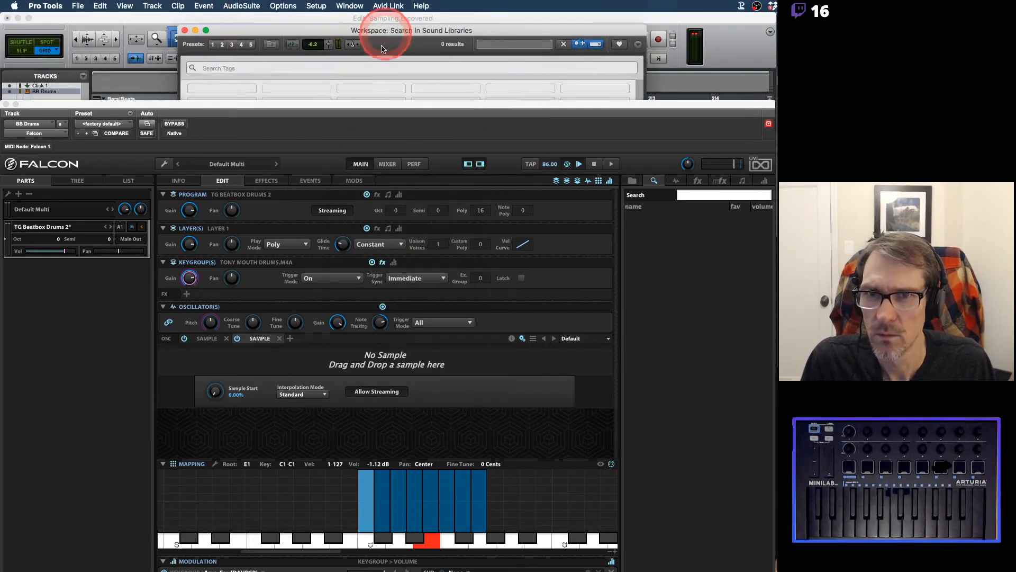
drag(111, 104, 247, 335)
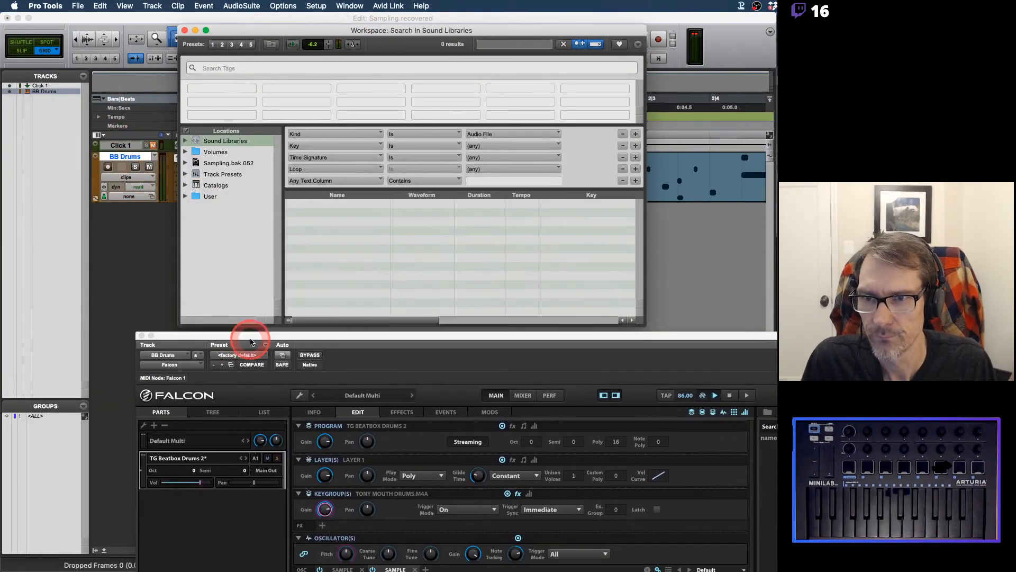
click(141, 336)
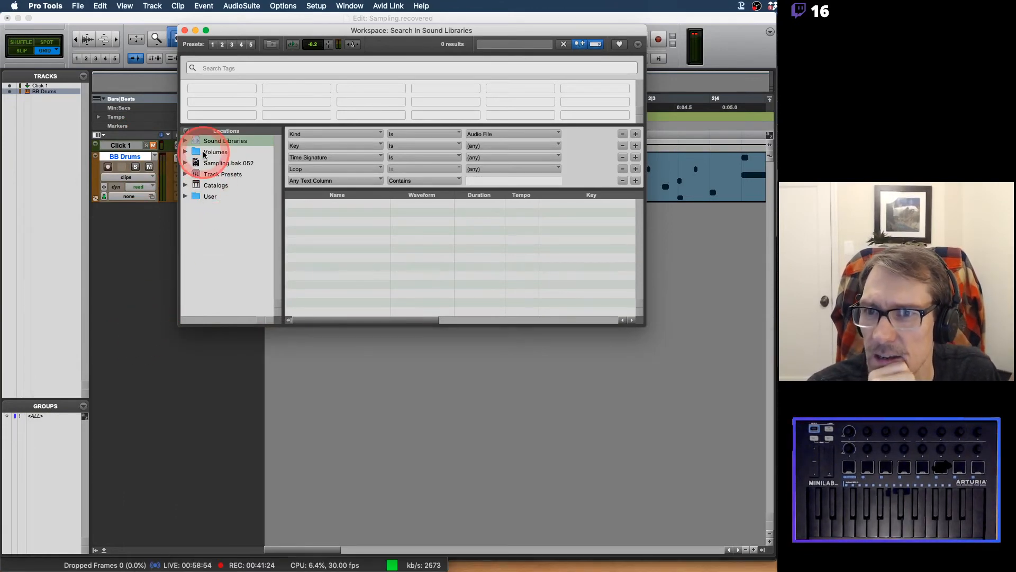
Expand the Olafur volume in the workspace locations down to the contents of its Sample Libraries folder.
click(185, 153)
click(185, 153)
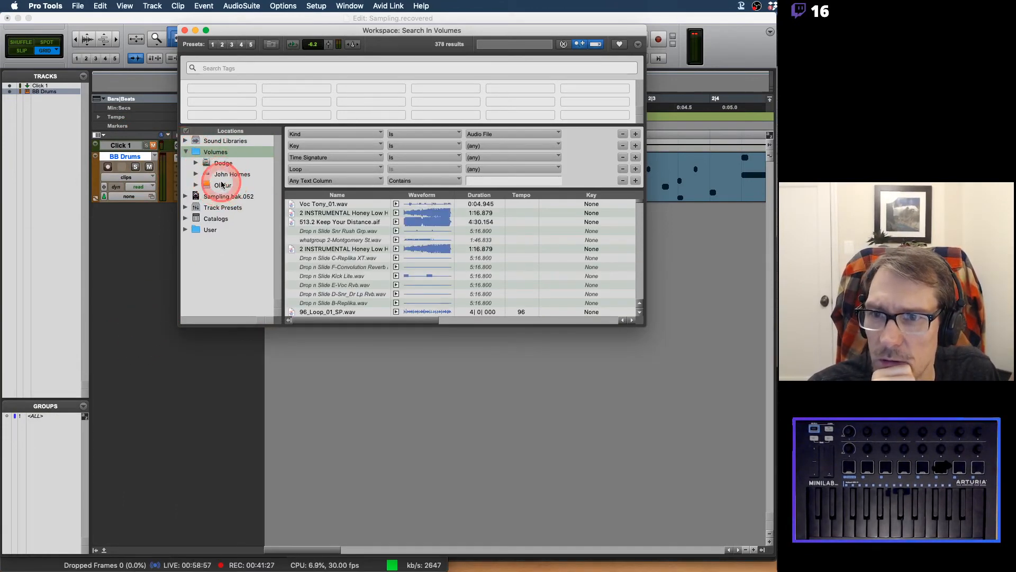
click(192, 184)
click(194, 184)
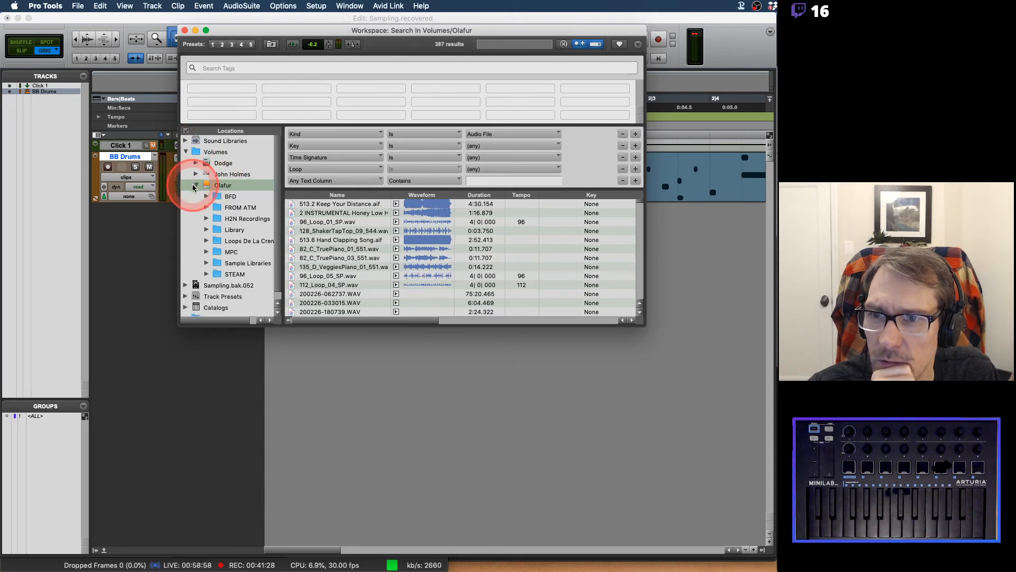
click(218, 263)
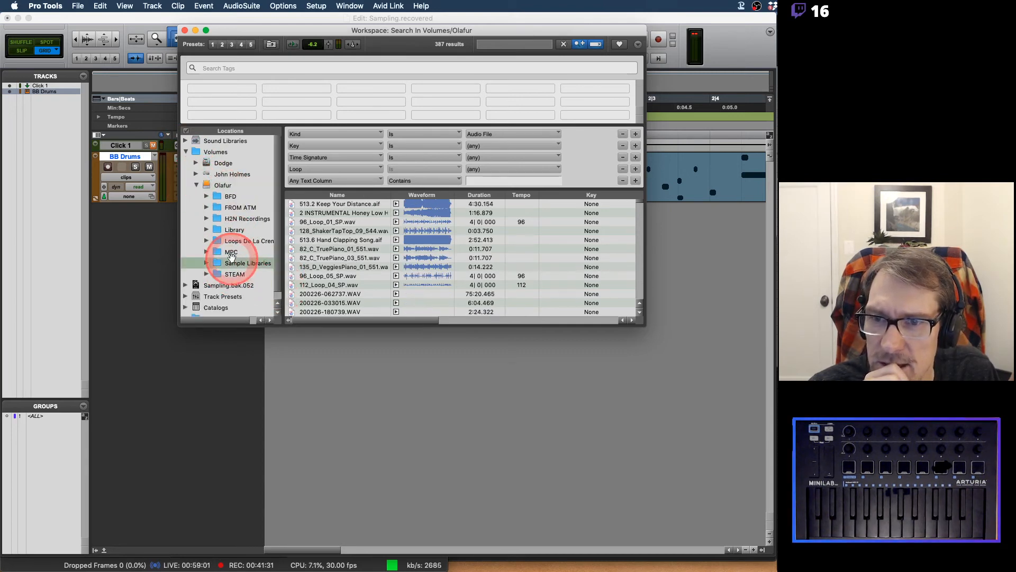
click(205, 263)
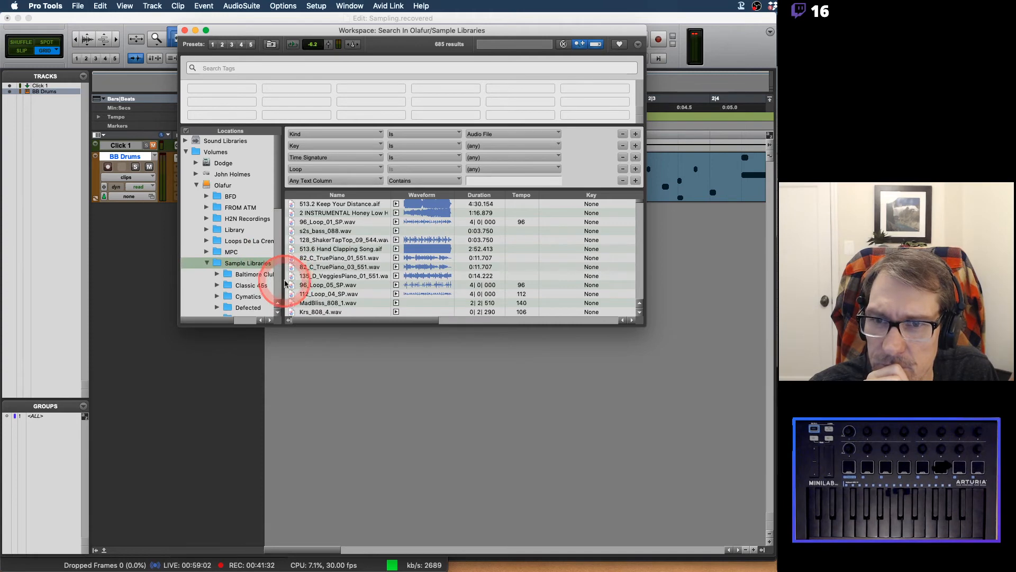
Enlarge the workspace window to fill the screen and fit its width to the visible area.
drag(311, 27, 238, 13)
click(237, 6)
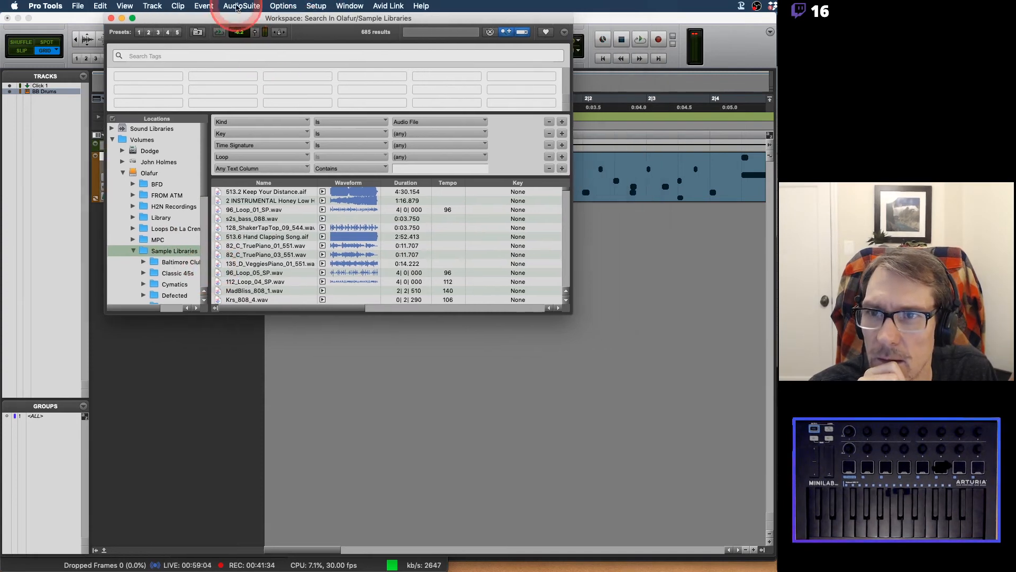
double_click(213, 20)
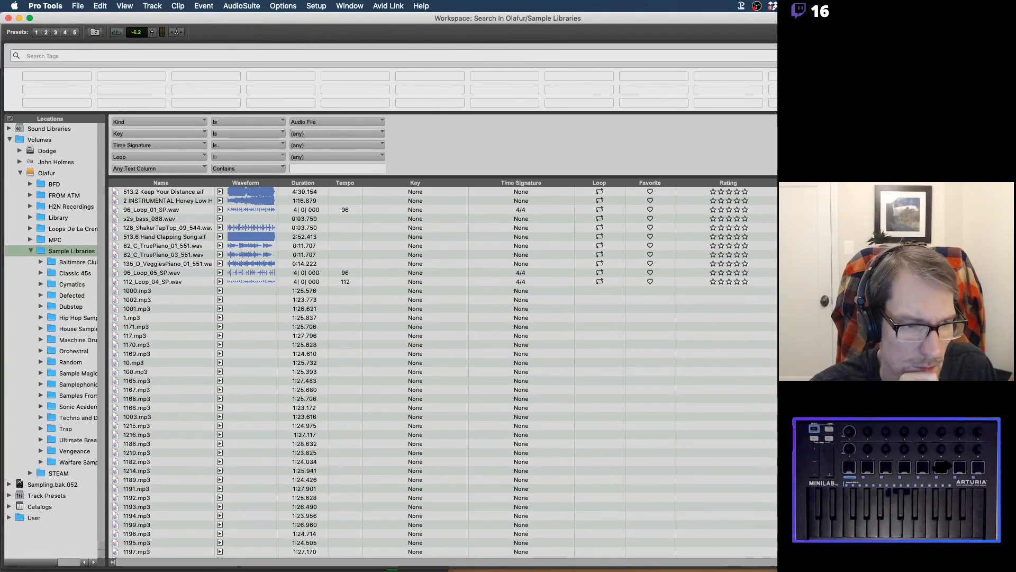
drag(1013, 568, 770, 570)
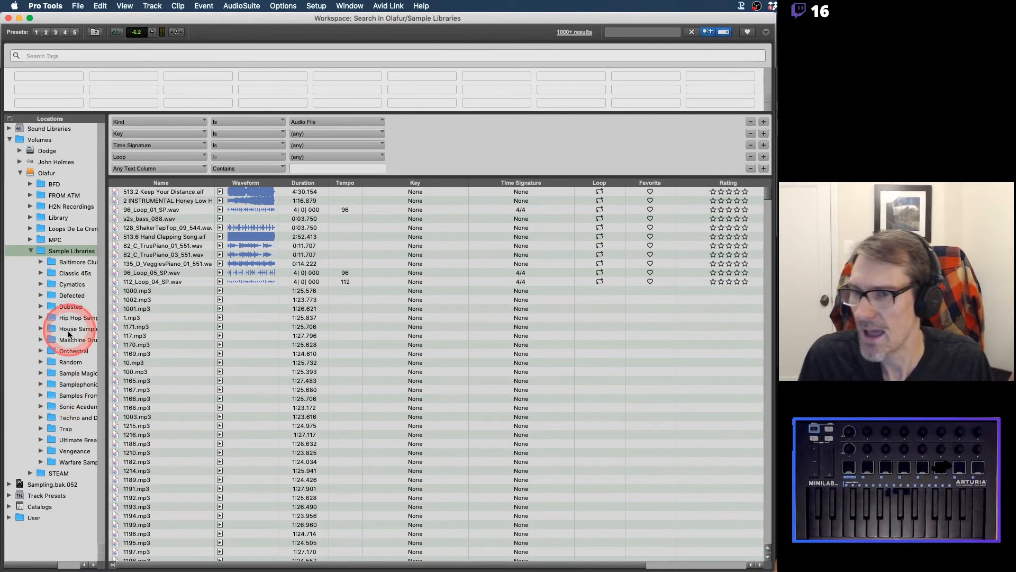
Widen the locations pane and open the Kicks folder inside Trap > WA Yellow Trap.
drag(106, 356, 162, 354)
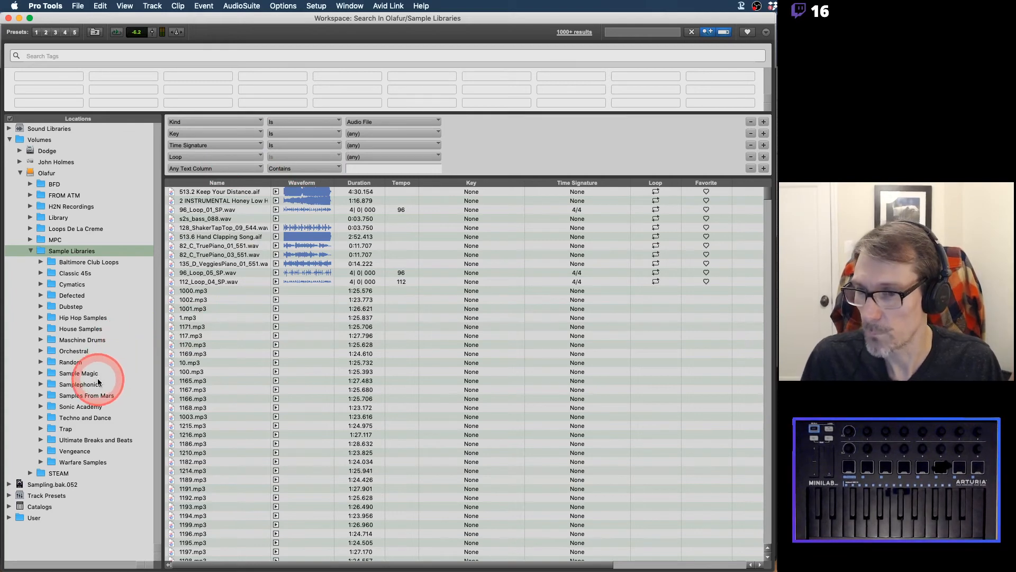
click(64, 429)
click(41, 429)
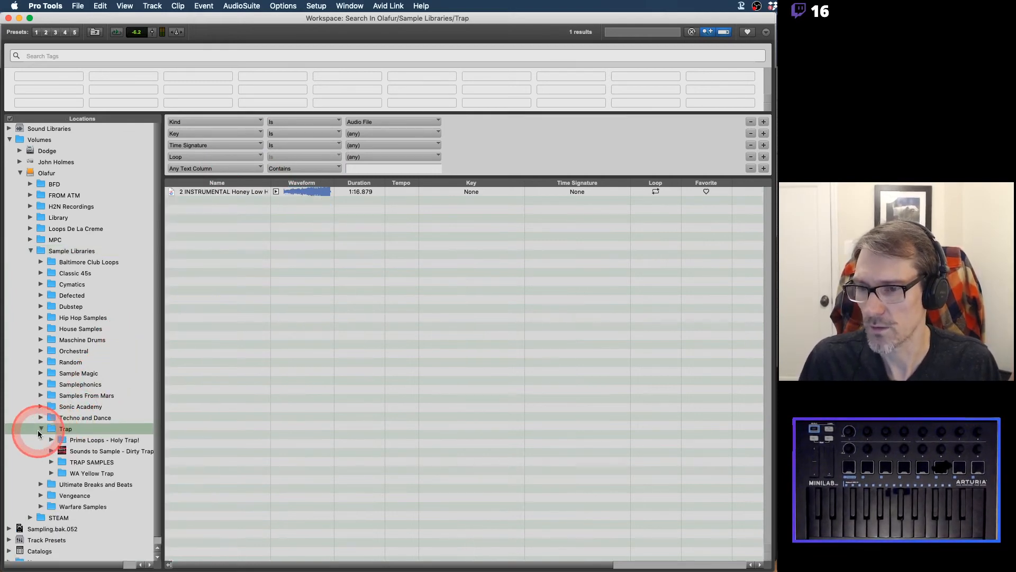
click(54, 465)
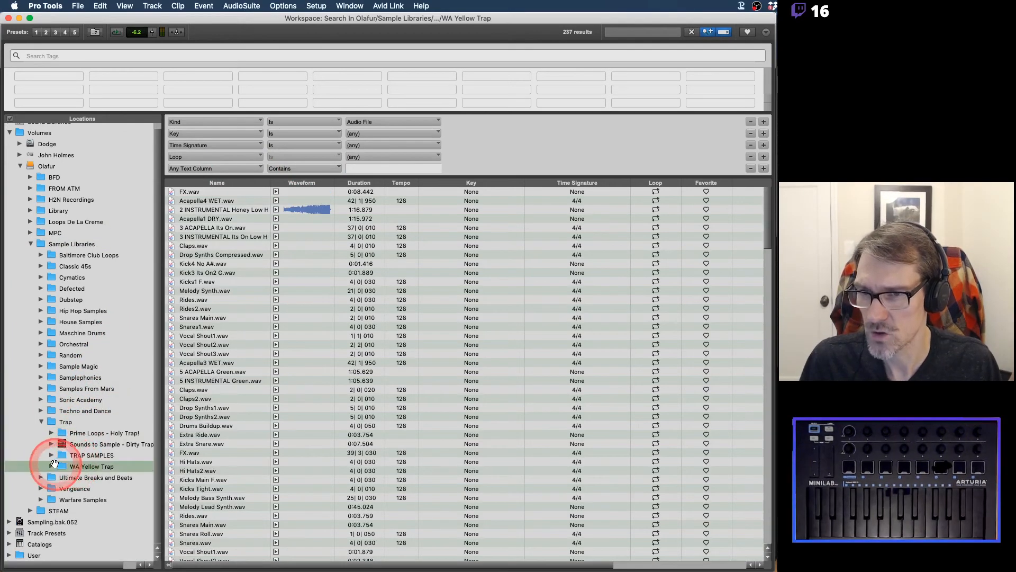
click(51, 467)
click(82, 477)
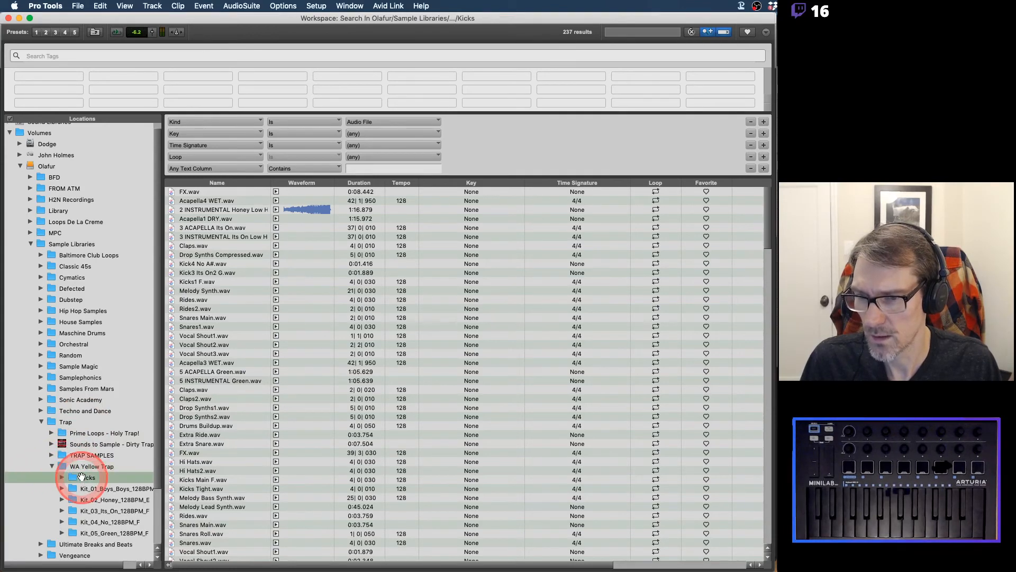
Audition the Kick3 Its On1 and Its On2 samples one after another, ending on Kick3 Its On2 D.wav.
click(220, 264)
click(212, 200)
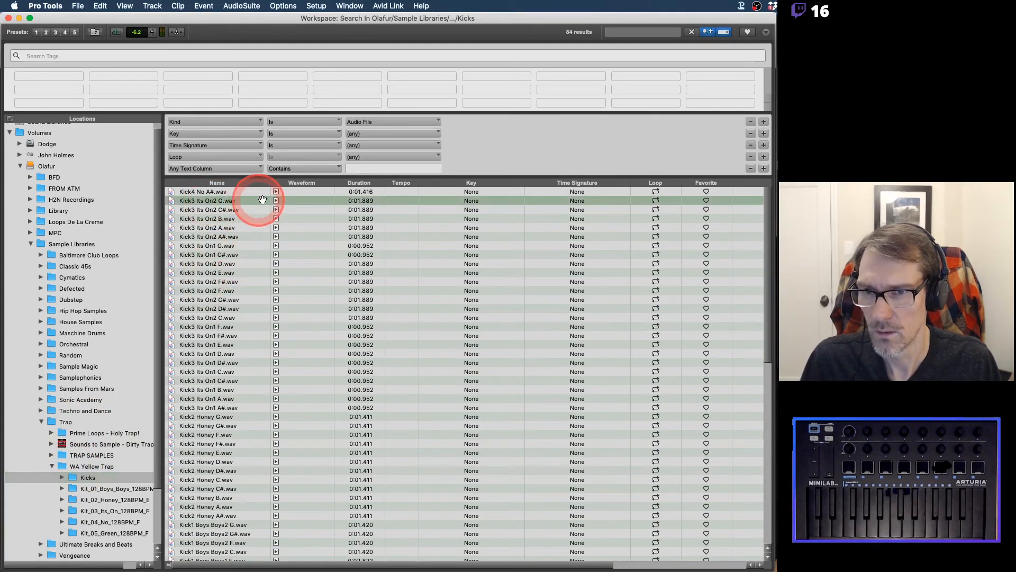
click(276, 200)
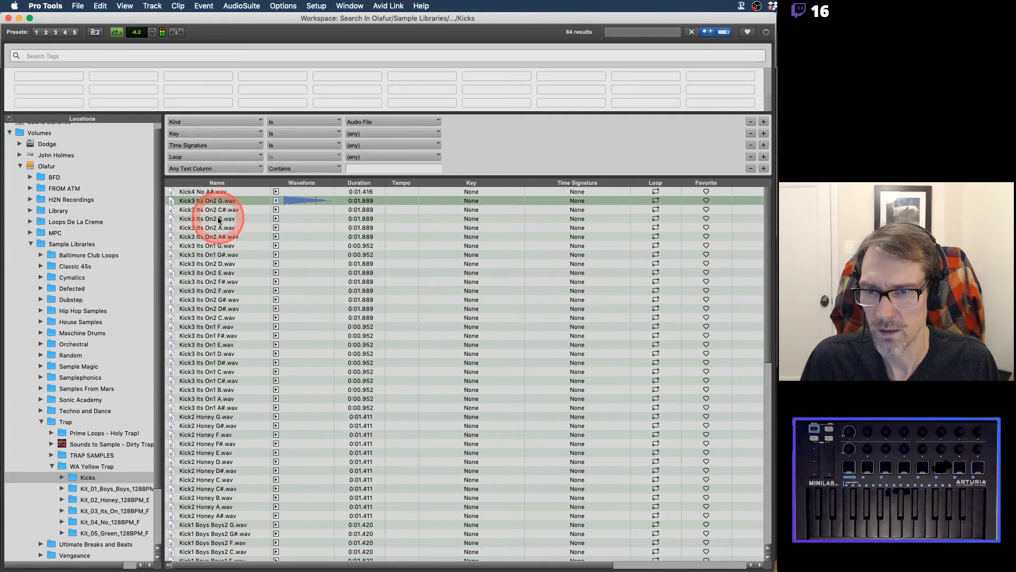
click(220, 219)
click(270, 228)
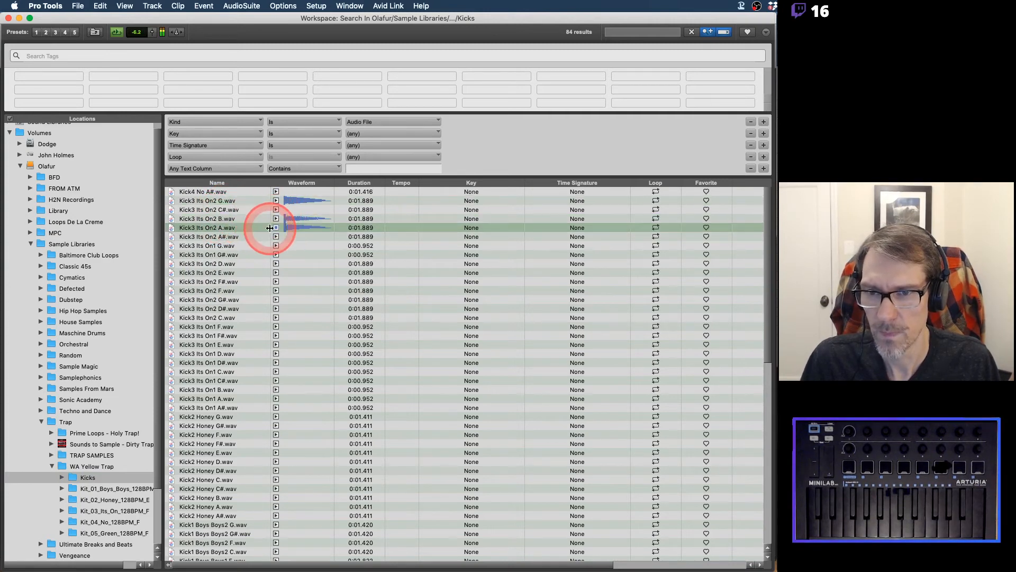
click(235, 237)
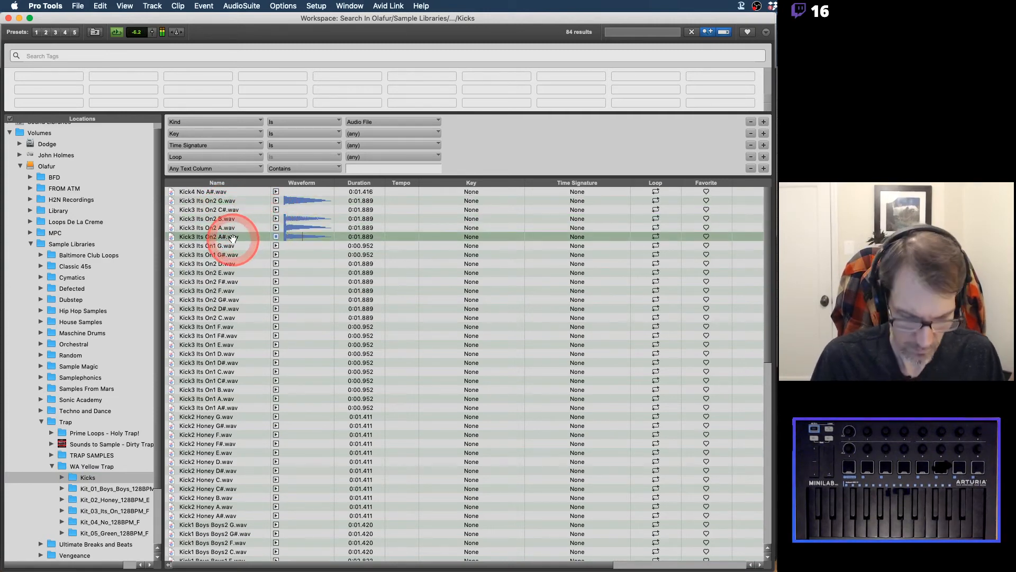
key(Down)
key(Down)
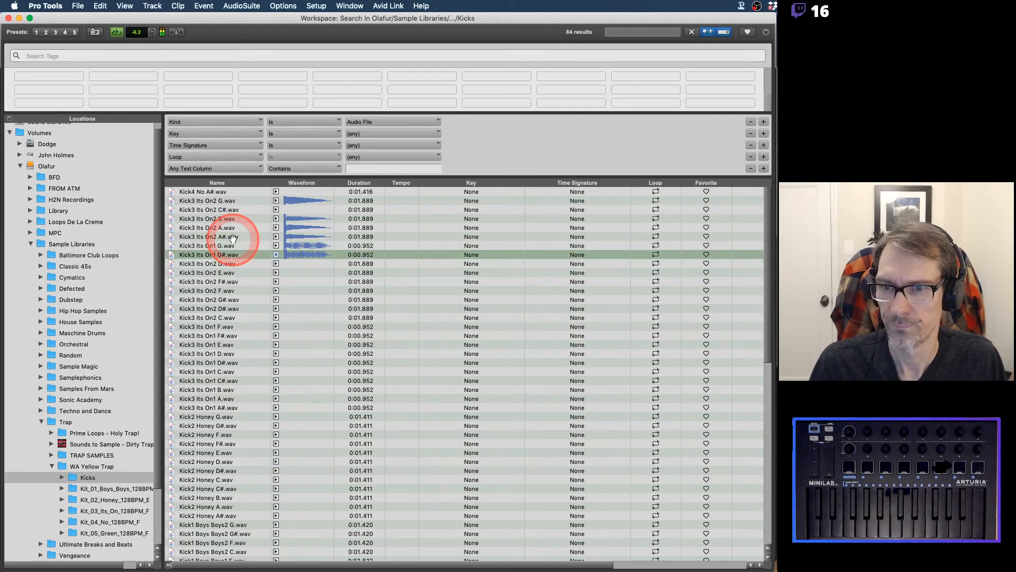
key(Down)
key(Down)
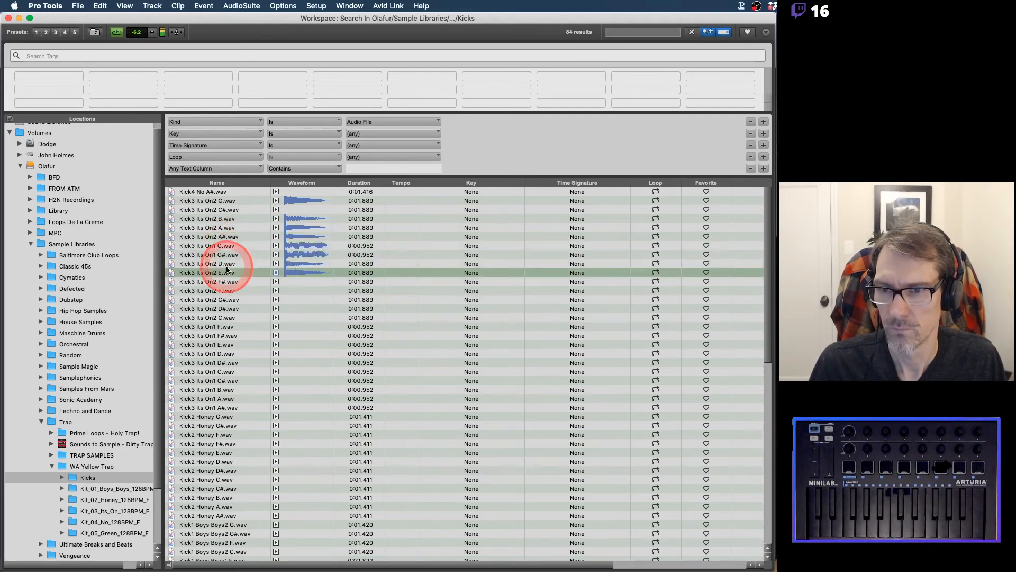
key(Up)
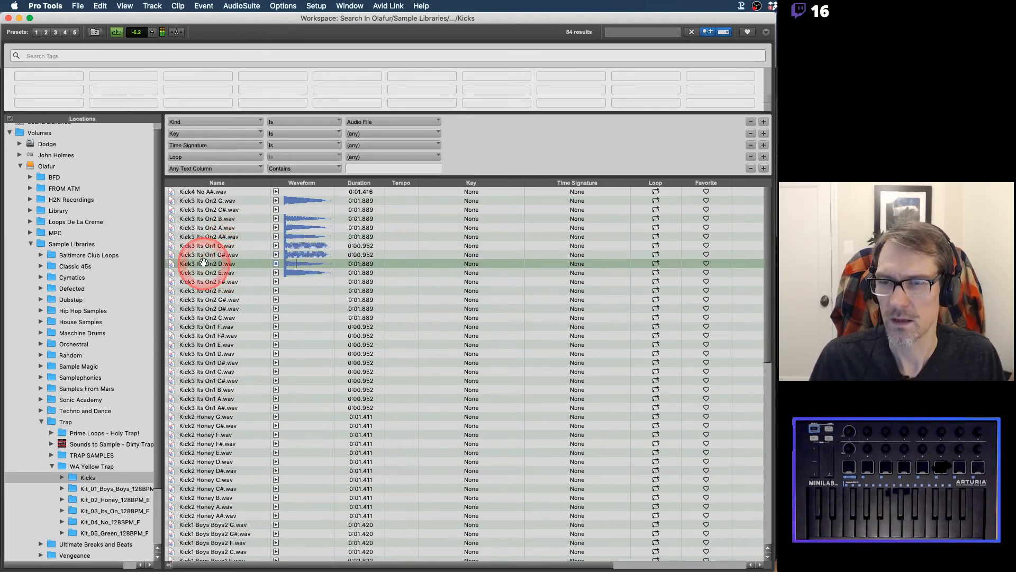
Move the workspace window aside to uncover the session and open Falcon from the BB Drums track.
drag(180, 18, 487, 18)
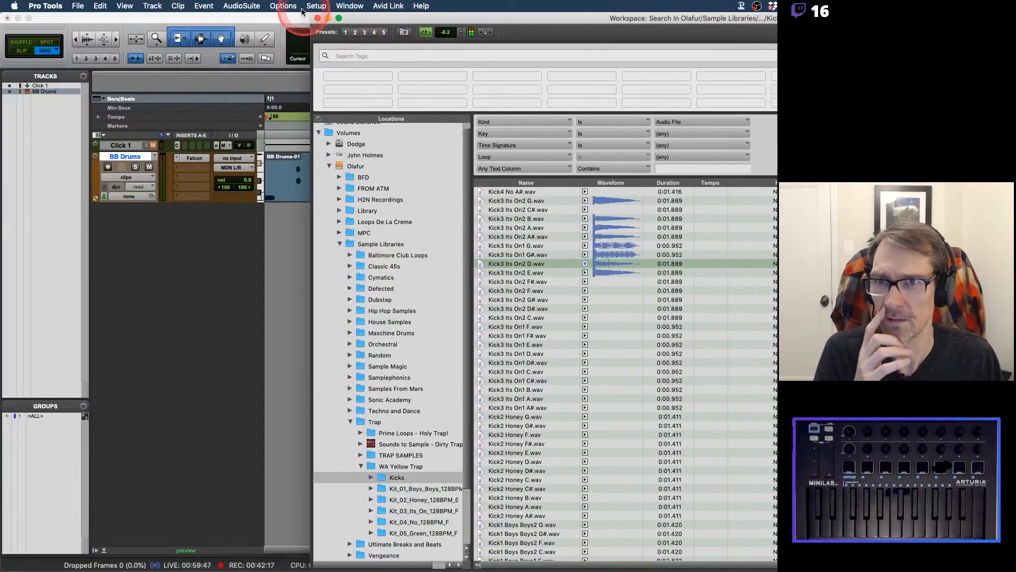
click(284, 6)
click(286, 8)
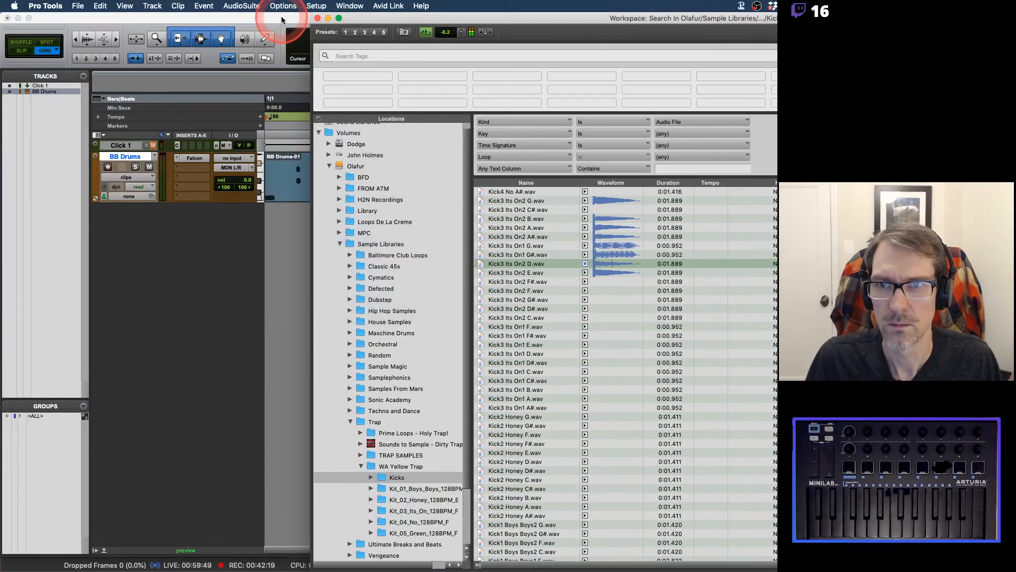
click(282, 20)
click(194, 158)
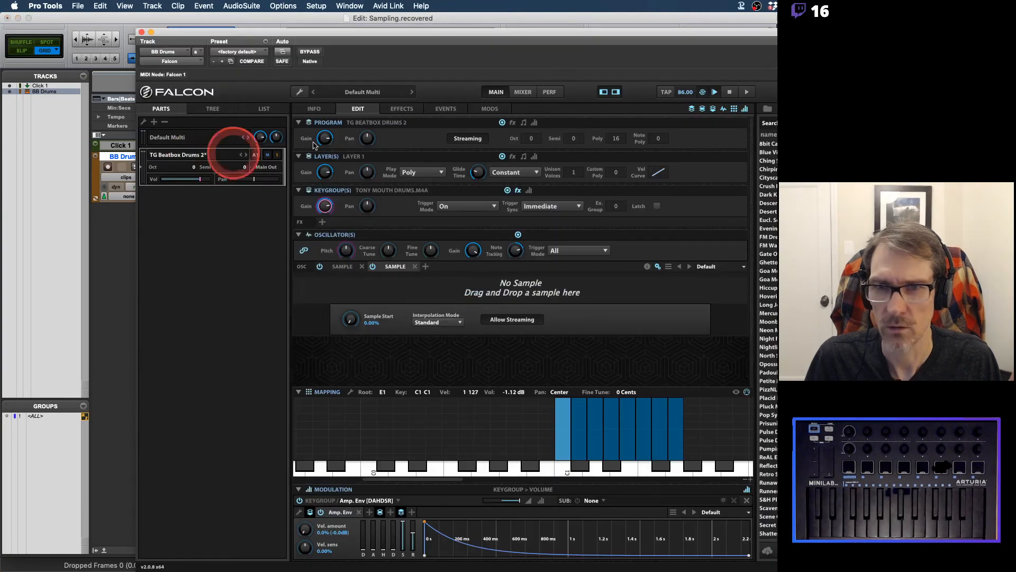
Try to arrange Falcon below the workspace so its empty sample slot is within reach of the kick samples.
drag(737, 34, 598, 14)
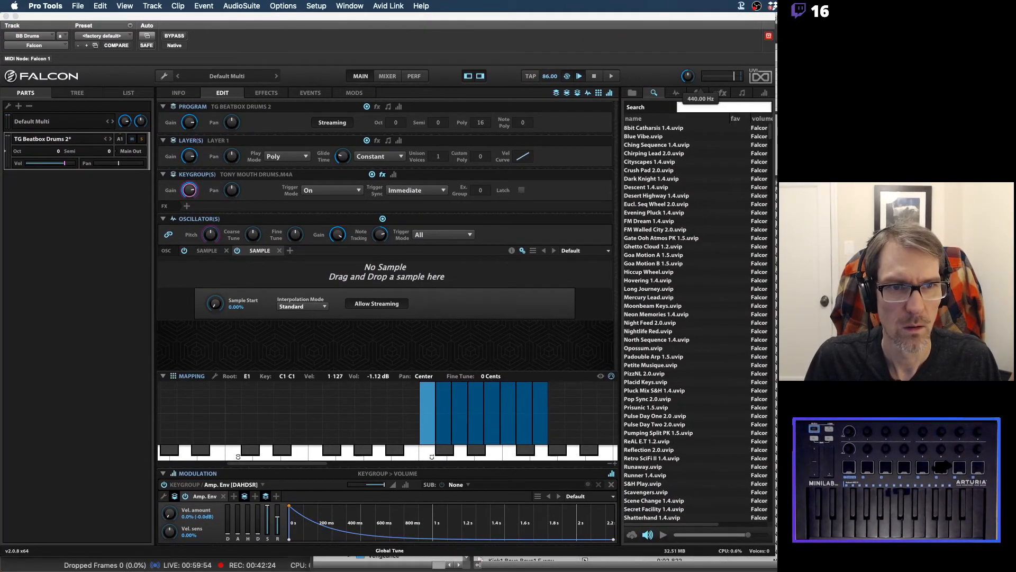
drag(743, 19, 783, 334)
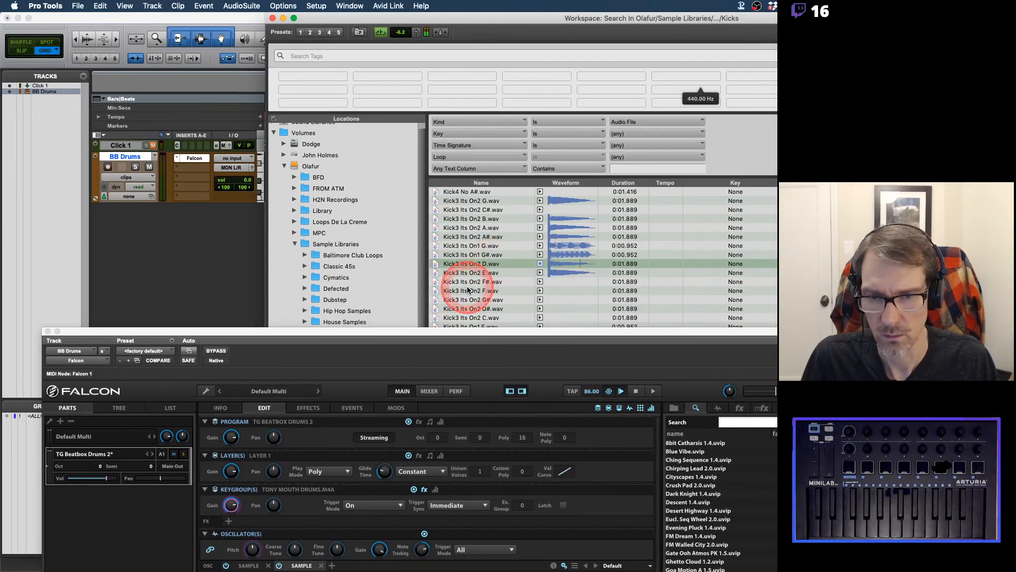
drag(460, 333, 402, 544)
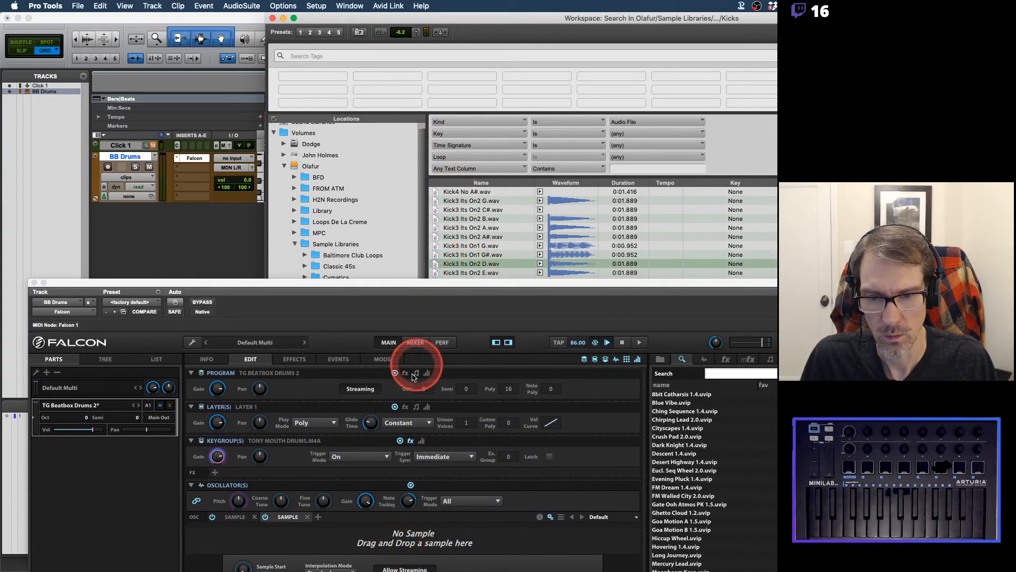
click(375, 535)
click(476, 273)
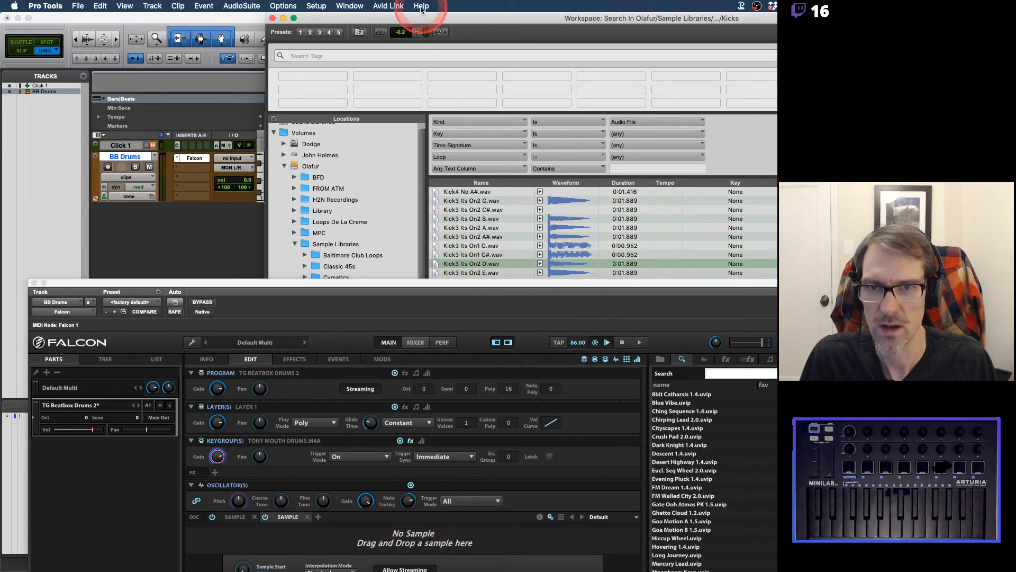
Close the workspace window and move the Falcon window back up until it shows in full.
click(272, 18)
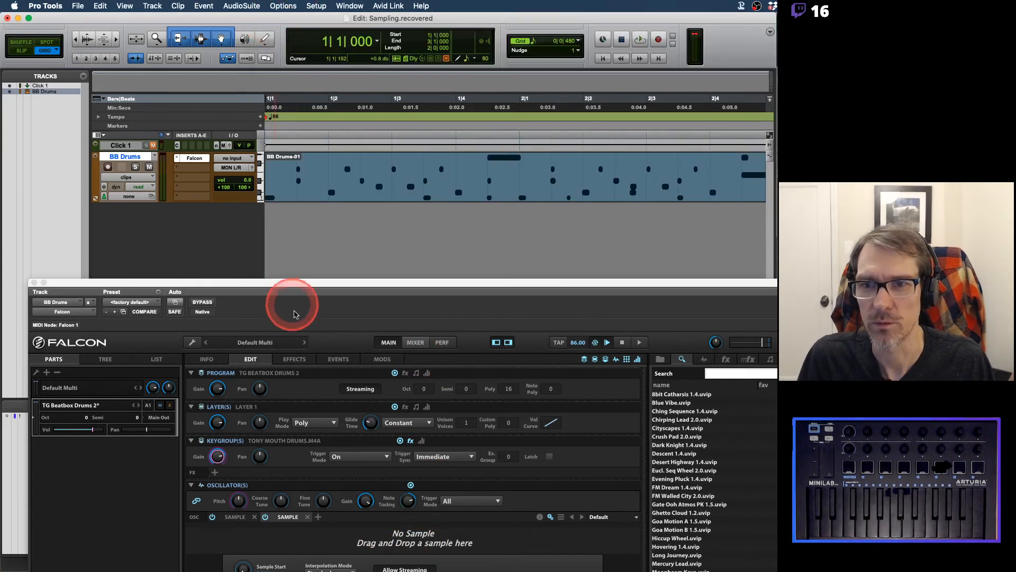
drag(295, 284, 272, 5)
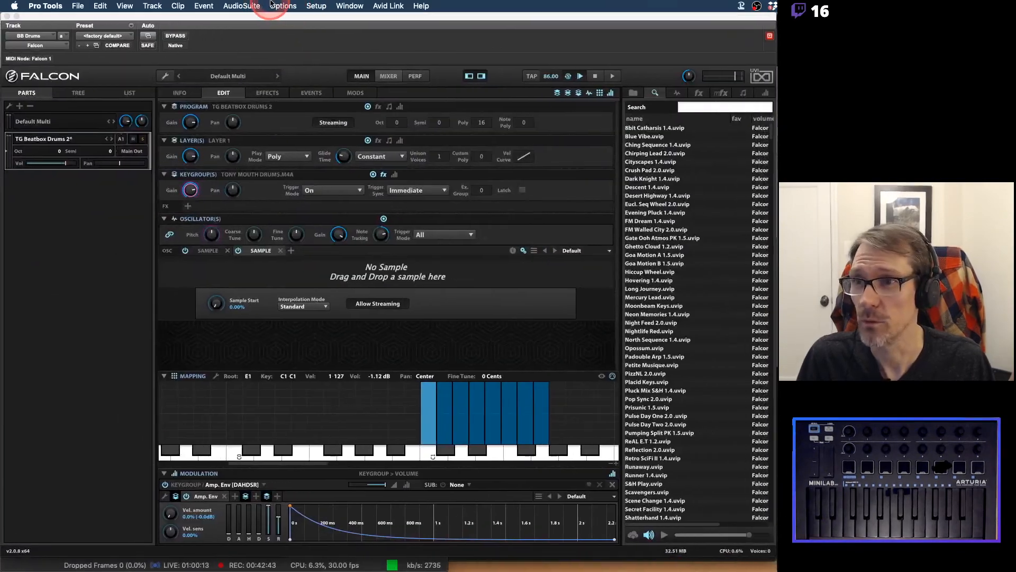
Switch to Finder and open Olafur > Sample Libraries > Trap > WA Yellow Trap > Kicks.
key(super+Tab)
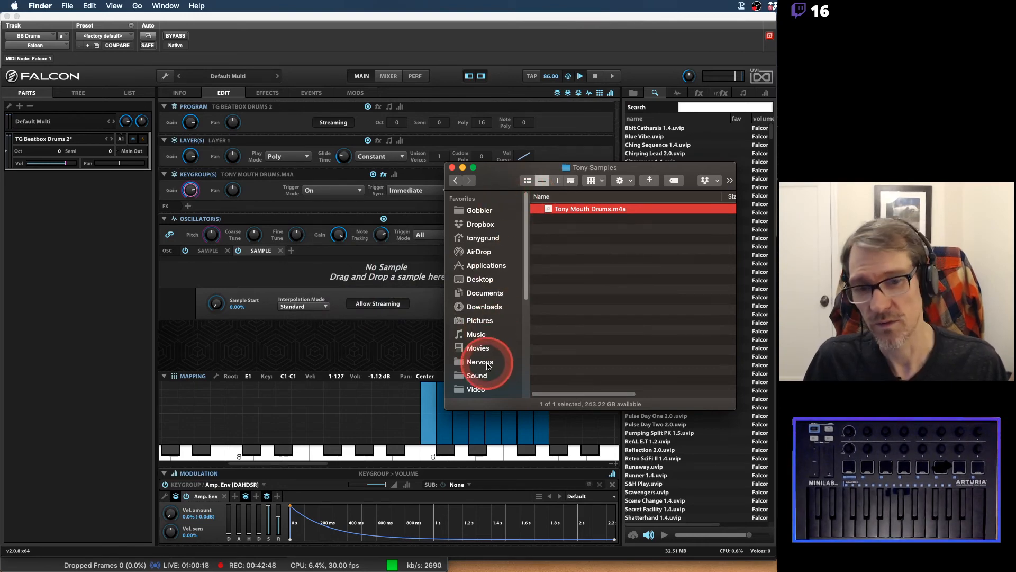
scroll(485, 375, down, 10)
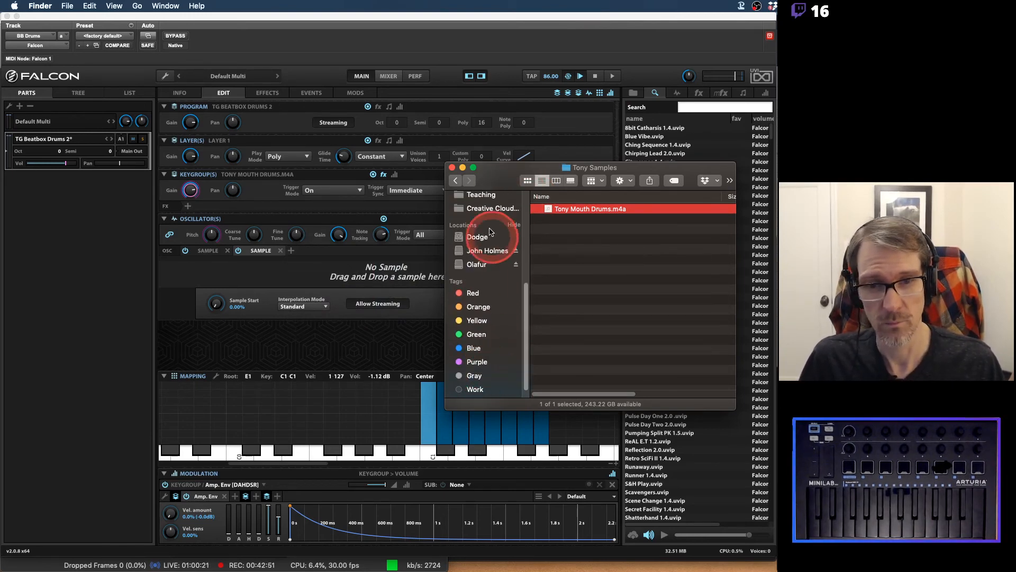
click(470, 265)
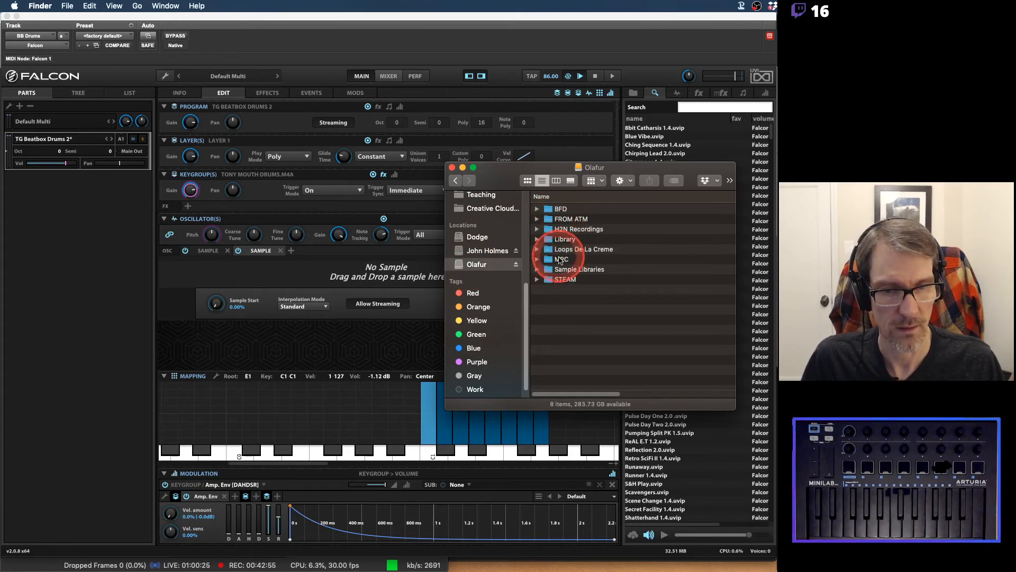
double_click(562, 270)
scroll(544, 286, down, 2)
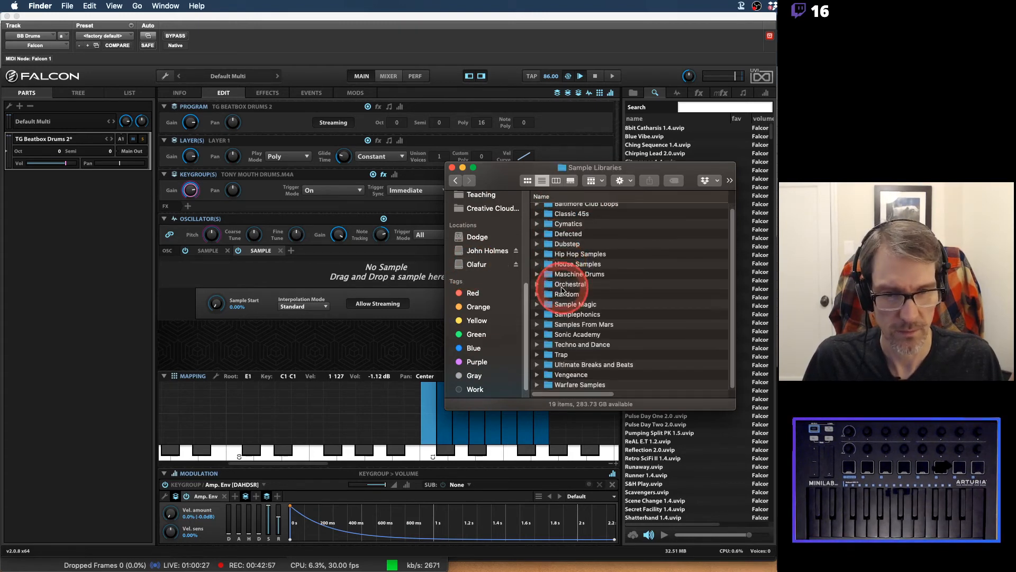
click(561, 355)
double_click(562, 358)
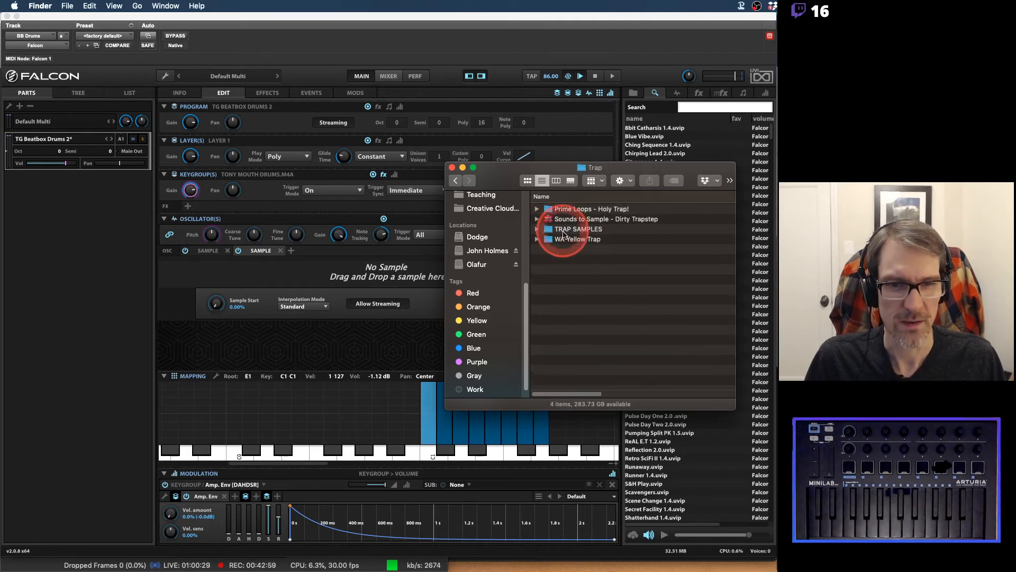
double_click(562, 239)
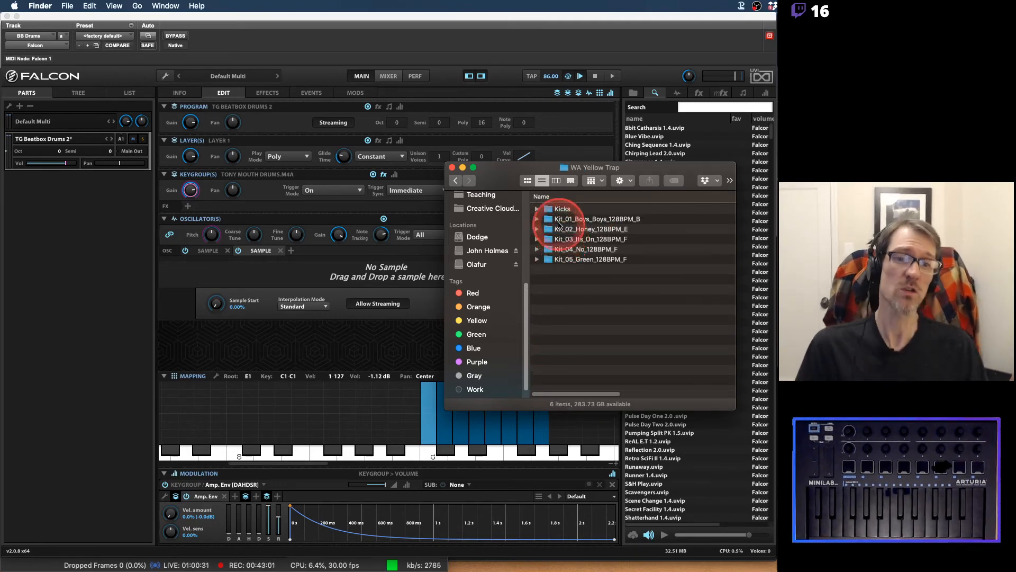
double_click(565, 209)
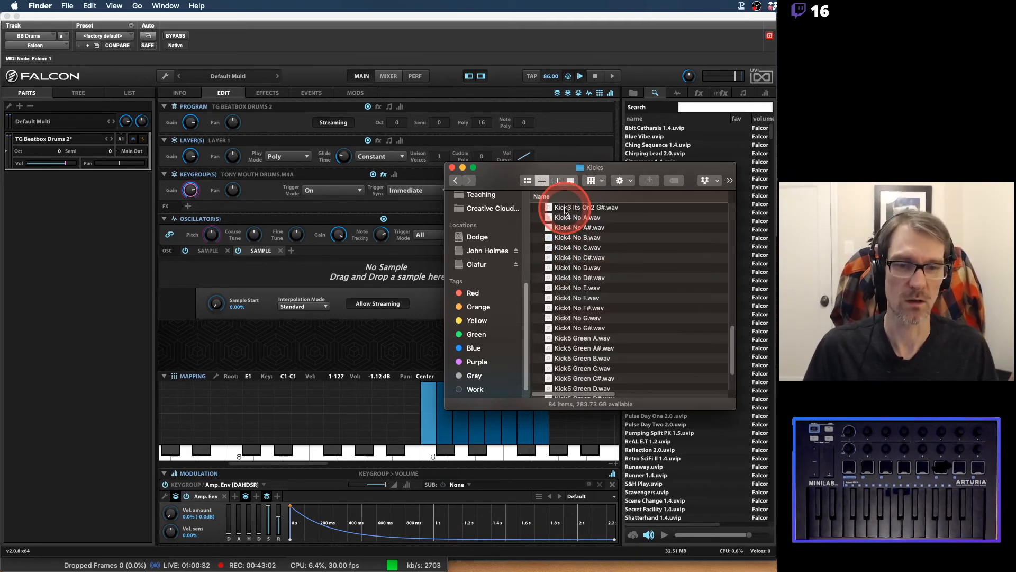
Preview Kick4 No D.wav and load it into the empty second sample oscillator of Falcon's C1 keygroup.
click(576, 268)
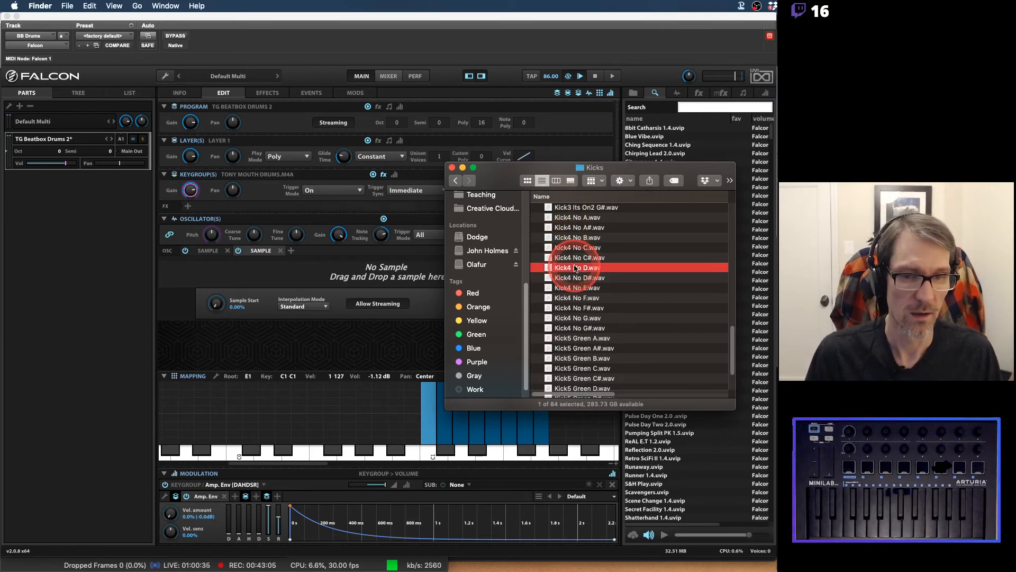
key(space)
key(space)
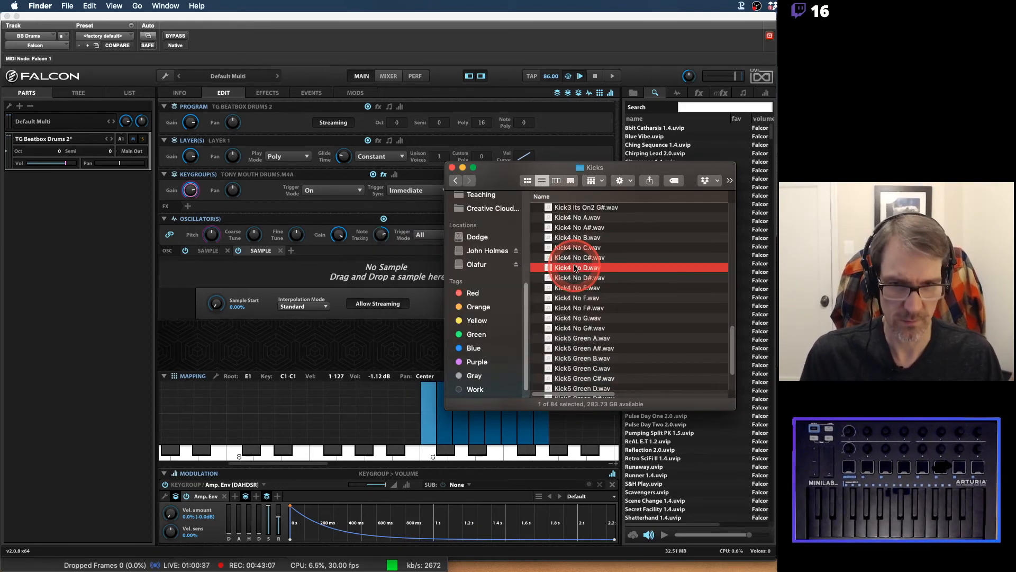
drag(567, 271, 370, 277)
click(358, 275)
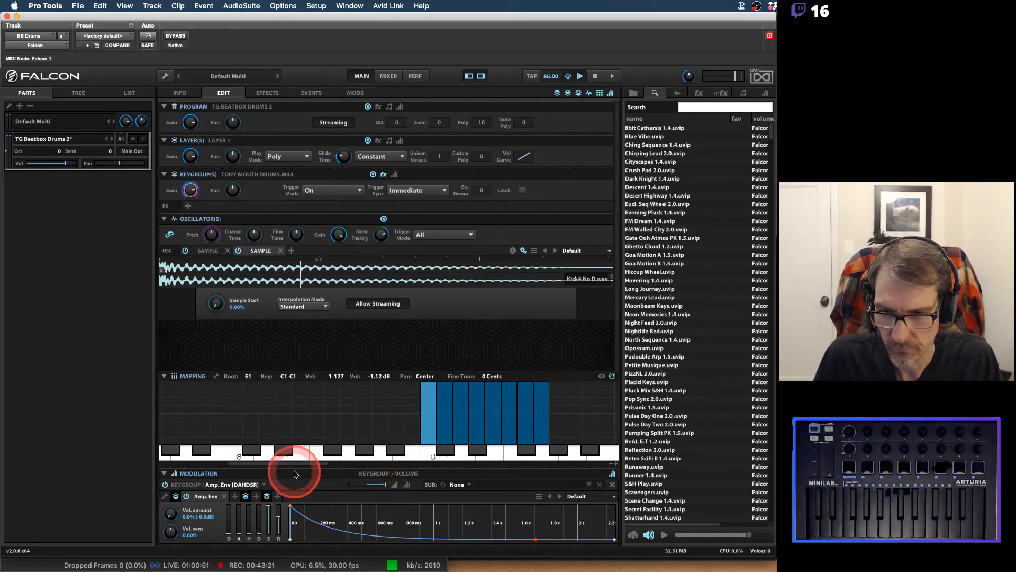
Play the E1 root key in the mapping and disable the first sample oscillator of the C1 keygroup.
drag(295, 466, 312, 429)
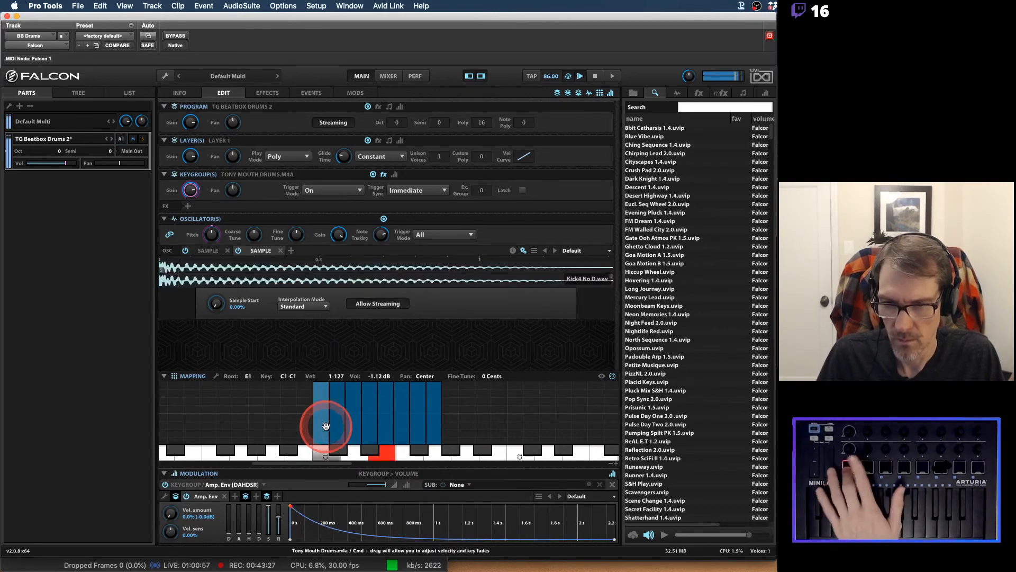
click(387, 456)
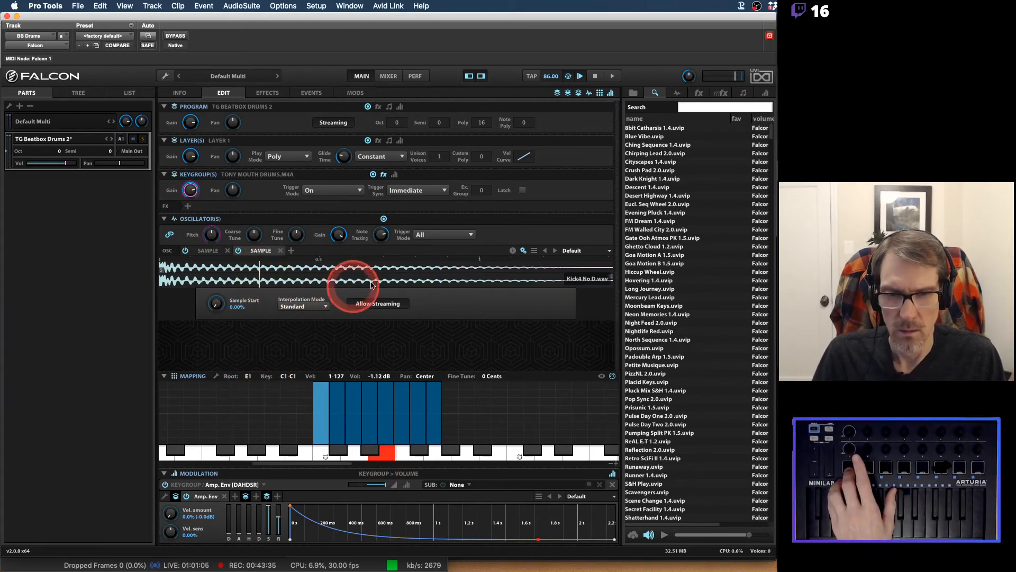
click(186, 251)
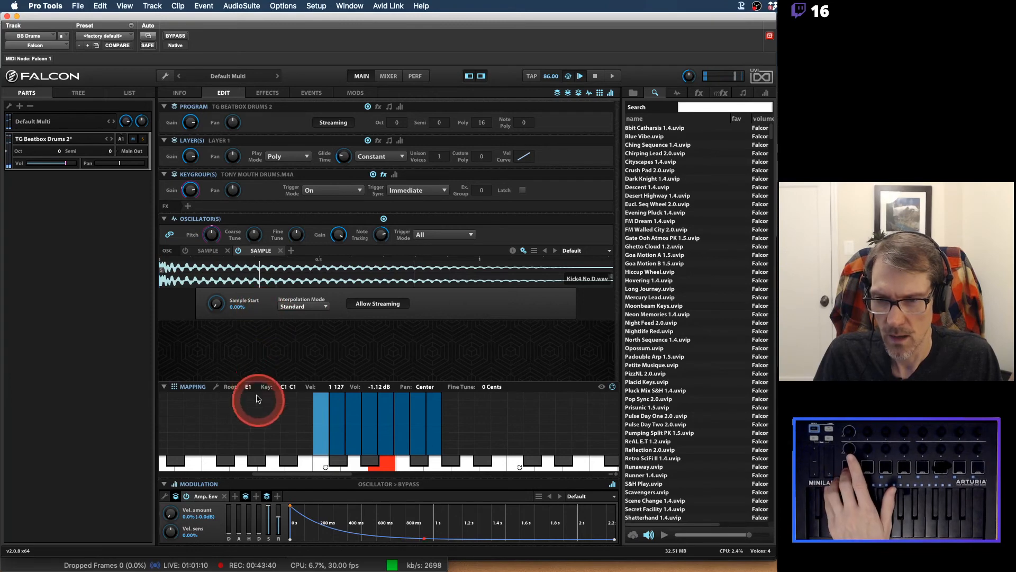
Try B0 as the root note of the C1 keygroup and set it back to E1.
drag(245, 388, 251, 394)
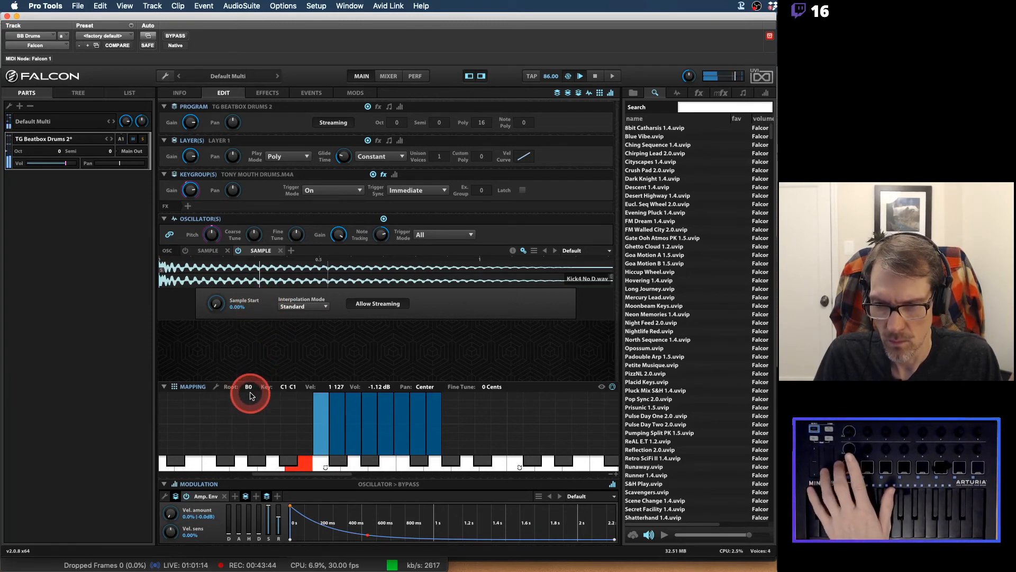
drag(252, 391, 253, 389)
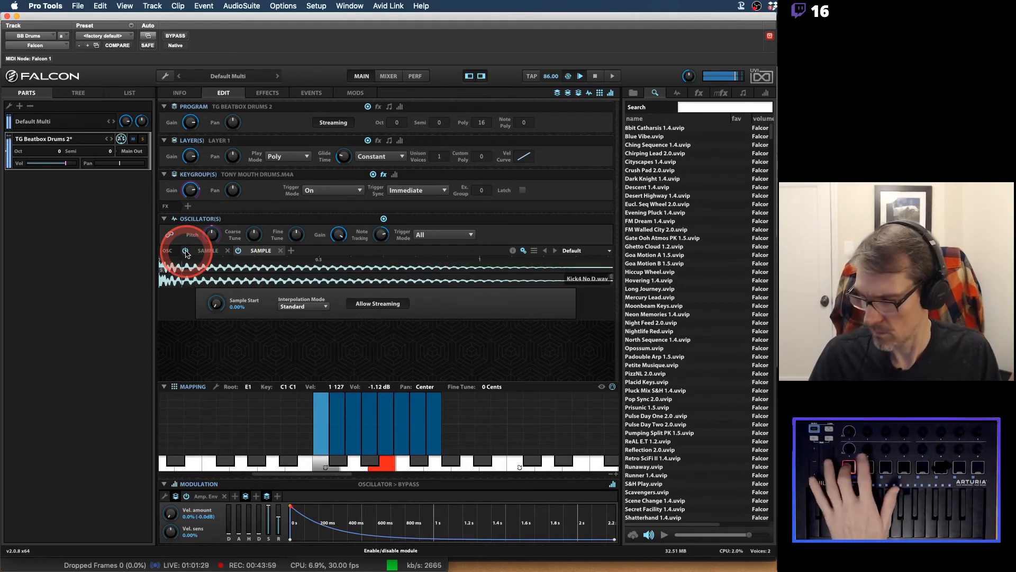
Re-enable the first sample oscillator of the C1 keygroup and shorten its amp envelope to about 1.5 s.
click(185, 252)
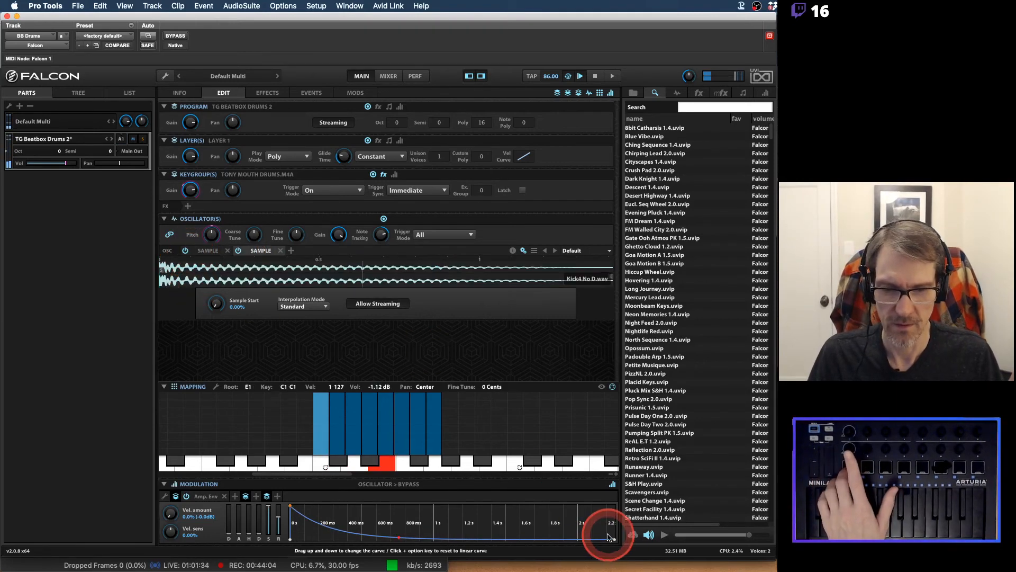
drag(608, 539, 513, 542)
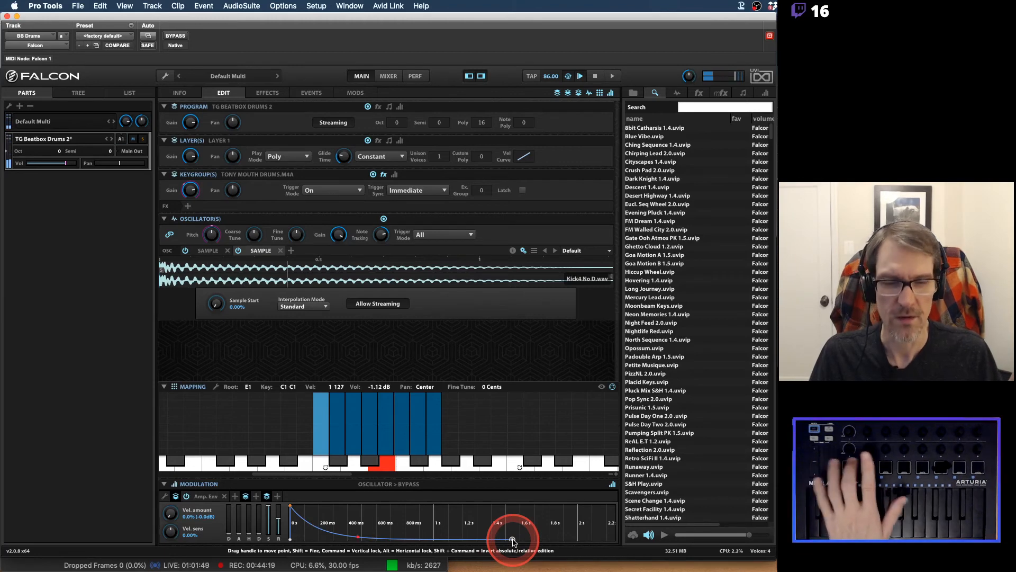
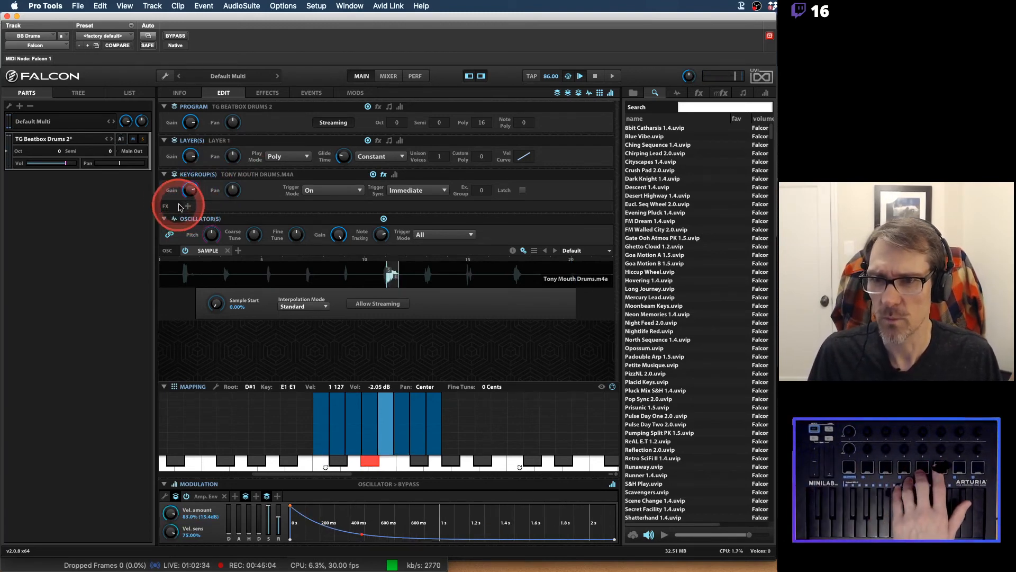
Add an Analog Filter to the E1 keygroup, with its cutoff at about 5.33 kHz and its resonance at 61.31%.
click(185, 206)
mouse_move(212, 230)
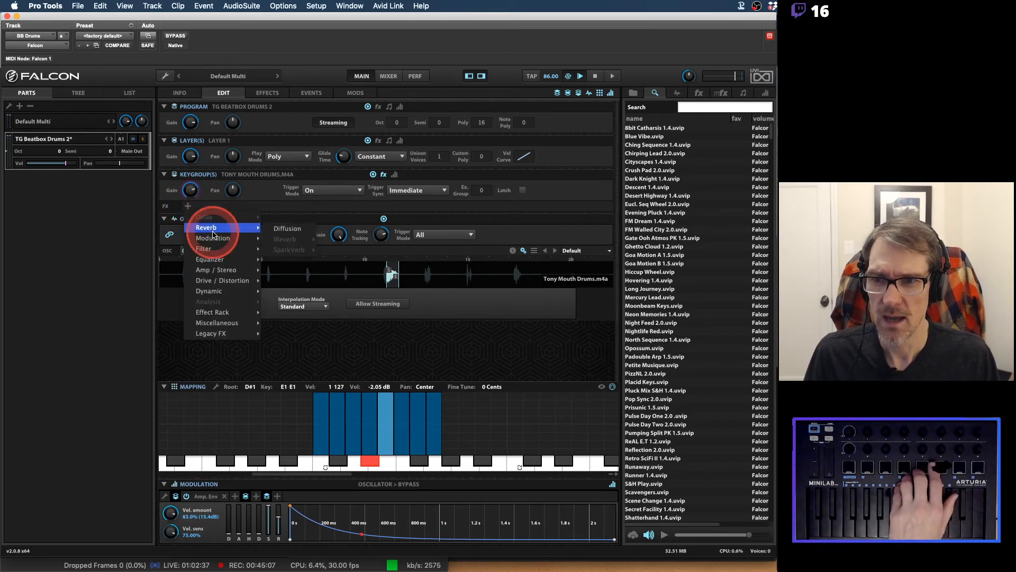
mouse_move(217, 248)
click(290, 247)
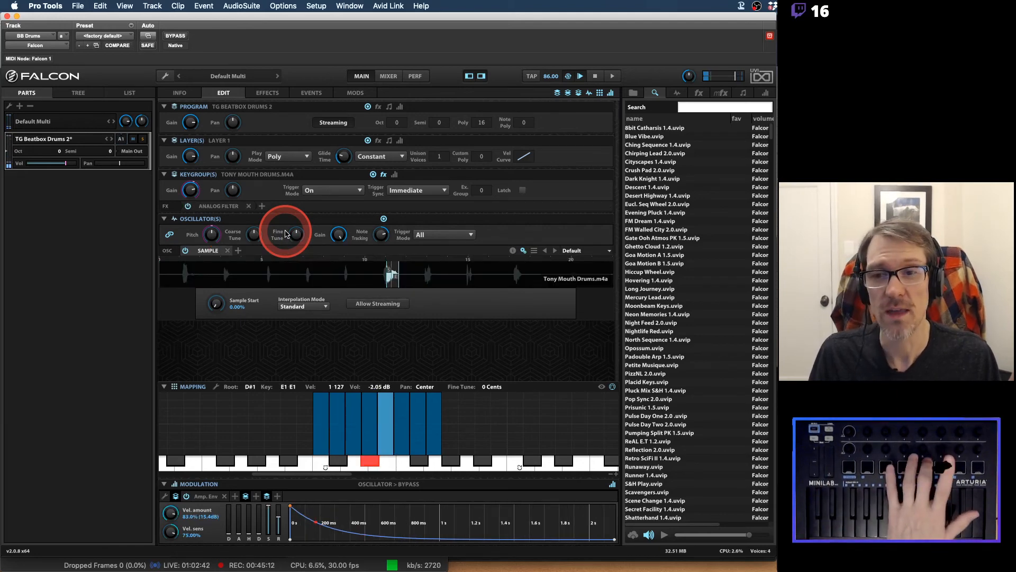
click(229, 208)
click(284, 233)
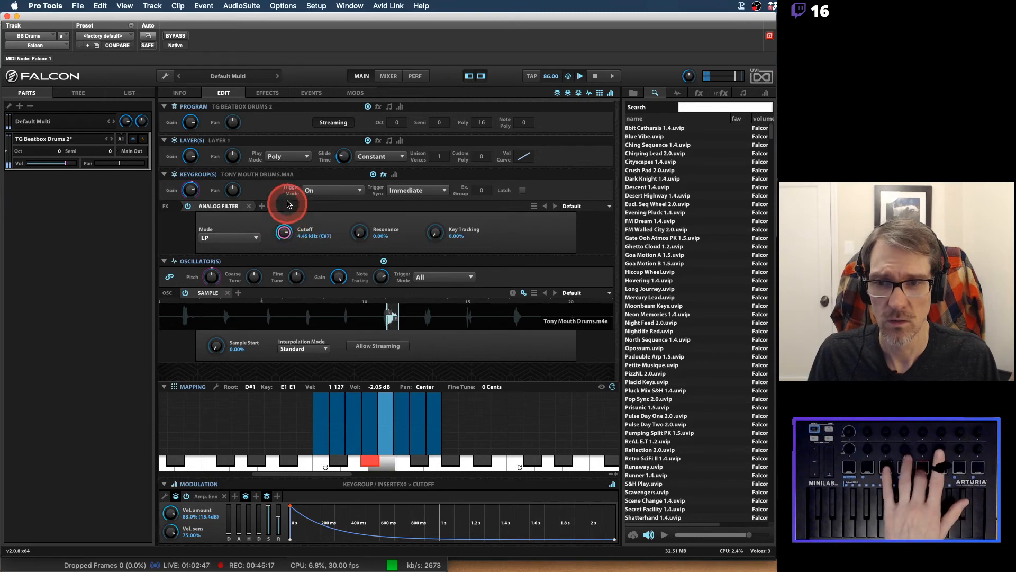
mouse_move(288, 205)
mouse_down()
mouse_move(293, 175)
mouse_move(286, 227)
mouse_move(289, 201)
mouse_up()
drag(360, 231, 284, 226)
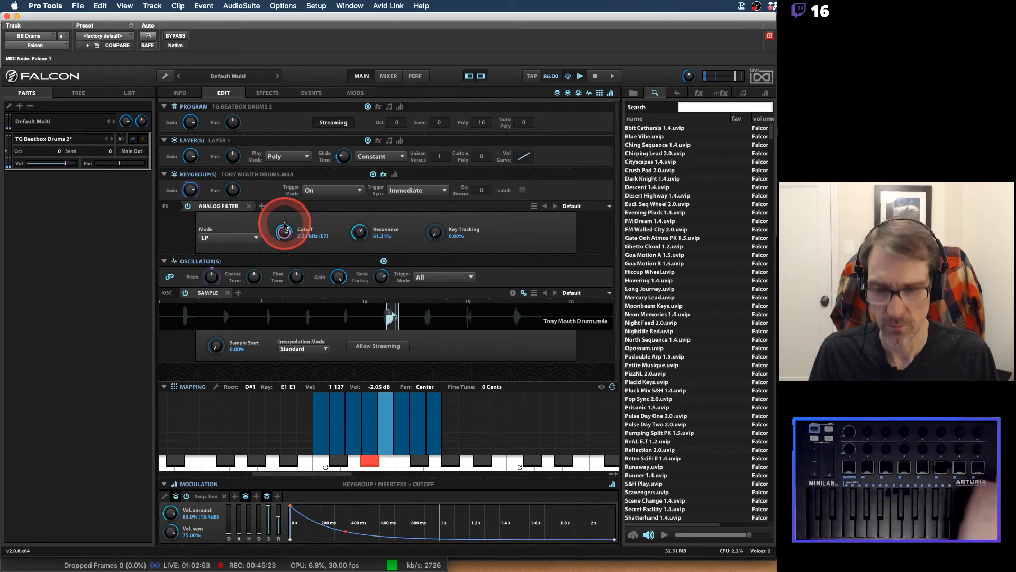
key(space)
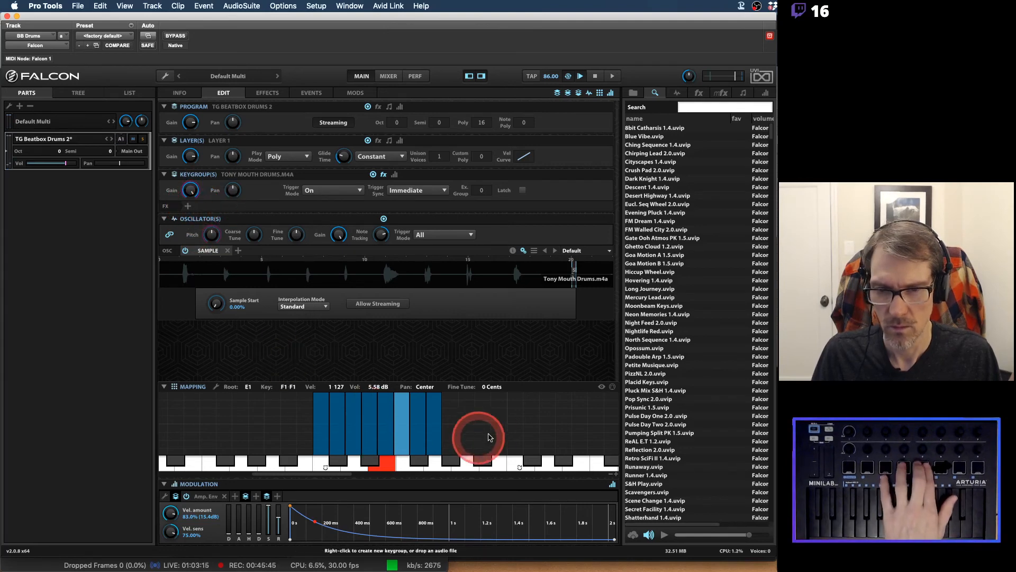
Switch the E1 keygroup's Analog Filter to HP mode and lower its cutoff.
click(385, 423)
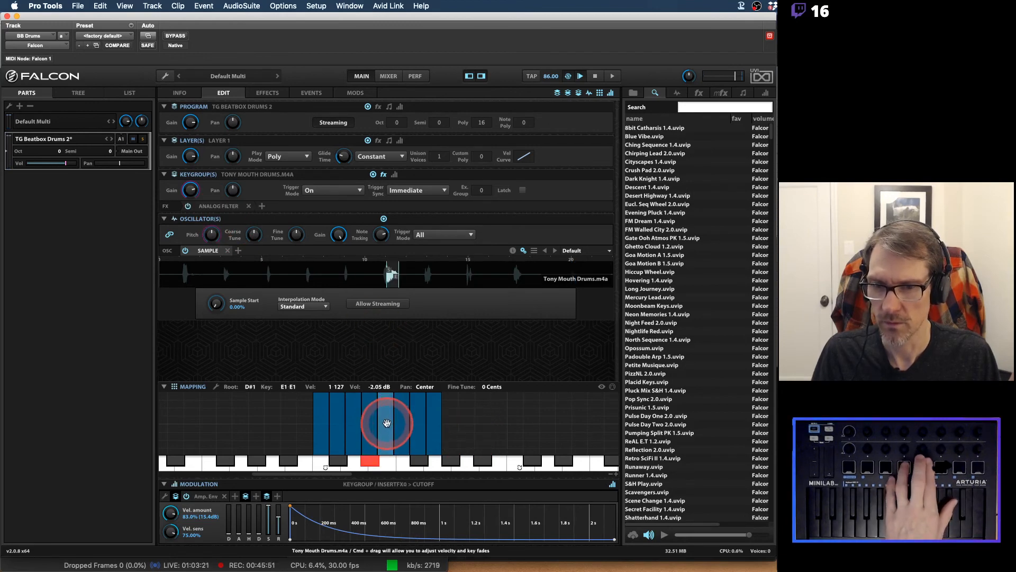
click(219, 205)
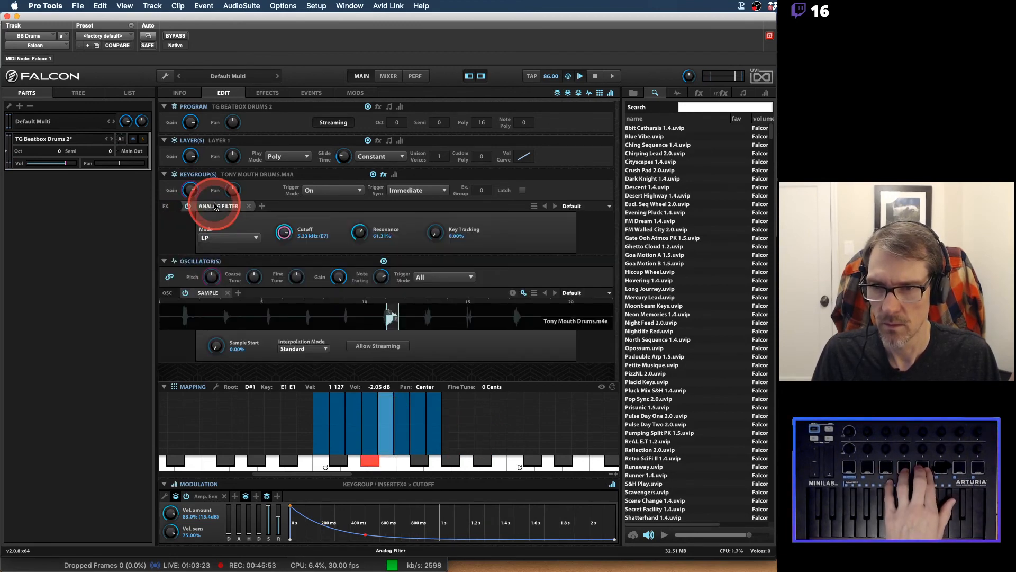
drag(284, 233, 284, 229)
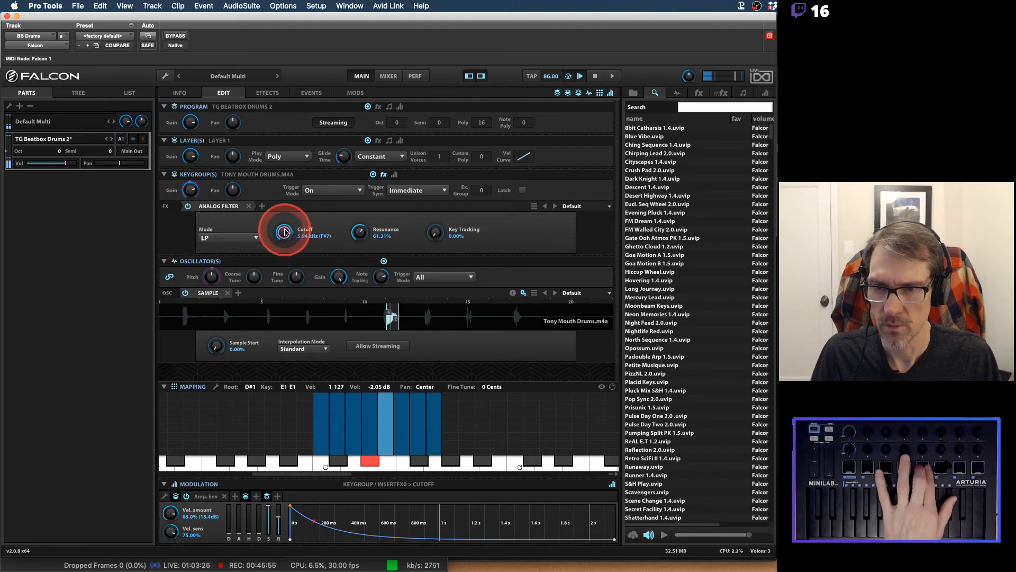
click(256, 239)
click(209, 256)
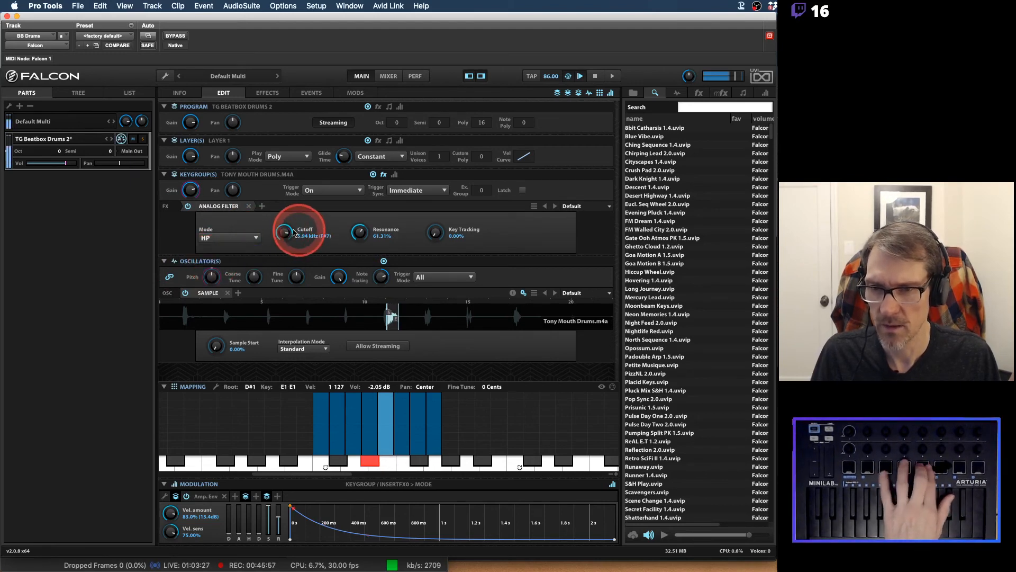
drag(283, 237, 281, 245)
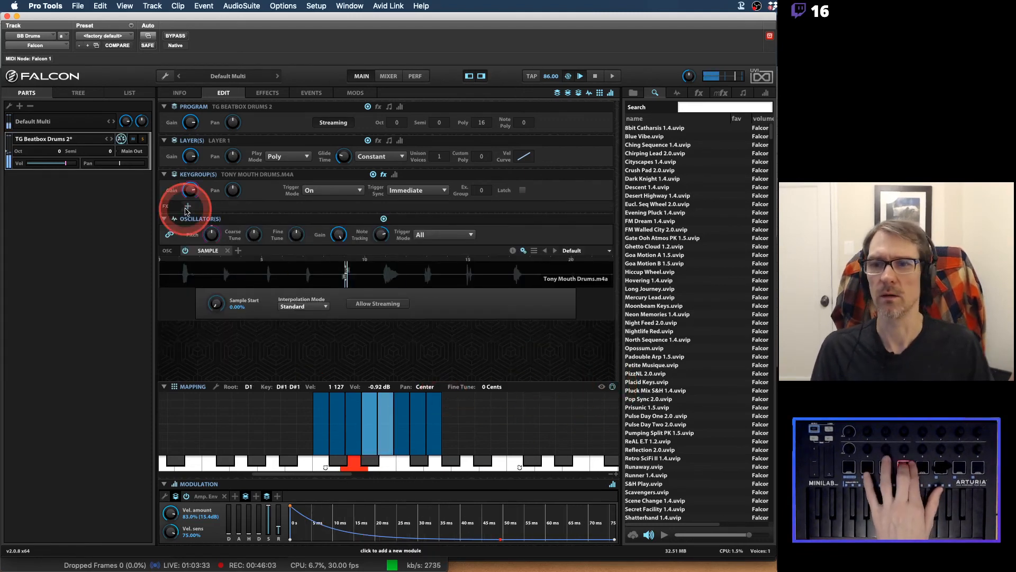
Add an Analog Filter to the D#1 keygroup and set its mode to HP.
click(188, 206)
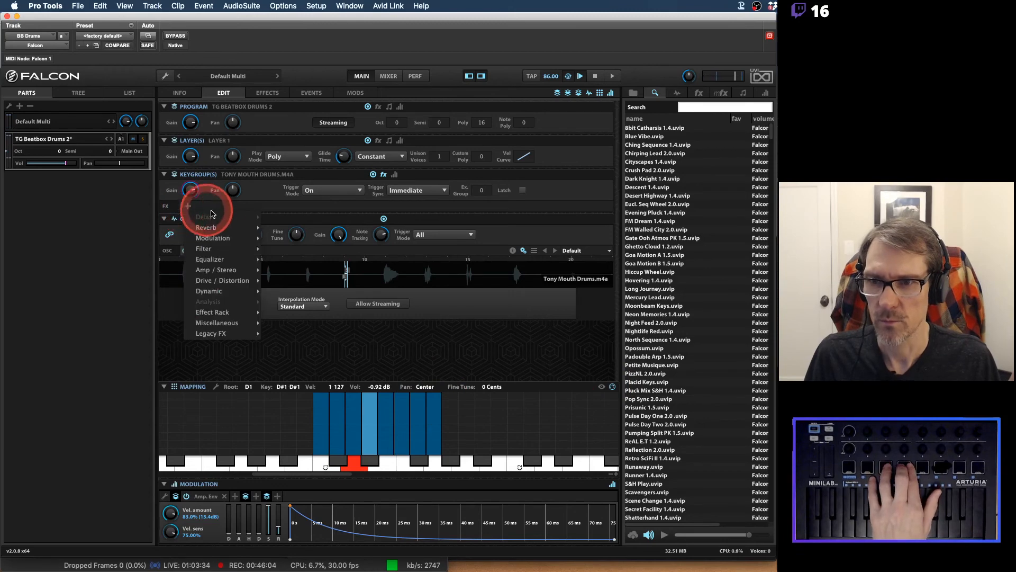
mouse_move(221, 249)
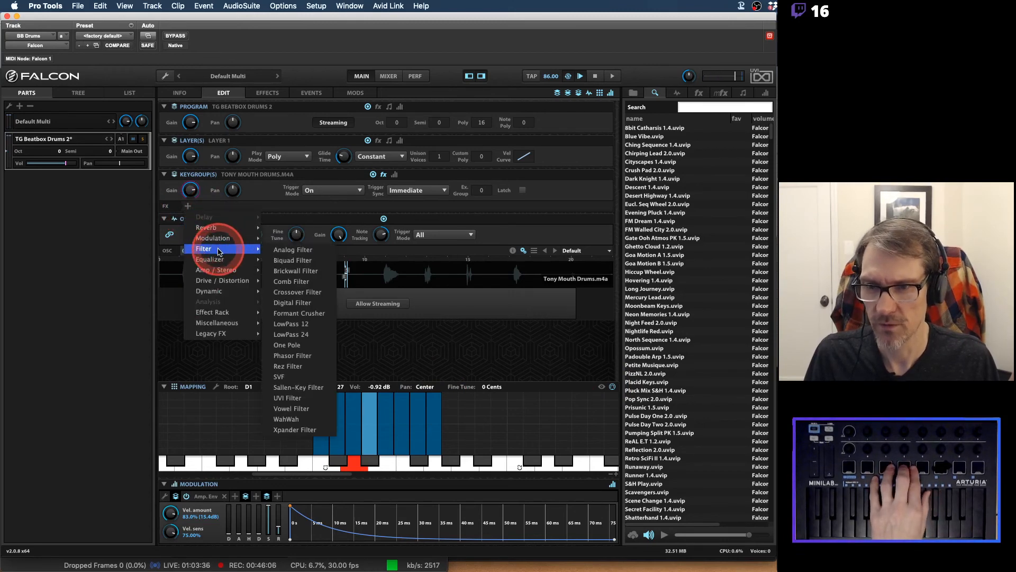
click(287, 245)
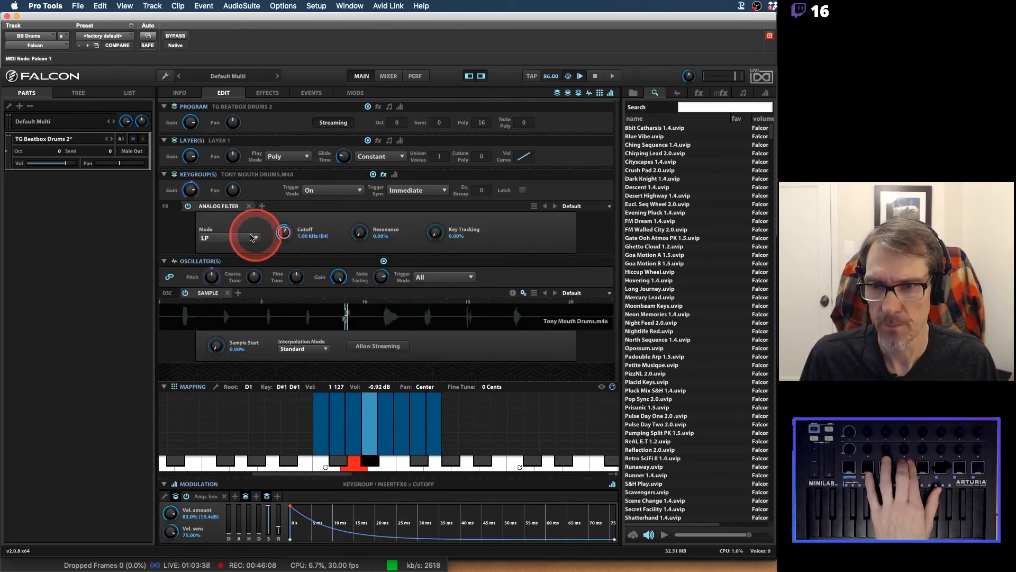
click(233, 239)
click(231, 258)
Raise the cutoff of the D#1 keygroup's high-pass filter and set its resonance to 63.98%.
drag(284, 233, 284, 229)
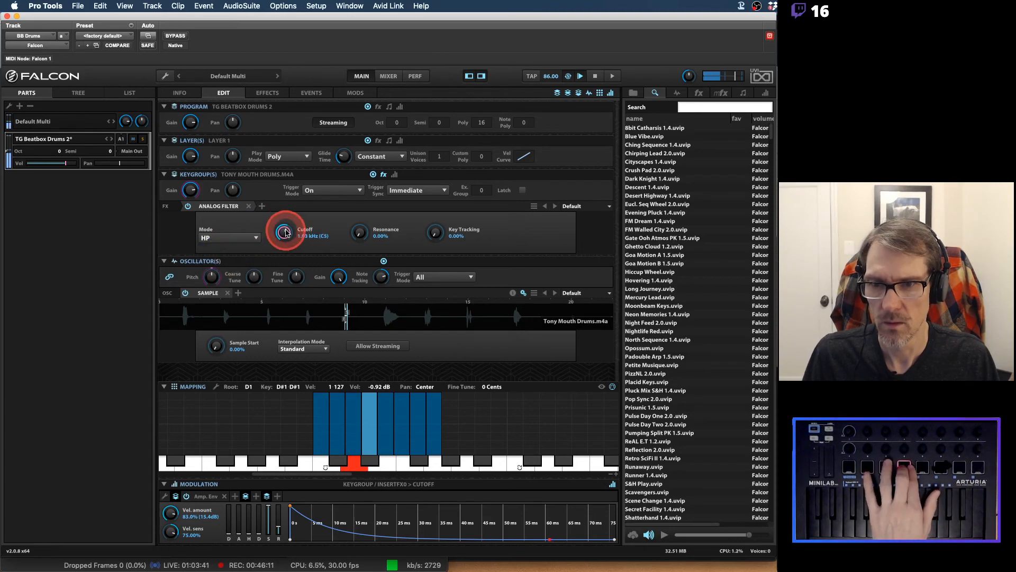
drag(365, 235, 362, 154)
click(285, 232)
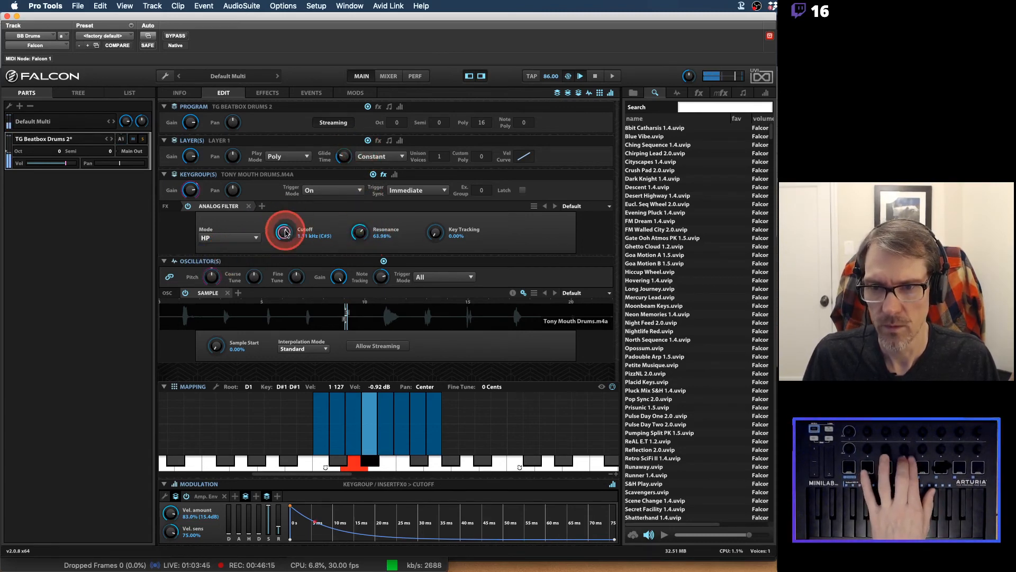
drag(283, 221, 283, 220)
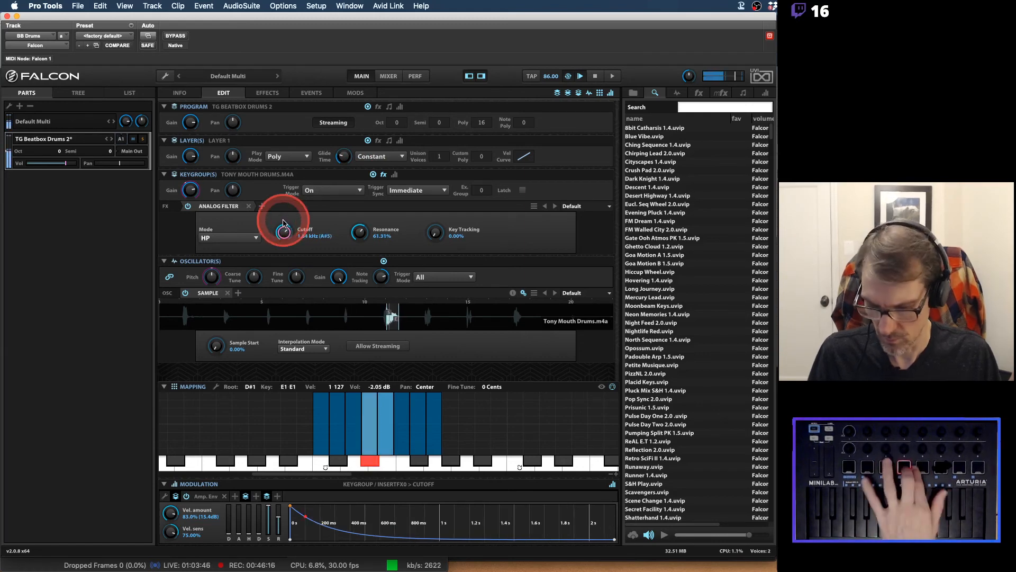
Play back the recorded beat to hear the drums with the filtered keygroups.
key(space)
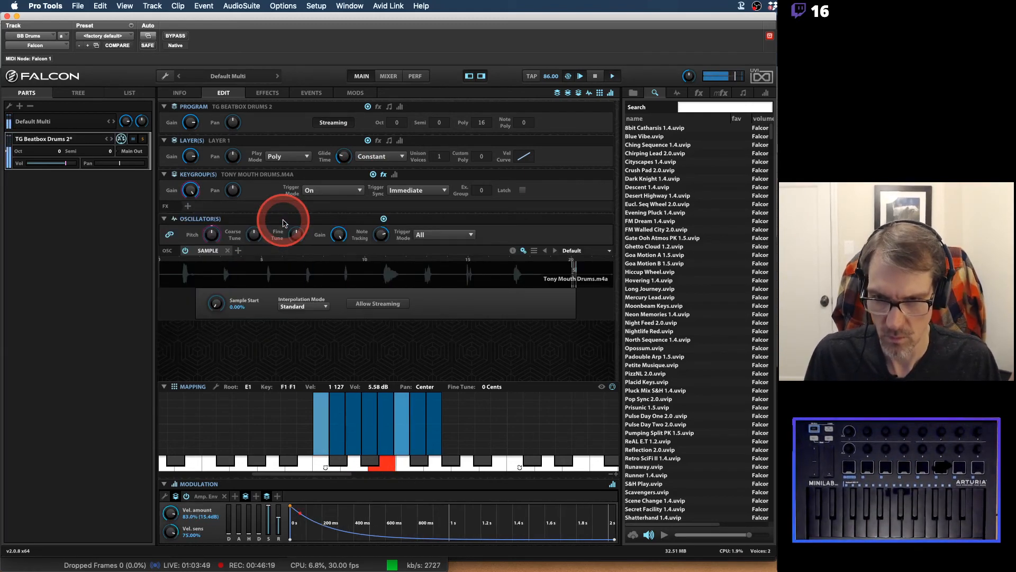
click(295, 243)
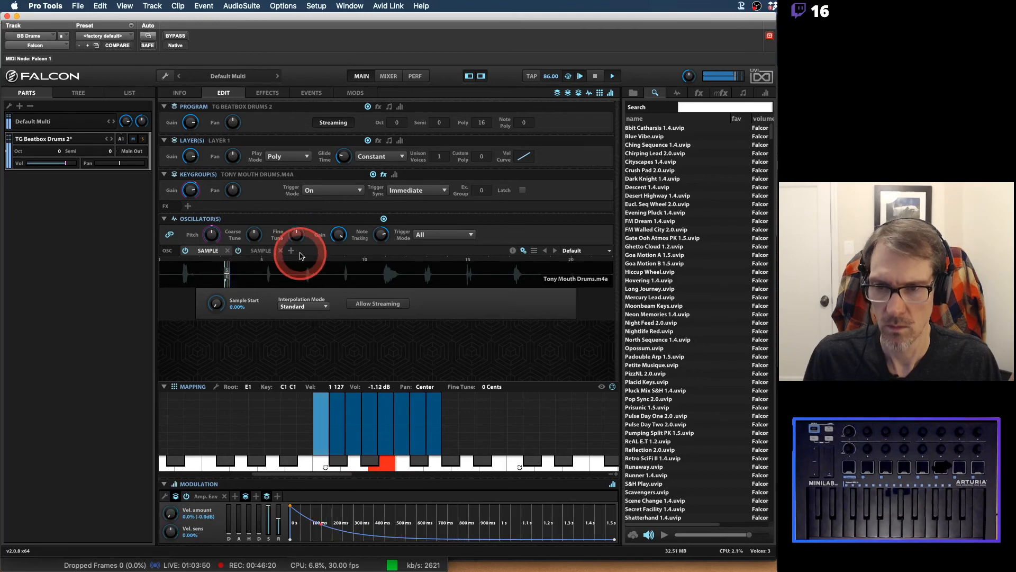
click(301, 255)
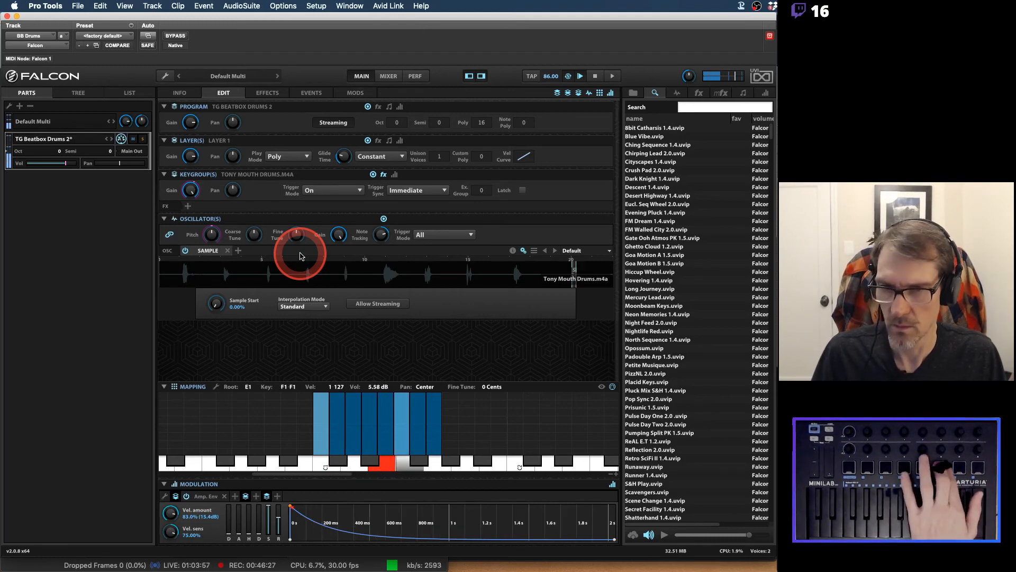
Look through the available insert effects for the F1 keygroup and add a Vowel Filter to it.
click(188, 206)
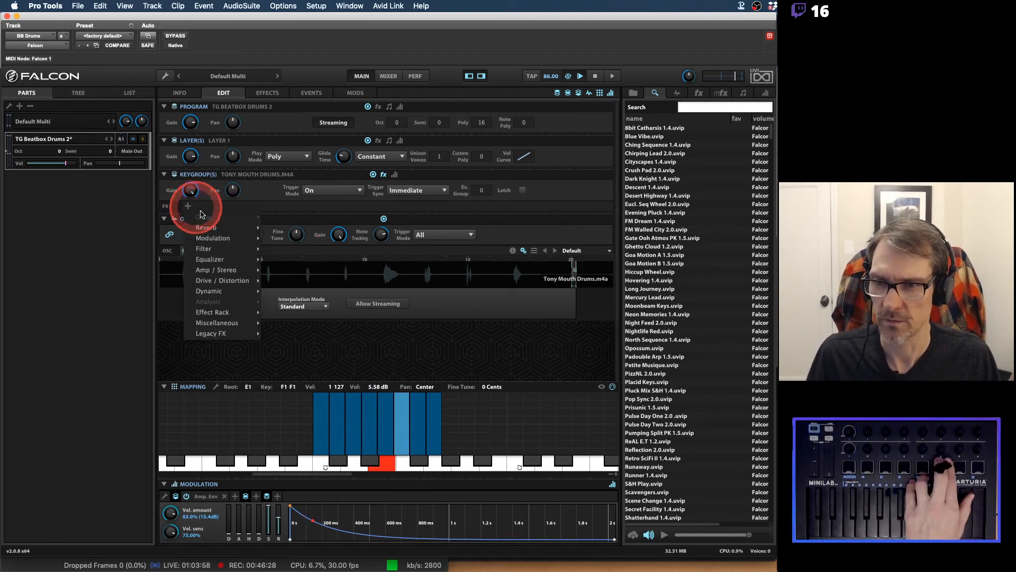
click(209, 252)
click(211, 271)
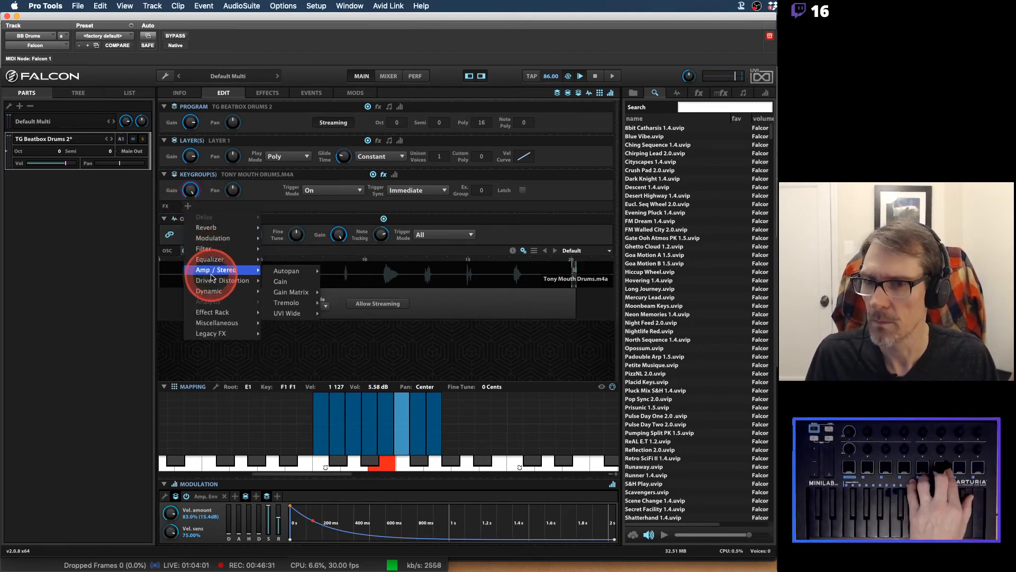
click(228, 313)
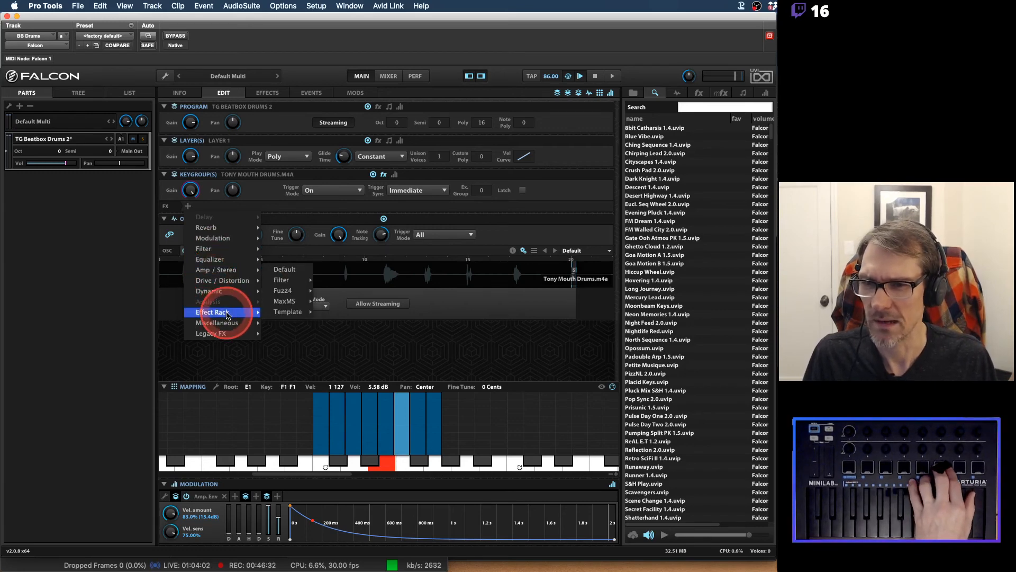
click(227, 325)
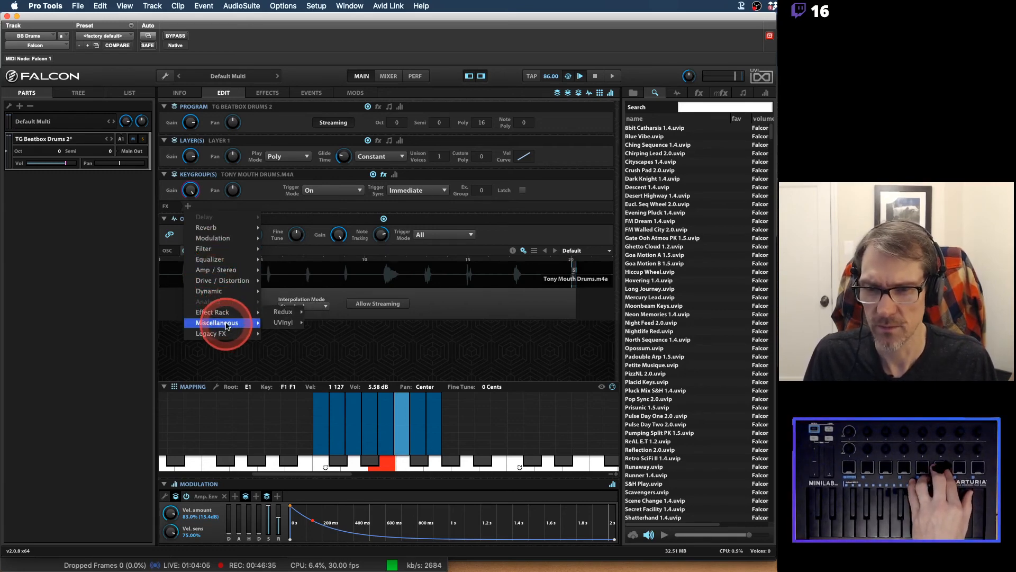
click(229, 334)
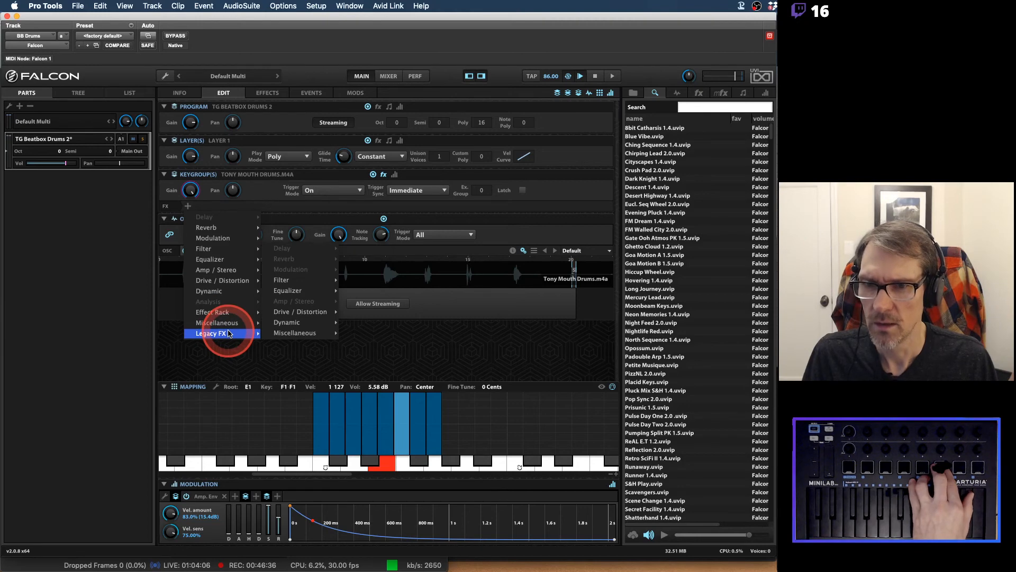
click(220, 249)
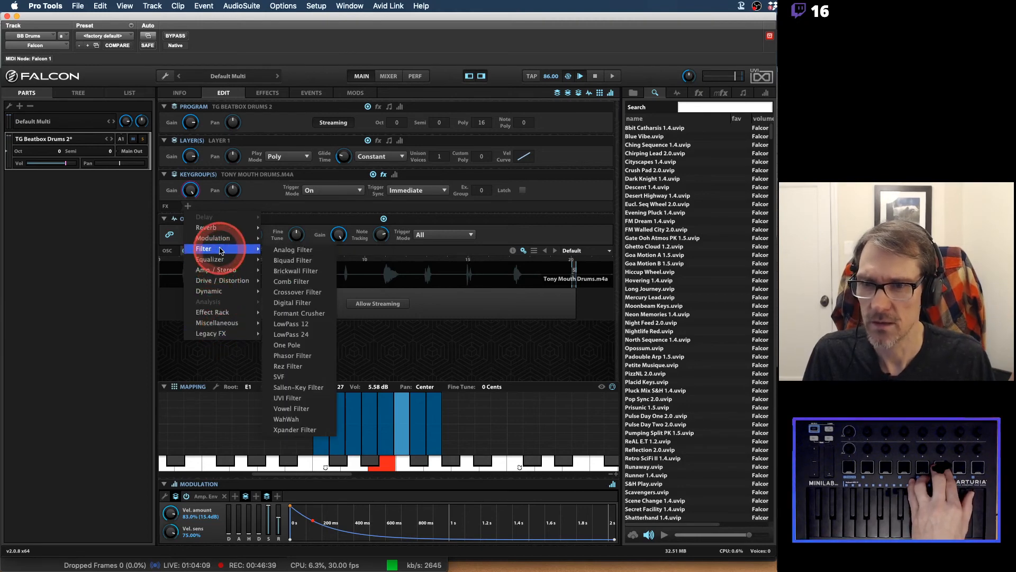
click(226, 237)
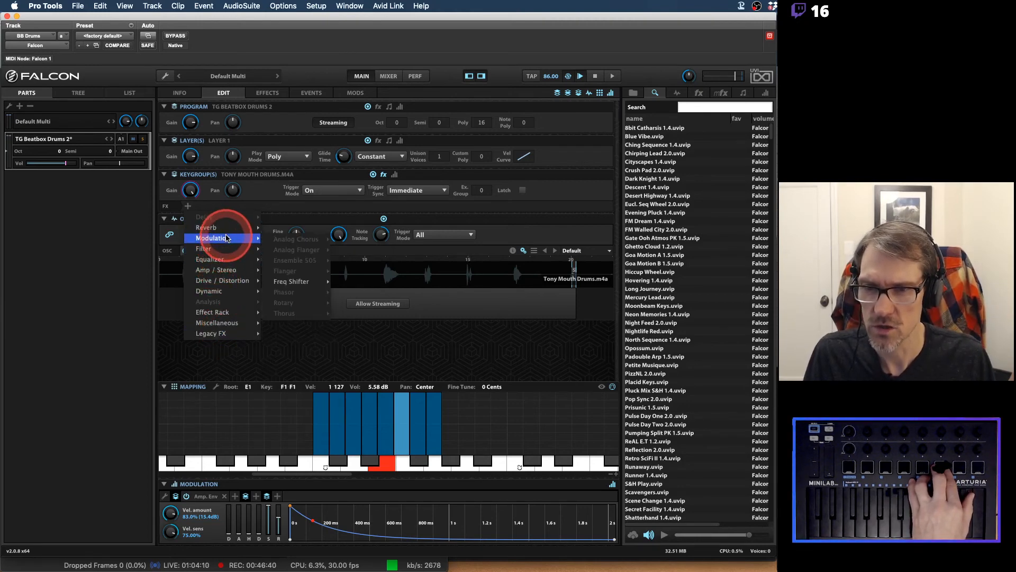
click(291, 282)
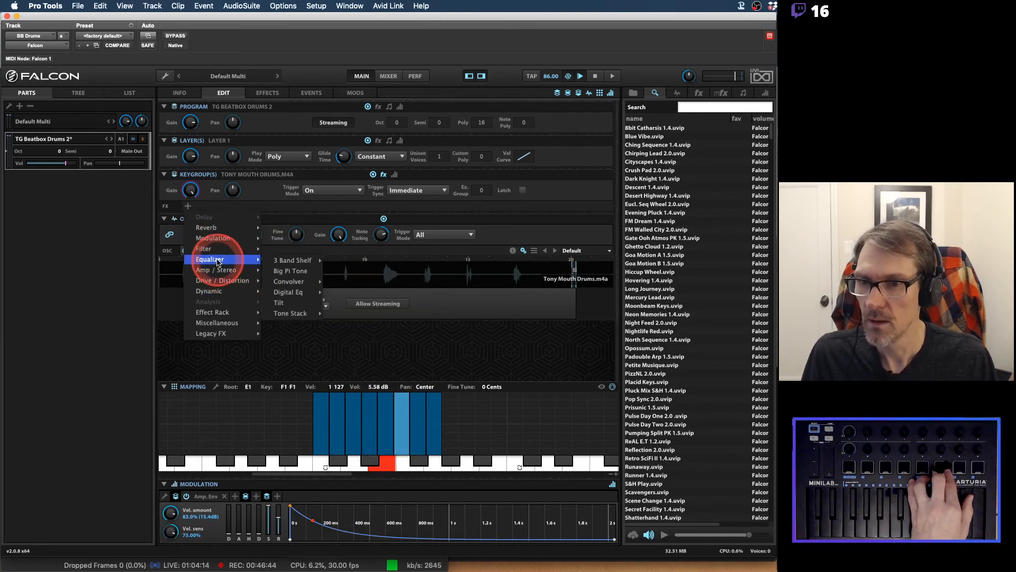
mouse_move(220, 295)
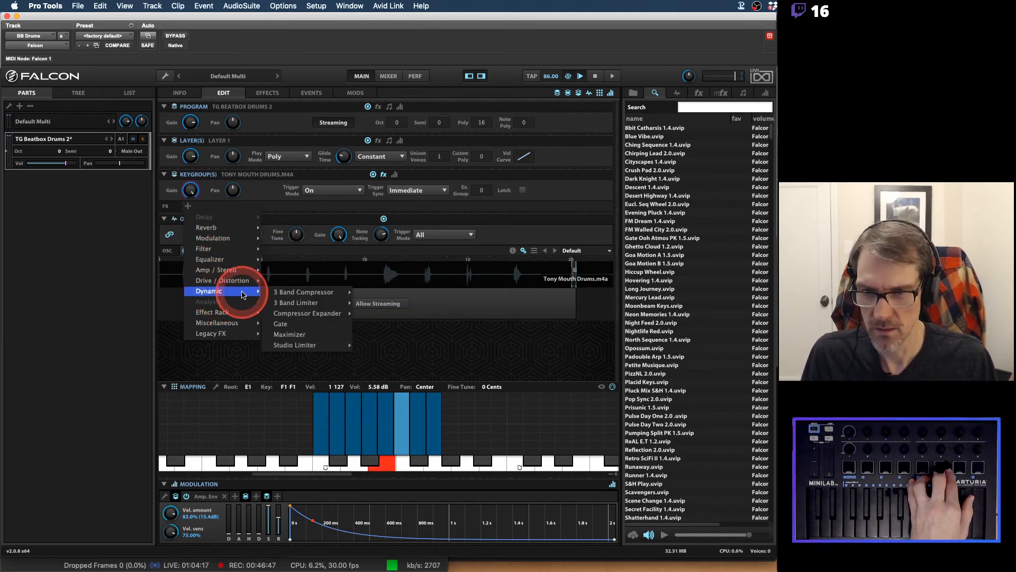
mouse_move(218, 248)
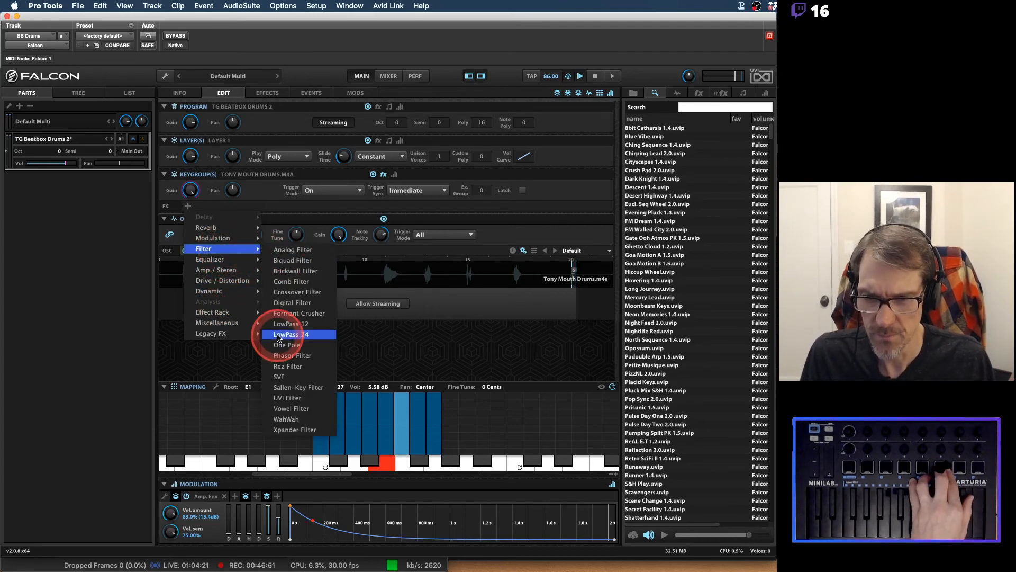
click(289, 407)
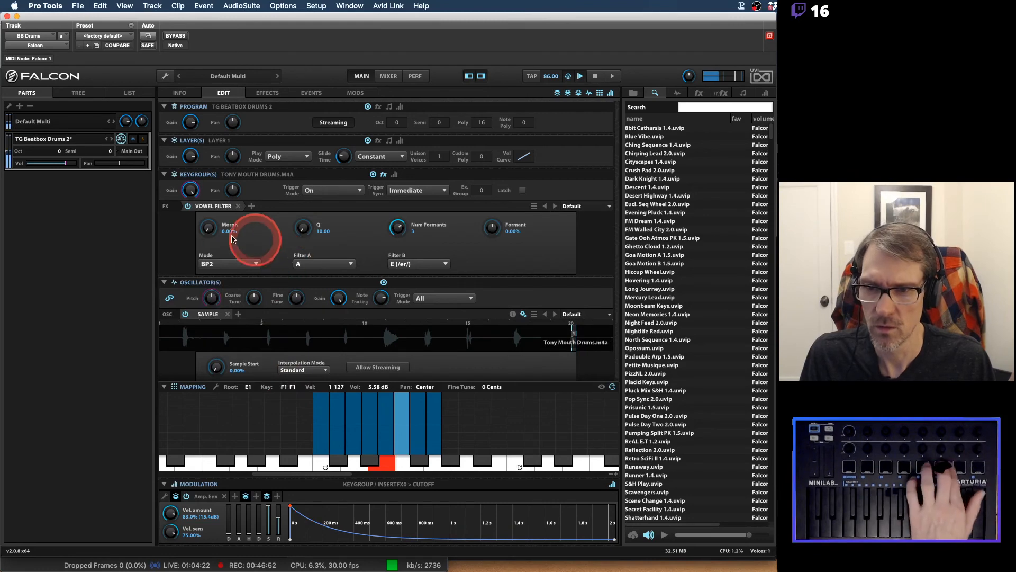
Set the F1 keygroup's Vowel Filter to a morph of 77.96% and a formant of 2.95%.
drag(206, 228, 216, 142)
drag(214, 93, 392, 191)
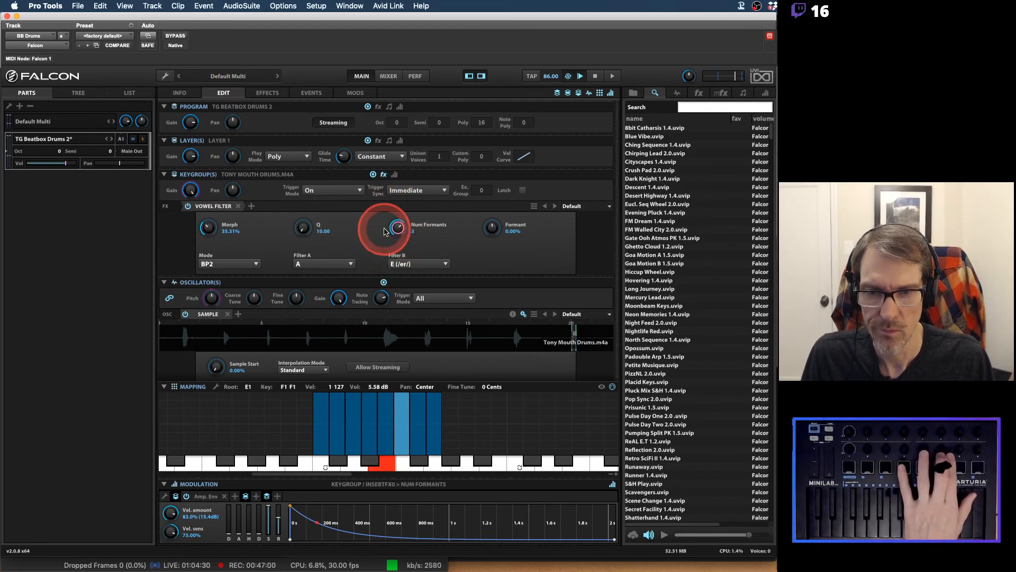
mouse_move(488, 227)
mouse_down()
mouse_move(481, 281)
mouse_move(487, 194)
mouse_move(494, 238)
mouse_up()
drag(209, 227, 209, 177)
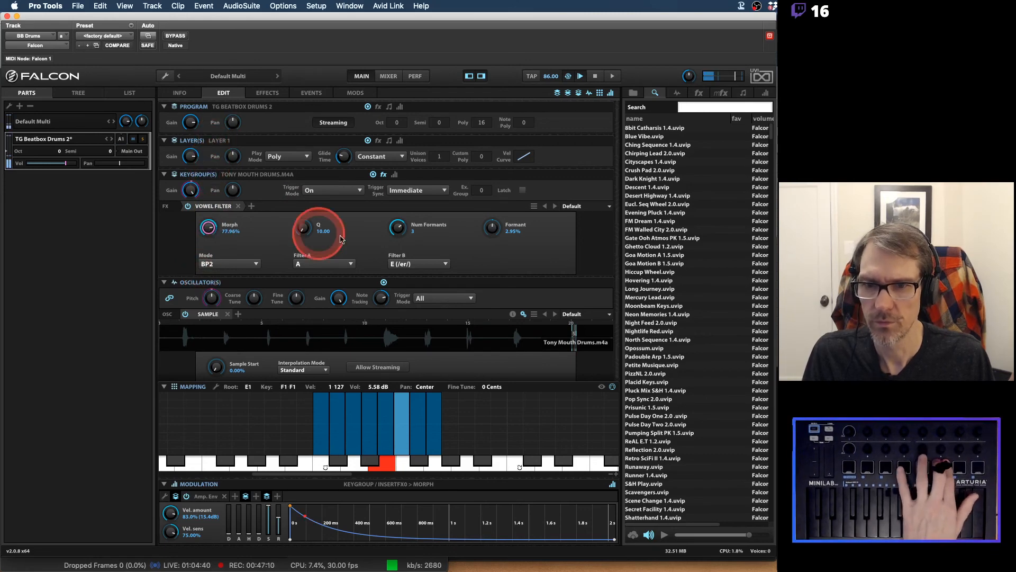
Set the Vowel Filter's Filter B to /ae/ and its morph to 55.42% on the F1 keygroup.
click(438, 264)
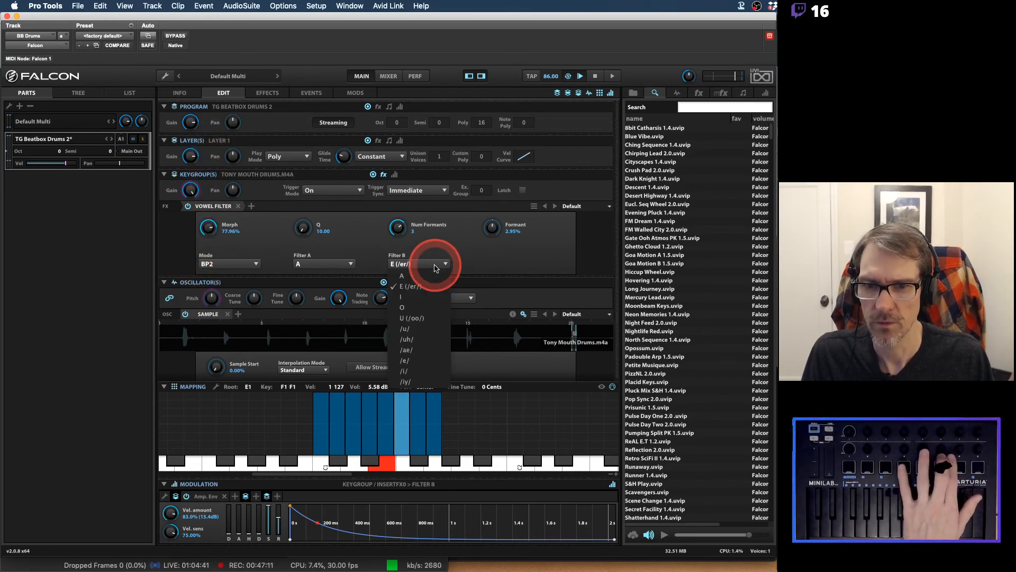
click(406, 350)
click(204, 223)
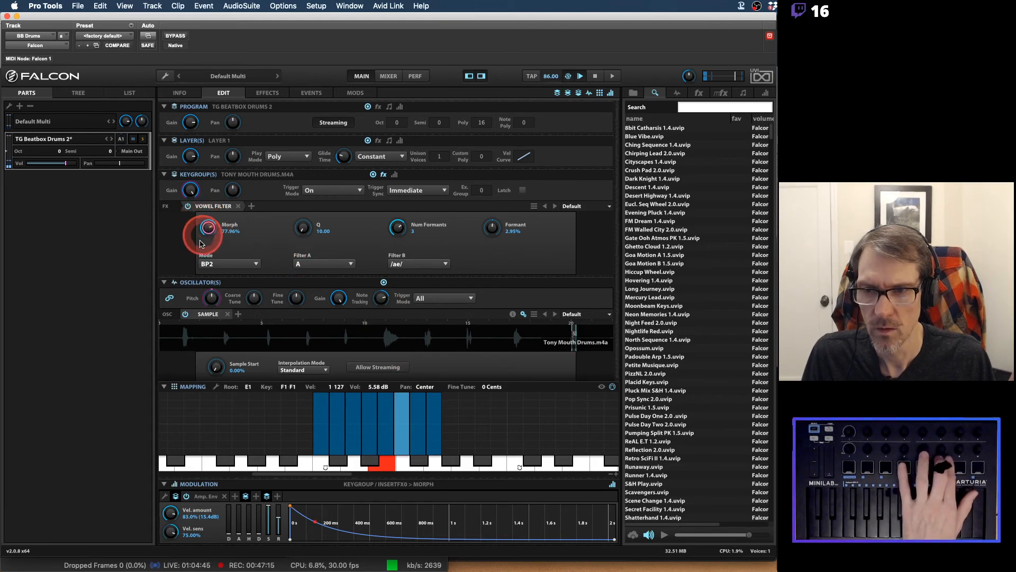
drag(201, 243, 203, 285)
drag(204, 333, 212, 208)
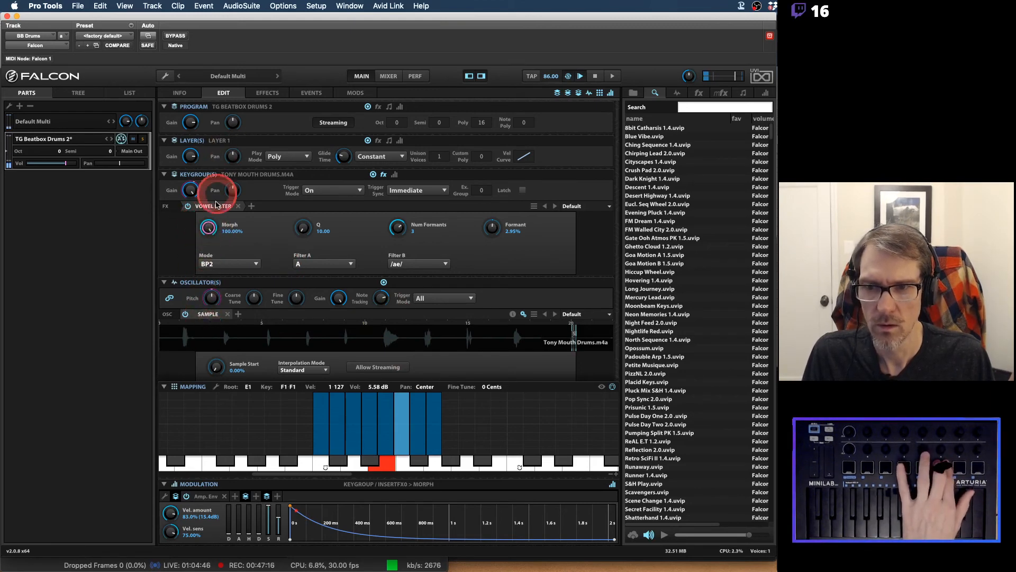
drag(200, 289, 241, 265)
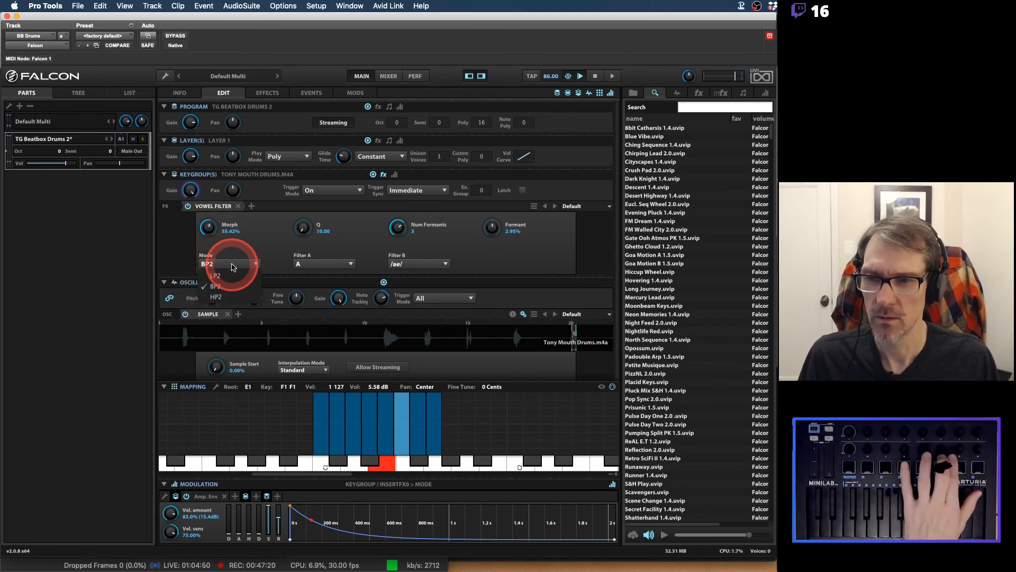
Switch the Vowel Filter's mode to LP2 and set its morph to 34.79%.
click(241, 265)
click(217, 276)
click(209, 228)
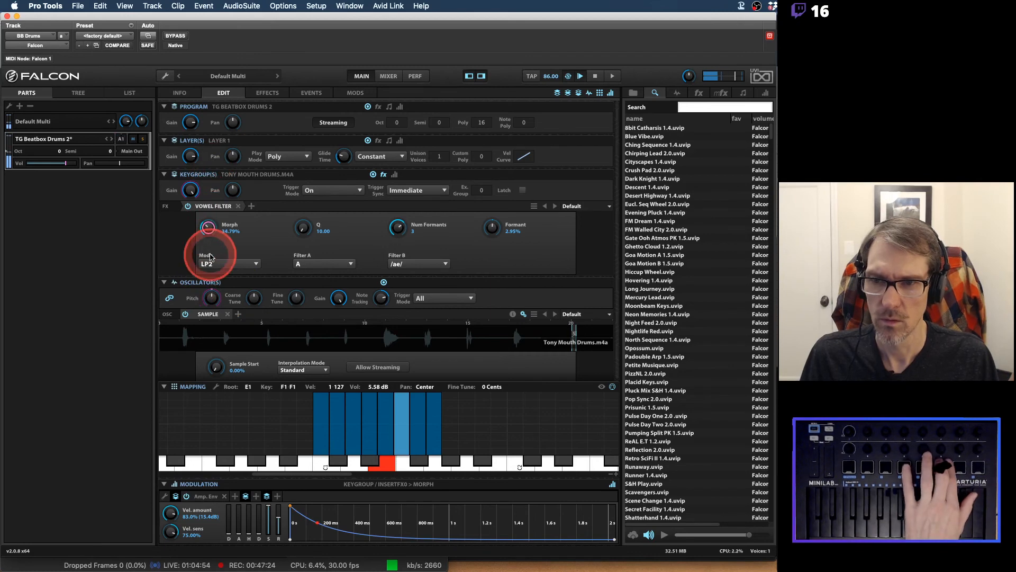
click(220, 206)
click(222, 207)
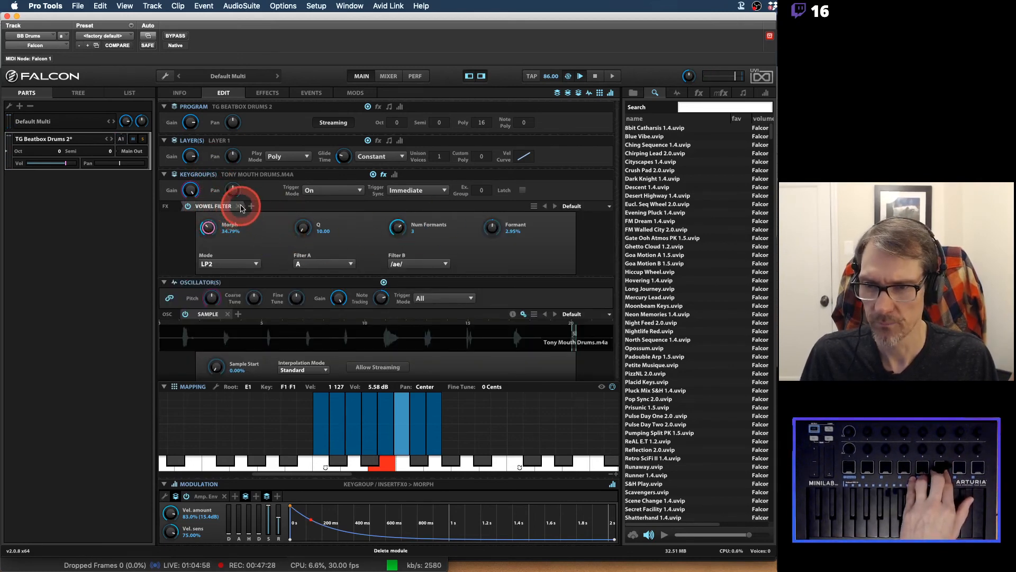
Replace the F1 keygroup's Vowel Filter with a Phasor Filter and lower its frequency to 387.3 Hz.
click(239, 206)
click(188, 206)
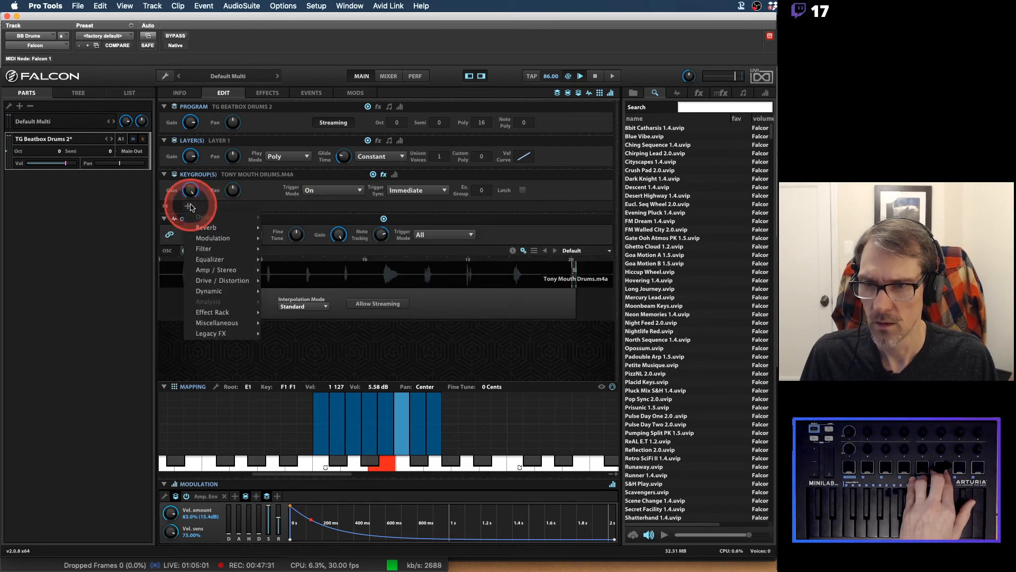
mouse_move(214, 248)
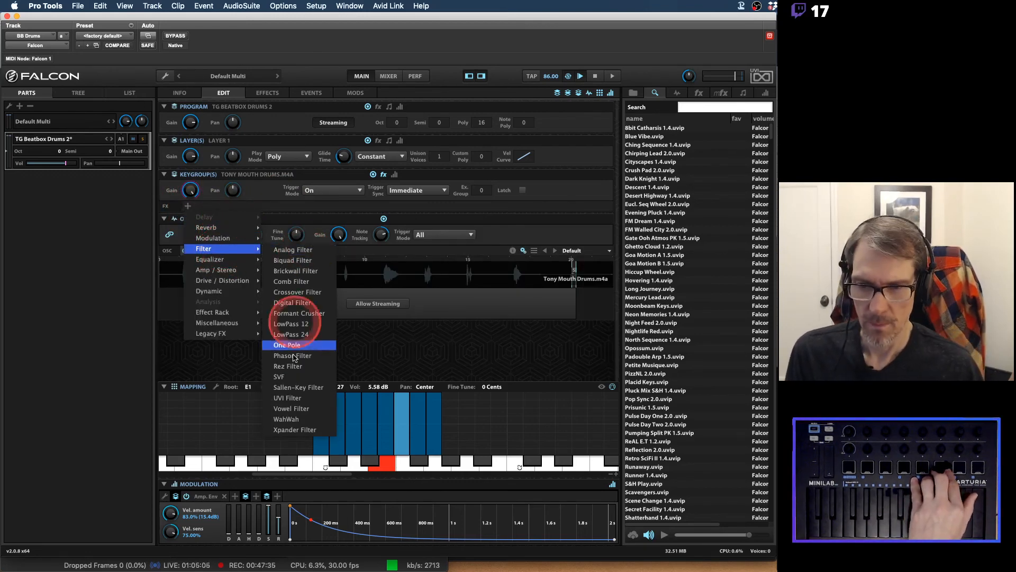
click(292, 355)
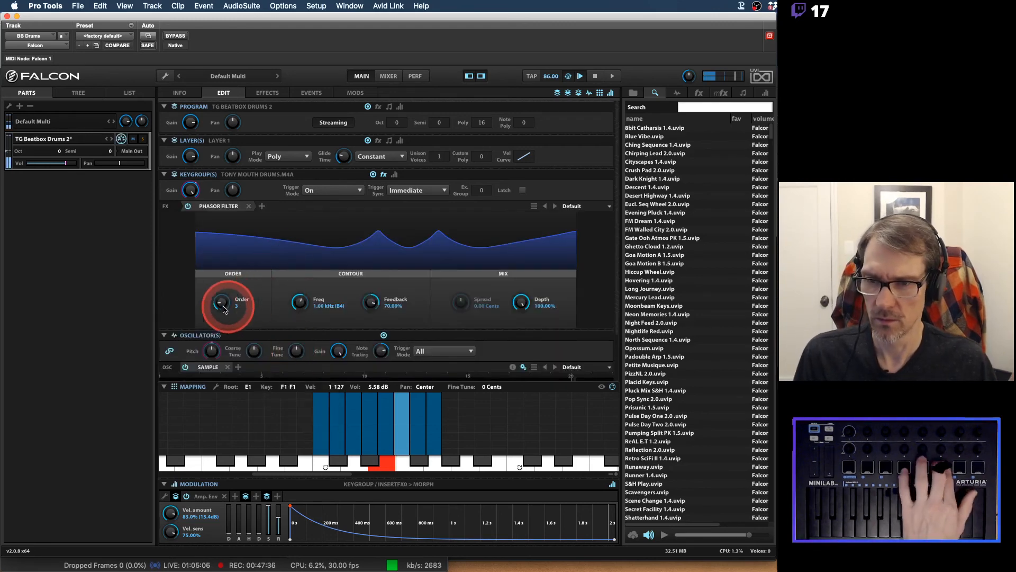
mouse_move(286, 304)
mouse_down()
mouse_move(300, 302)
mouse_move(286, 349)
mouse_move(291, 274)
mouse_move(286, 344)
mouse_move(311, 258)
mouse_move(311, 340)
mouse_move(301, 249)
mouse_move(290, 351)
mouse_move(300, 306)
mouse_up()
Add a new keygroup-level LFO as a modulation source for the Phasor Filter's frequency.
right_click(300, 306)
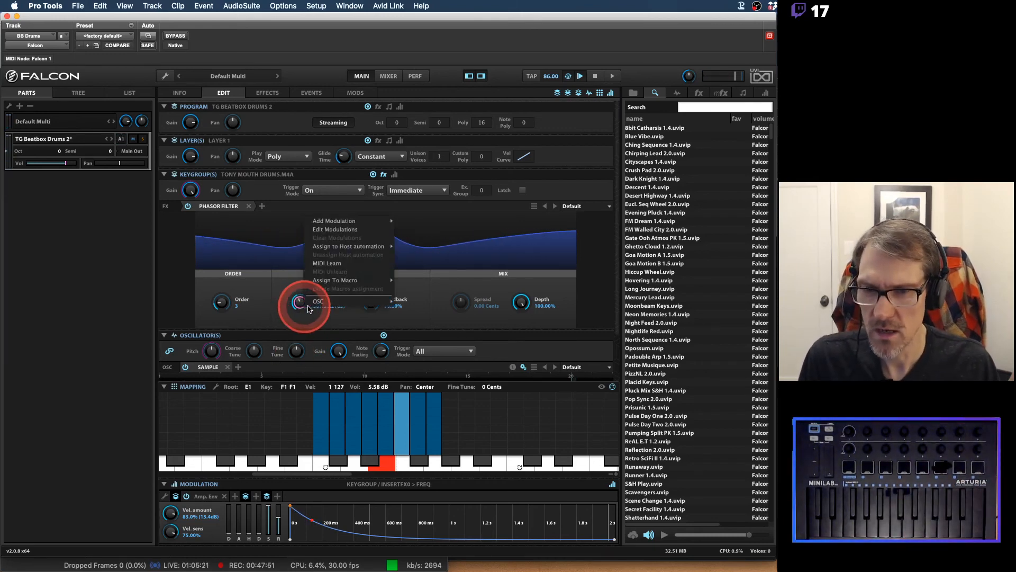
mouse_move(322, 303)
mouse_move(377, 220)
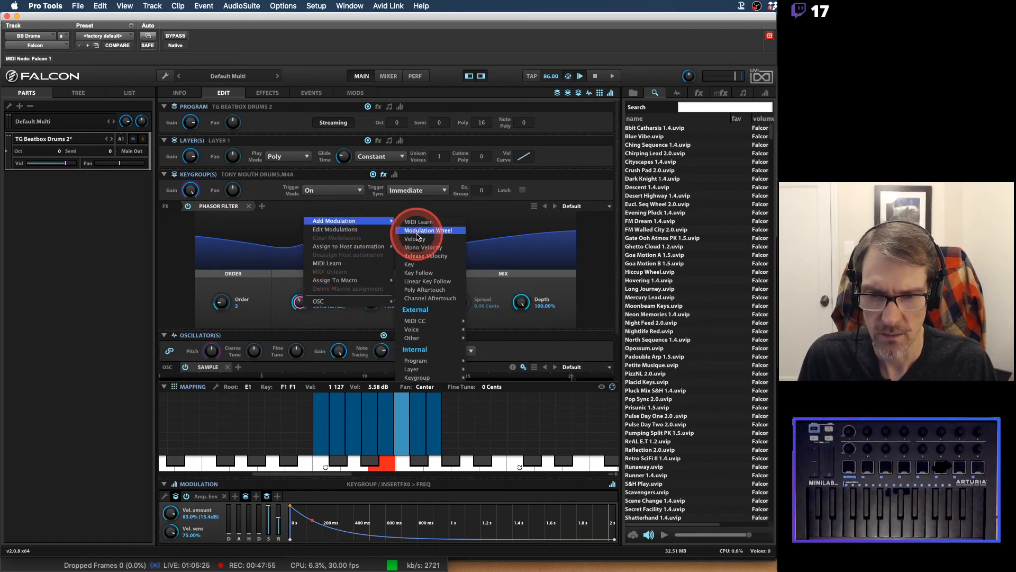
mouse_move(428, 324)
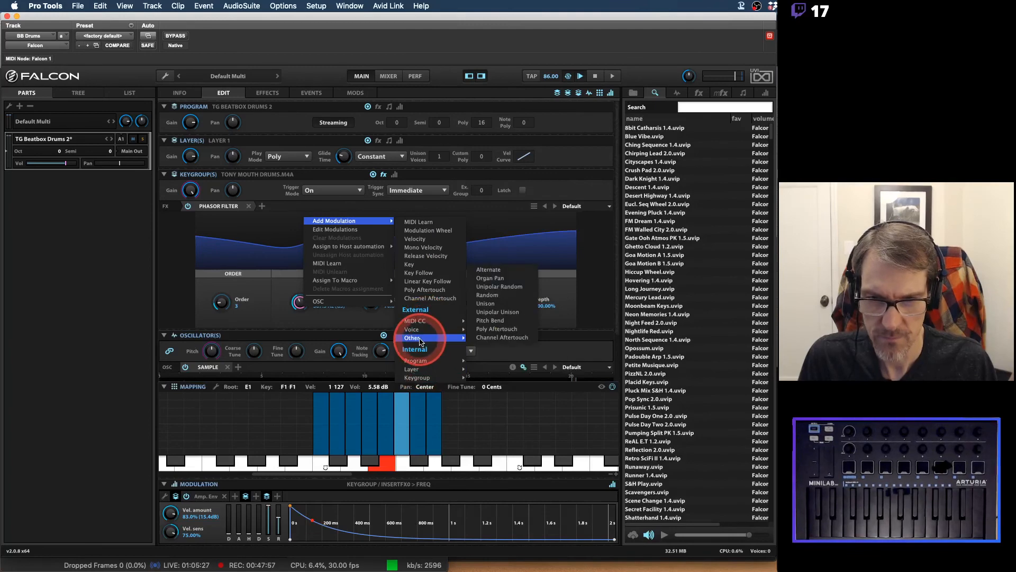
mouse_move(425, 369)
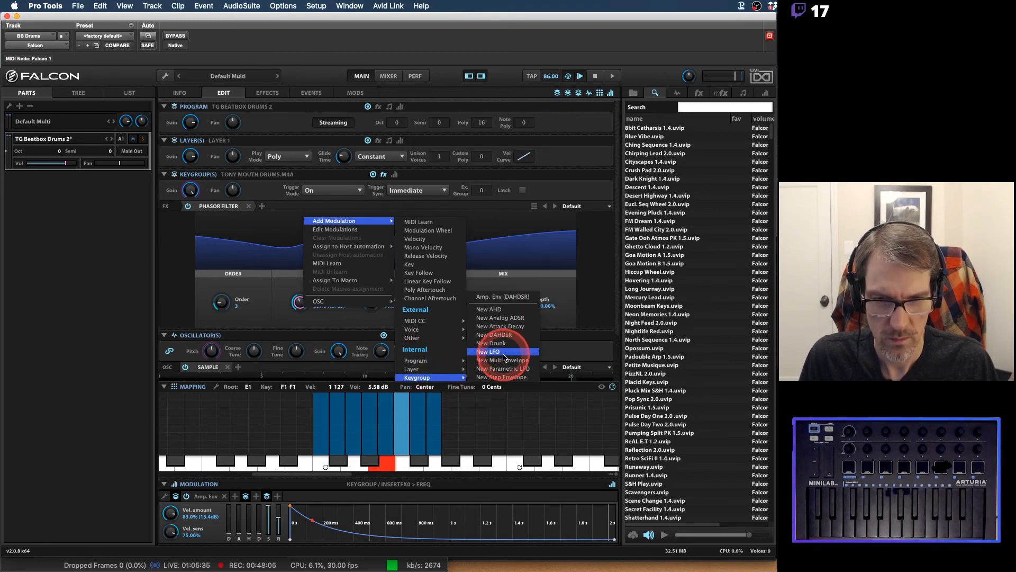
click(497, 351)
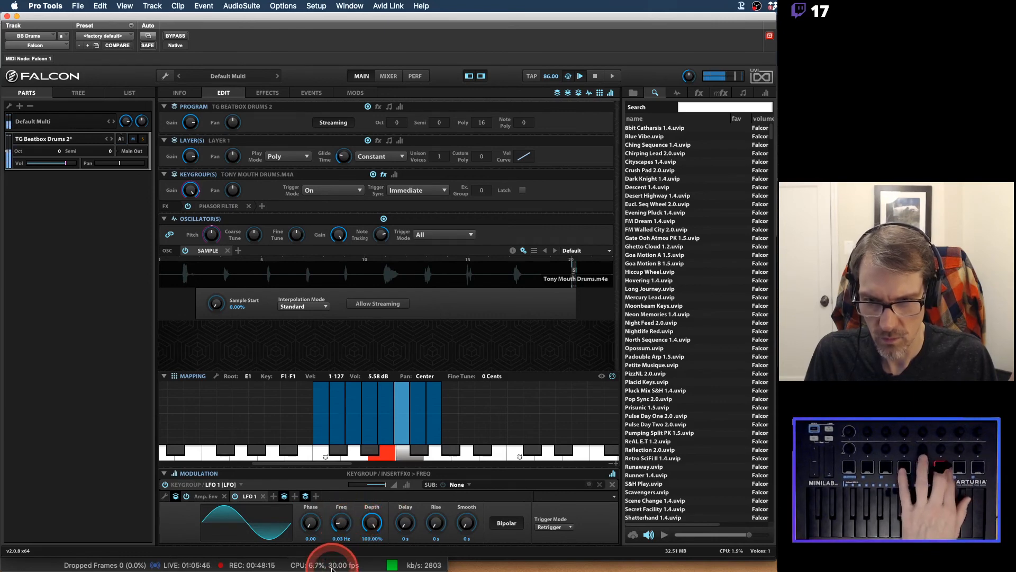
Slow the F1 keygroup's LFO frequency to 0.01 Hz and reduce its depth to 41.32%.
drag(340, 524, 340, 533)
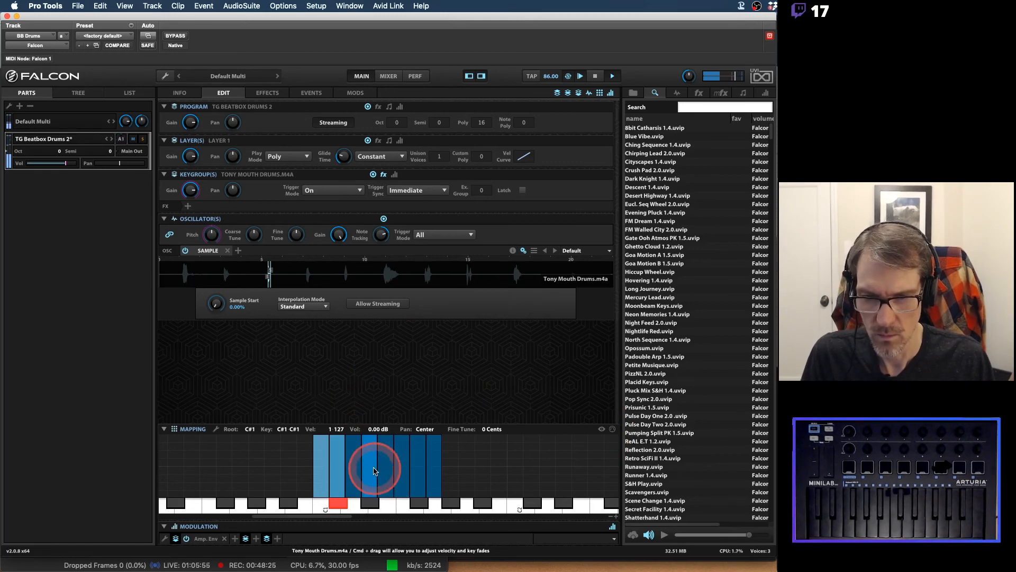
click(372, 468)
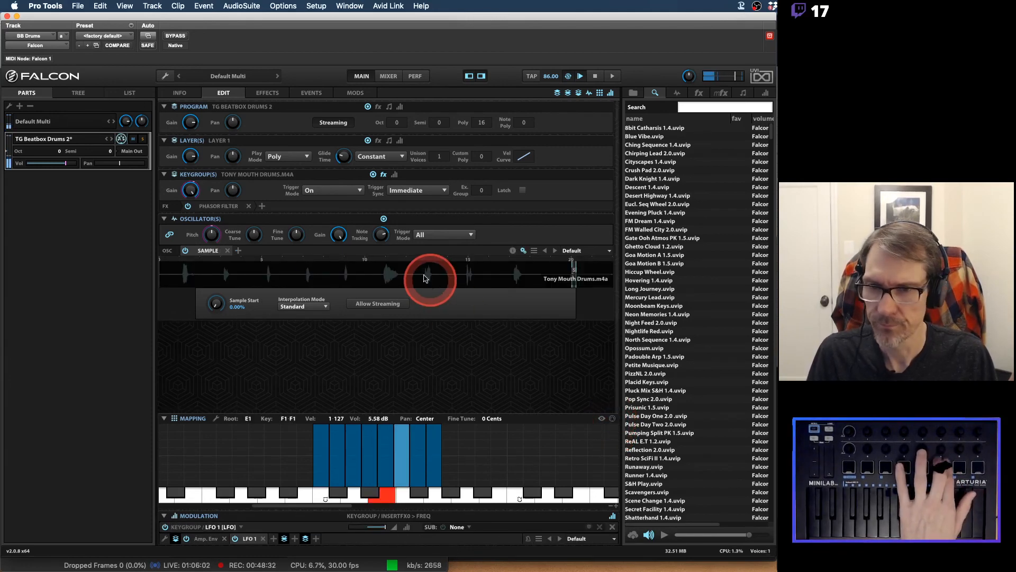
click(223, 207)
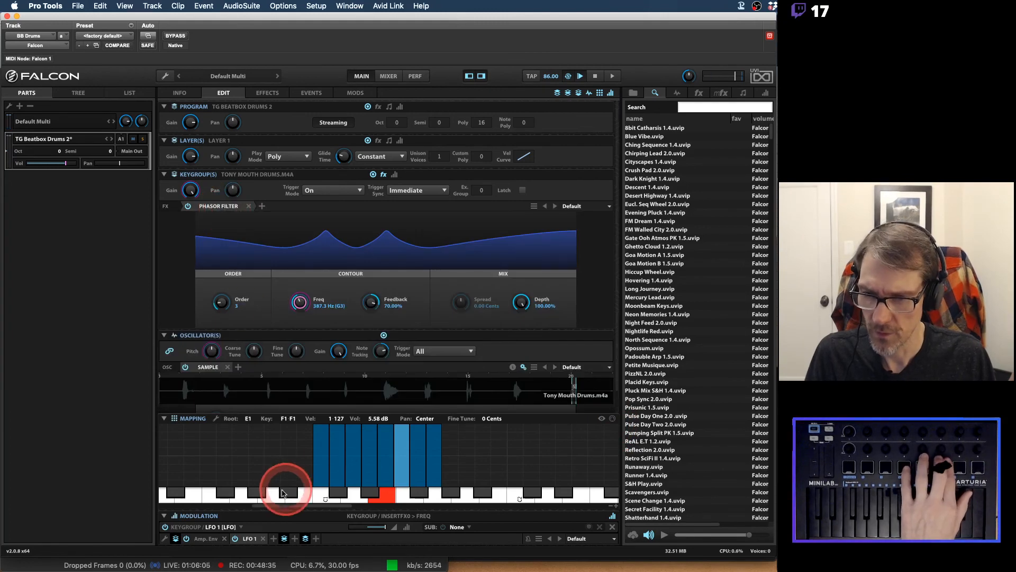
click(200, 526)
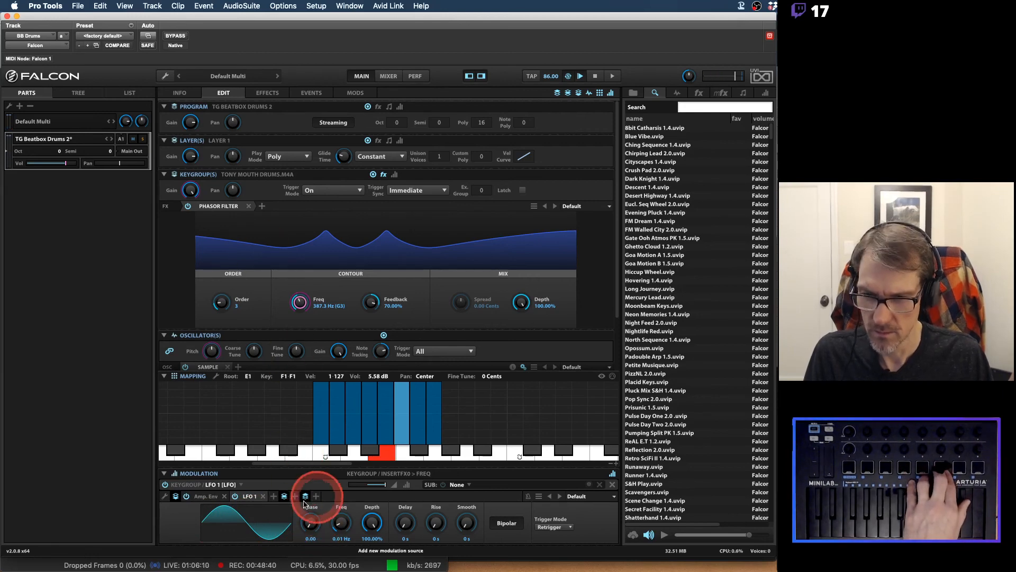
mouse_move(367, 551)
mouse_down()
mouse_move(364, 529)
mouse_move(365, 546)
mouse_up()
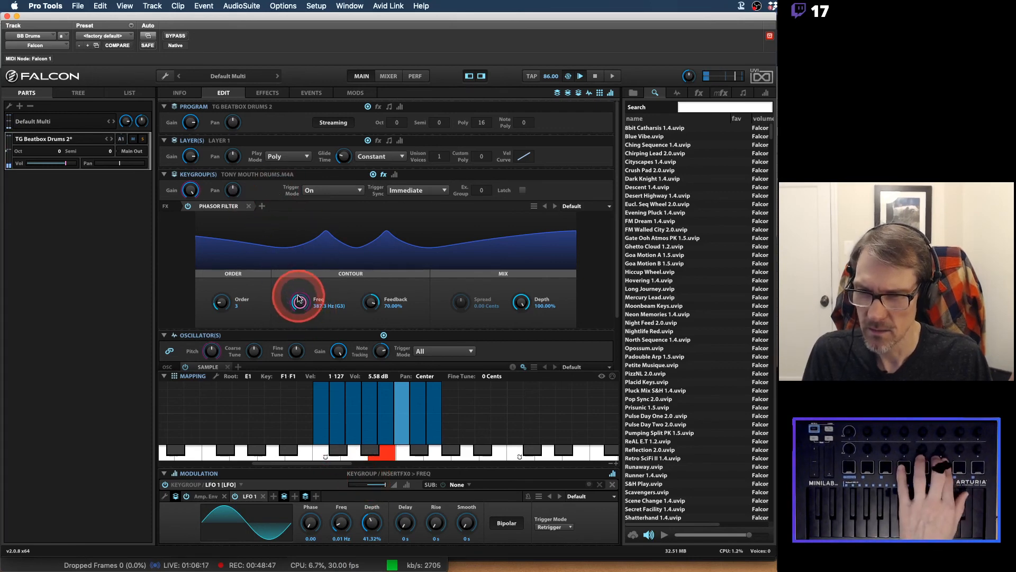
Raise the LFO's depth to 77.17% and lower the Phasor Filter's frequency to 230.0 Hz.
mouse_move(297, 298)
mouse_down()
mouse_move(296, 275)
mouse_move(296, 302)
mouse_up()
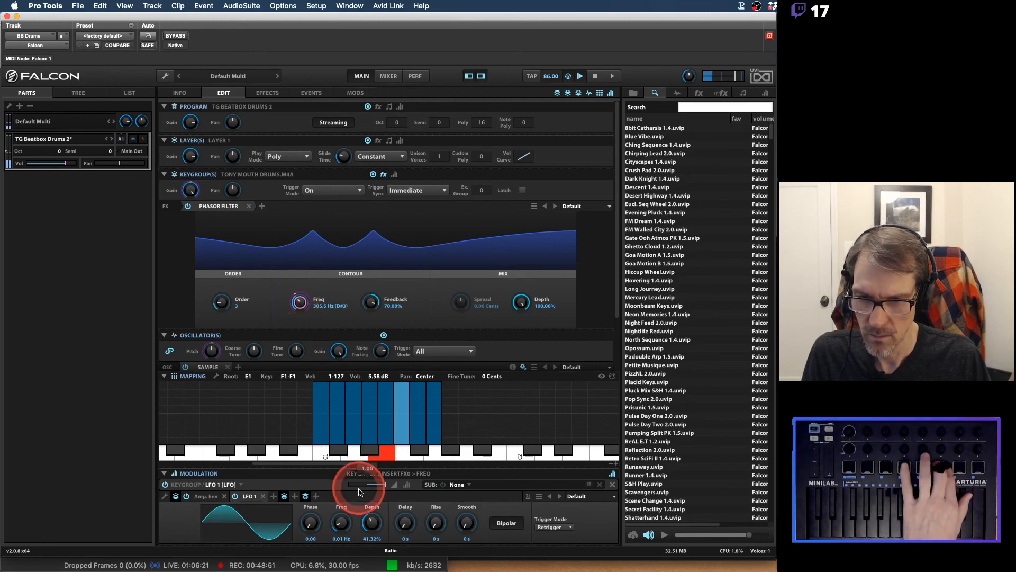
drag(370, 522, 369, 476)
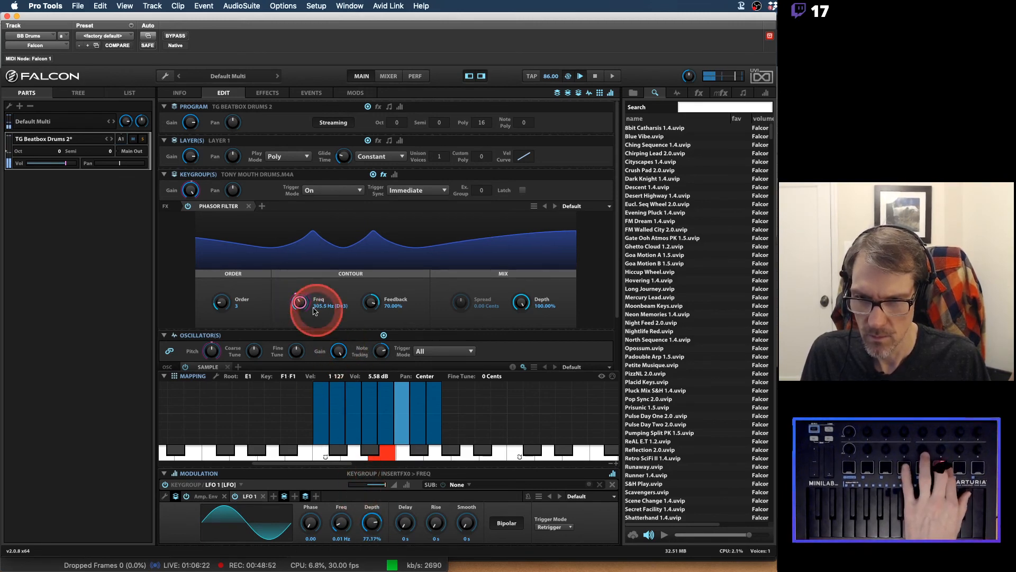
mouse_move(297, 295)
mouse_down()
mouse_move(290, 313)
mouse_move(287, 294)
mouse_up()
Lower the F1 keygroup's oscillator pitch to -1.30 semitones and open the pitch value for exact entry.
mouse_move(210, 348)
mouse_down()
mouse_move(212, 336)
mouse_move(210, 354)
mouse_up()
click(250, 496)
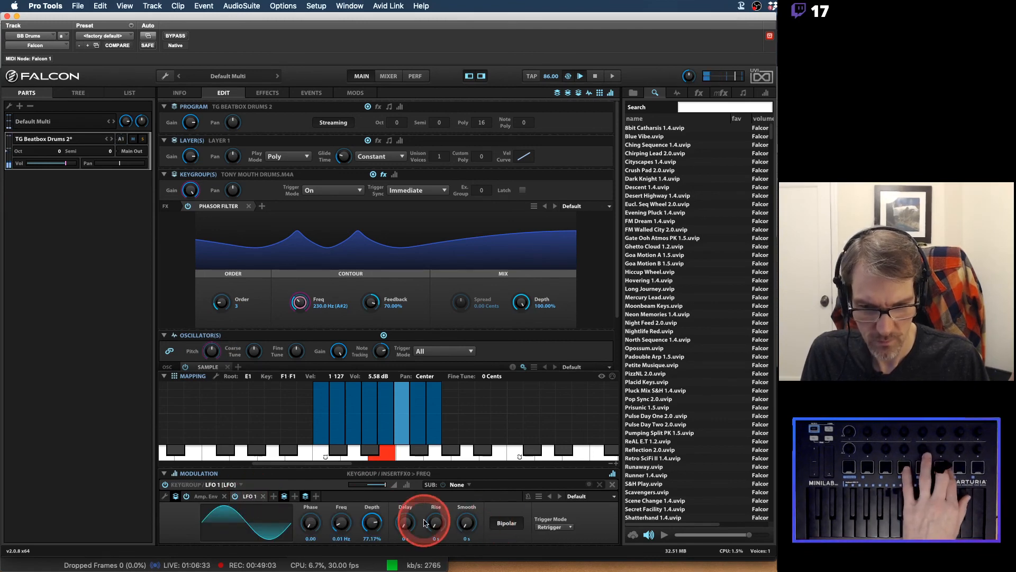
click(211, 352)
drag(211, 355, 211, 357)
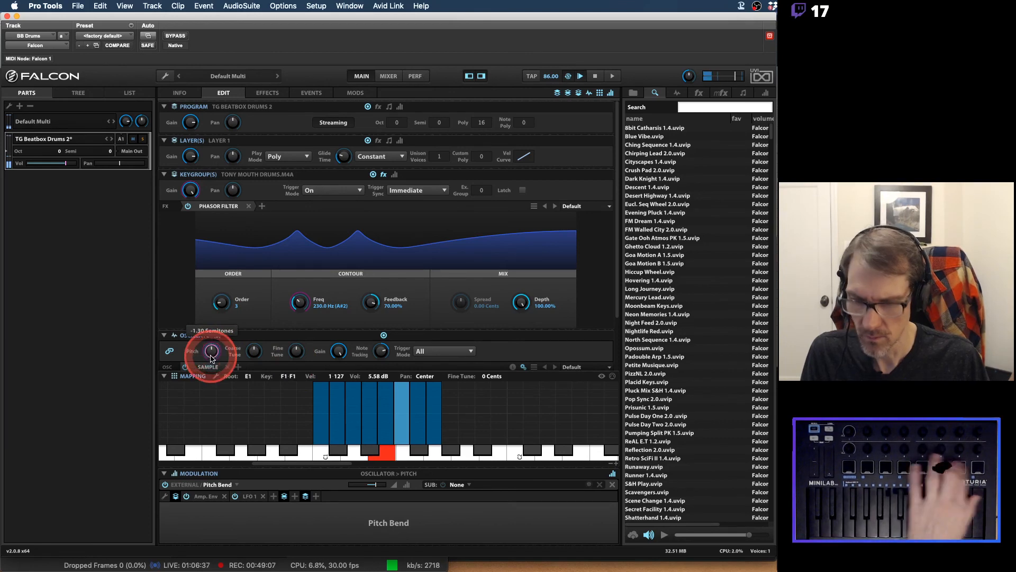
double_click(209, 348)
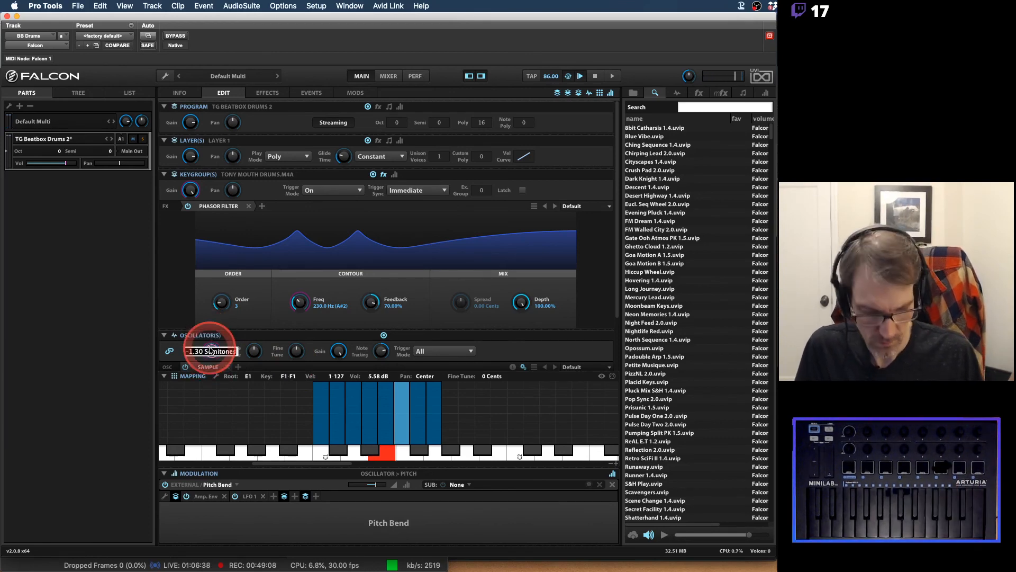
click(309, 294)
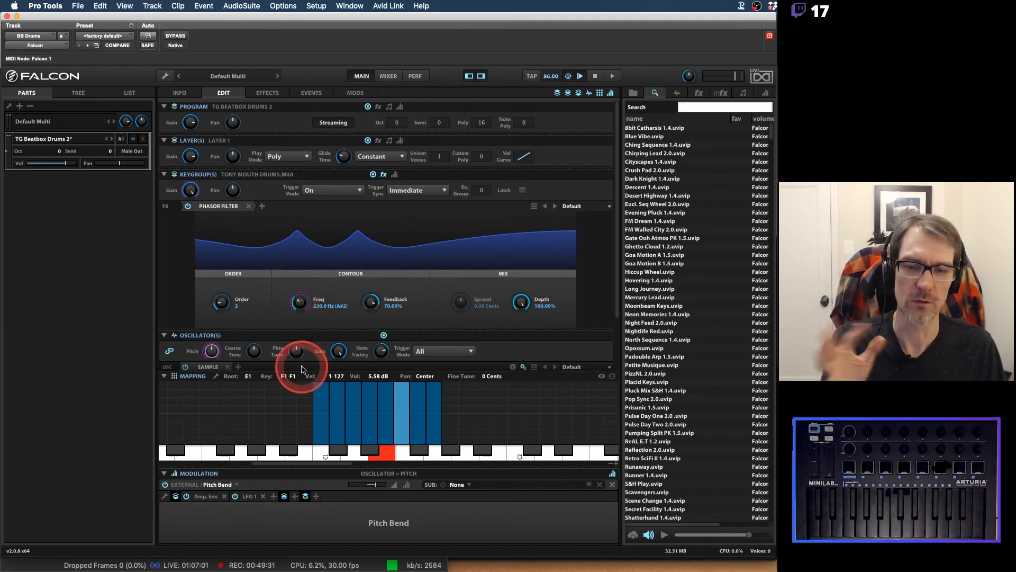
Check the modulation options of the Phasor Filter's frequency and lower that frequency to 205.4 Hz.
click(384, 336)
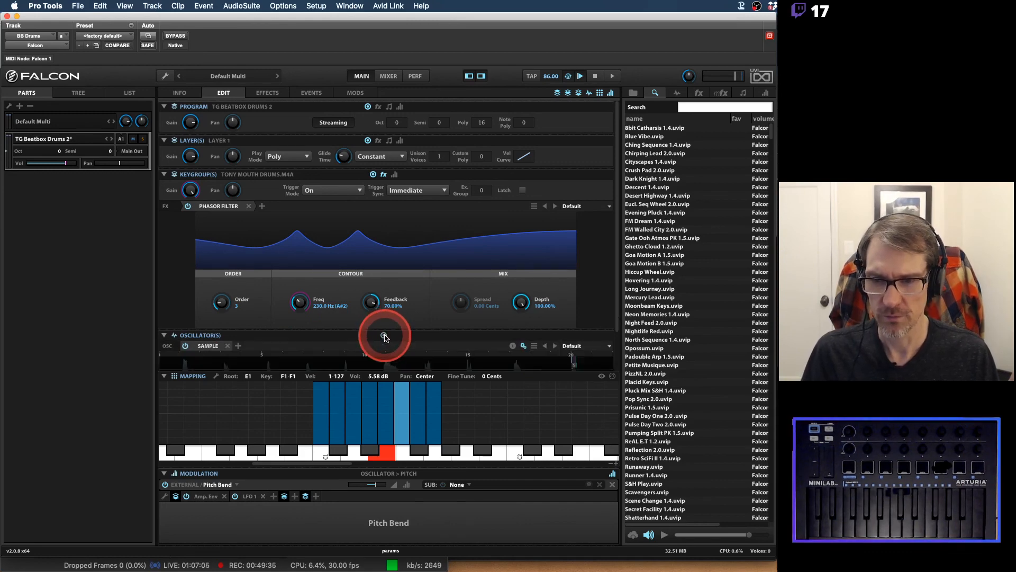
click(384, 336)
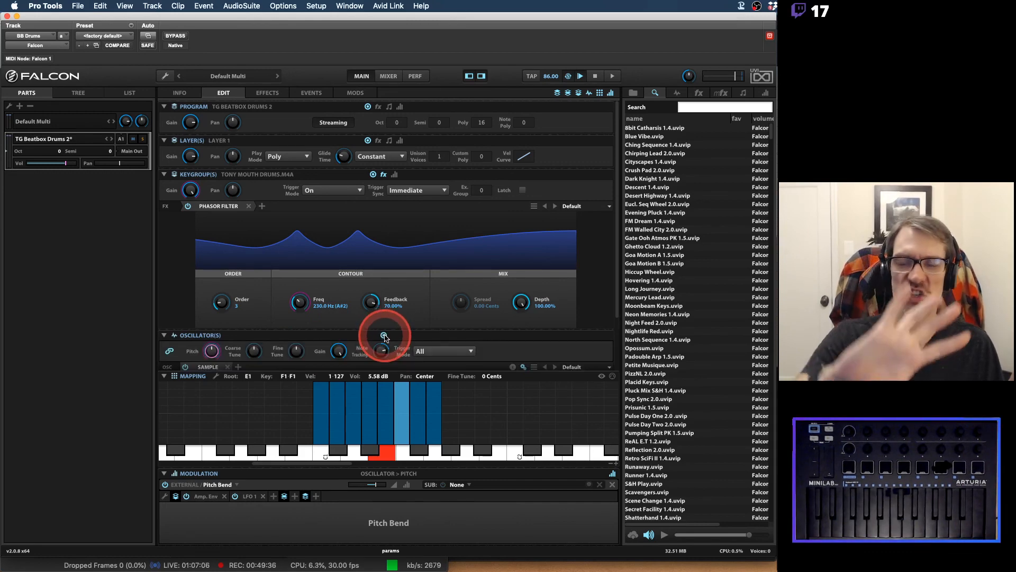
right_click(298, 300)
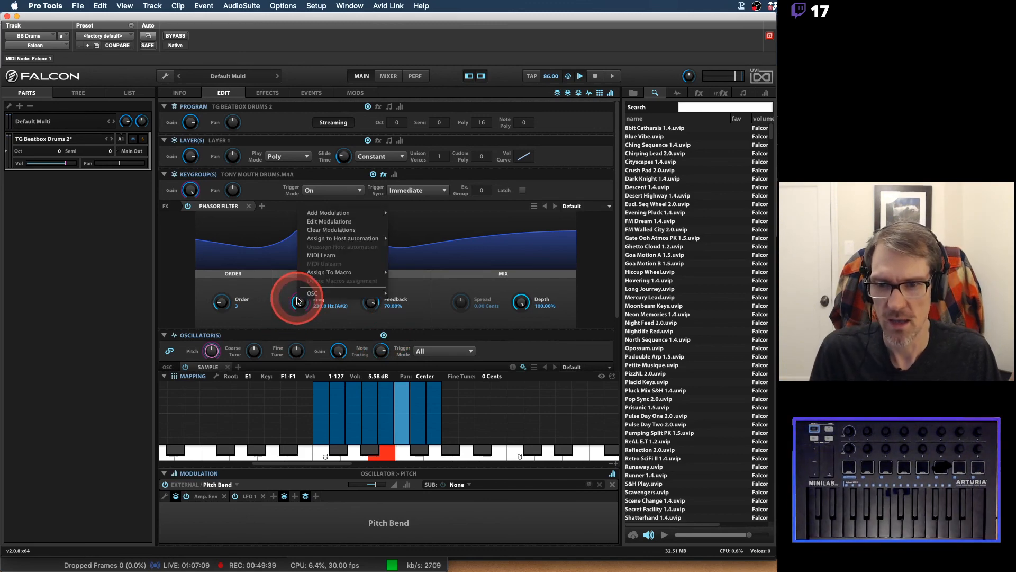
mouse_move(313, 294)
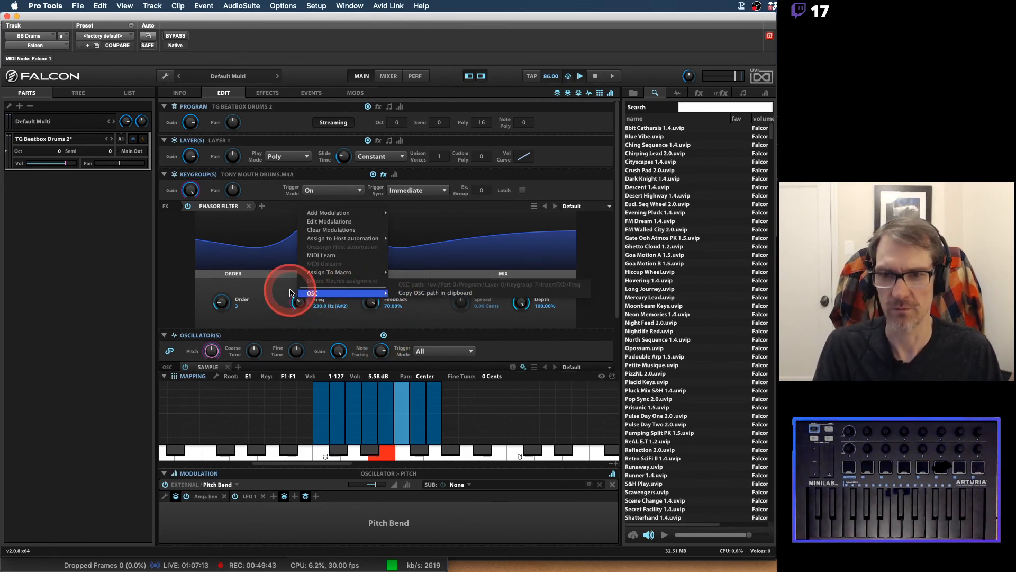
click(292, 296)
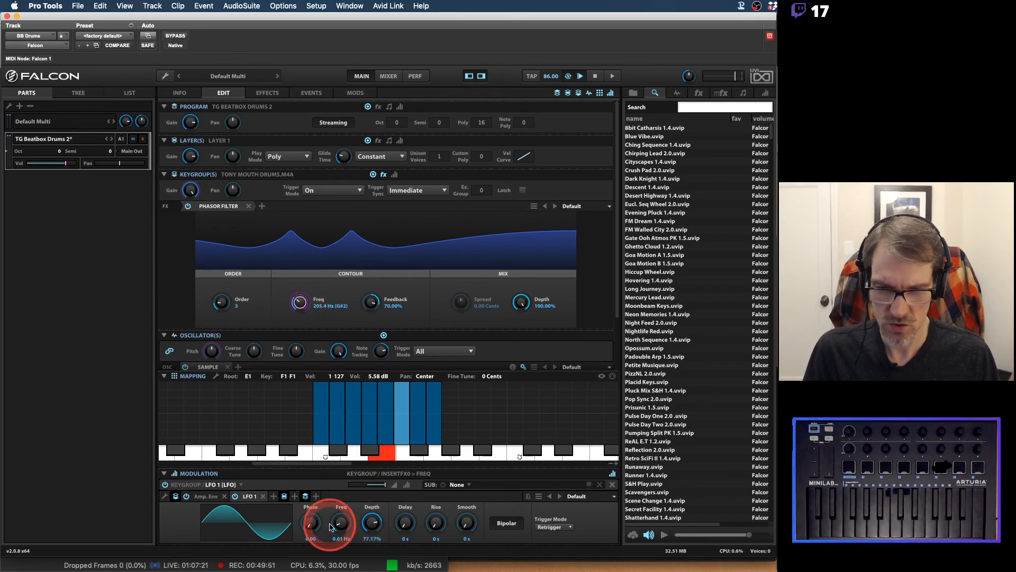
Set the LFO's trigger mode to No Retrigger, its frequency to 0.07 Hz and its depth to 54.15%.
click(552, 527)
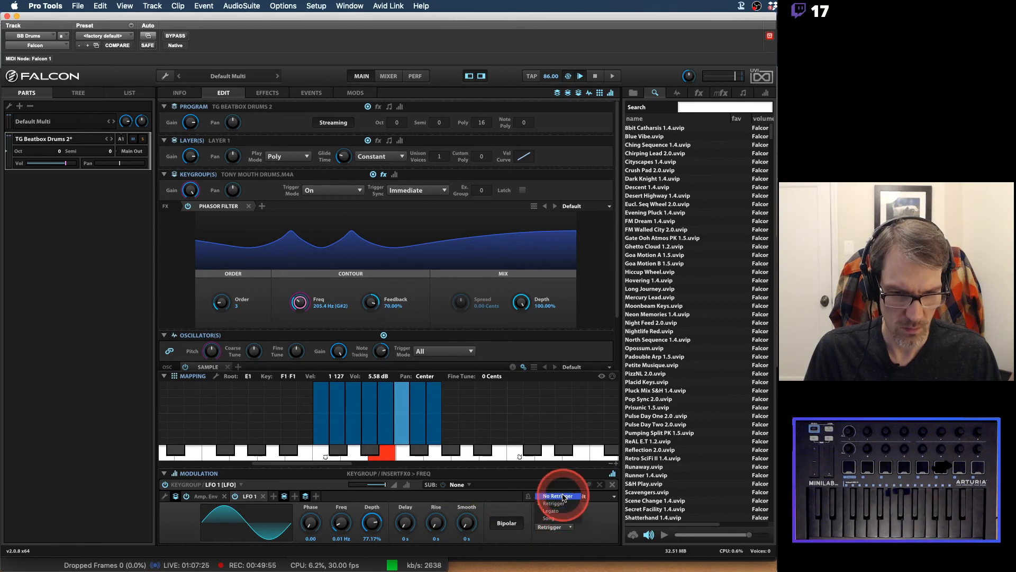
click(559, 496)
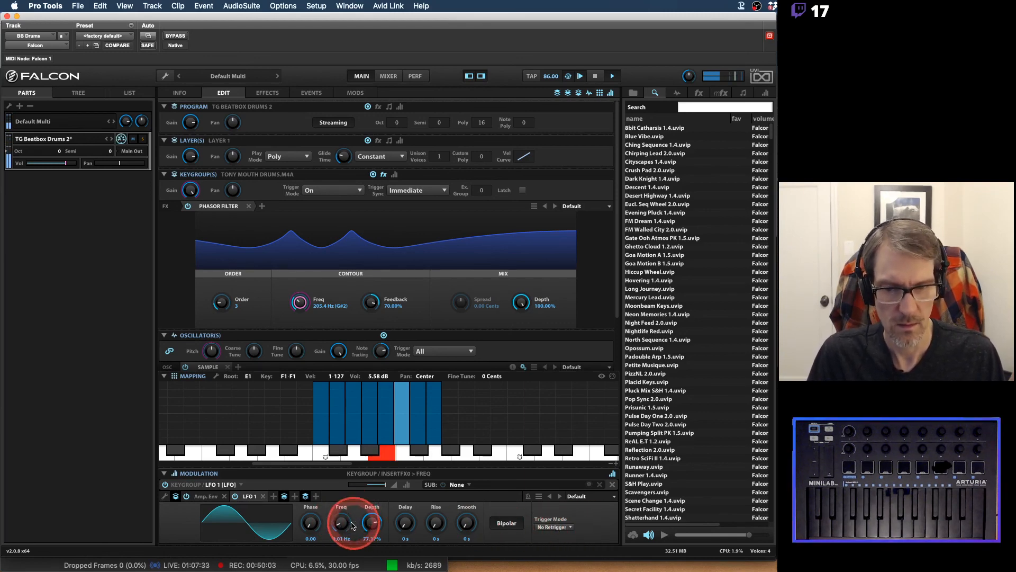
drag(339, 513, 372, 530)
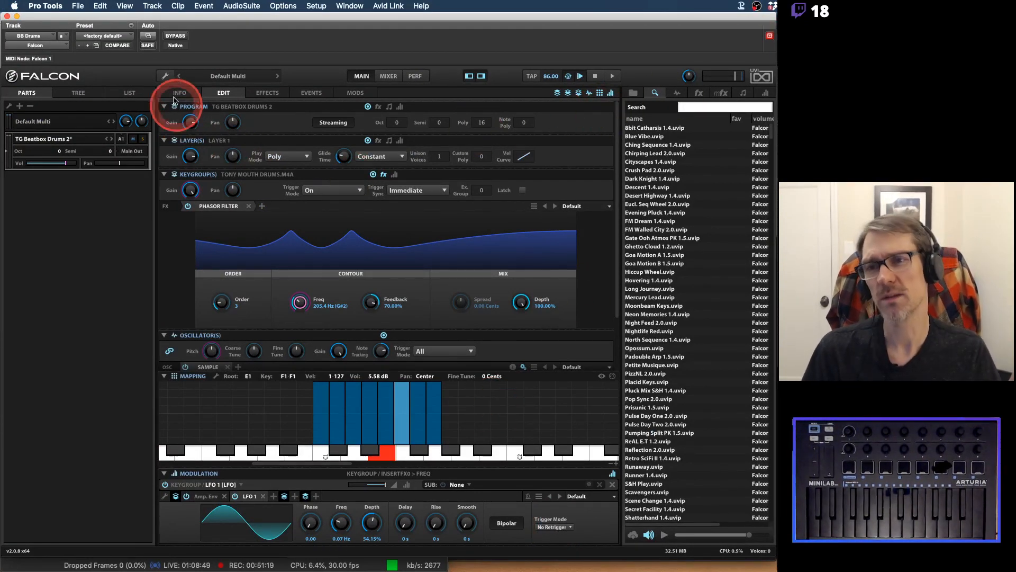
Save the TG Beatbox Drums 2 program.
click(165, 76)
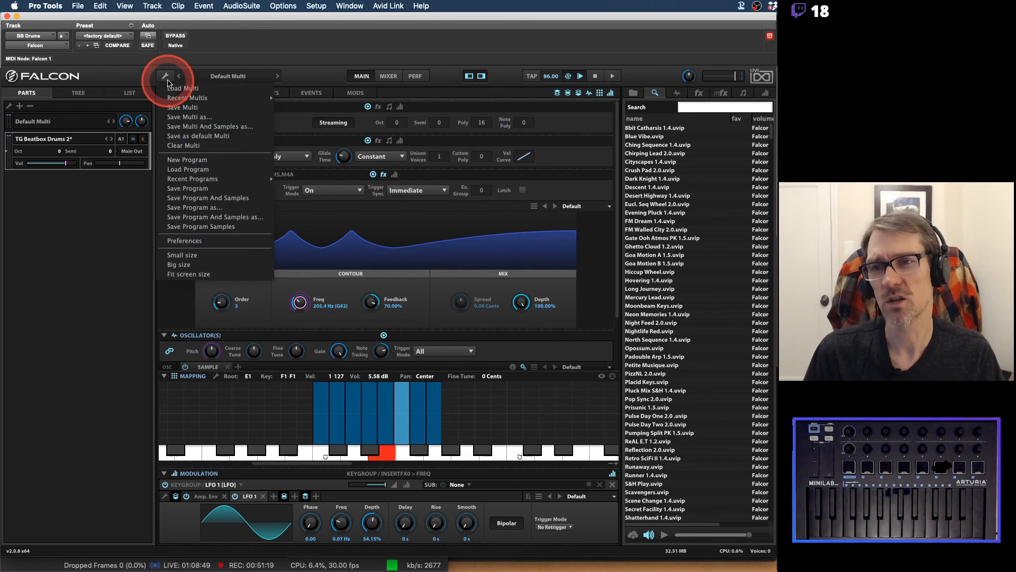
click(191, 183)
click(97, 192)
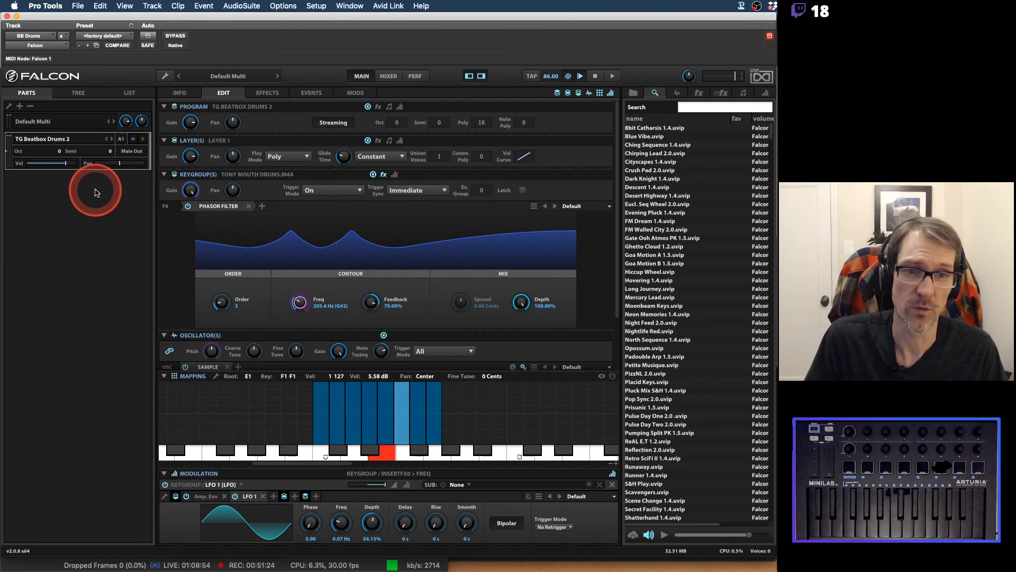
Browse the preset browser's effect, multi-effect, event processor and modulation categories, and examine the Drunk and LFO modulation presets.
click(682, 97)
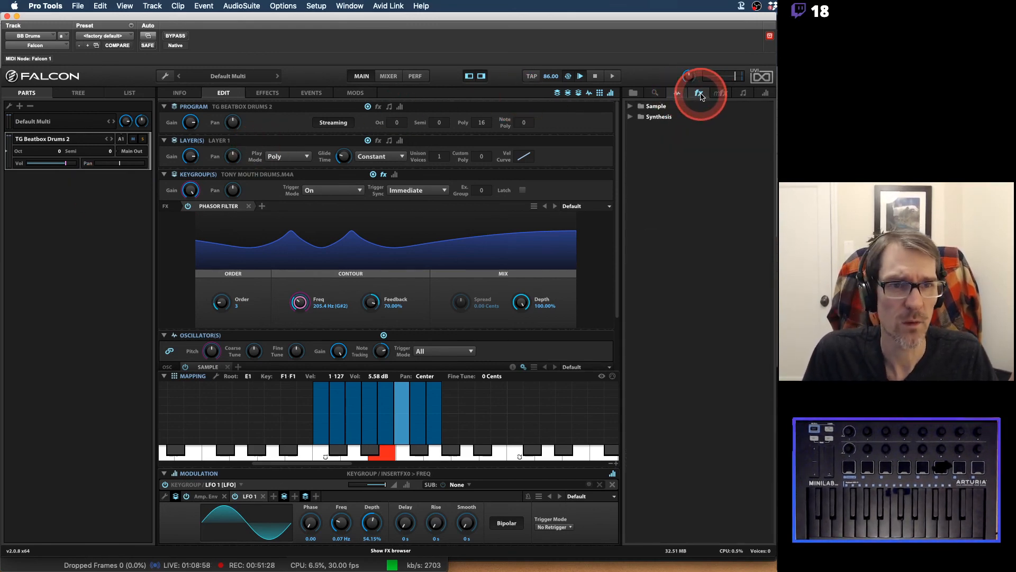
click(700, 95)
click(722, 95)
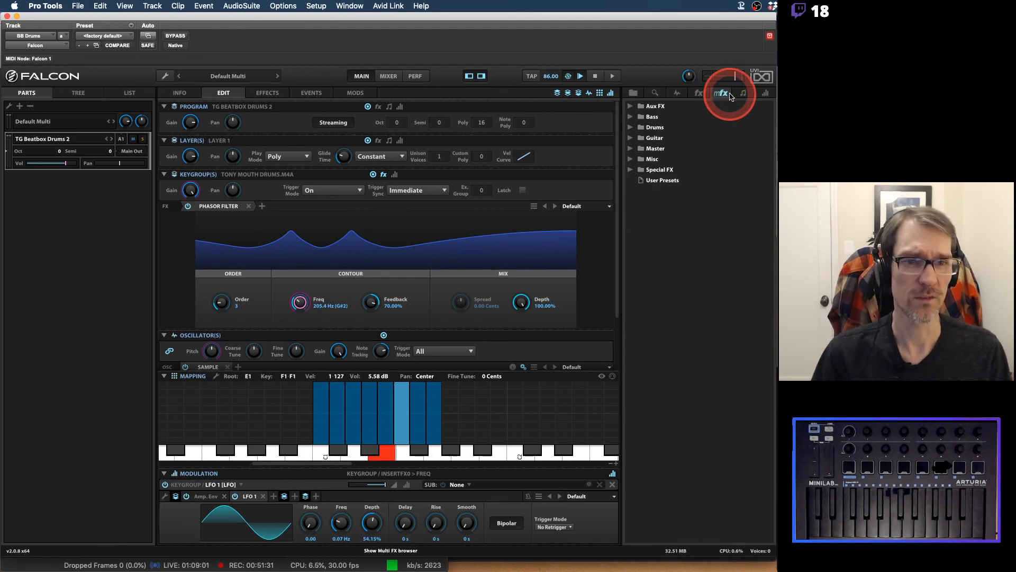
click(744, 95)
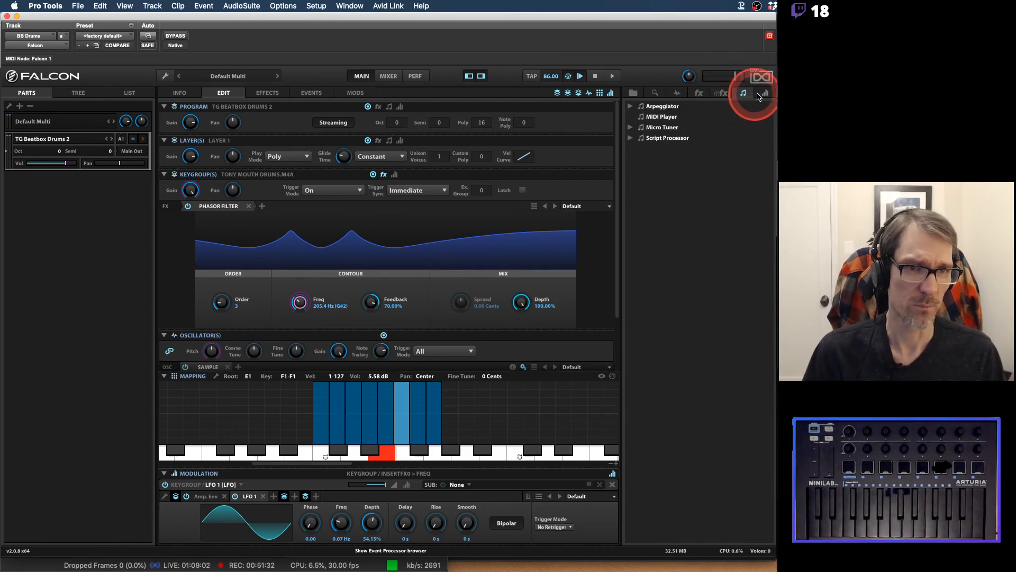
click(764, 94)
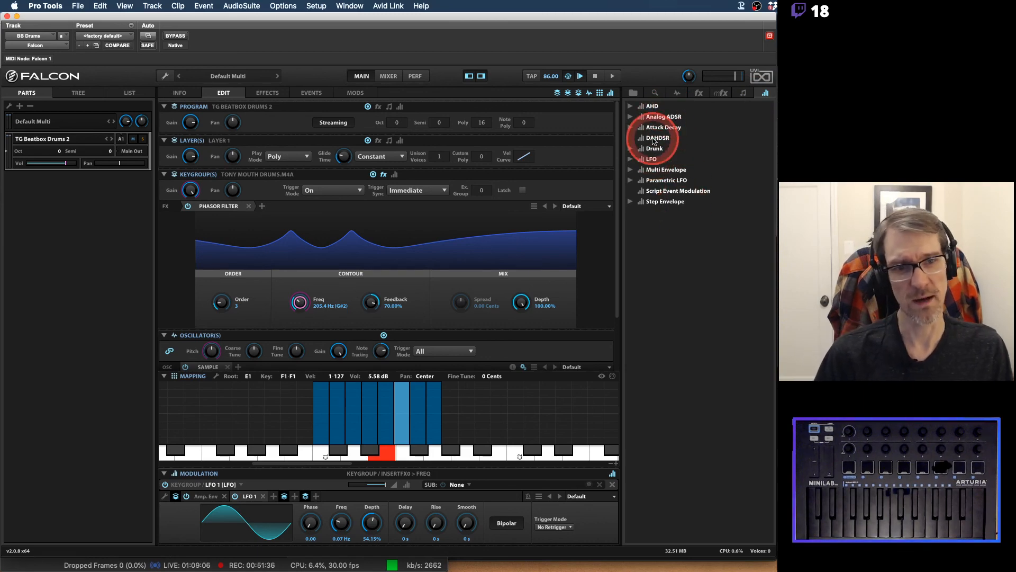
click(652, 149)
click(631, 150)
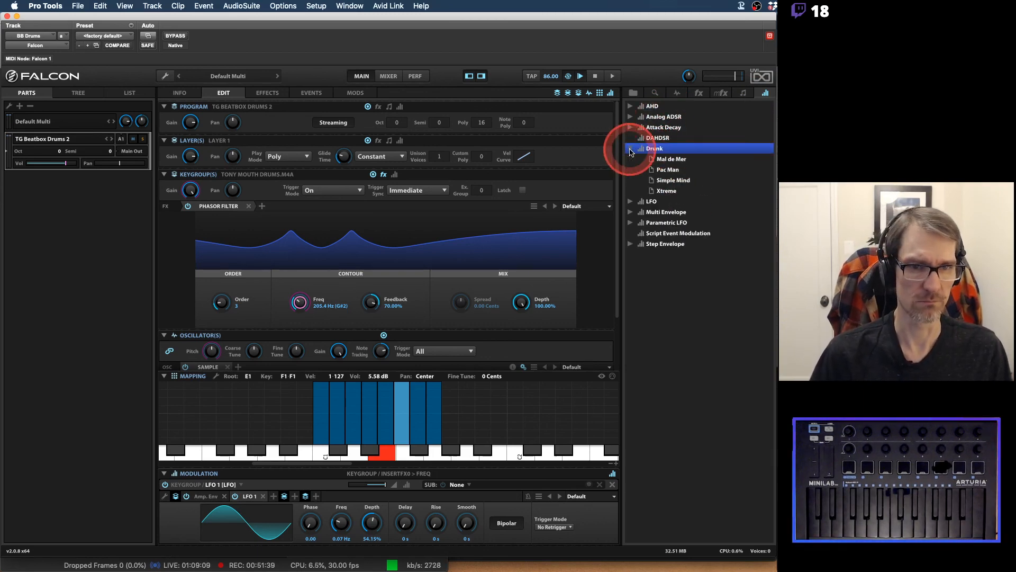
click(631, 150)
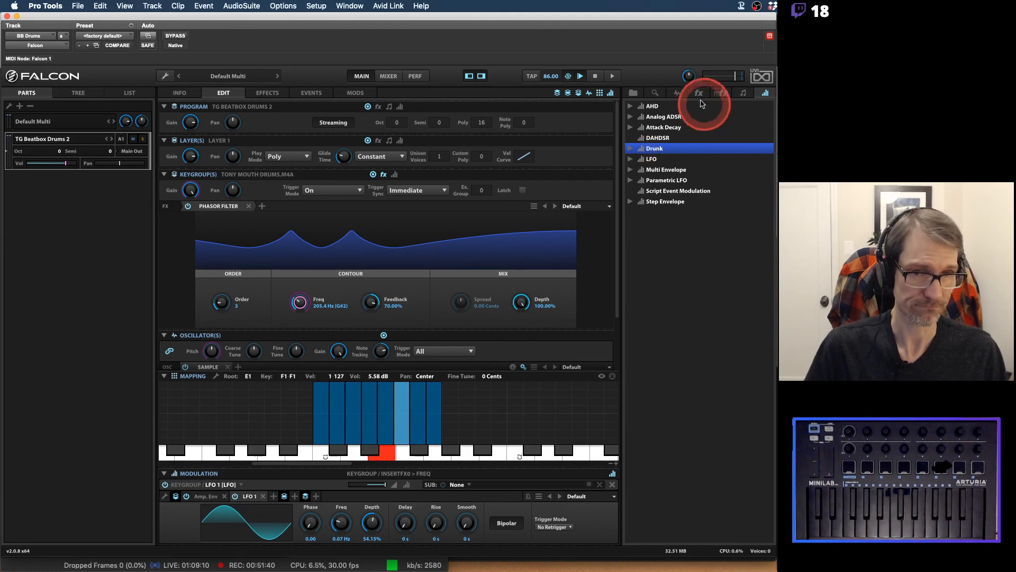
click(630, 159)
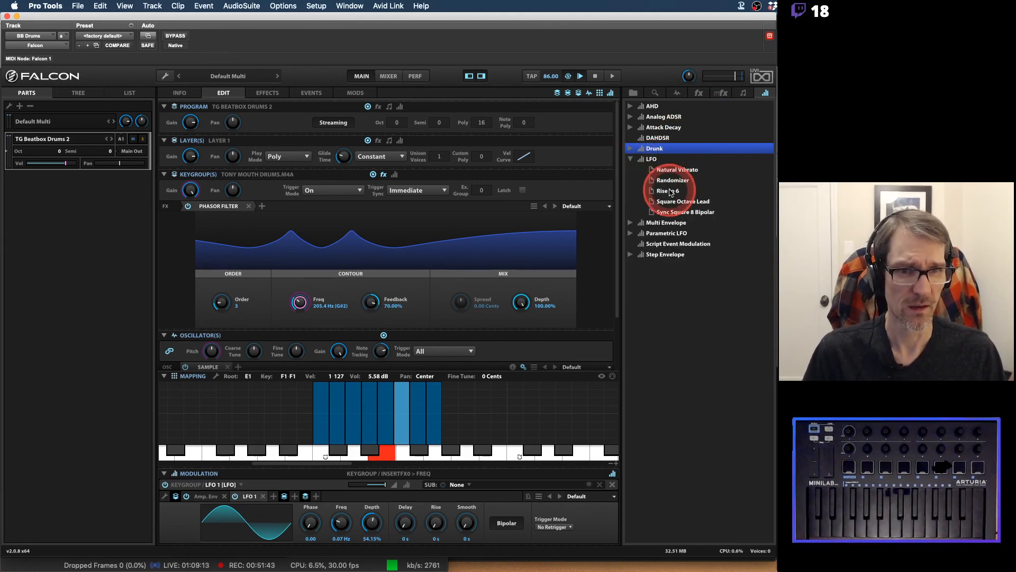
click(630, 159)
Examine the oscillator browser's Sample and Synthesis types, including the presets of the Additive oscillator.
click(677, 93)
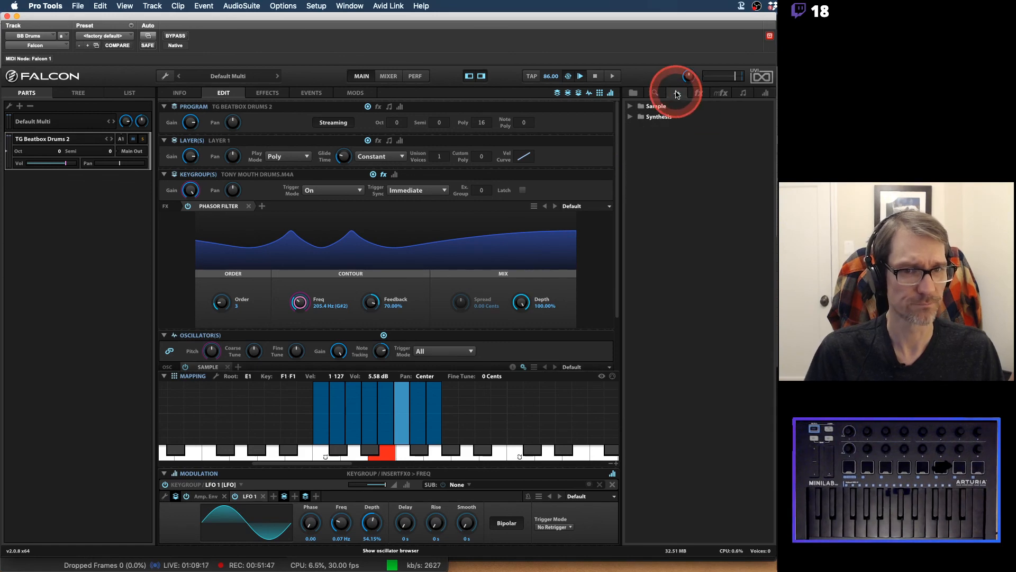
click(652, 106)
click(630, 106)
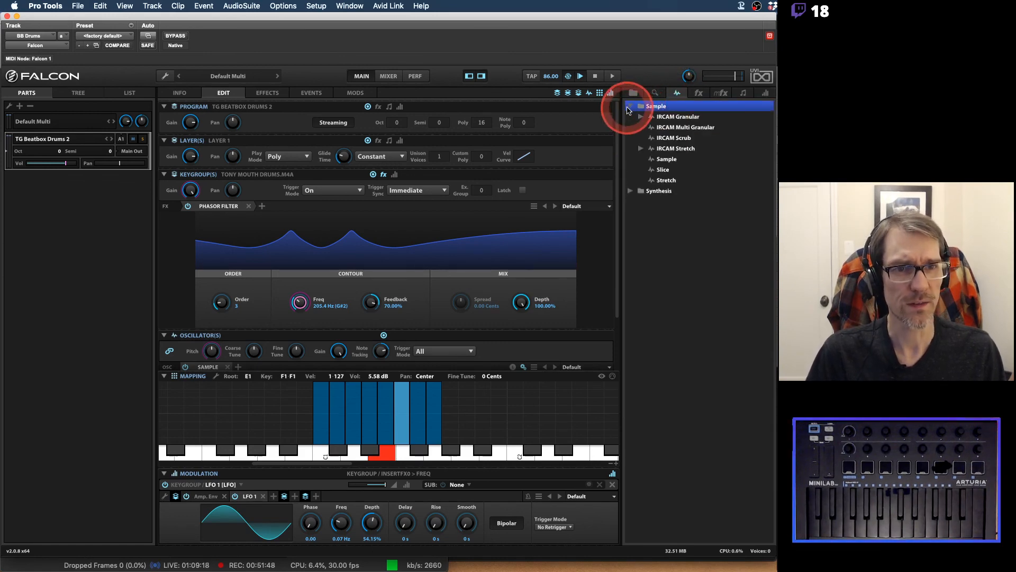
click(629, 108)
click(631, 117)
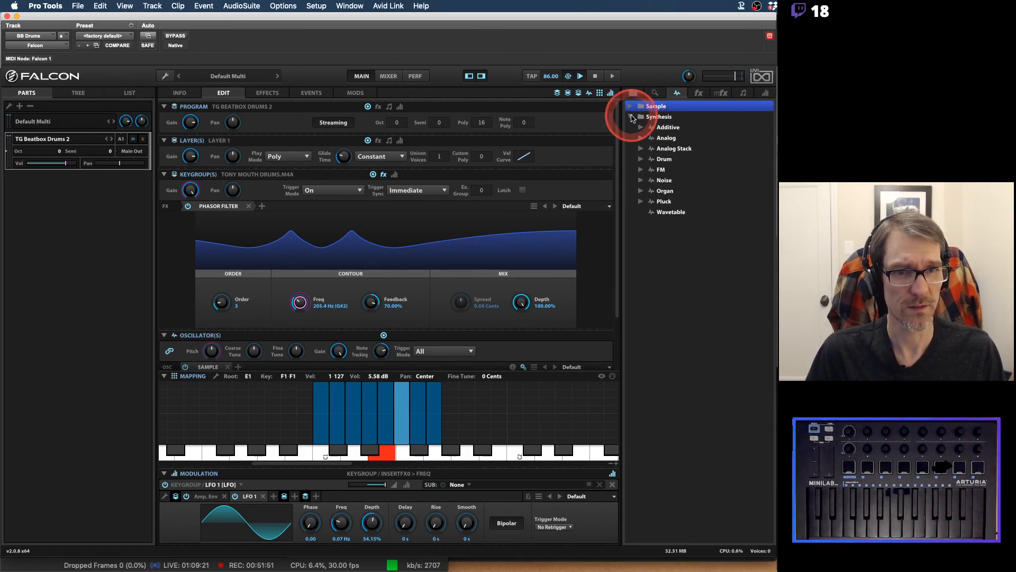
click(642, 128)
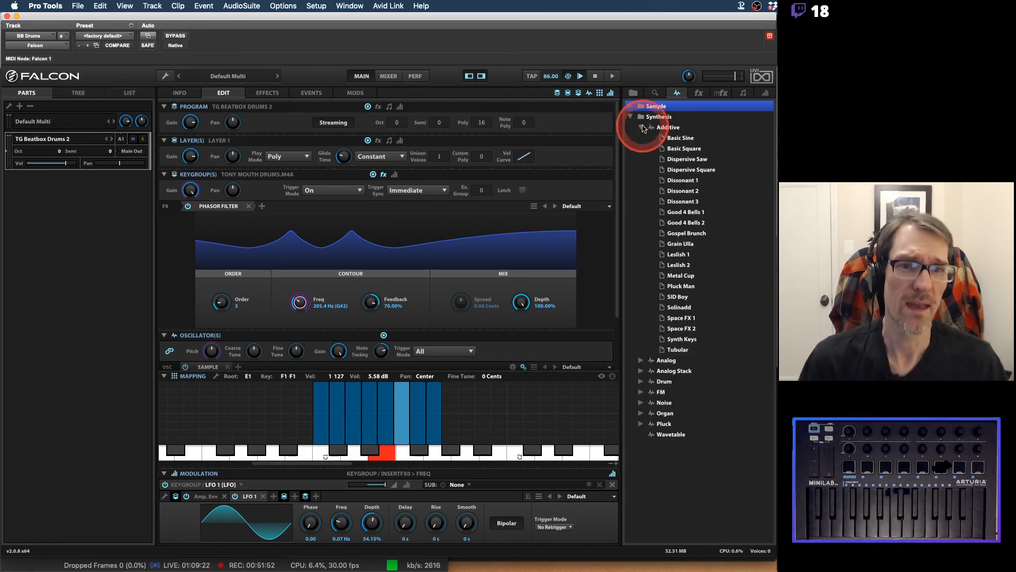
click(642, 127)
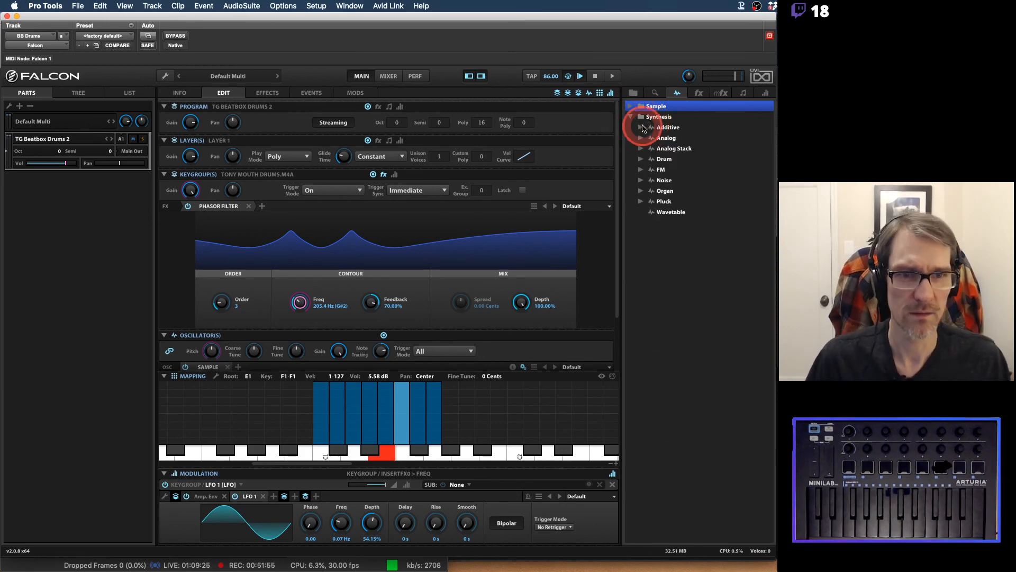
click(631, 117)
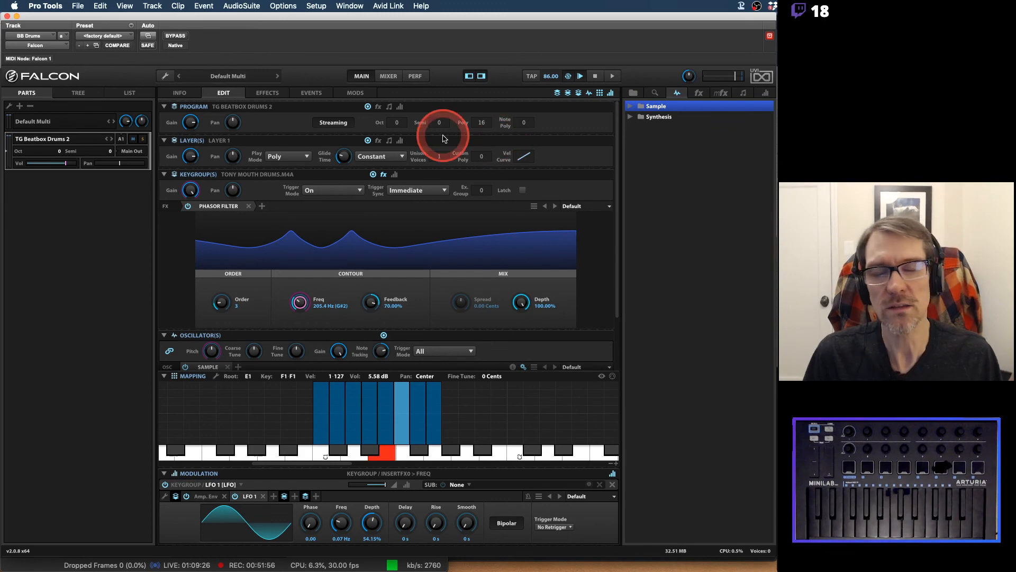